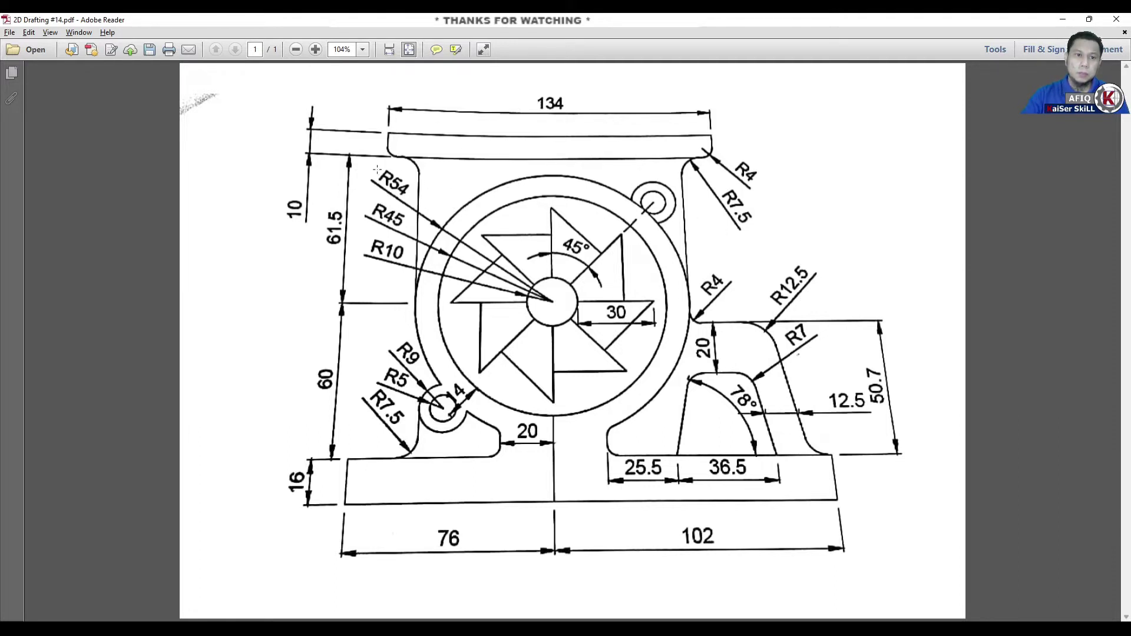
# Mark the R54 and R45 radius labels on the reference PDF, then minimize Adobe Reader.
pyautogui.moveTo(372, 167); pyautogui.dragTo(419, 201)
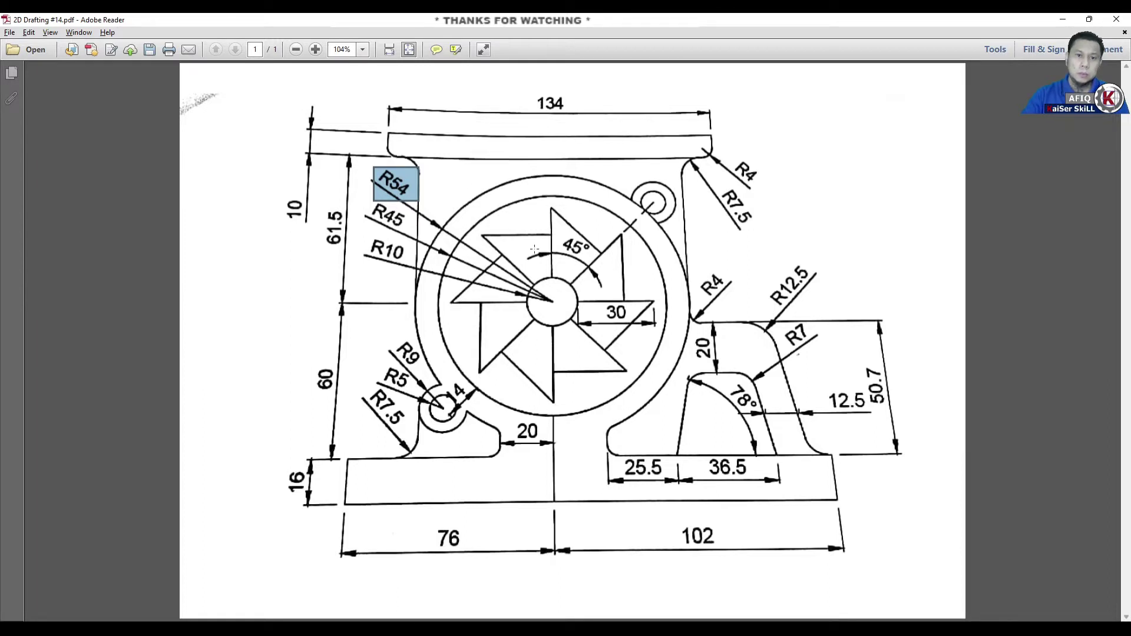
pyautogui.moveTo(360, 200)
pyautogui.mouseDown()
pyautogui.moveTo(415, 228)
pyautogui.moveTo(418, 265)
pyautogui.mouseUp()
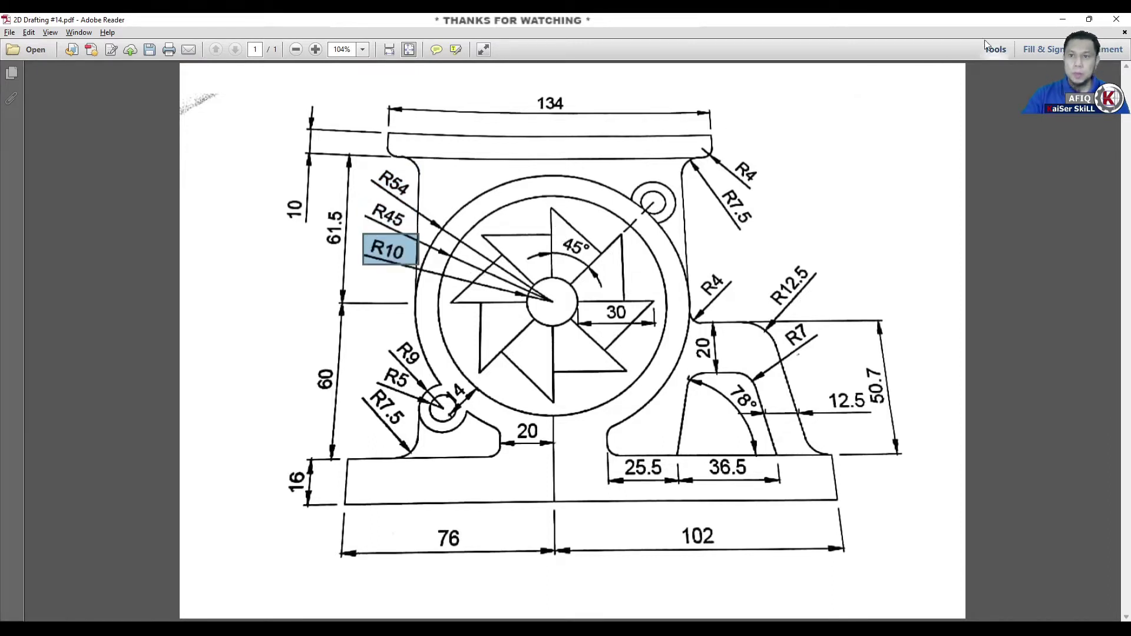
pyautogui.click(1057, 22)
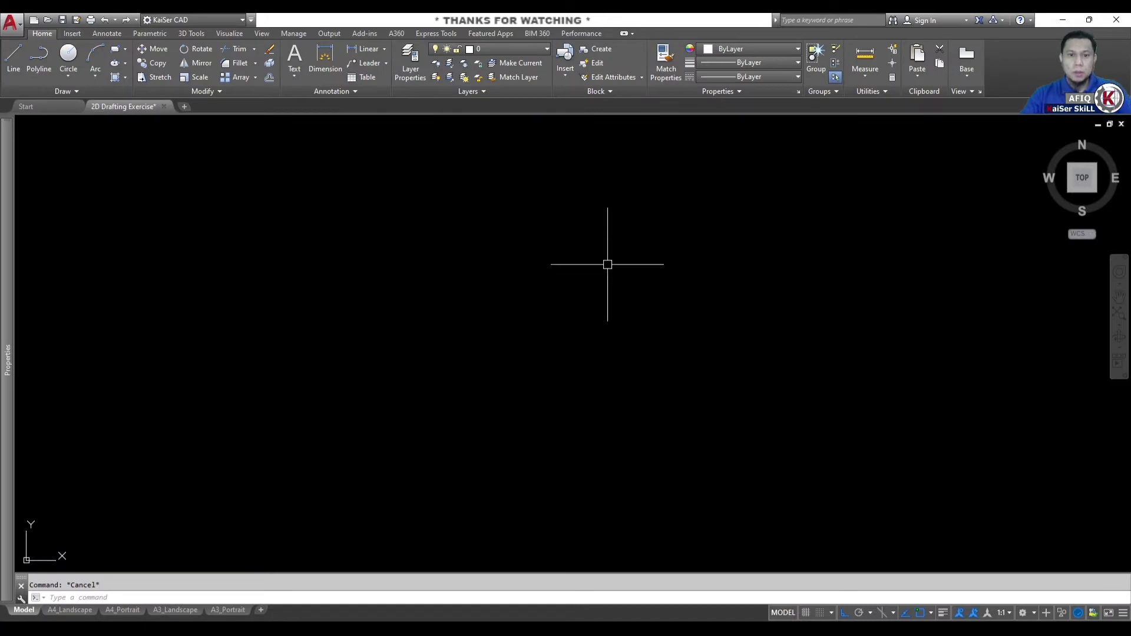
# Draw a circle of radius 54 using the C command.
pyautogui.write('c')
pyautogui.press('Return')
pyautogui.click(487, 303)
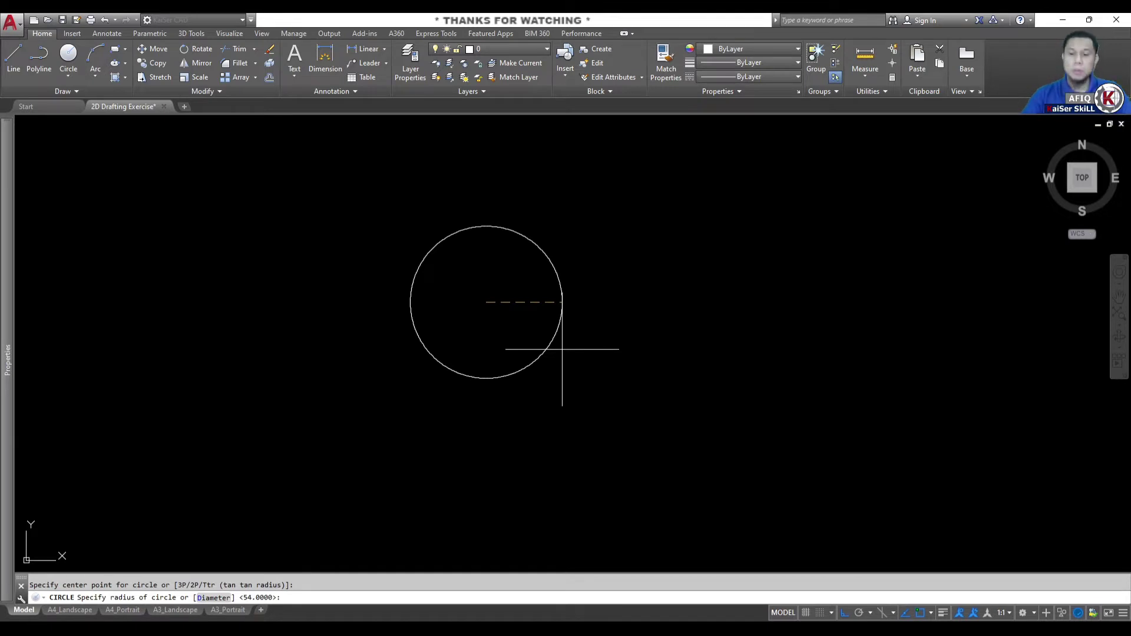
pyautogui.write('54')
pyautogui.press('Return')
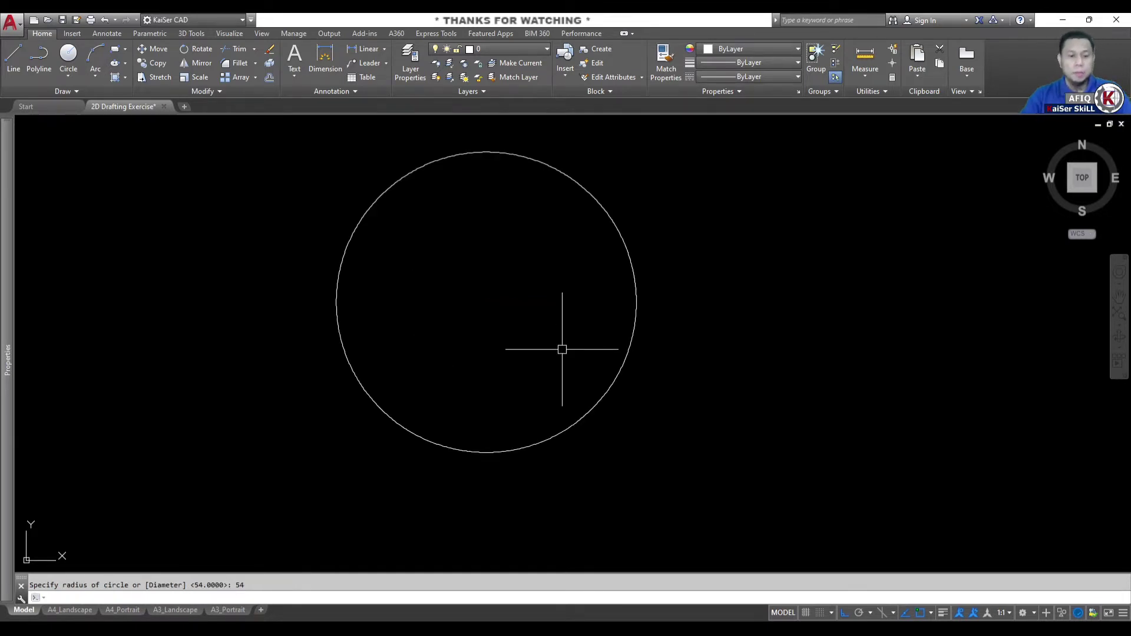
# Add concentric circles of radius 45 and 10 on the same centre.
pyautogui.press('Return')
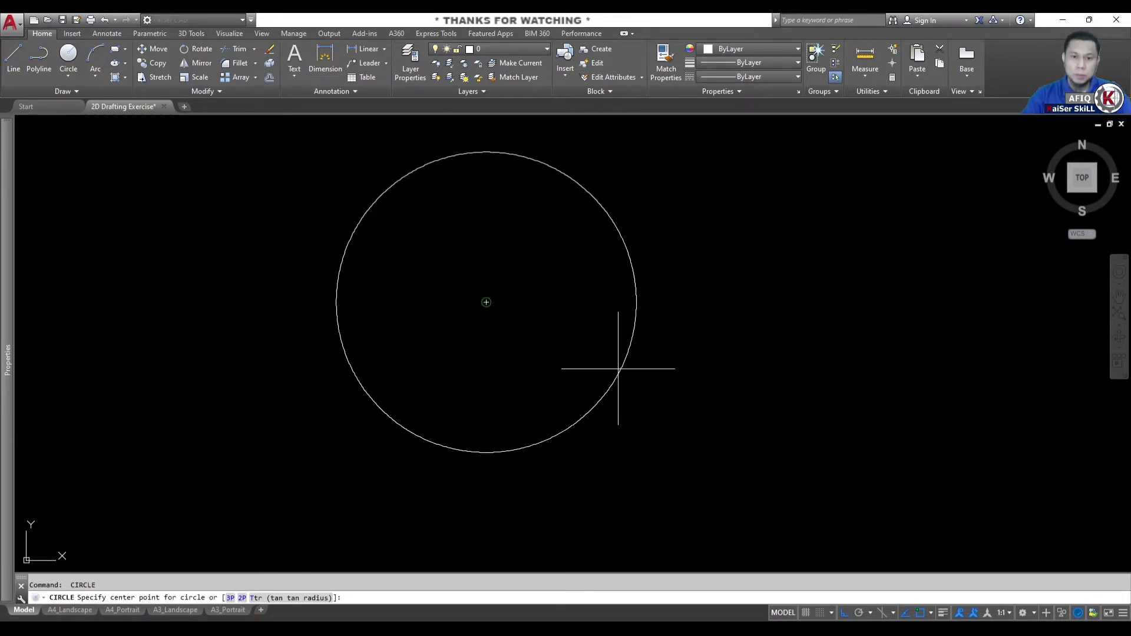
pyautogui.click(618, 369)
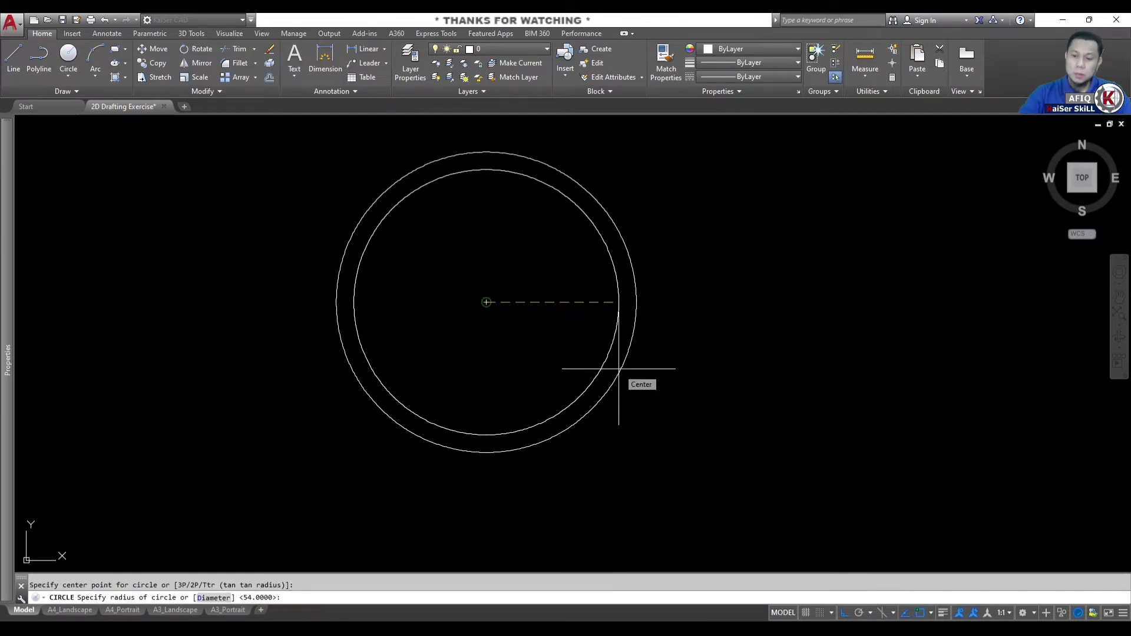
pyautogui.write('45')
pyautogui.press('Return')
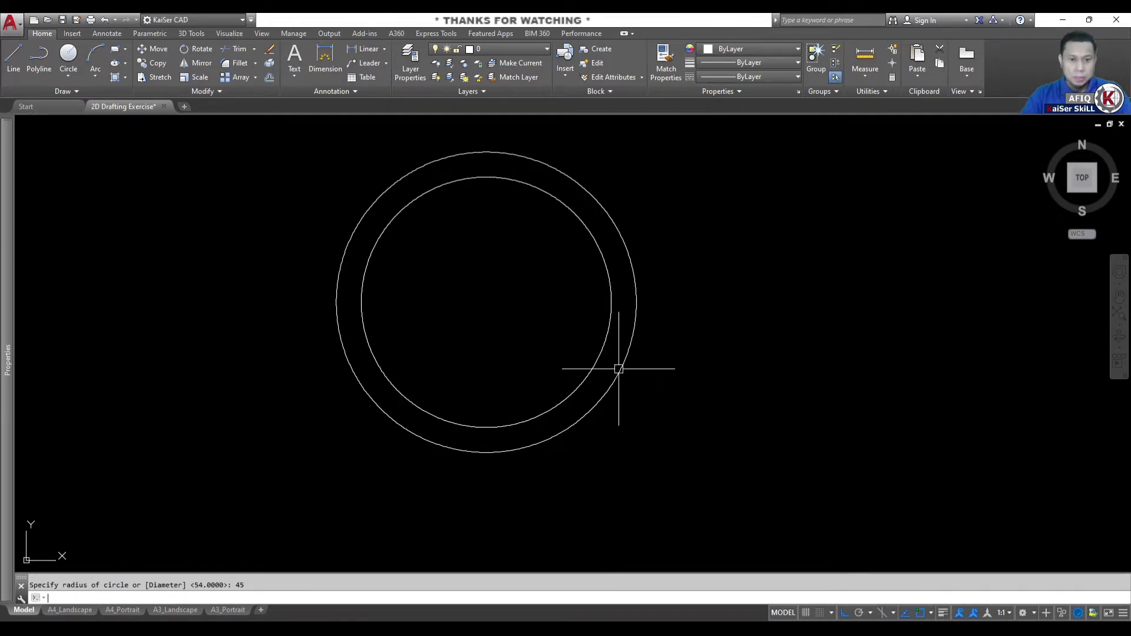
pyautogui.press('Return')
pyautogui.click(618, 368)
pyautogui.write('10')
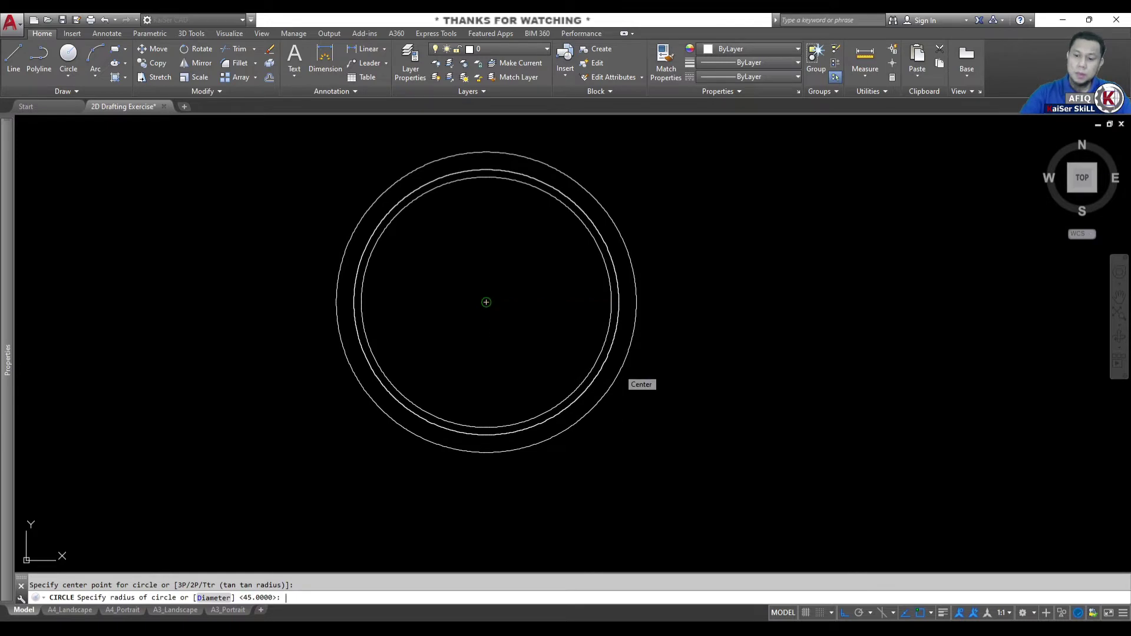
pyautogui.press('Return')
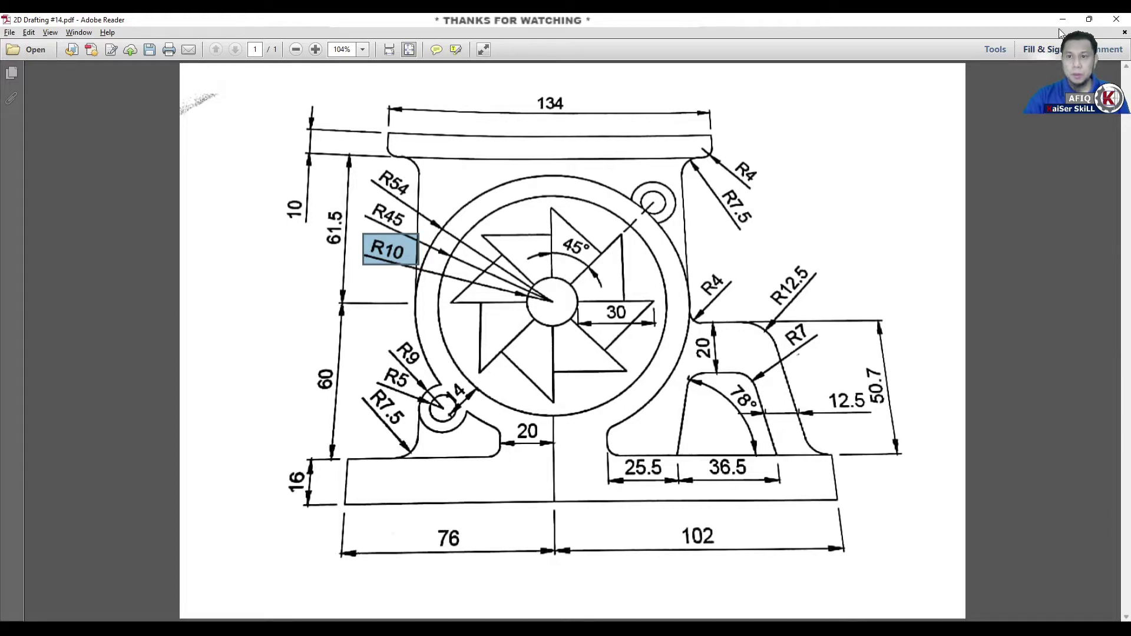
# Return to AutoCAD and cancel a misplaced trial line.
pyautogui.hotkey('alt', 'Tab')
pyautogui.press('Escape')
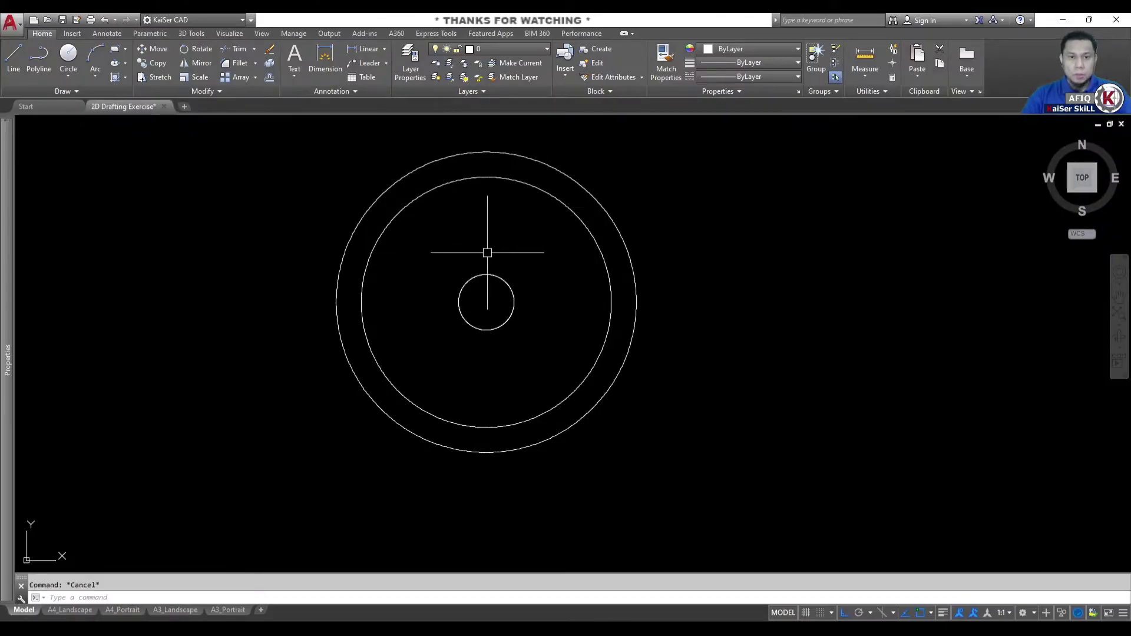
pyautogui.write('1')
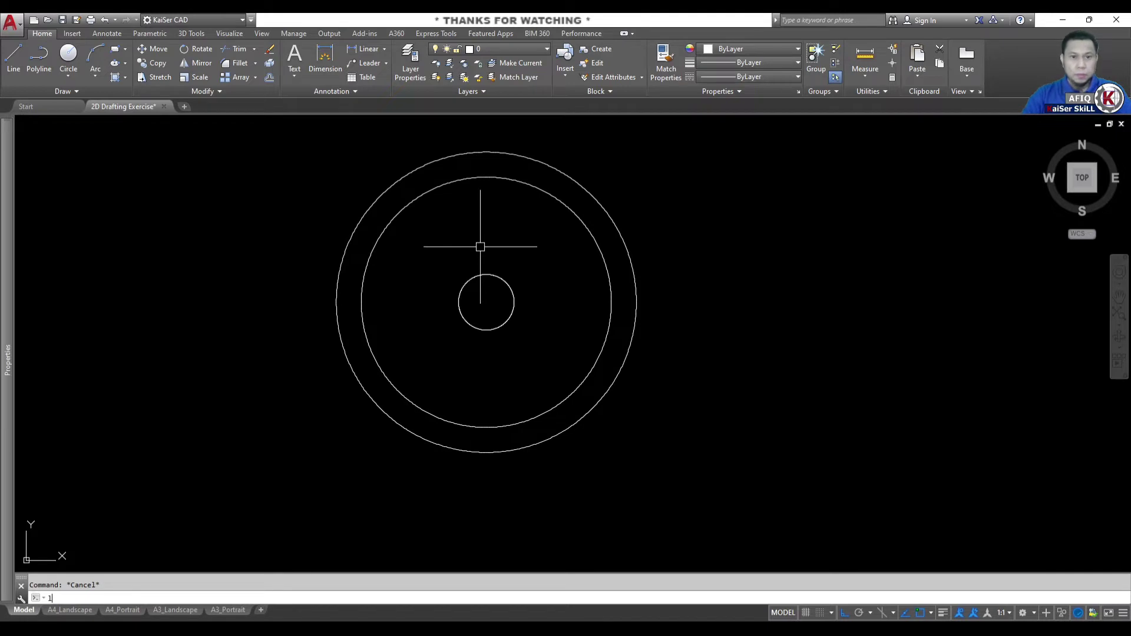
pyautogui.press('Return')
pyautogui.click(466, 254)
pyautogui.press('Escape')
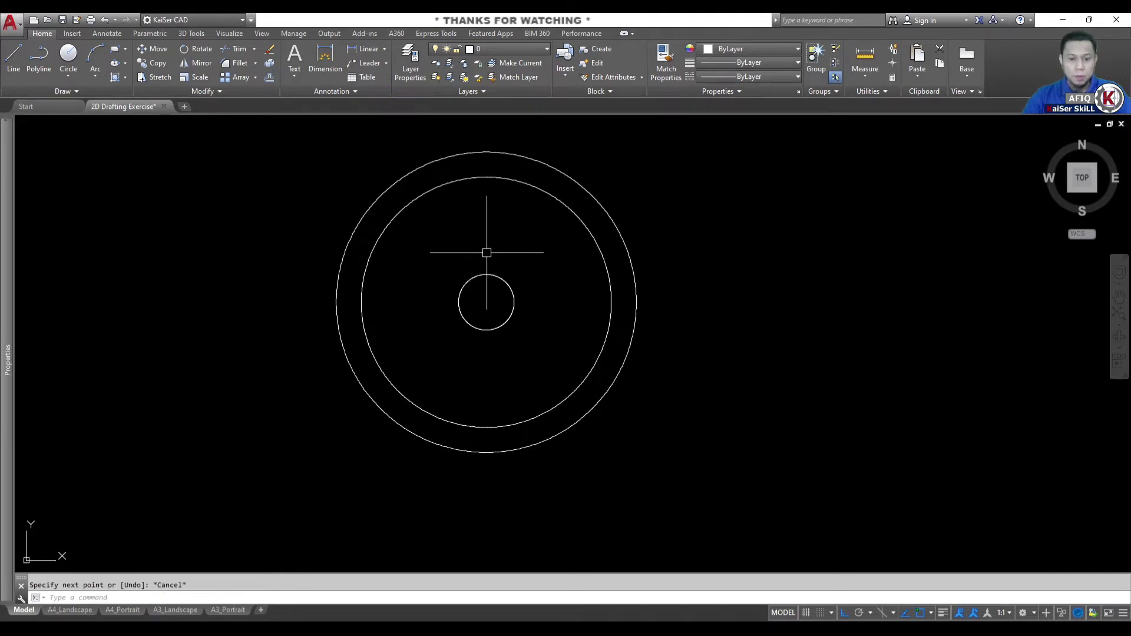
# Draw a 30-unit vertical line up from the R10 circle's top quadrant.
pyautogui.write('l')
pyautogui.press('Return')
pyautogui.keyDown('shift'); pyautogui.rightClick(484, 259); pyautogui.keyUp('shift')
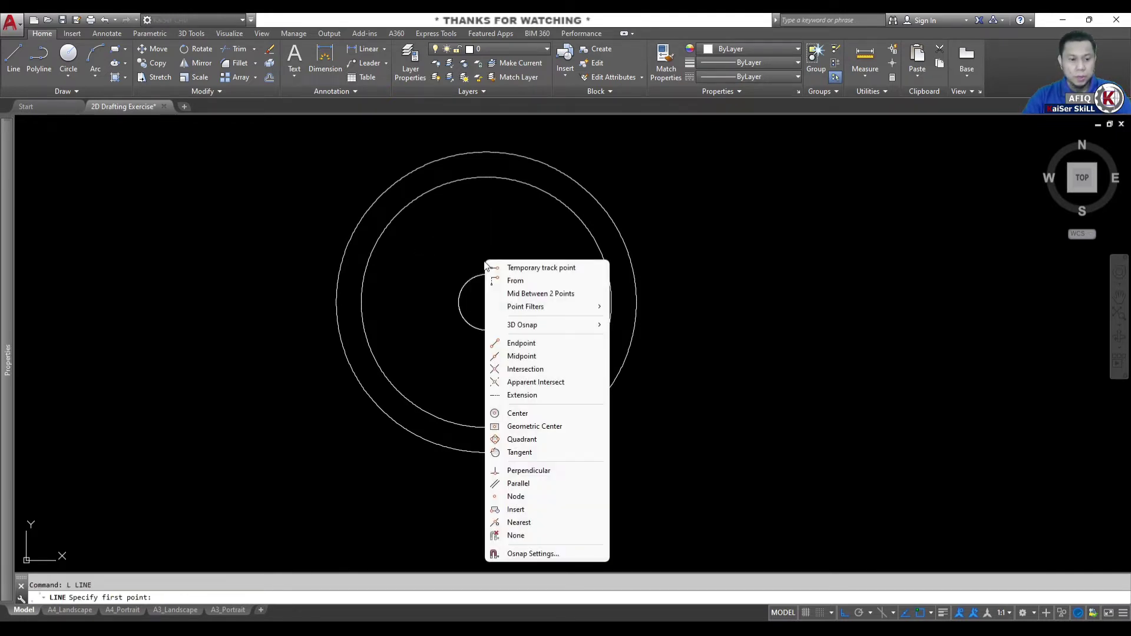
pyautogui.click(513, 439)
pyautogui.click(485, 273)
pyautogui.write('30')
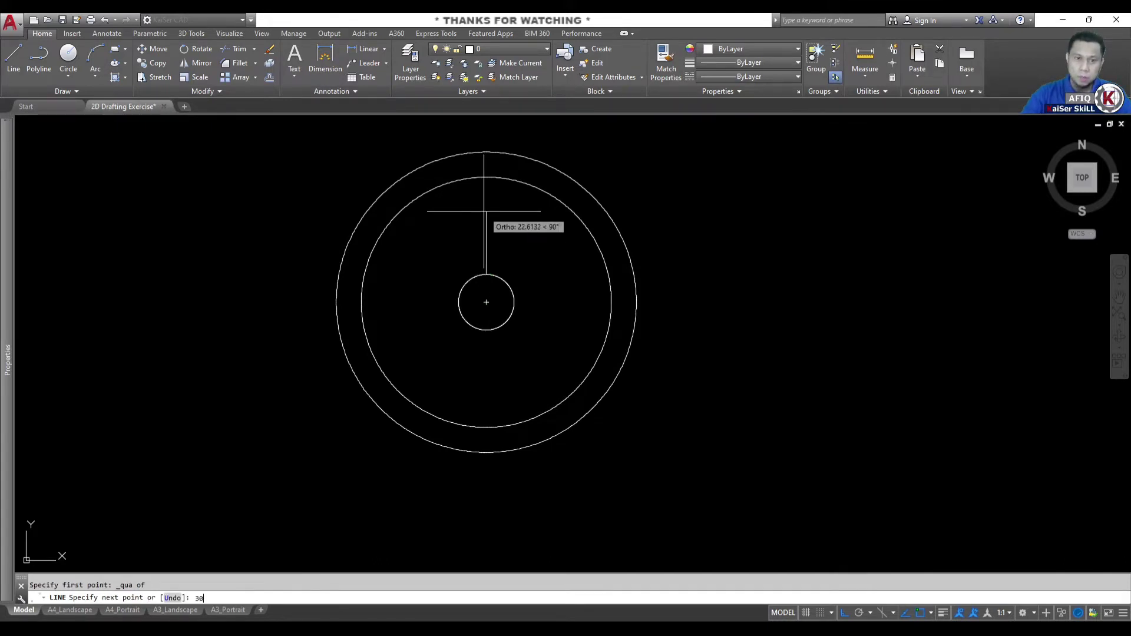
pyautogui.press('Escape')
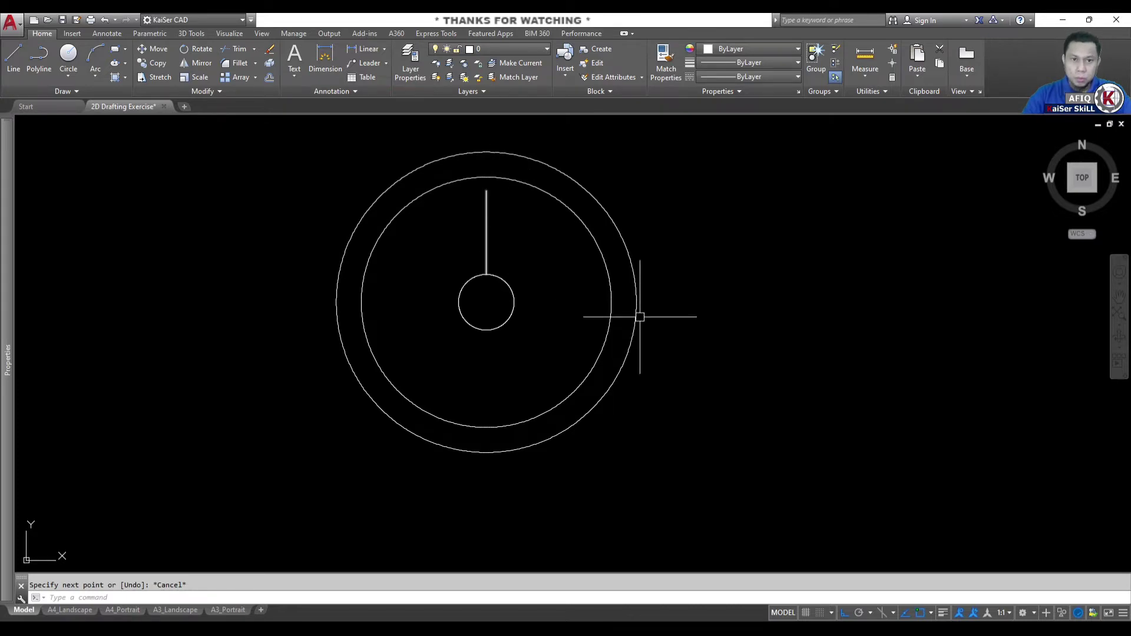
pyautogui.hotkey('alt', 'Tab')
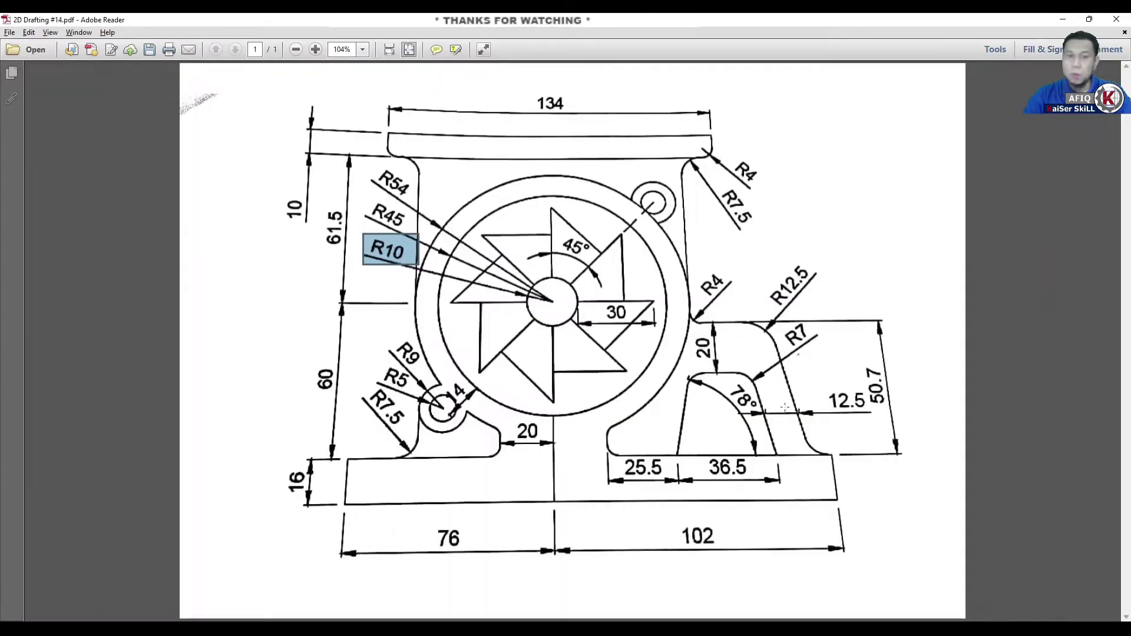
# Clear the R10 highlight on the reference and minimize Adobe Reader.
pyautogui.click(562, 214)
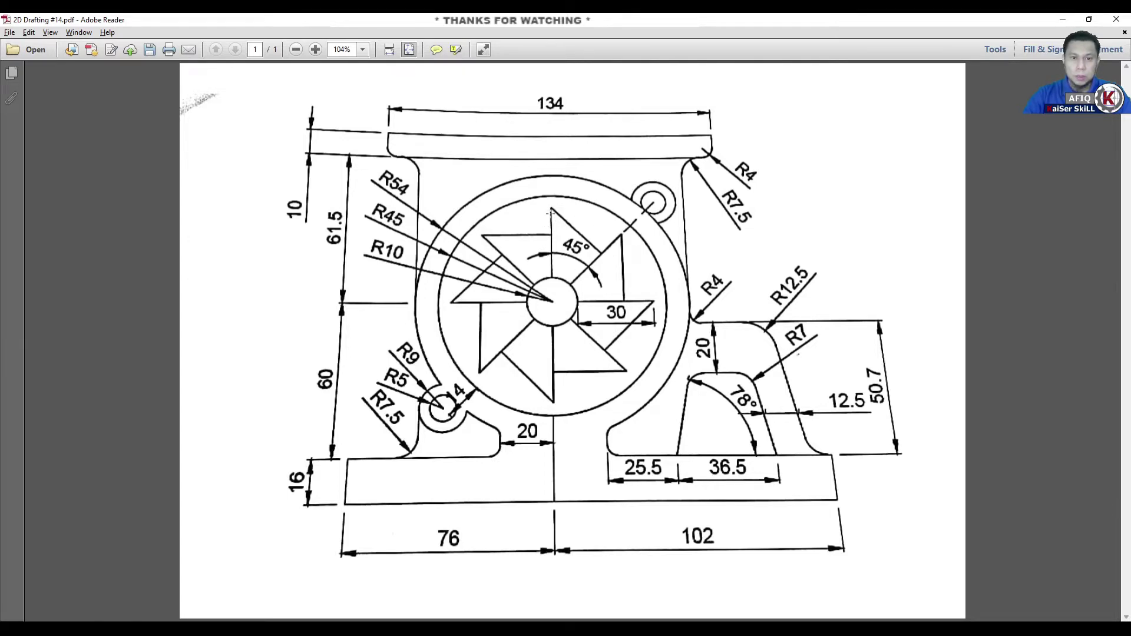
pyautogui.click(1063, 19)
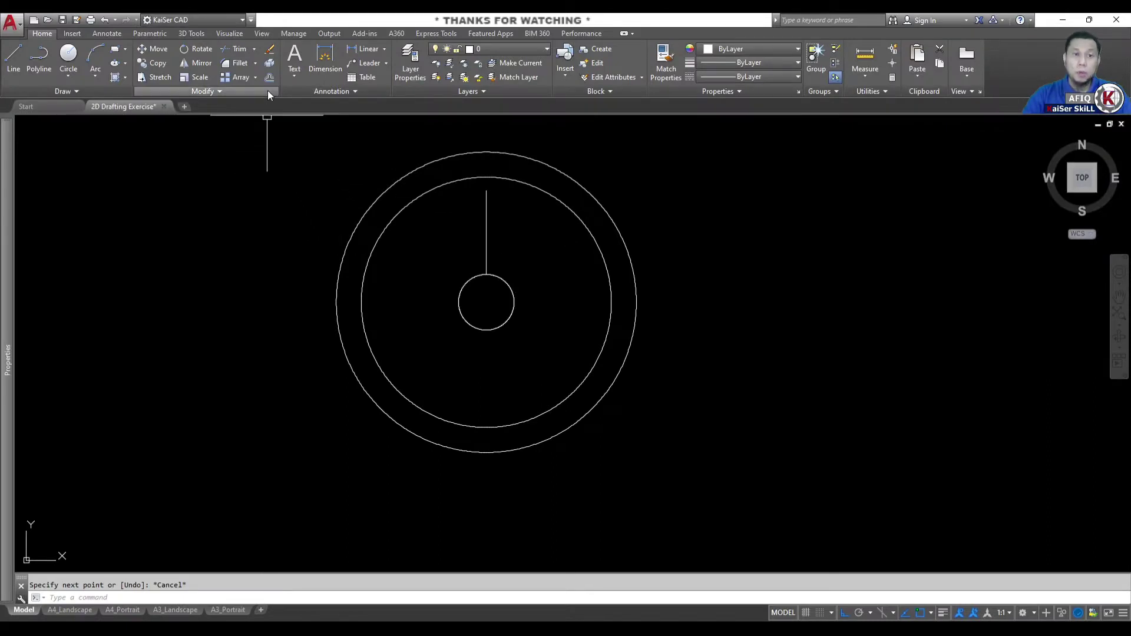
# Polar-array the vertical line into 8 spokes around the circles' centre.
pyautogui.click(256, 79)
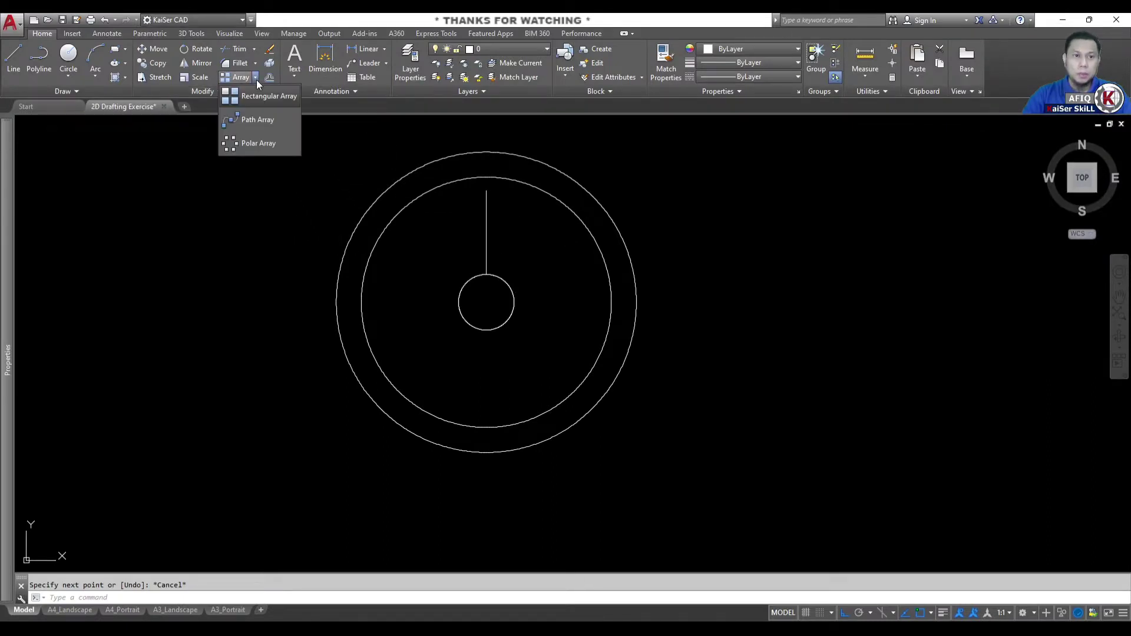
pyautogui.click(256, 148)
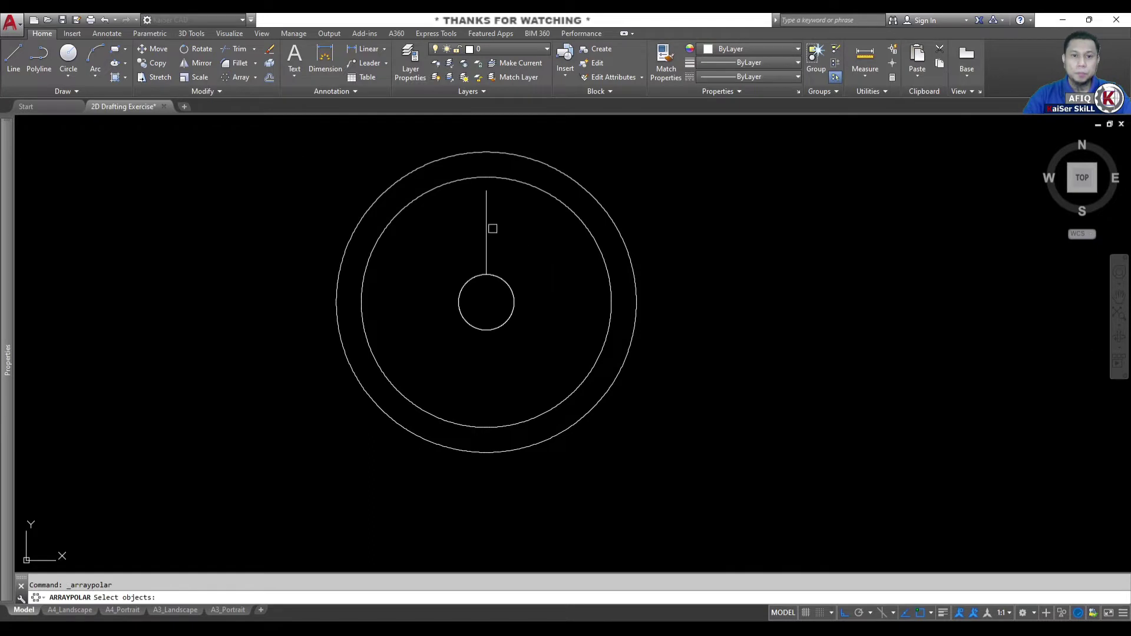
pyautogui.click(487, 229)
pyautogui.press('Return')
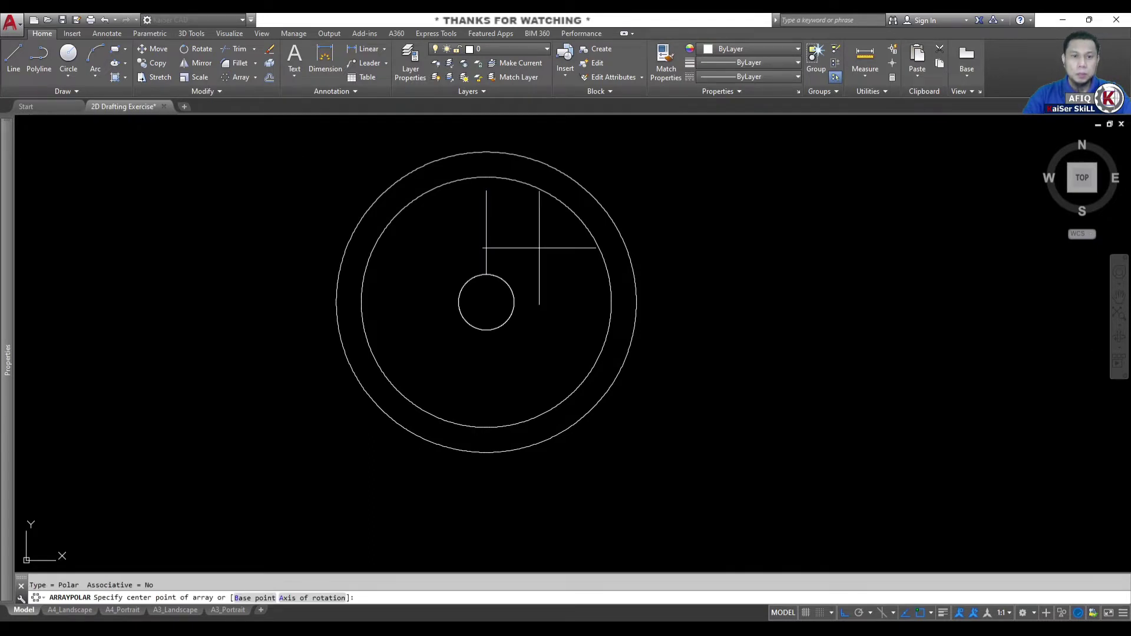
pyautogui.click(486, 302)
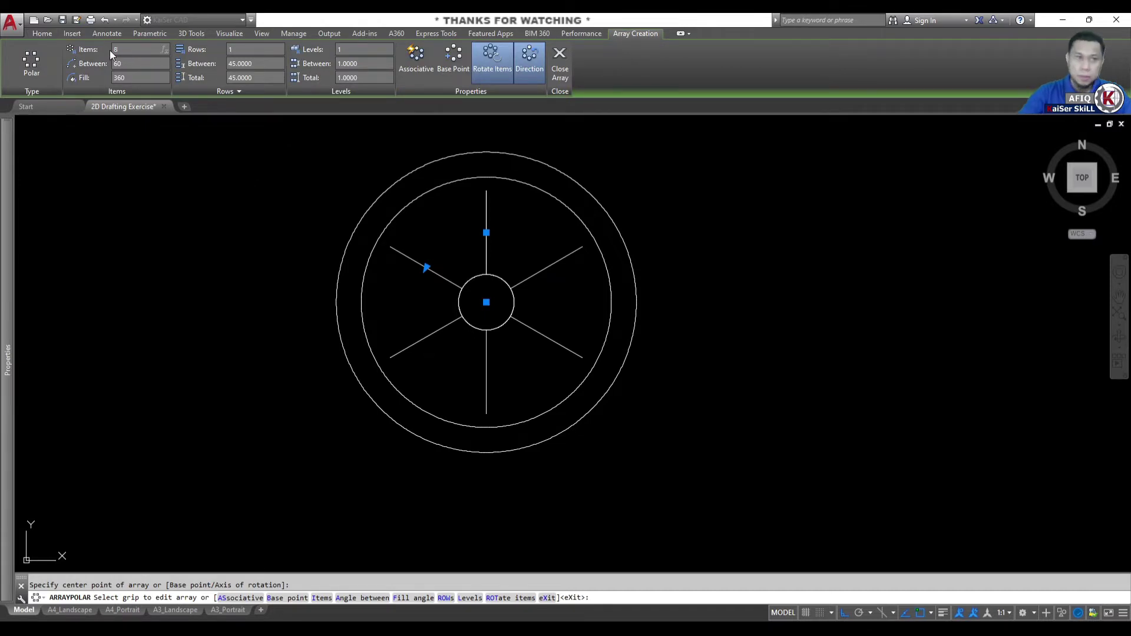
pyautogui.write('8')
pyautogui.click(557, 71)
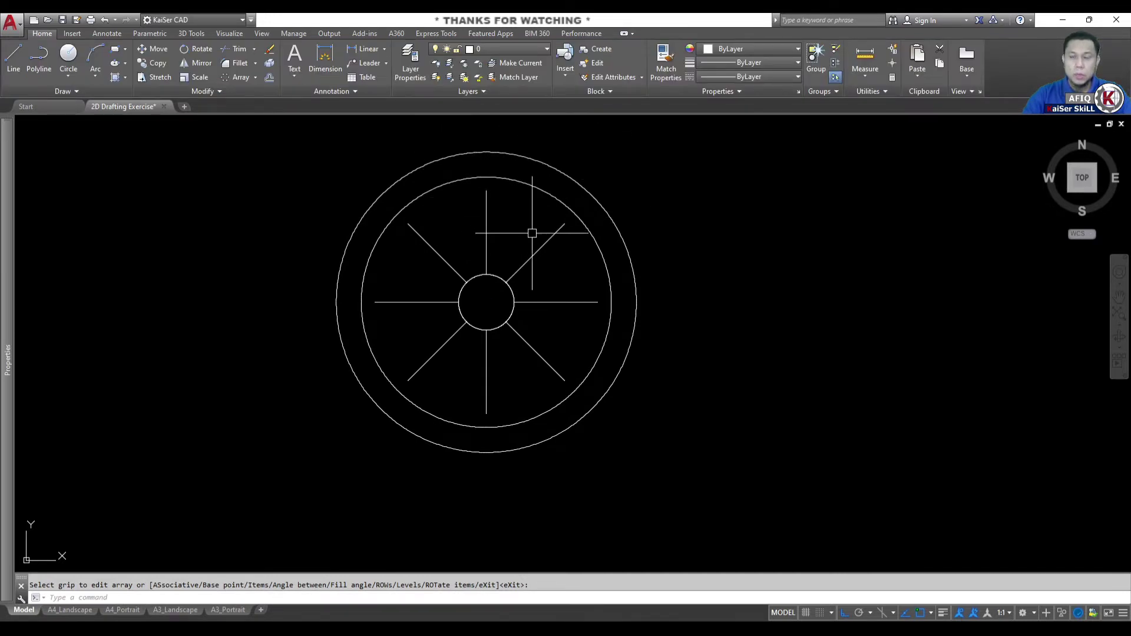
# Mark the pinwheel triangle's vertical and horizontal edges on the reference, then minimize Reader.
pyautogui.hotkey('alt', 'Tab')
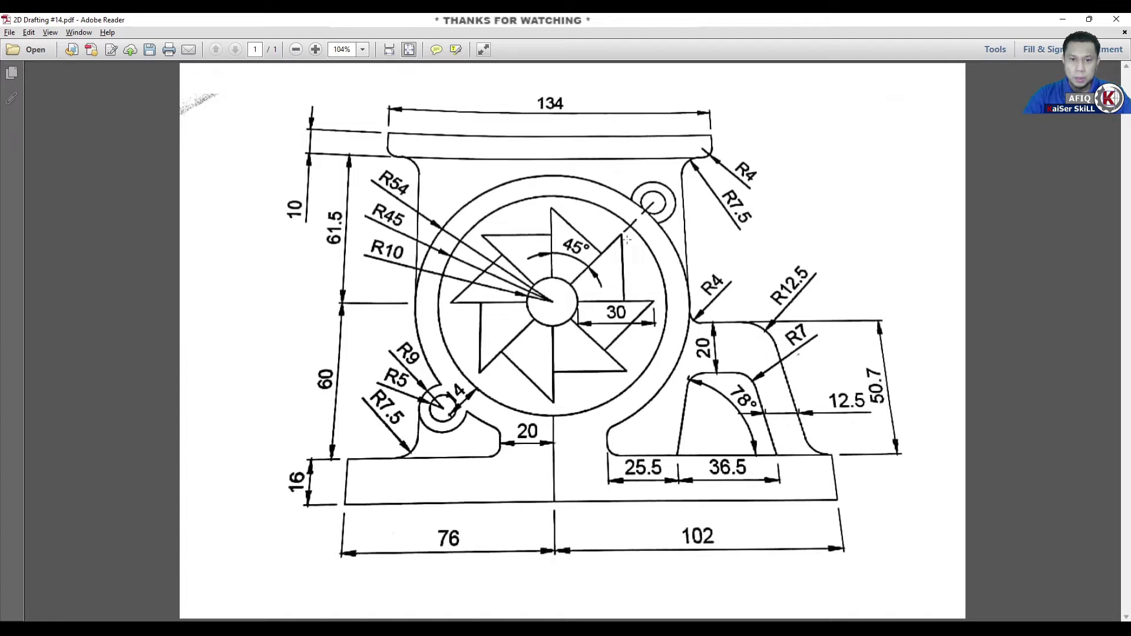
pyautogui.moveTo(613, 226); pyautogui.dragTo(643, 306)
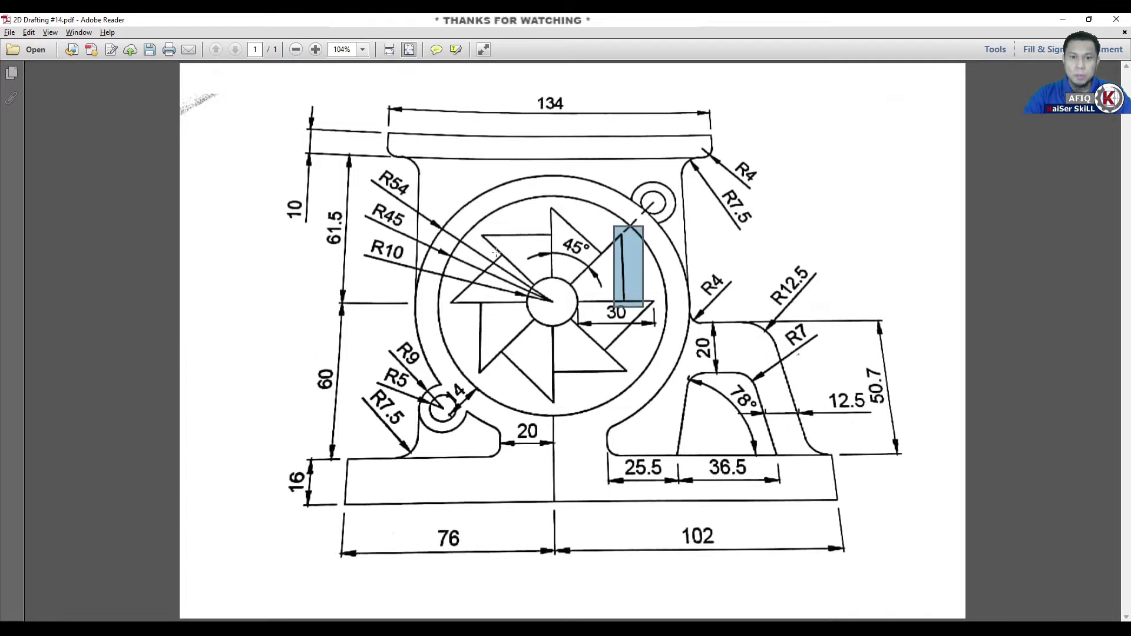
pyautogui.moveTo(483, 233); pyautogui.dragTo(566, 240)
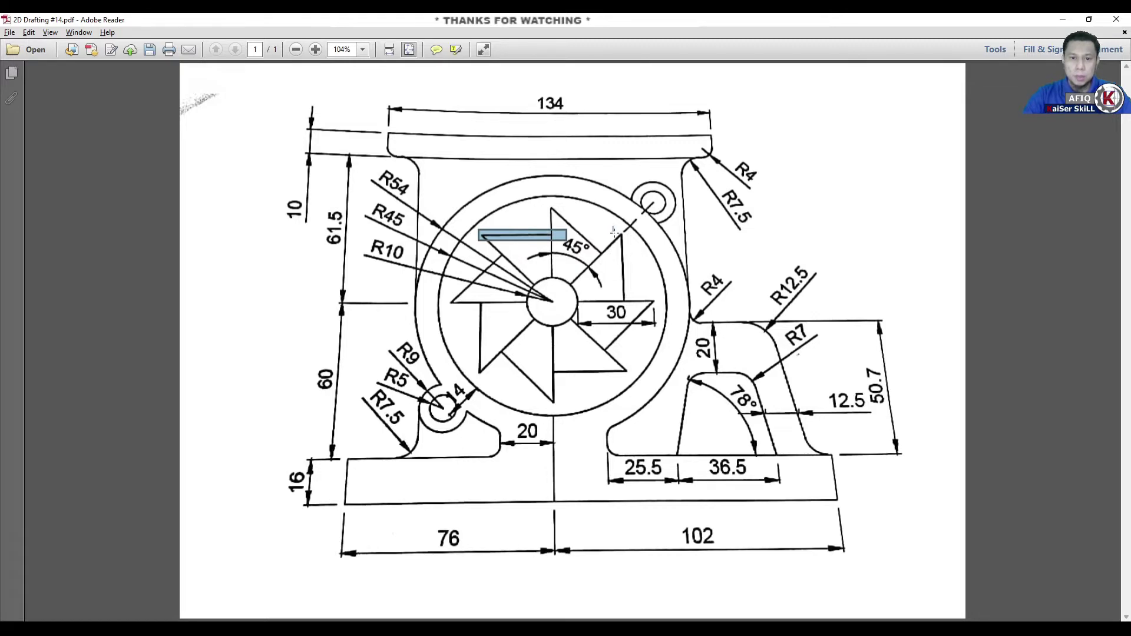
pyautogui.moveTo(612, 227); pyautogui.dragTo(638, 309)
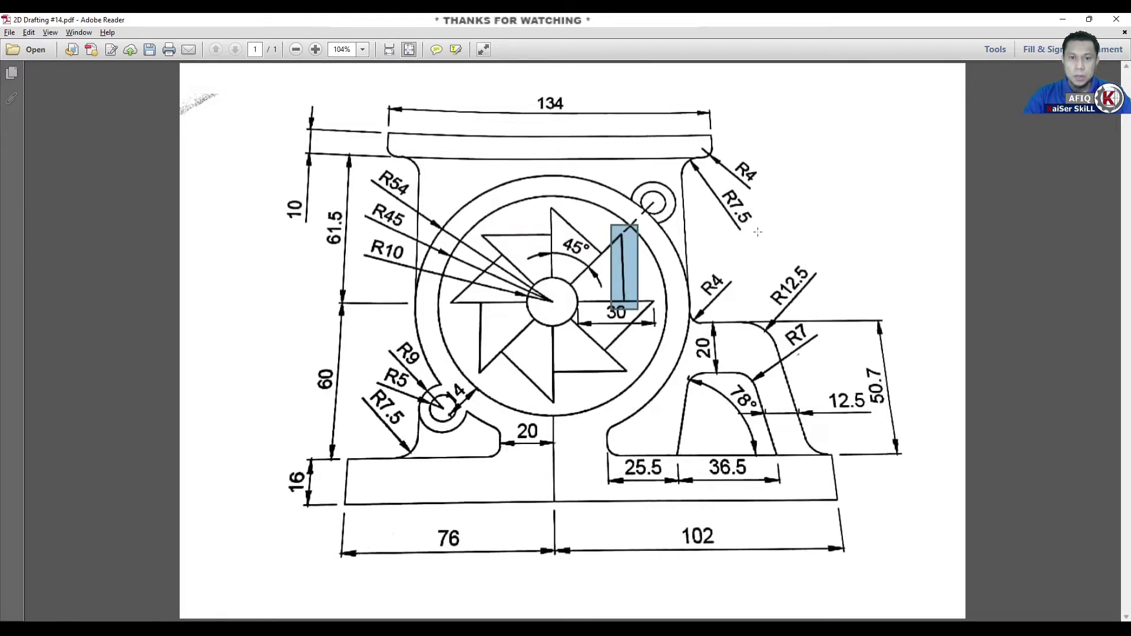
pyautogui.click(1062, 20)
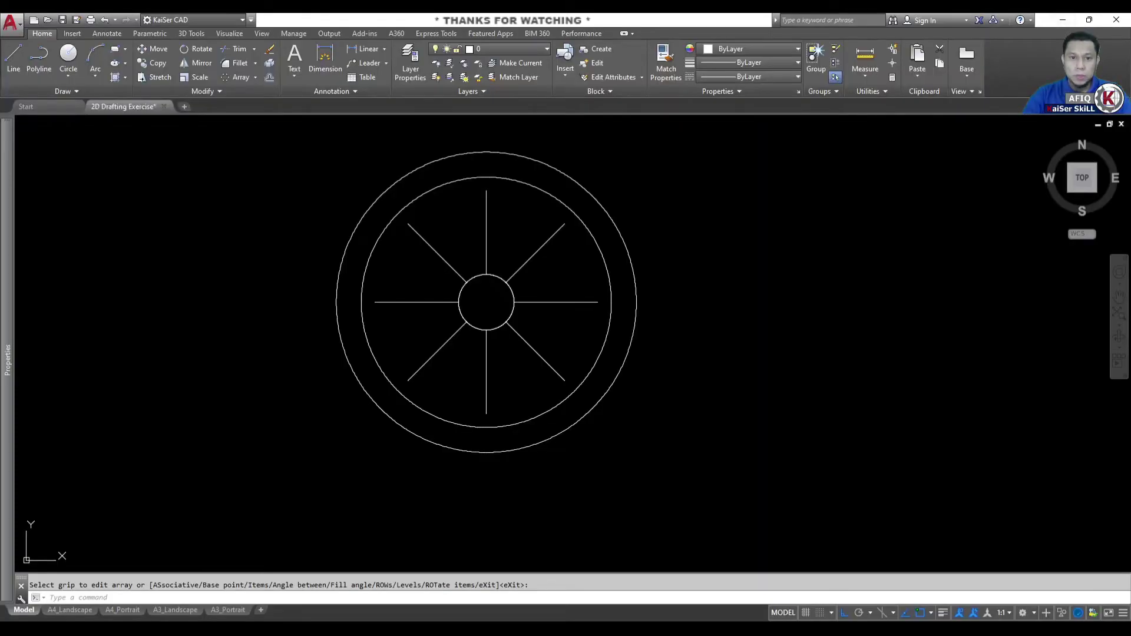
# Draw a line from the upper-right diagonal spoke's end perpendicular to the horizontal spoke.
pyautogui.press('Escape')
pyautogui.write('l')
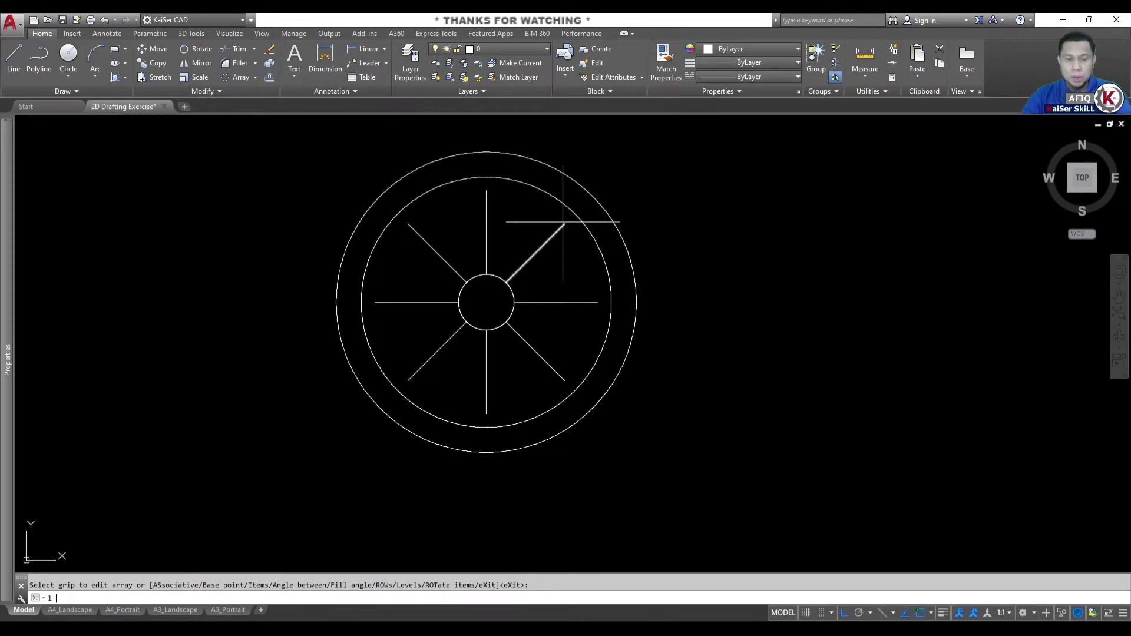
pyautogui.press('Return')
pyautogui.click(564, 222)
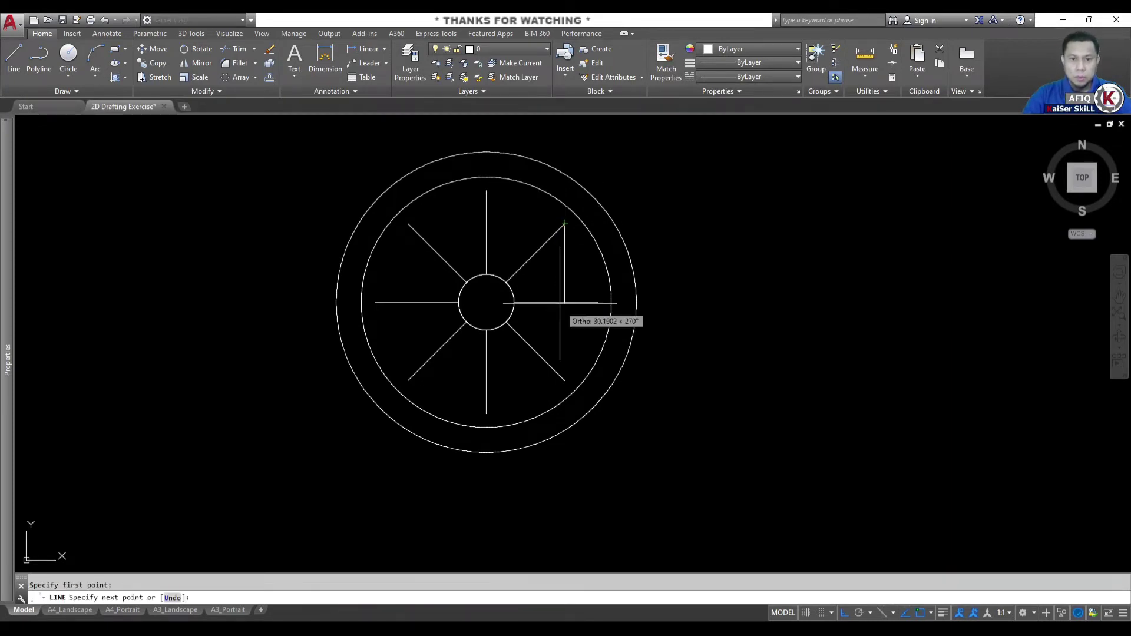
pyautogui.scroll(6, 558, 293)
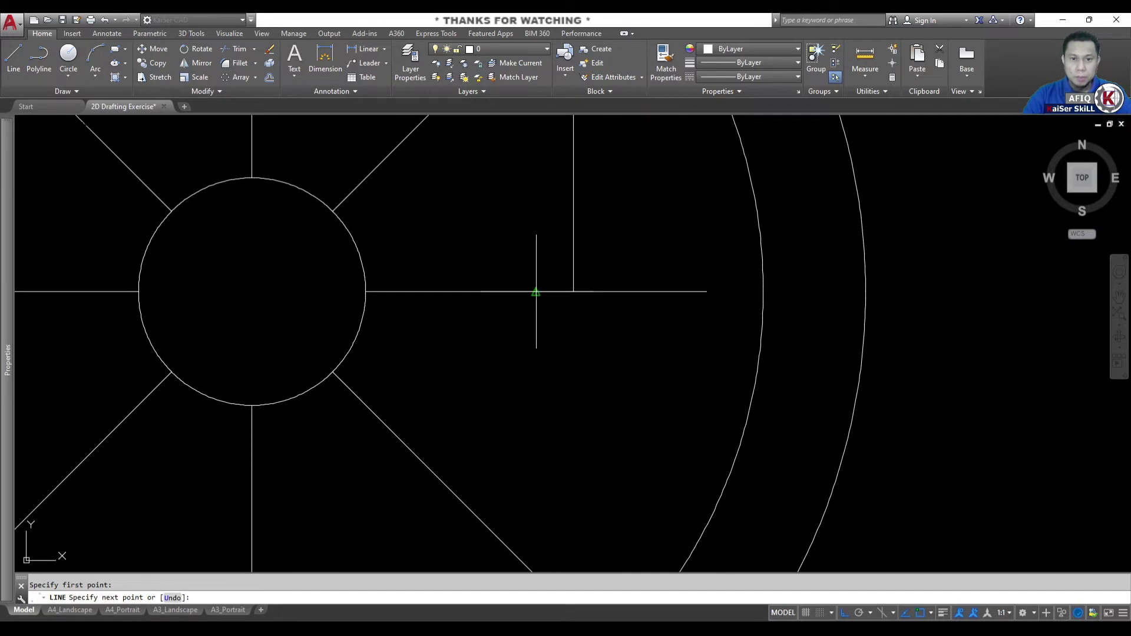
pyautogui.scroll(-2, 568, 291)
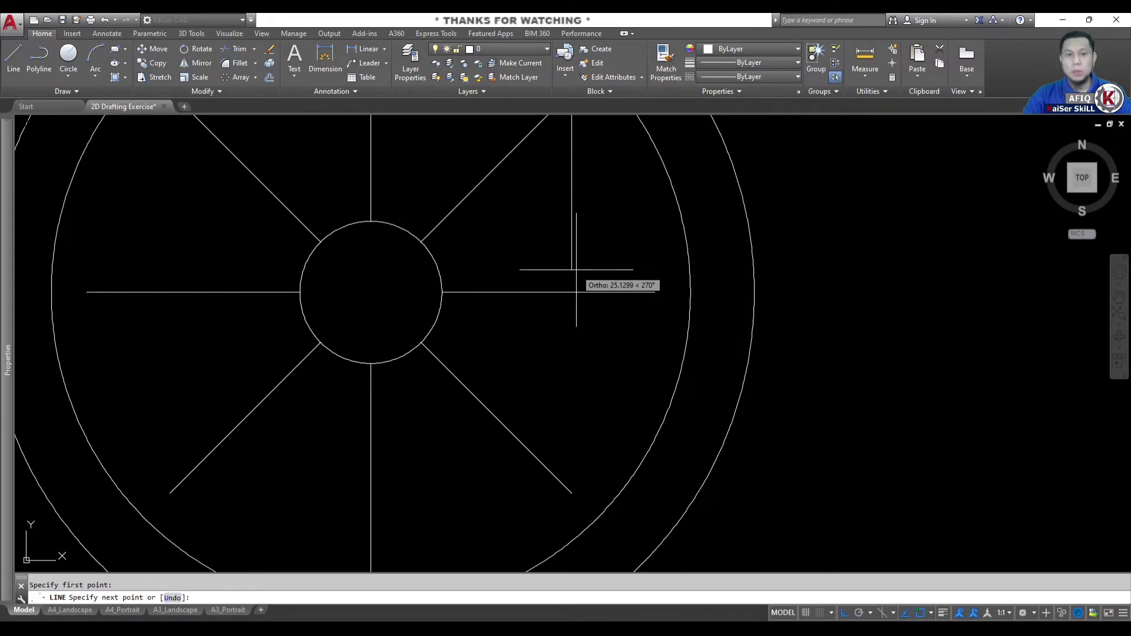
pyautogui.keyDown('shift'); pyautogui.rightClick(576, 269); pyautogui.keyUp('shift')
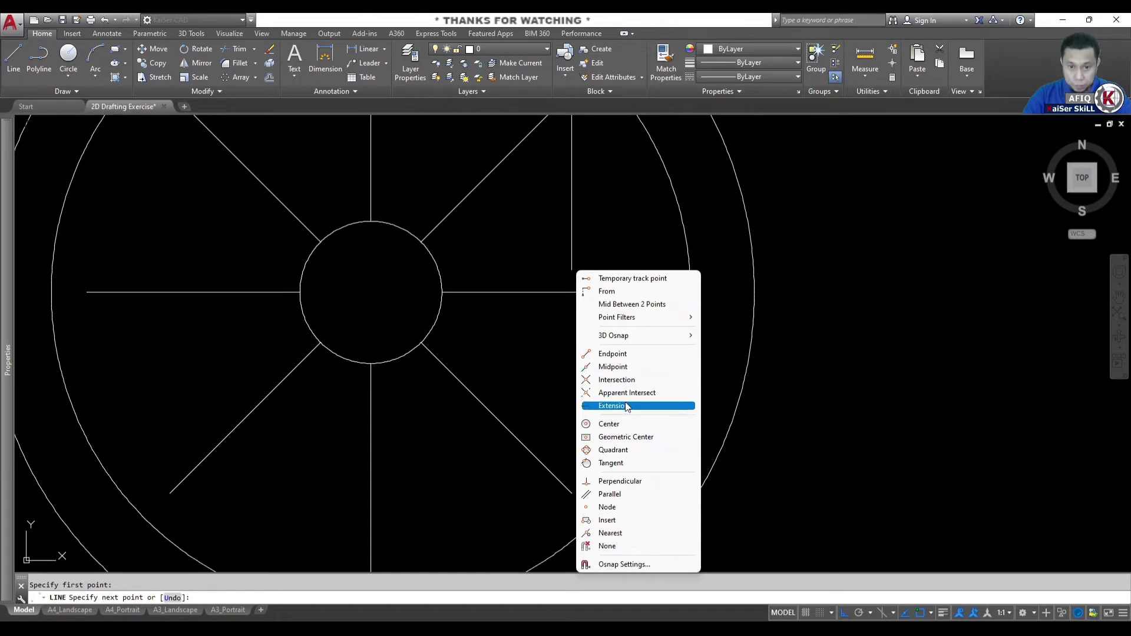
pyautogui.click(619, 481)
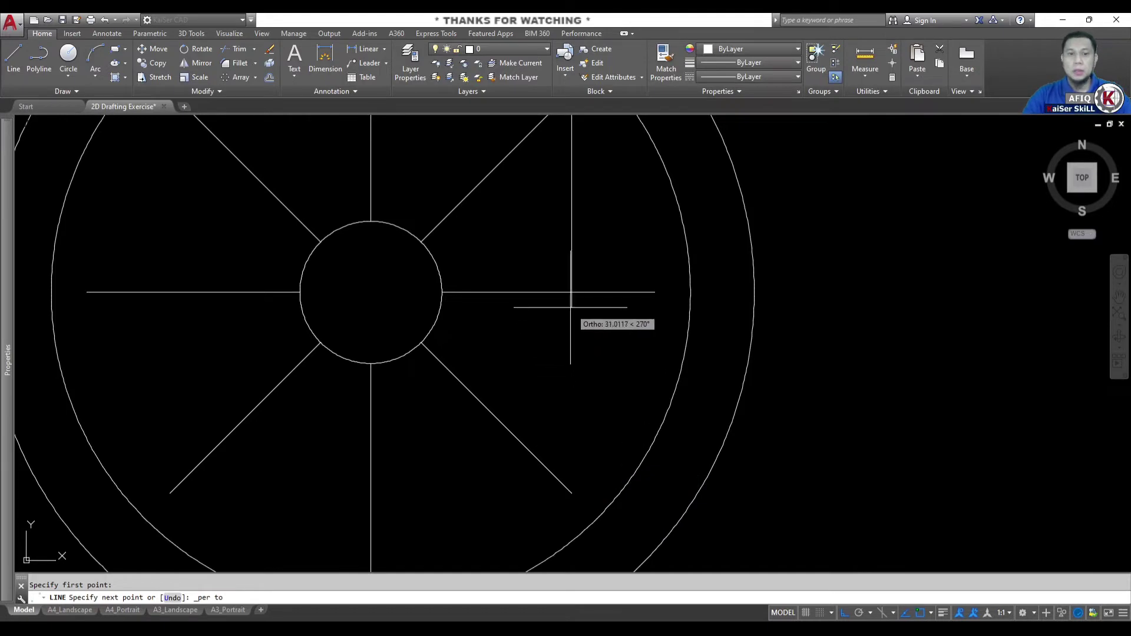
pyautogui.click(568, 292)
pyautogui.press('Return')
pyautogui.moveTo(566, 338); pyautogui.dragTo(586, 412, button='middle')
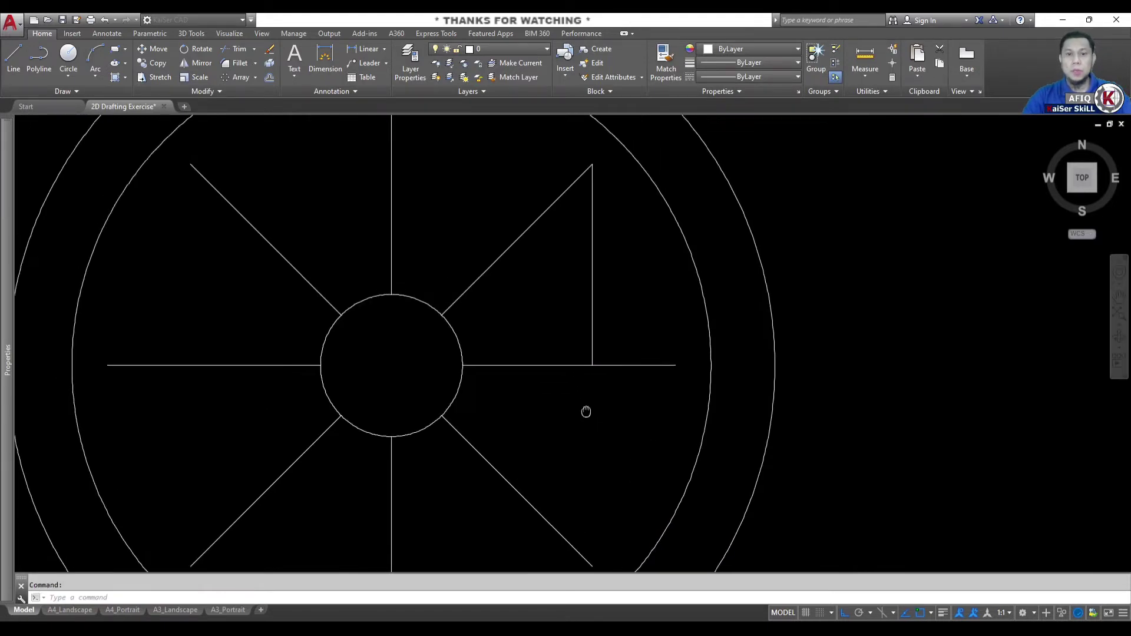
pyautogui.scroll(-2, 586, 411)
pyautogui.scroll(1, 552, 354)
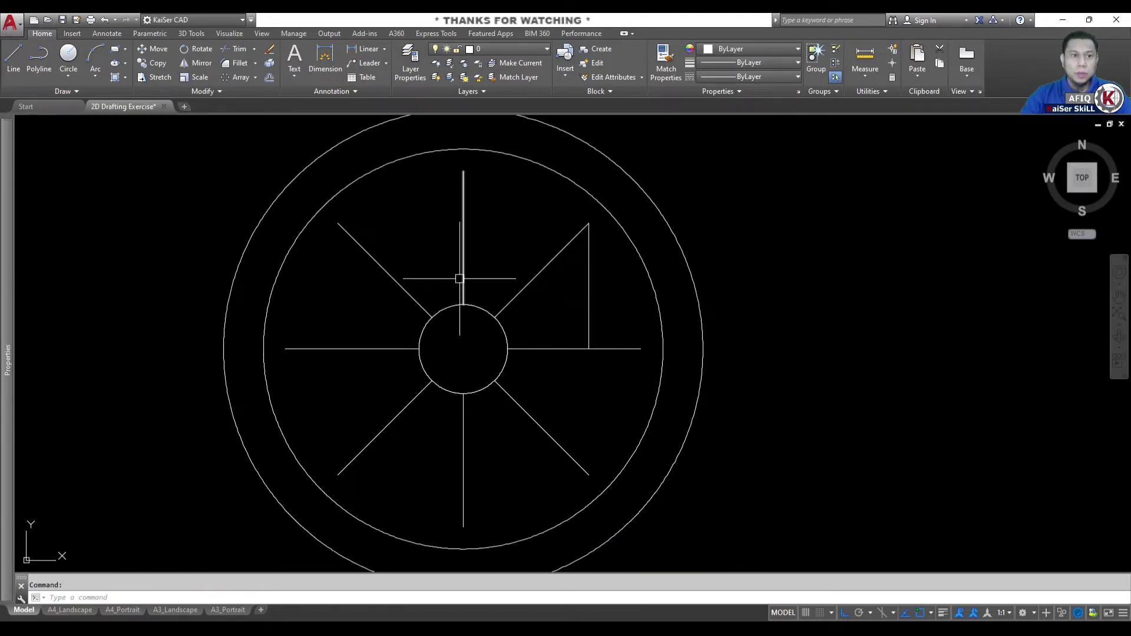
# Polar-array the new triangle edge 8 times around the small circle's centre.
pyautogui.click(234, 77)
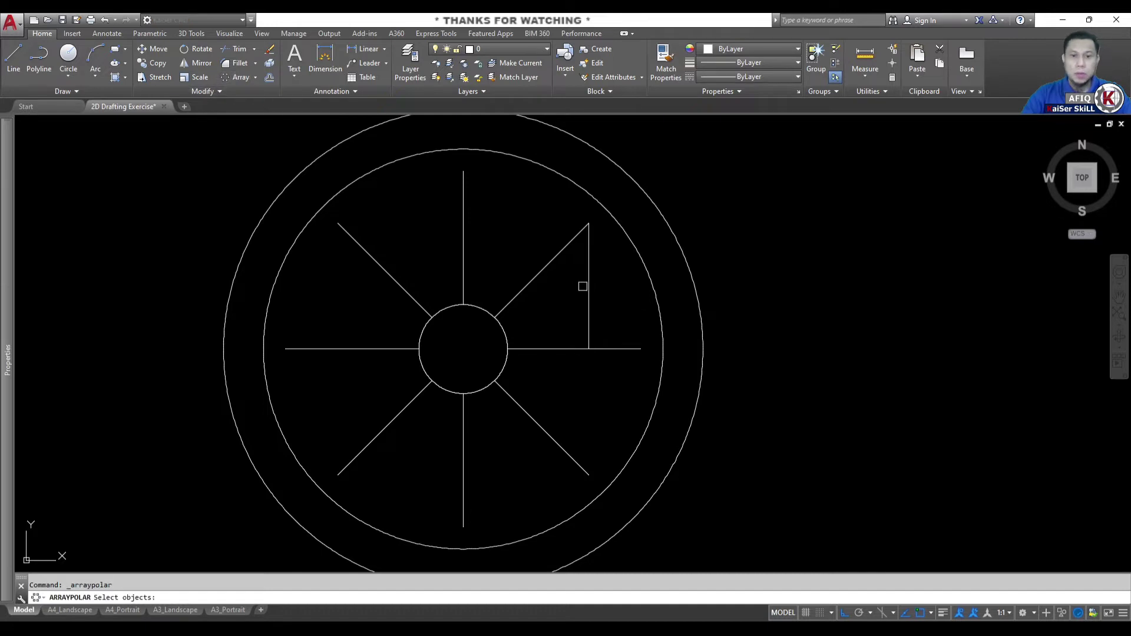
pyautogui.click(587, 290)
pyautogui.press('Return')
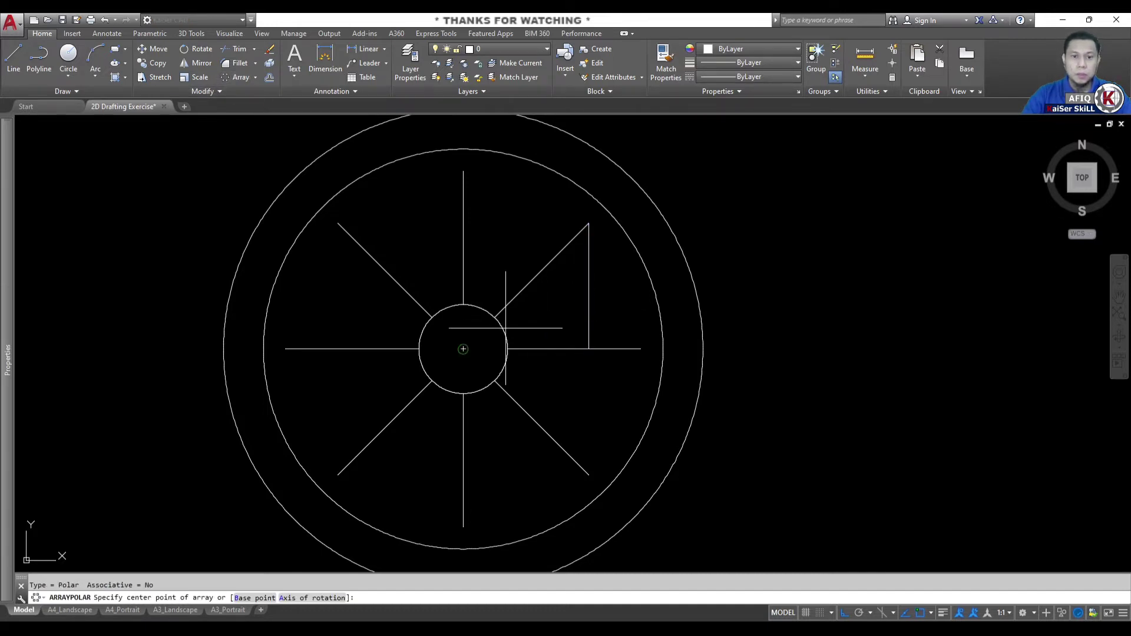
pyautogui.click(463, 349)
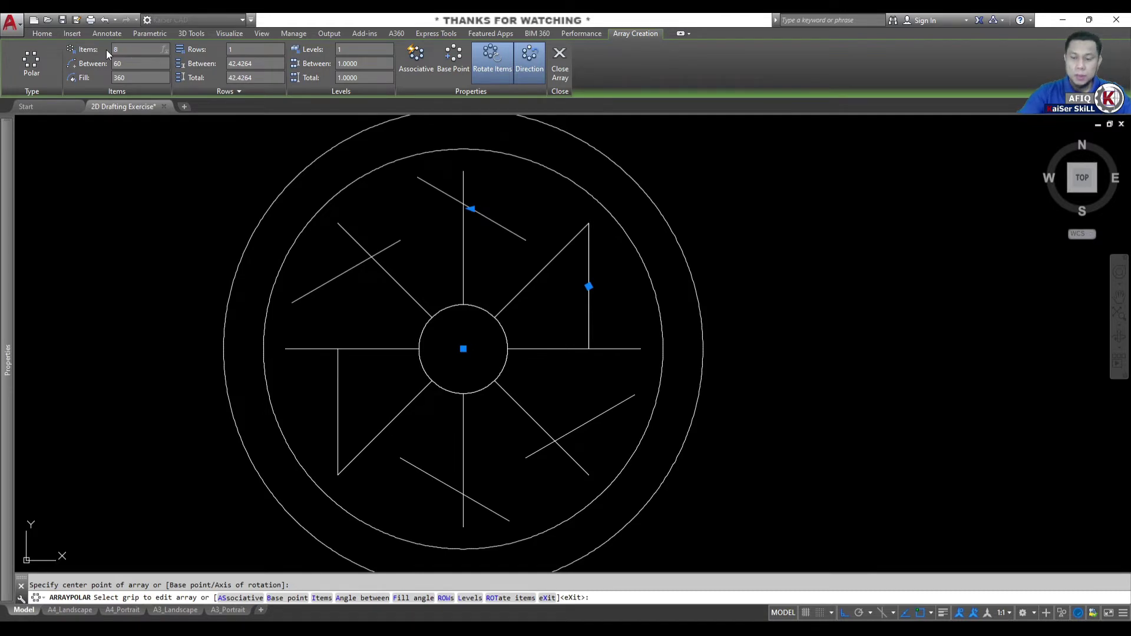
pyautogui.press('Return')
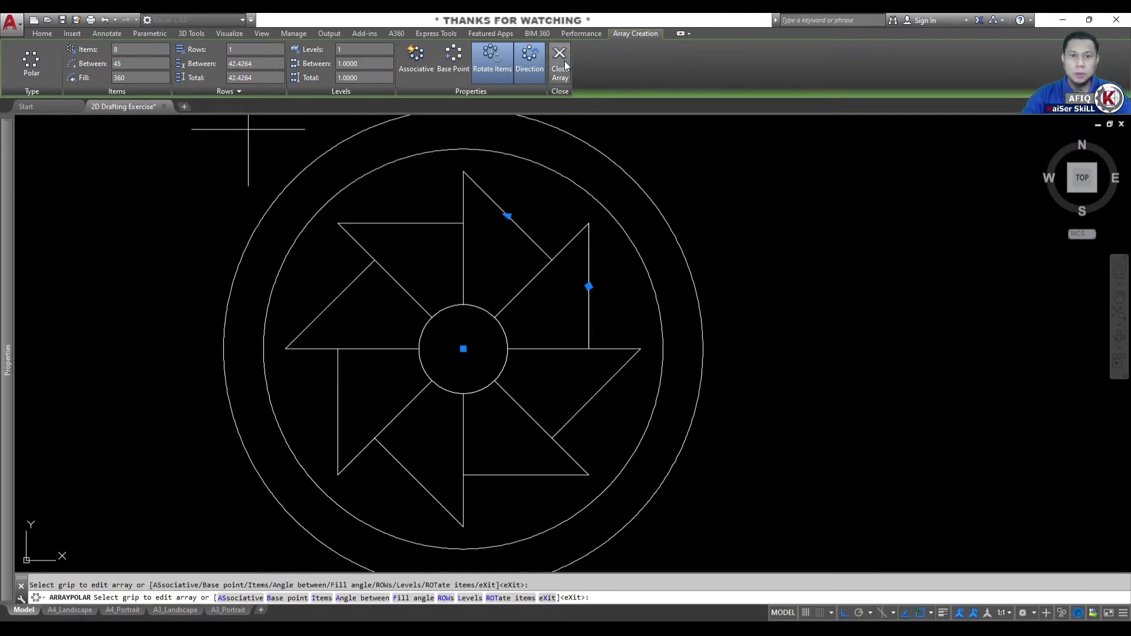
pyautogui.click(564, 65)
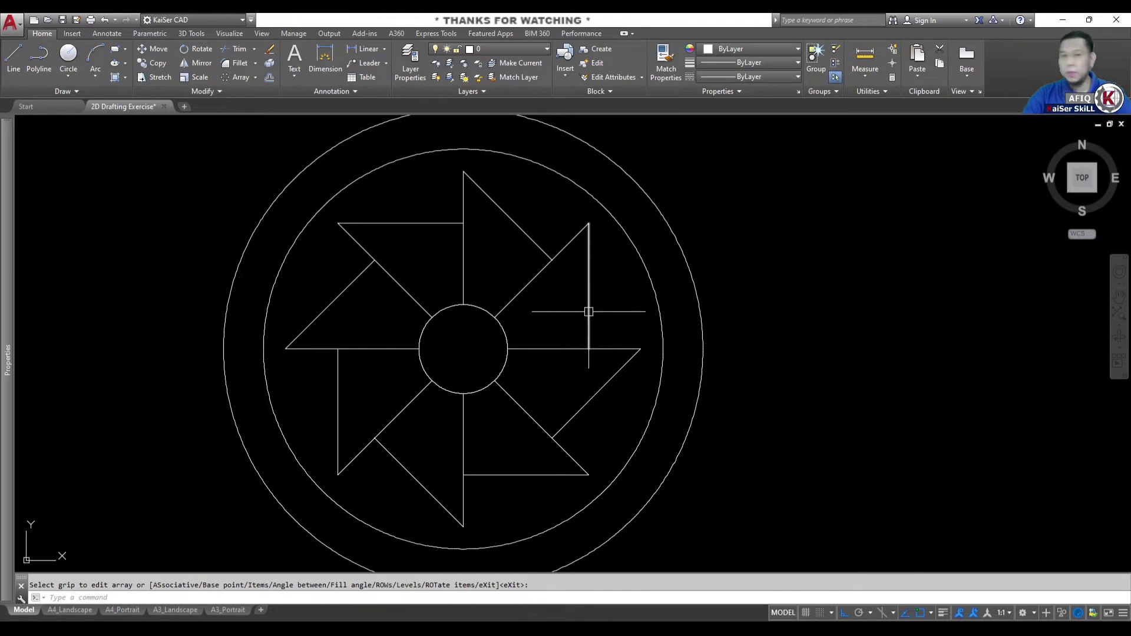
pyautogui.scroll(-2, 568, 278)
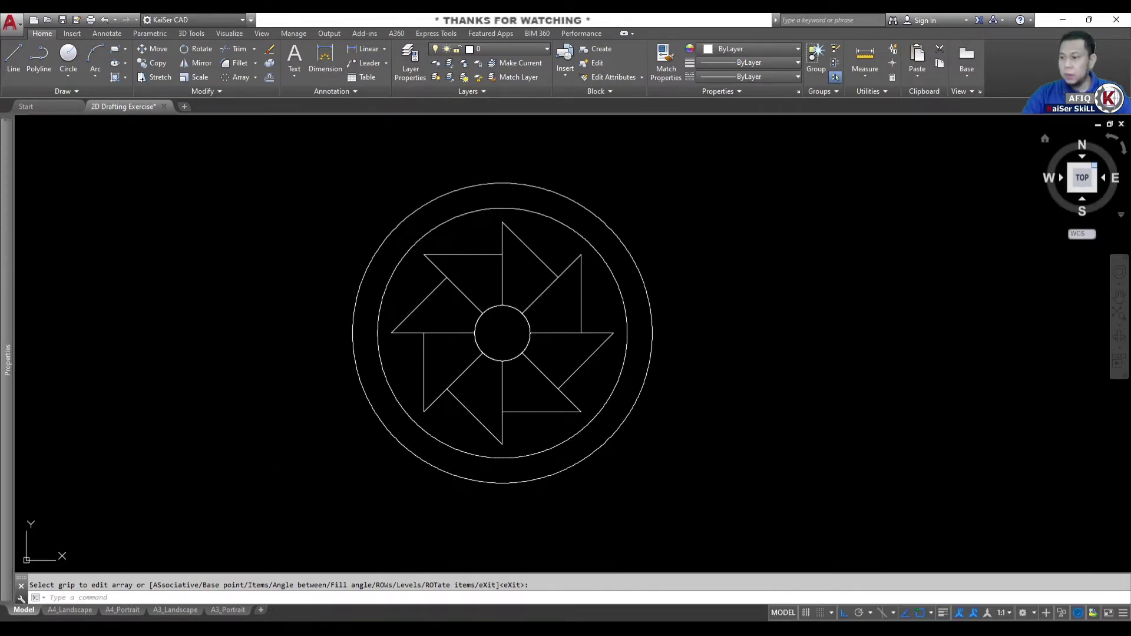
pyautogui.hotkey('alt', 'Tab')
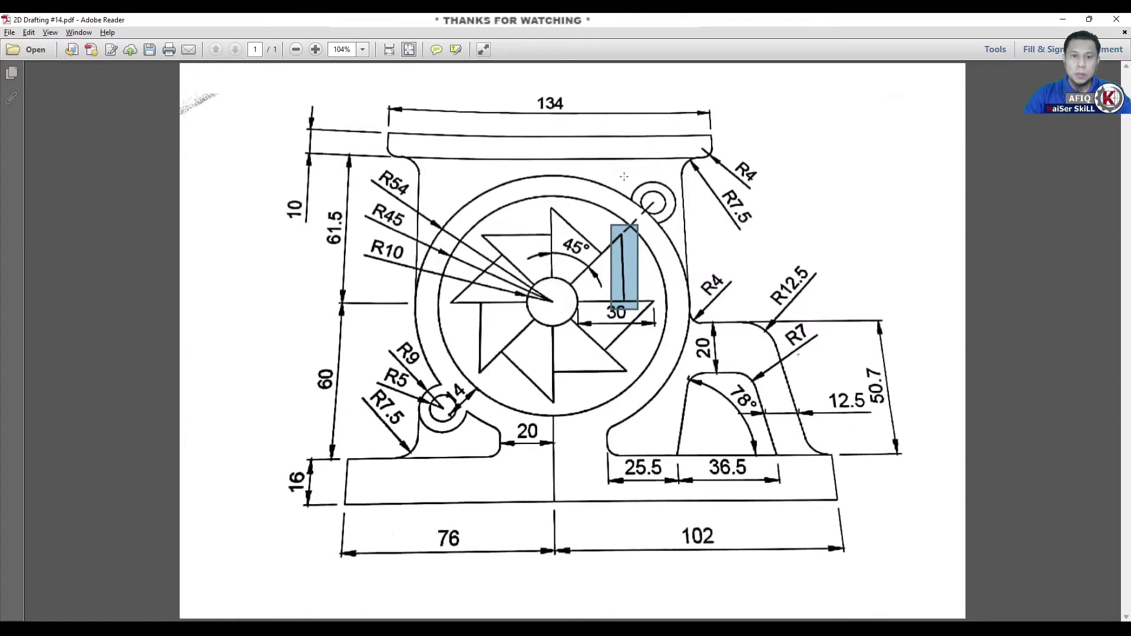
# Mark the 14 dimension between the rings on the reference, then minimize Reader.
pyautogui.moveTo(624, 176); pyautogui.dragTo(699, 234)
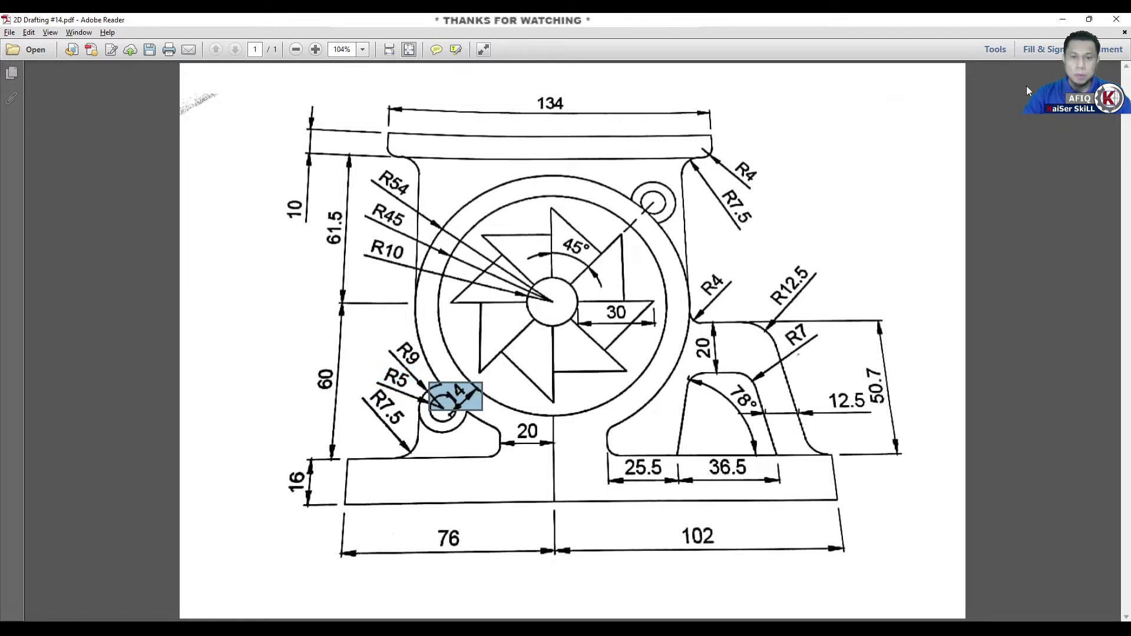
pyautogui.click(1063, 20)
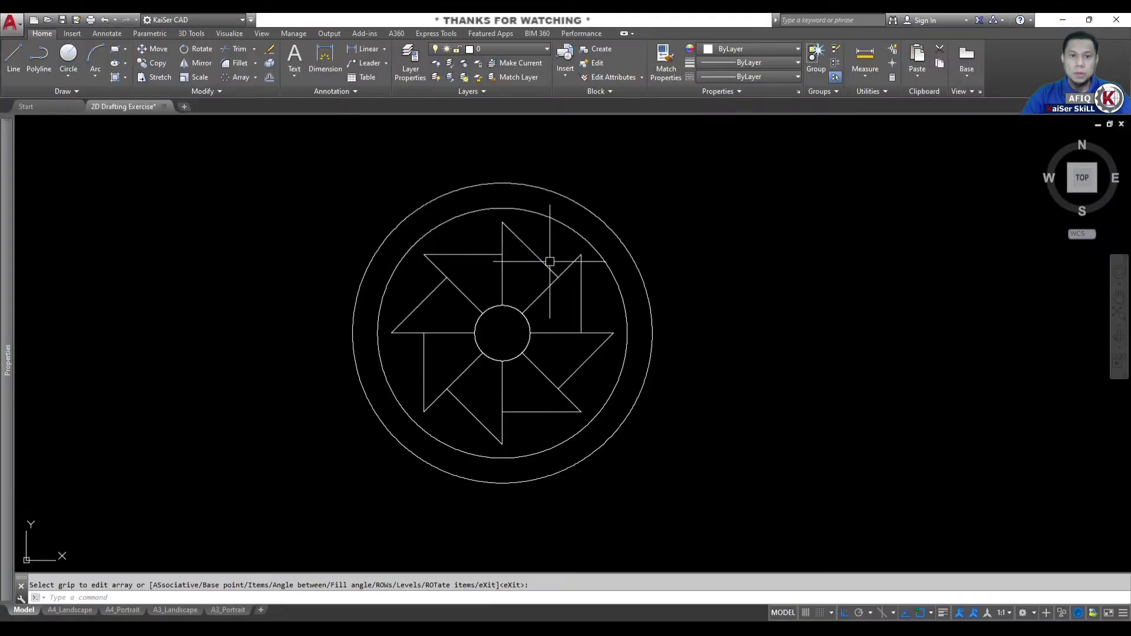
# Offset the R54 circle outward by 14 to create a new outer ring.
pyautogui.press('Escape')
pyautogui.write('o')
pyautogui.press('Return')
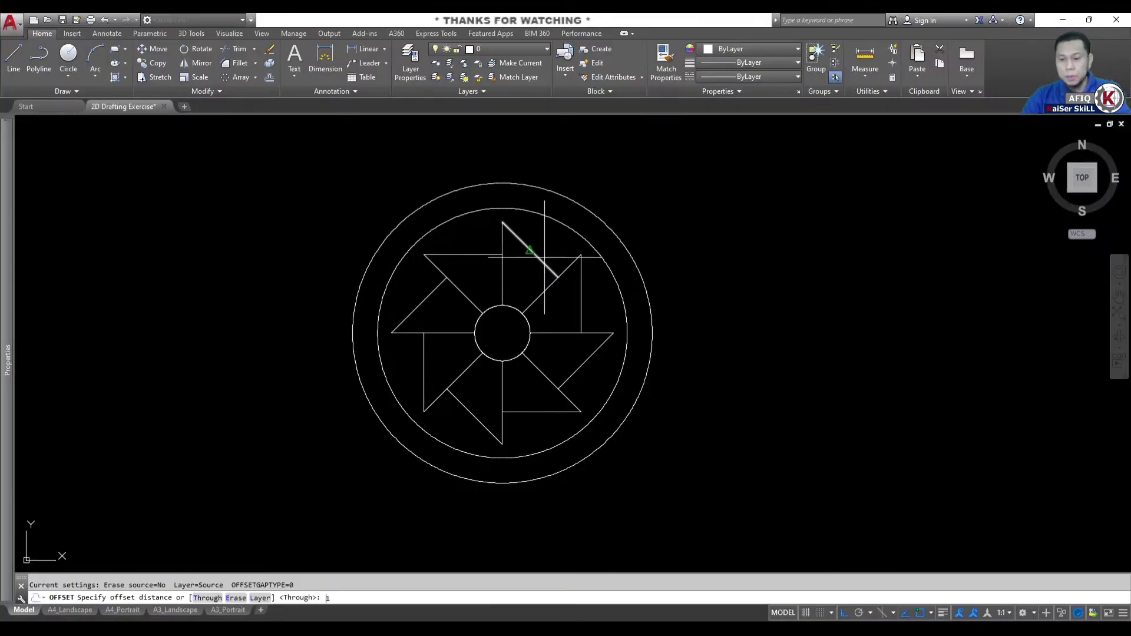
pyautogui.write('14')
pyautogui.press('Return')
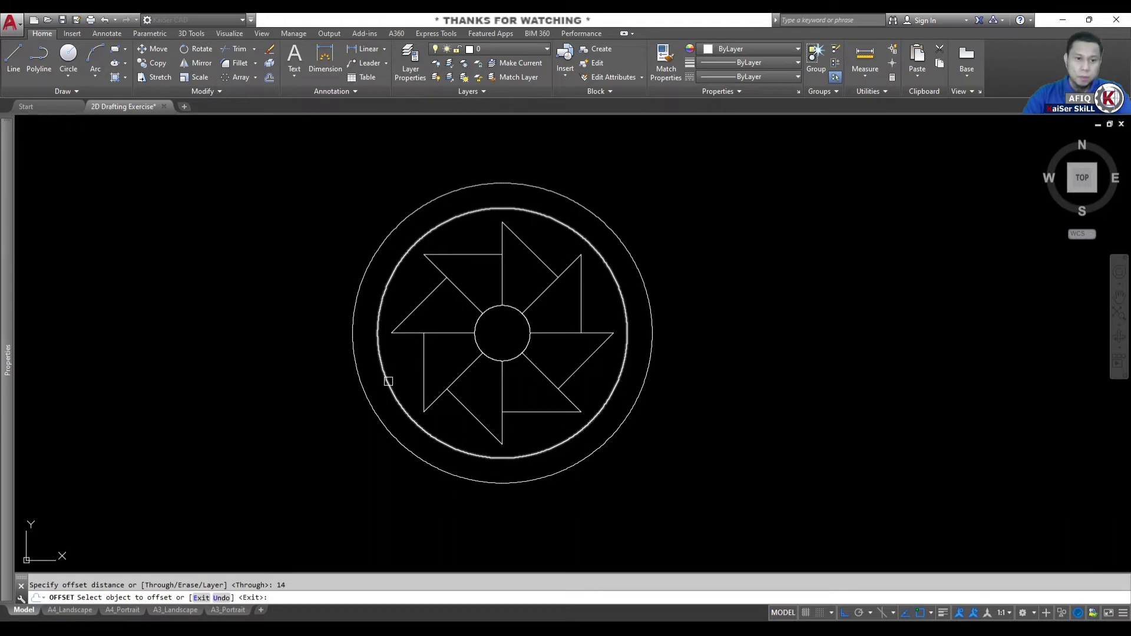
pyautogui.click(388, 381)
pyautogui.click(303, 454)
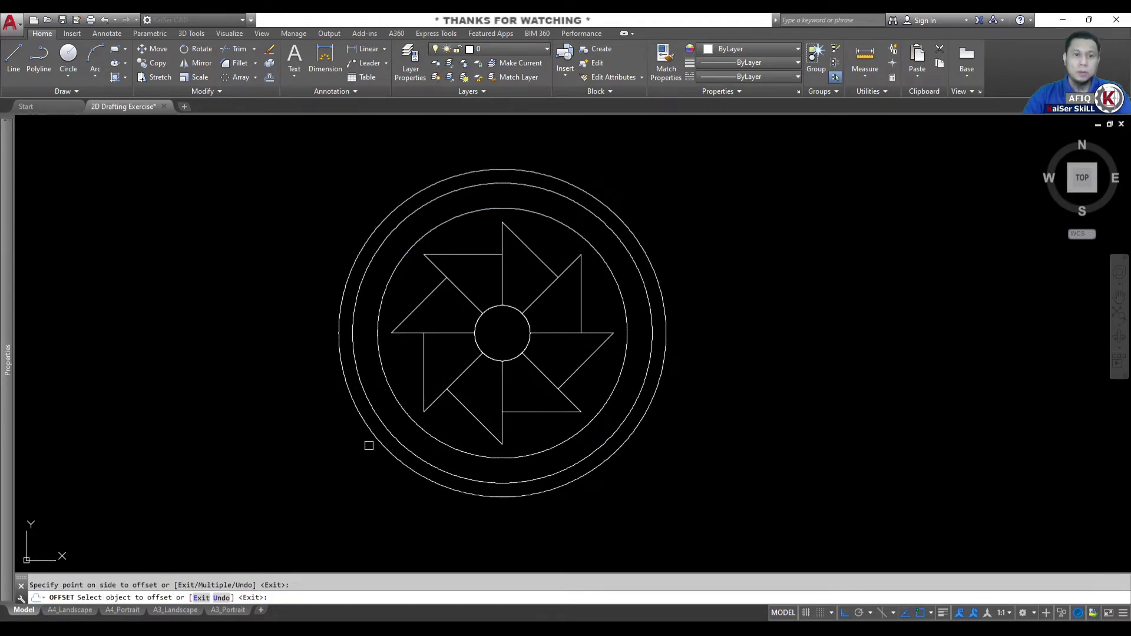
pyautogui.press('Escape')
pyautogui.click(366, 429)
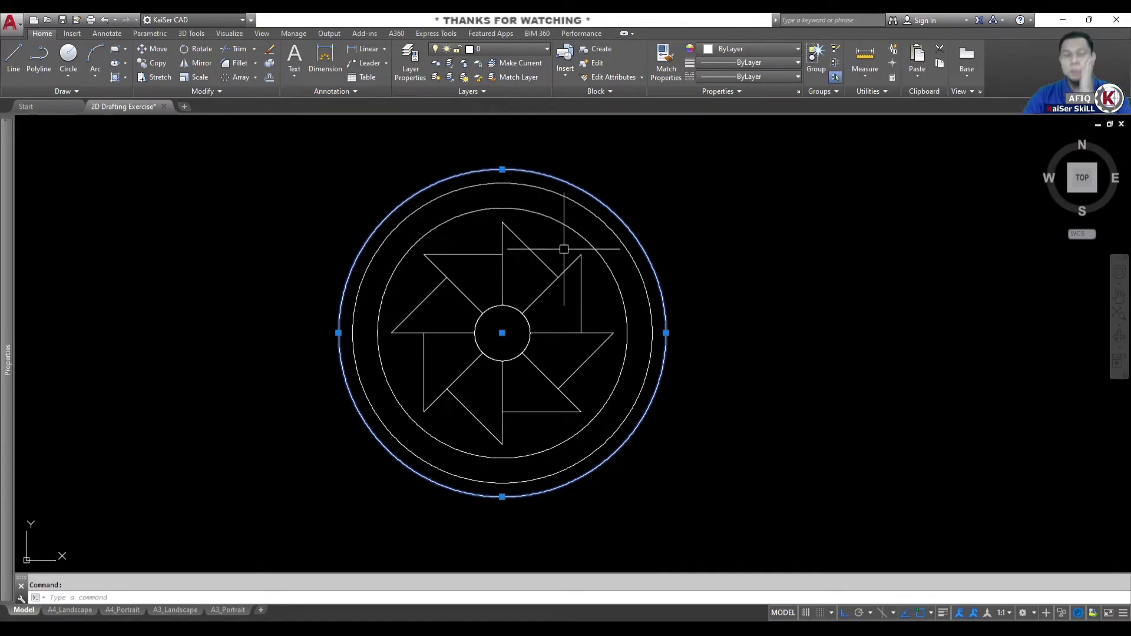
pyautogui.press('Escape')
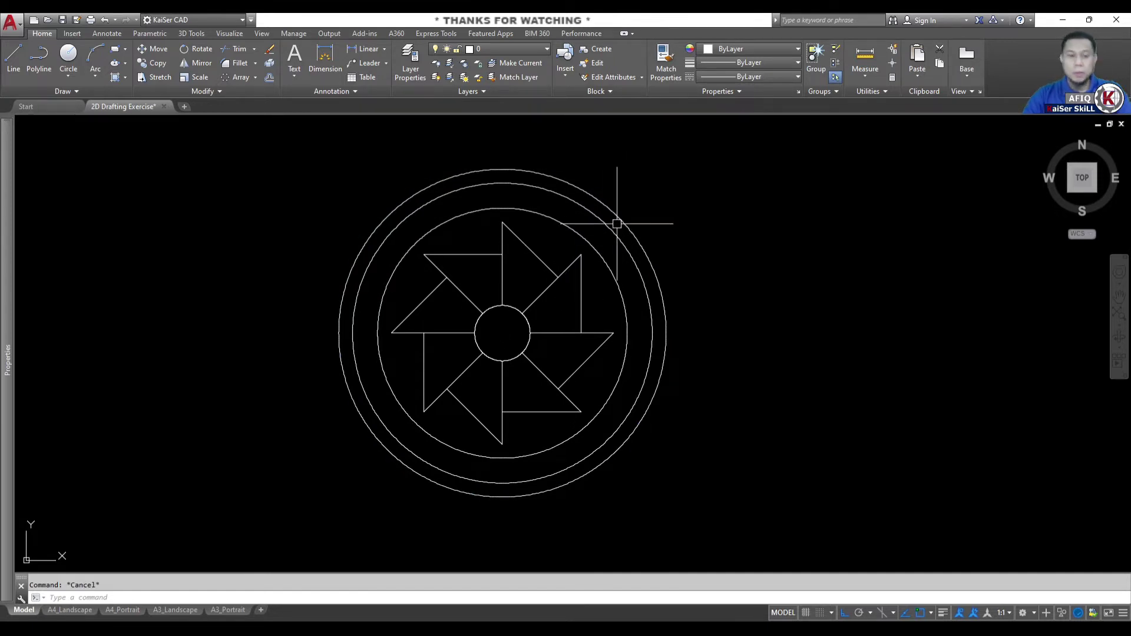
pyautogui.write('ex')
pyautogui.press('Return')
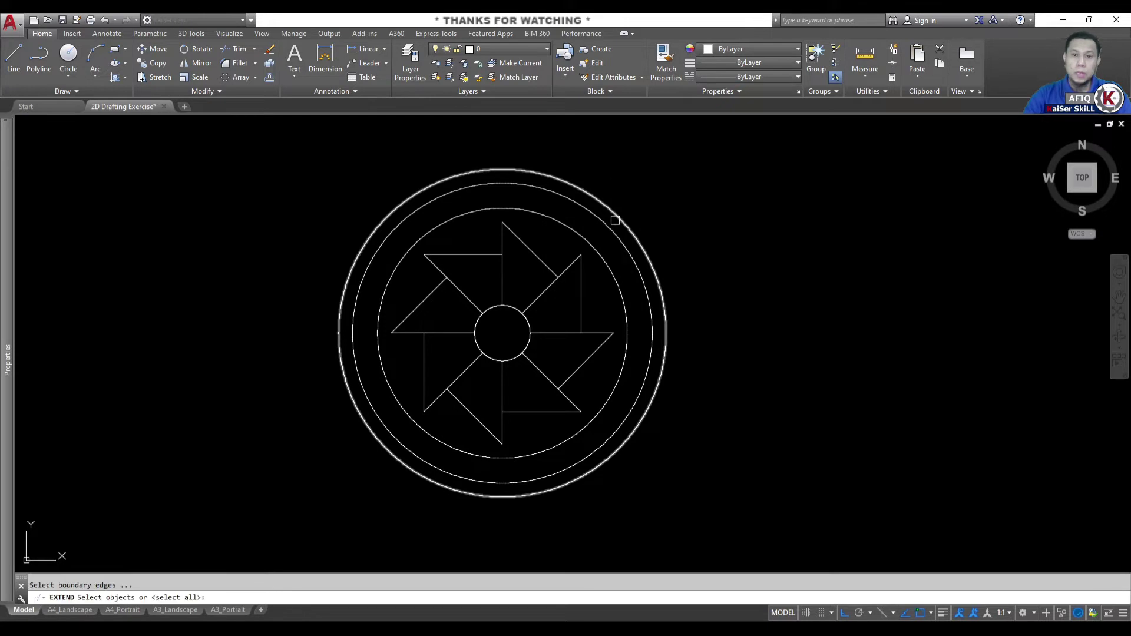
pyautogui.click(619, 214)
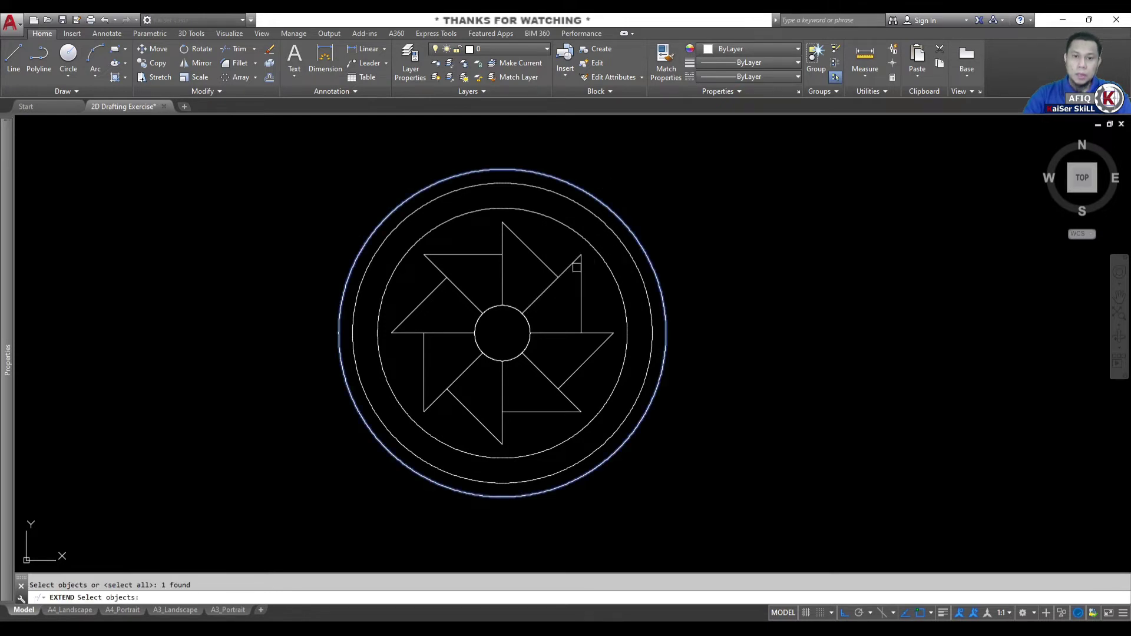
pyautogui.press('Return')
pyautogui.click(576, 266)
pyautogui.press('Escape')
pyautogui.scroll(4, 617, 211)
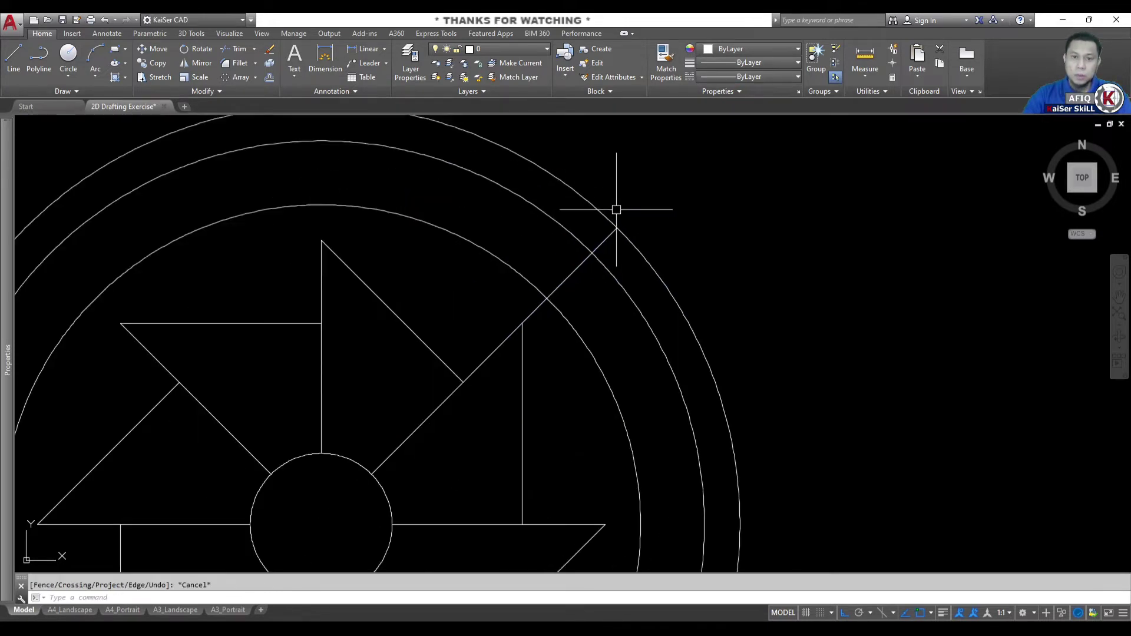
pyautogui.scroll(-2, 624, 212)
pyautogui.write('c')
pyautogui.press('Return')
pyautogui.click(622, 222)
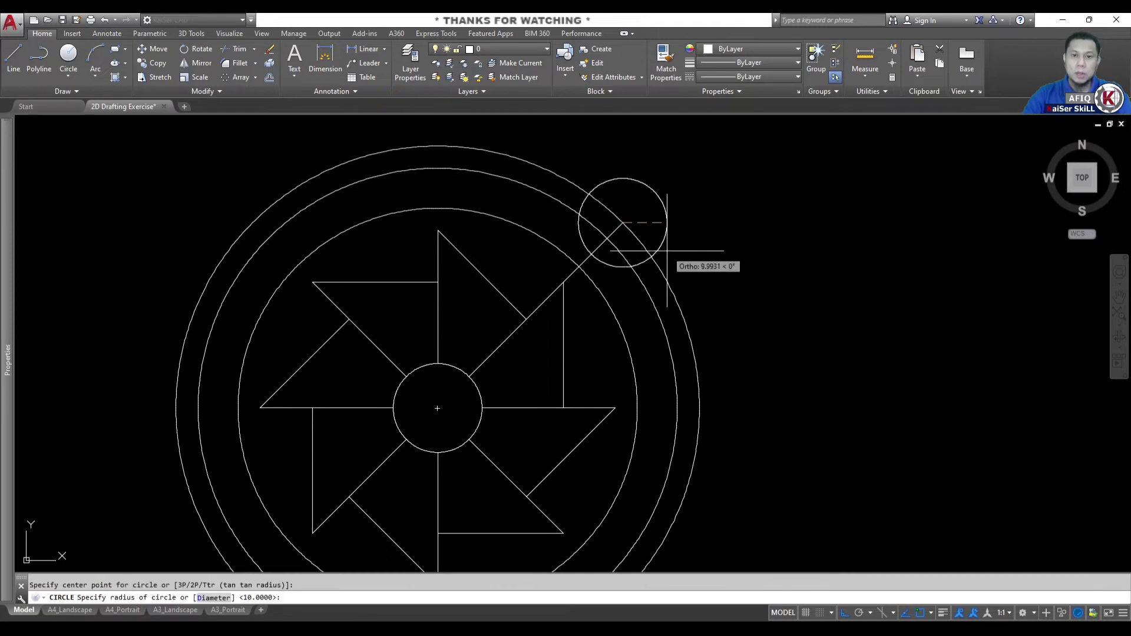
pyautogui.press('Escape')
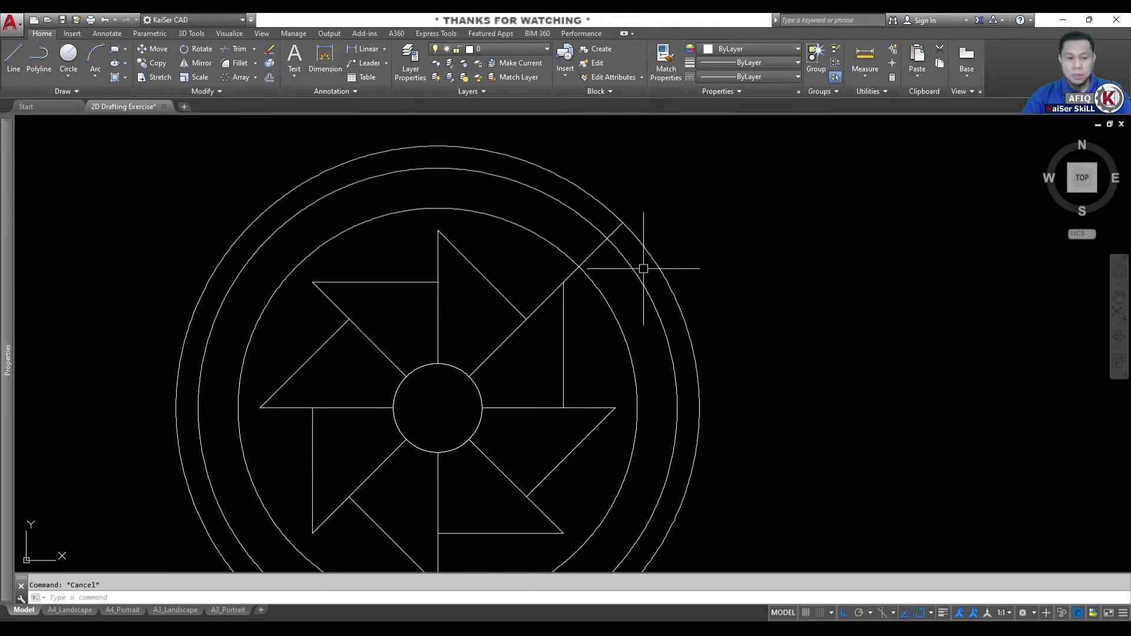
pyautogui.hotkey('ctrl', 'z')
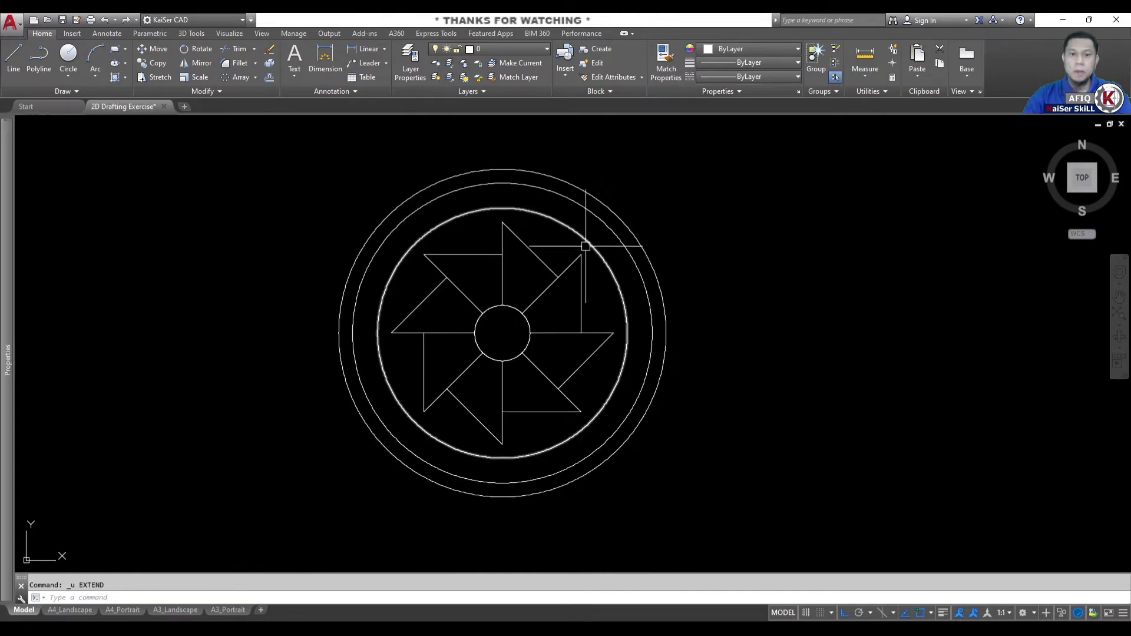
pyautogui.scroll(4, 588, 252)
pyautogui.scroll(-2, 521, 265)
pyautogui.press('Escape')
pyautogui.write('c')
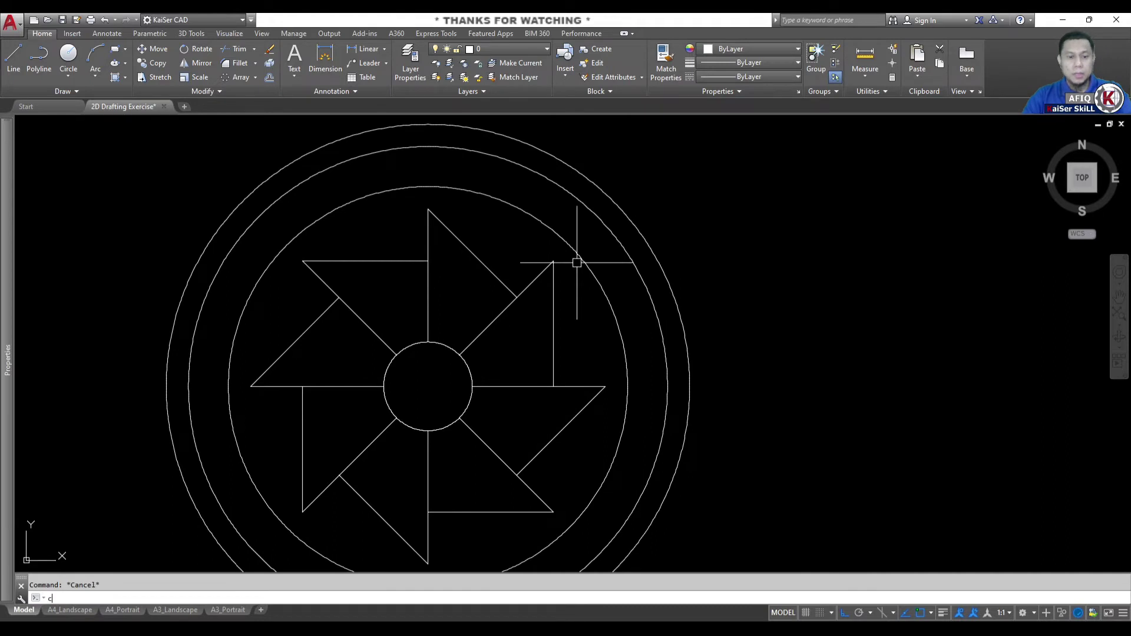
pyautogui.press('Return')
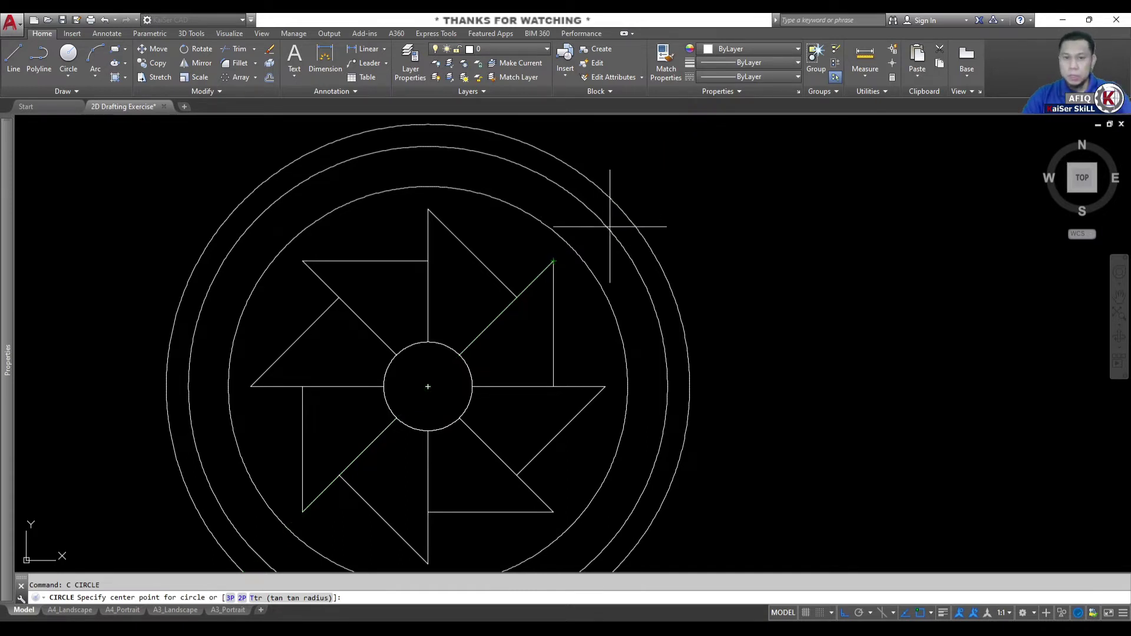
pyautogui.press('Escape')
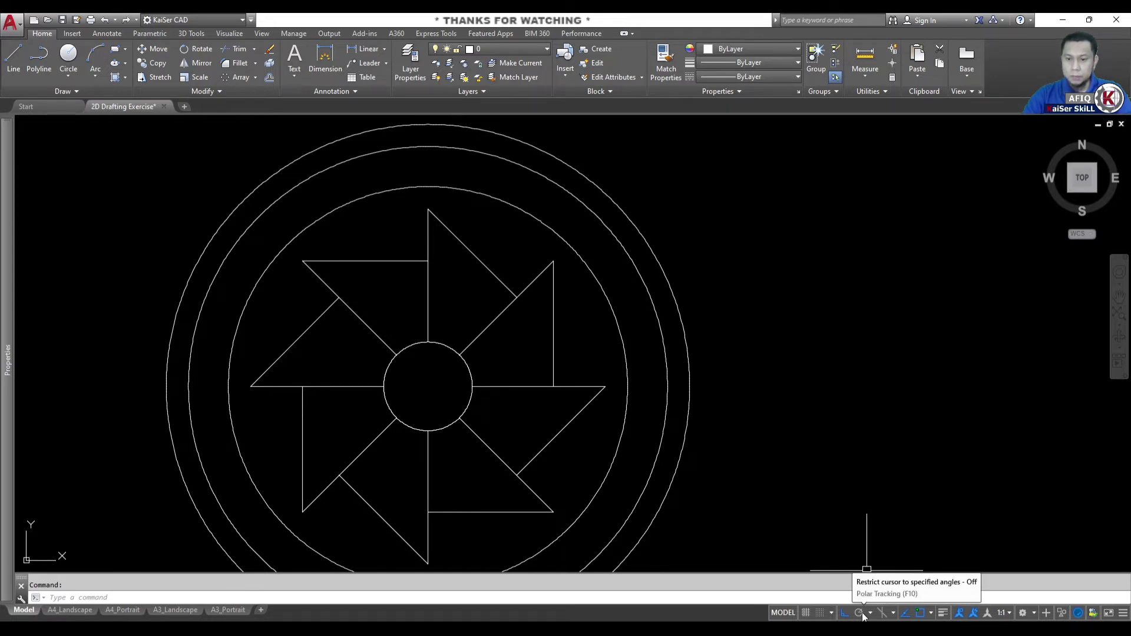
# Confirm Drafting Settings with a 45° polar increment and Endpoint, Midpoint, Center, Intersection snaps.
pyautogui.rightClick(862, 614)
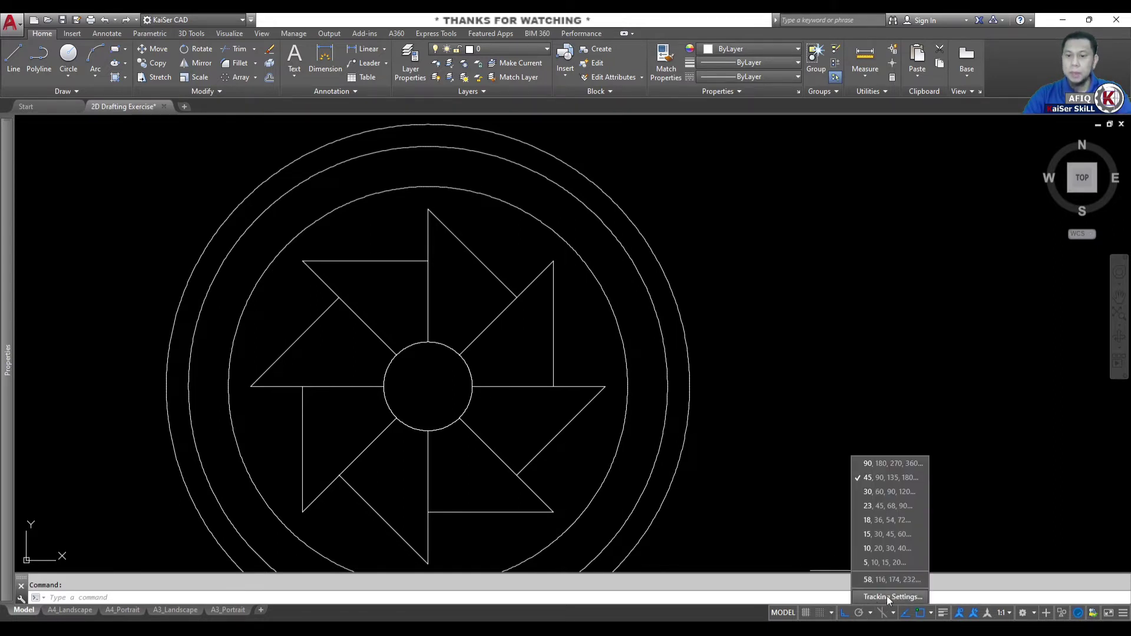
pyautogui.press('Escape')
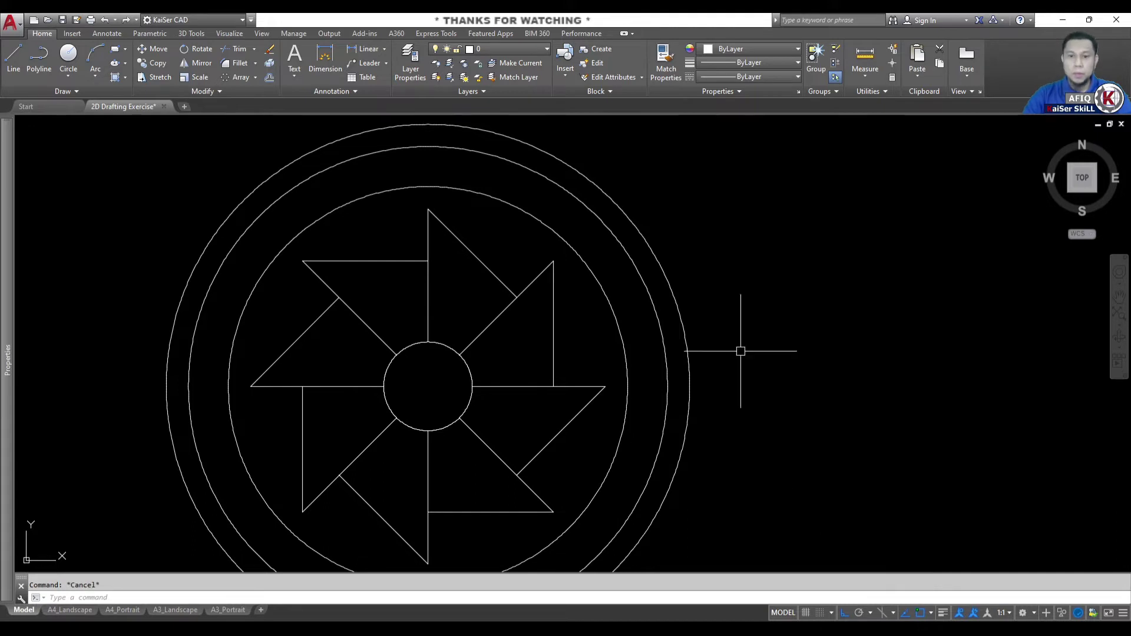
pyautogui.write('os')
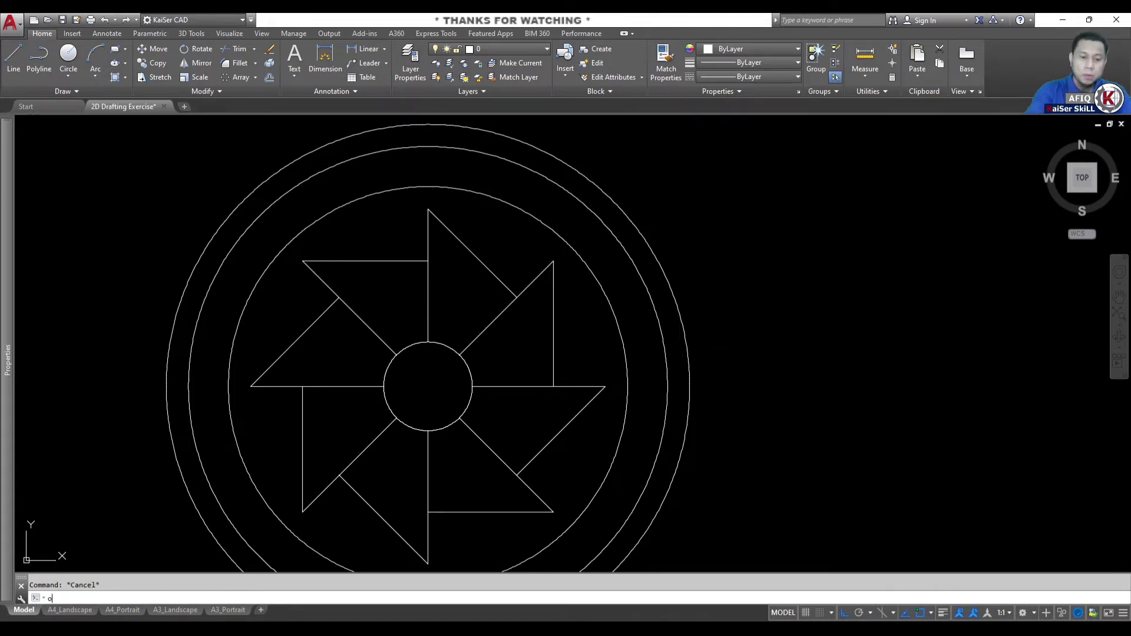
pyautogui.press('Return')
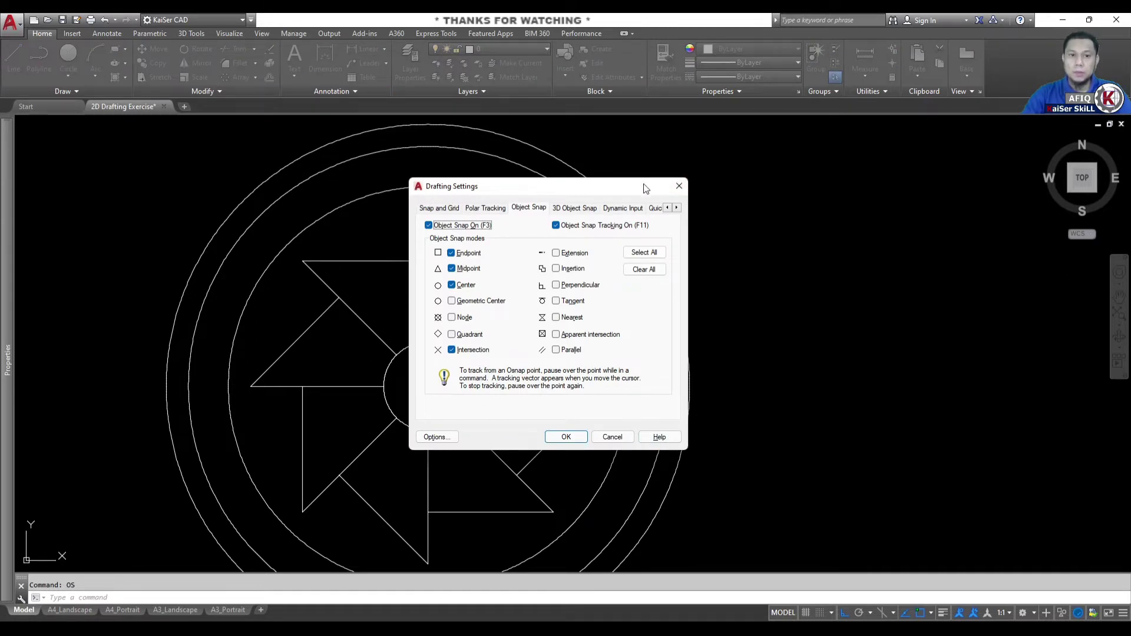
pyautogui.click(489, 211)
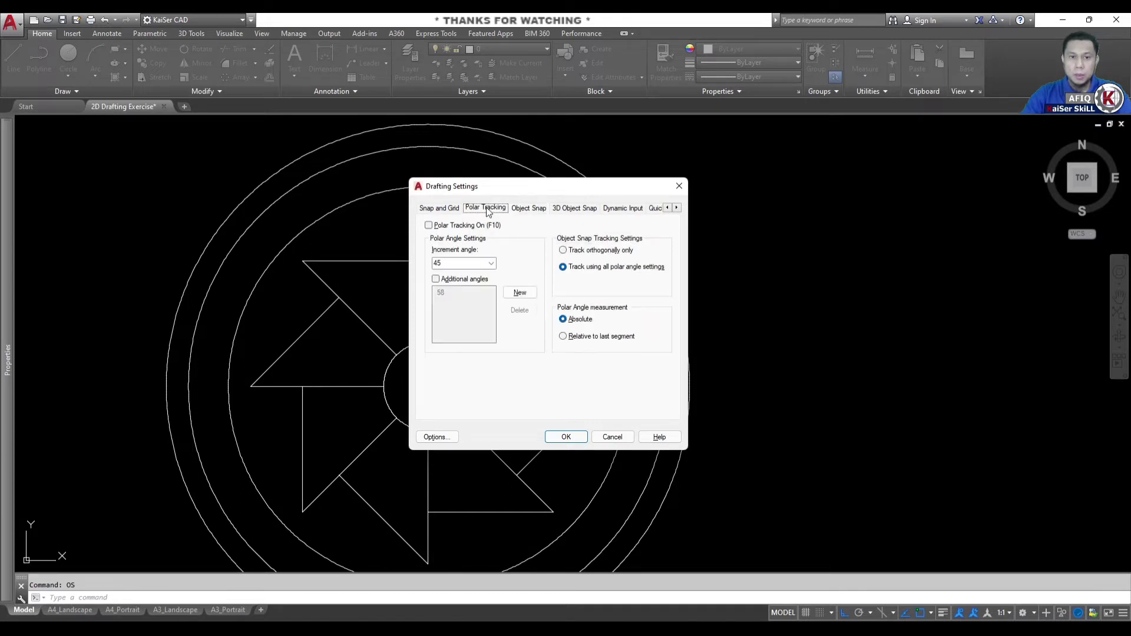
pyautogui.click(491, 264)
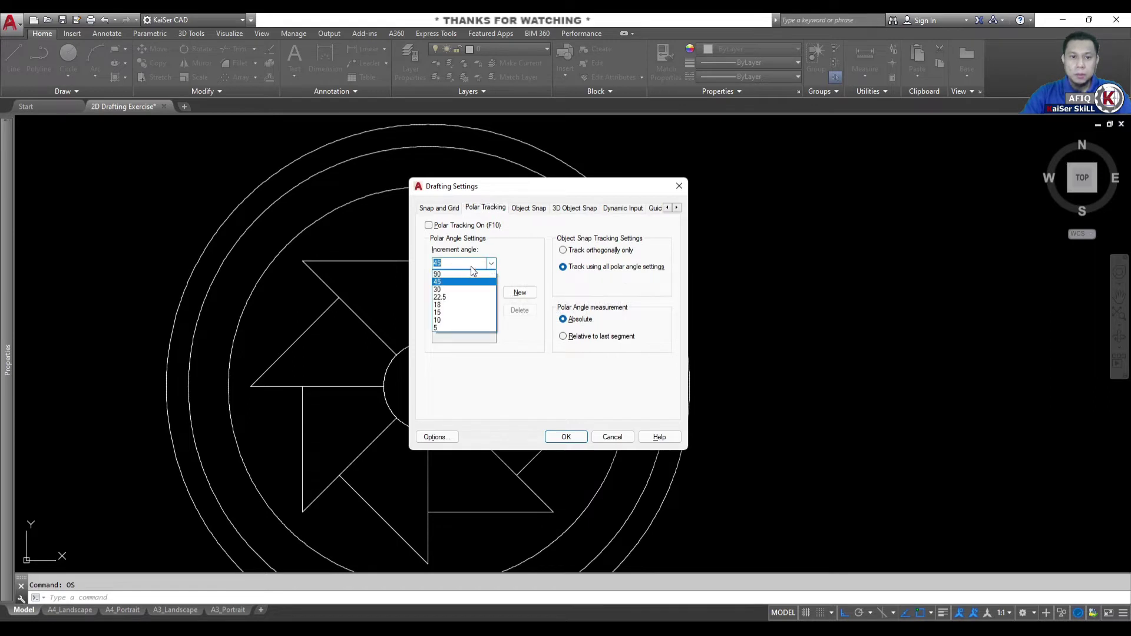
pyautogui.click(439, 281)
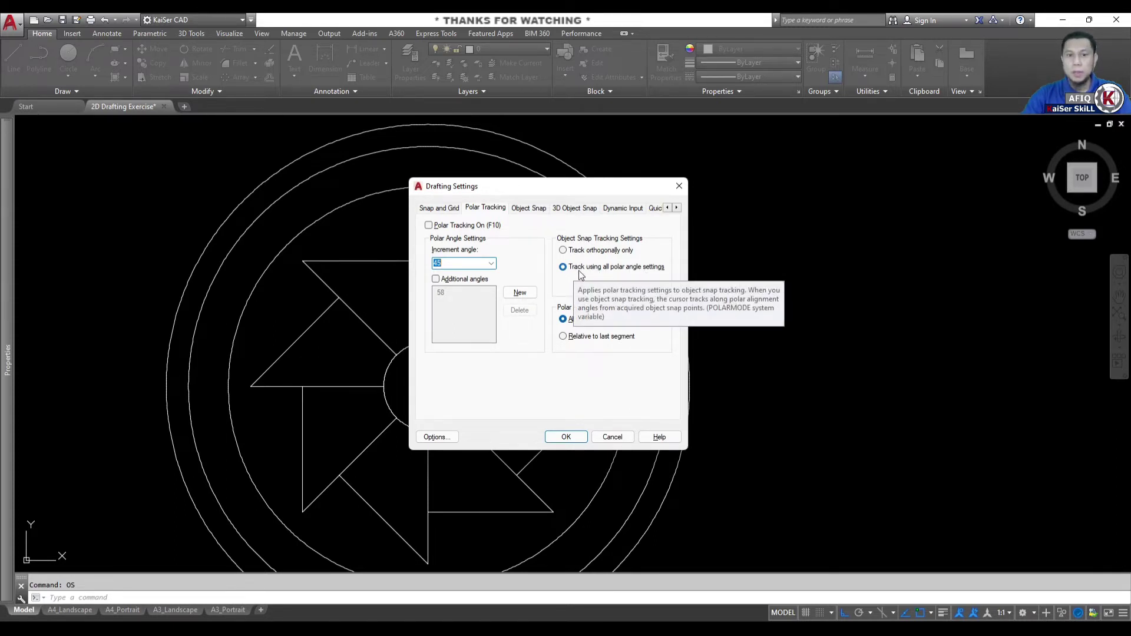
pyautogui.click(538, 209)
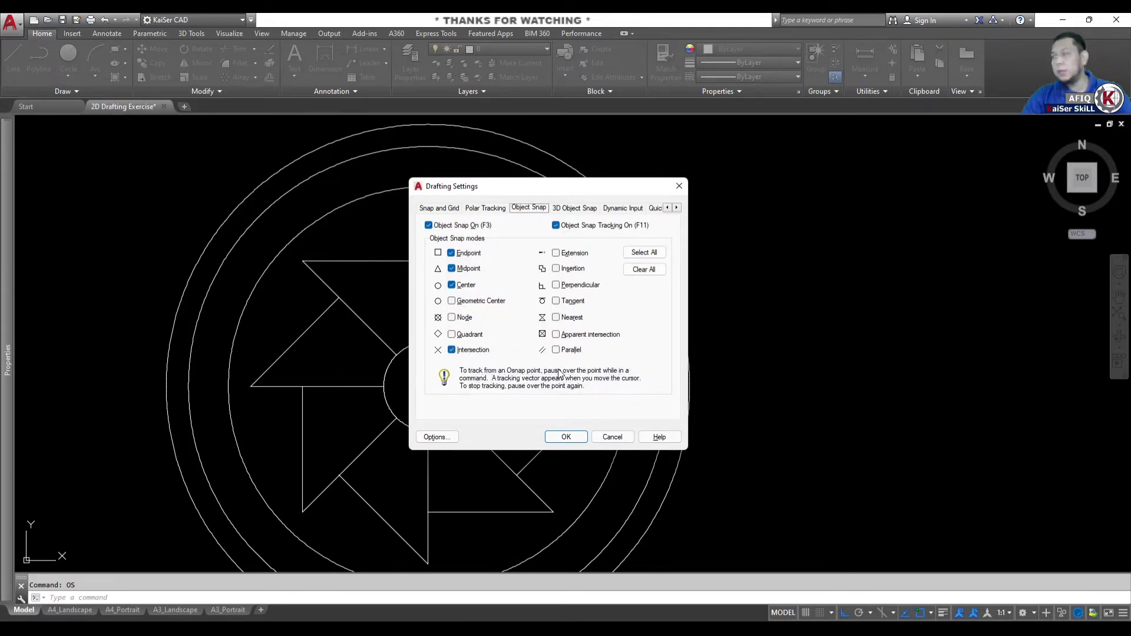
pyautogui.click(567, 437)
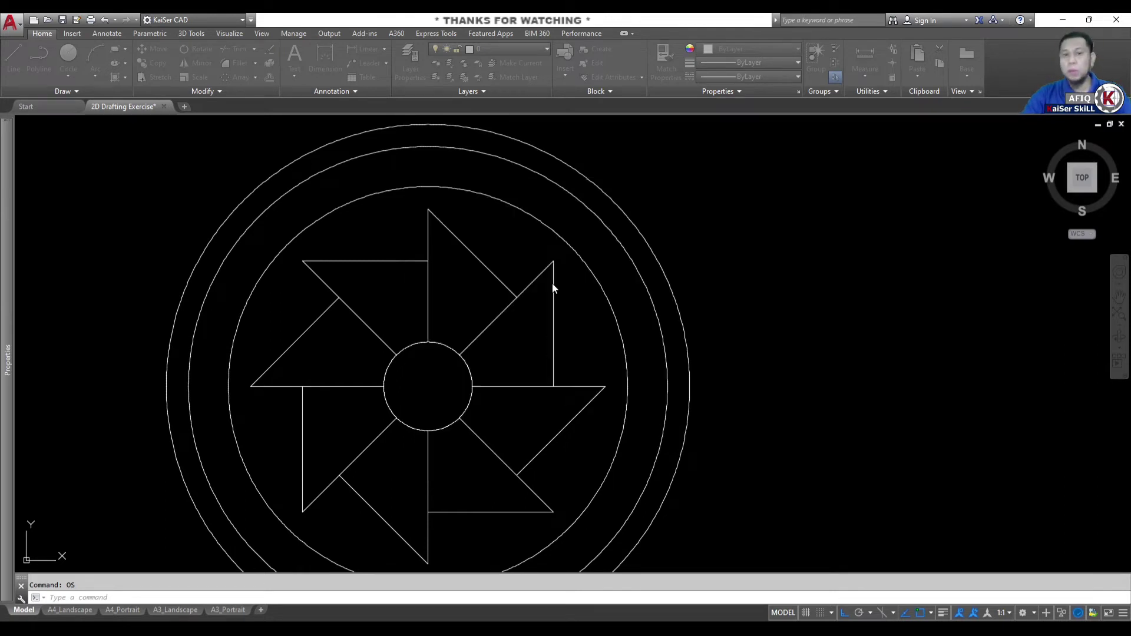
pyautogui.click(543, 256)
# Draw a radius 9 circle centred on the 45° tracking line outside the pinwheel's upper right.
pyautogui.press('Escape')
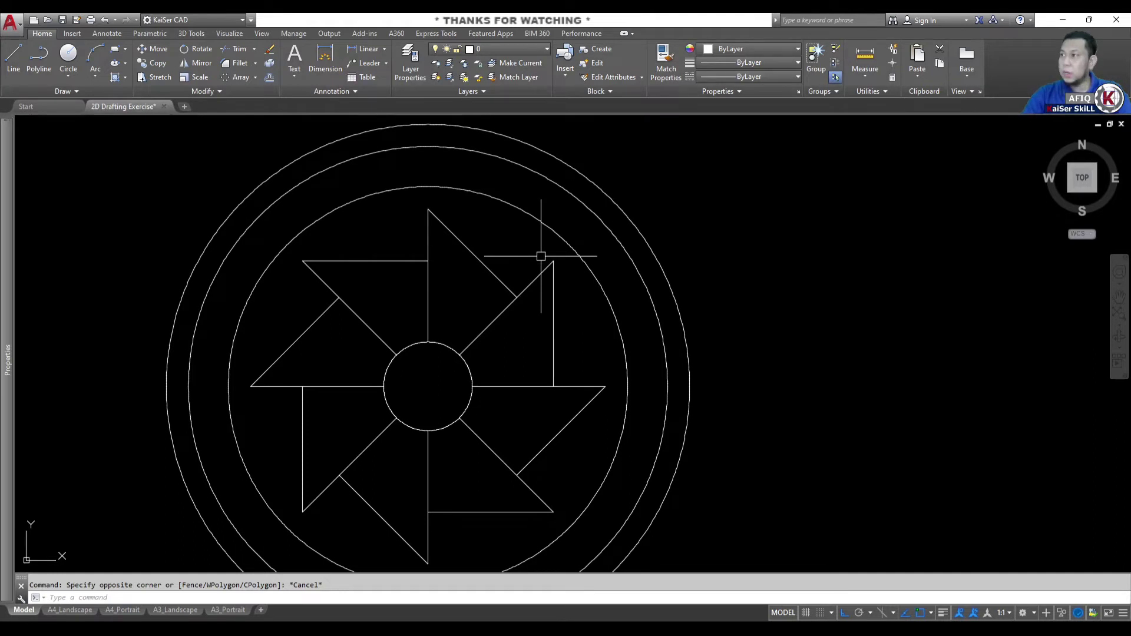
pyautogui.write('c')
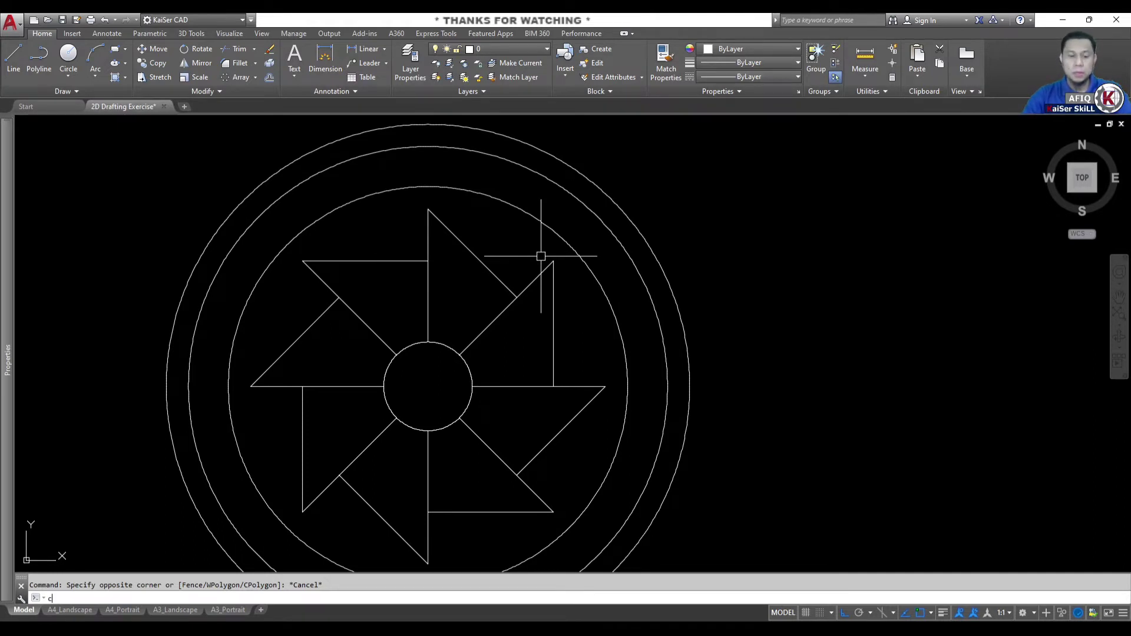
pyautogui.press('Return')
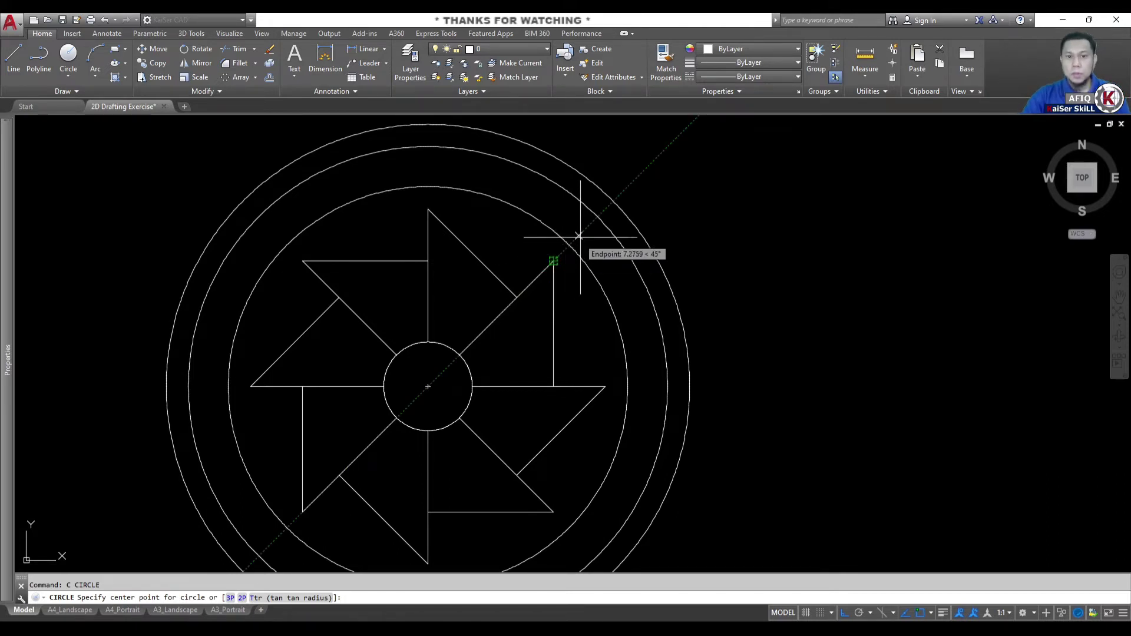
pyautogui.click(613, 200)
pyautogui.write('9')
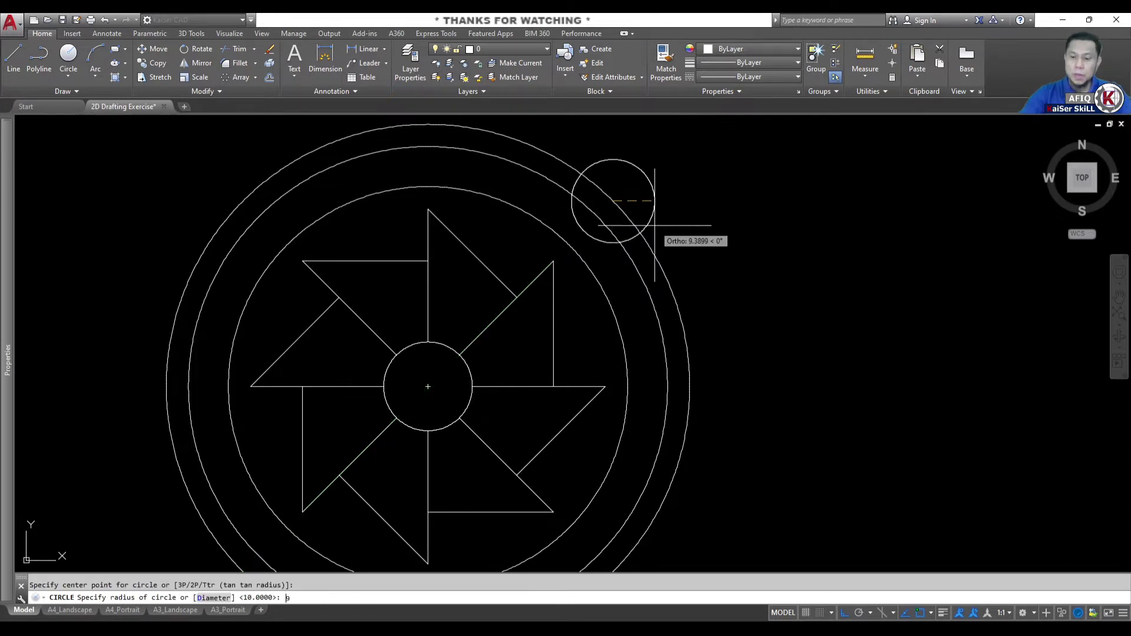
pyautogui.press('Return')
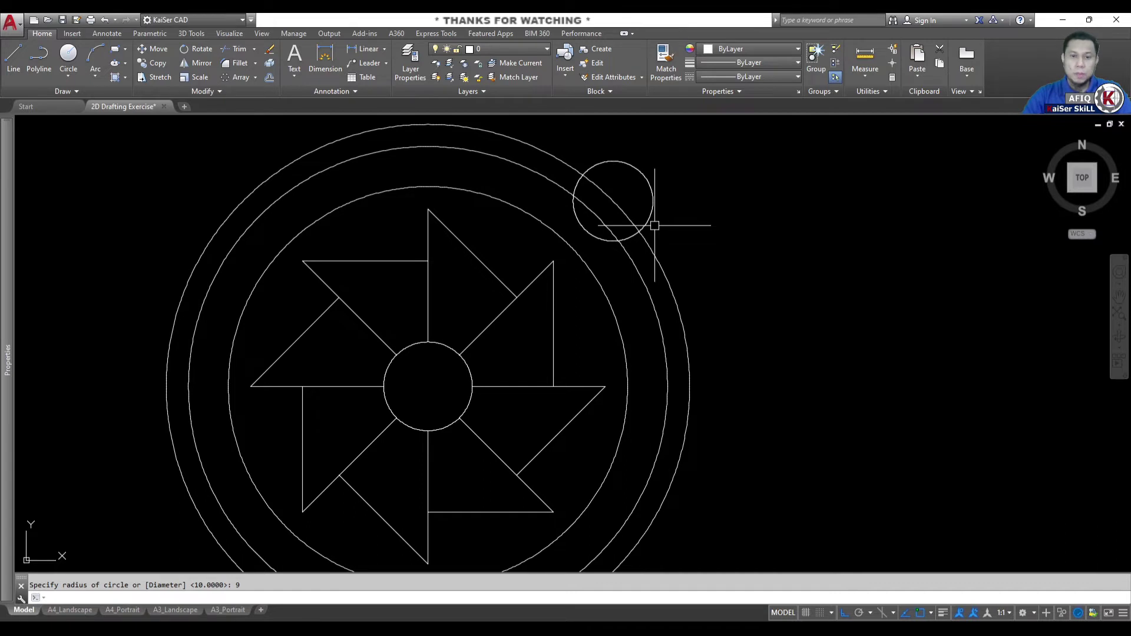
# Add a concentric radius 5 circle inside the R9 bolt-hole circle.
pyautogui.press('Return')
pyautogui.press('Return')
pyautogui.click(653, 221)
pyautogui.write('9')
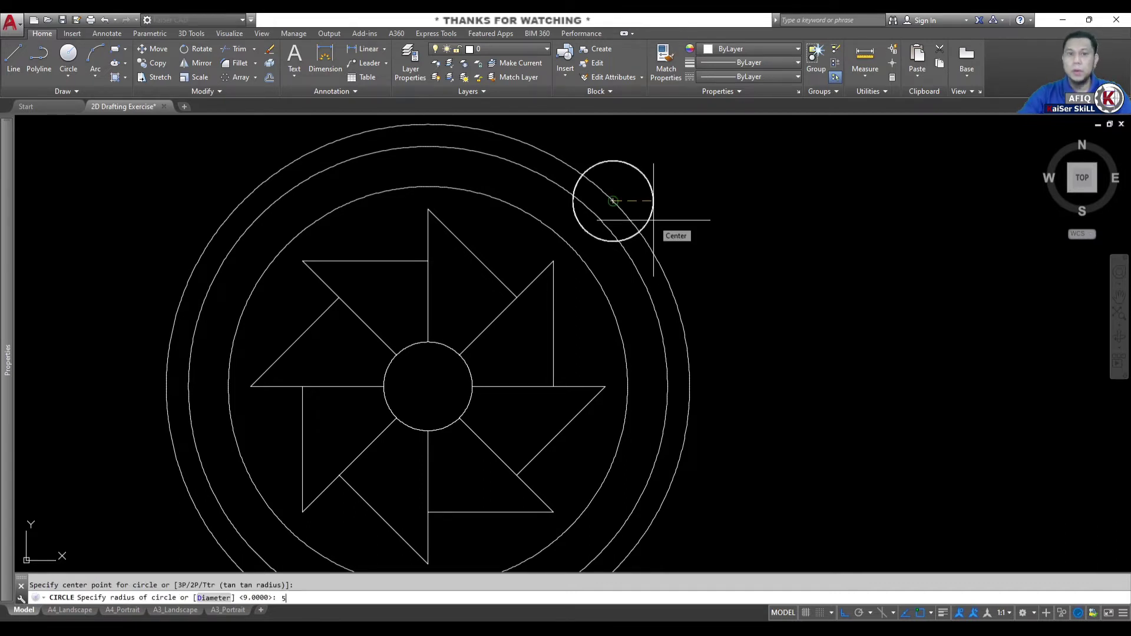
pyautogui.press('Return')
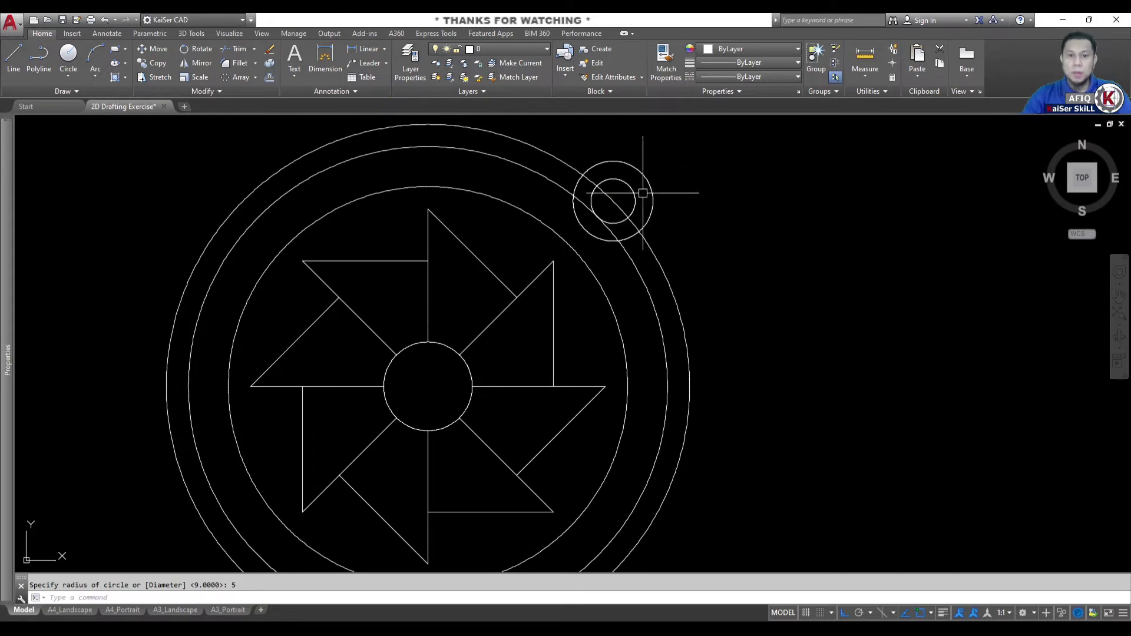
pyautogui.scroll(-4, 626, 200)
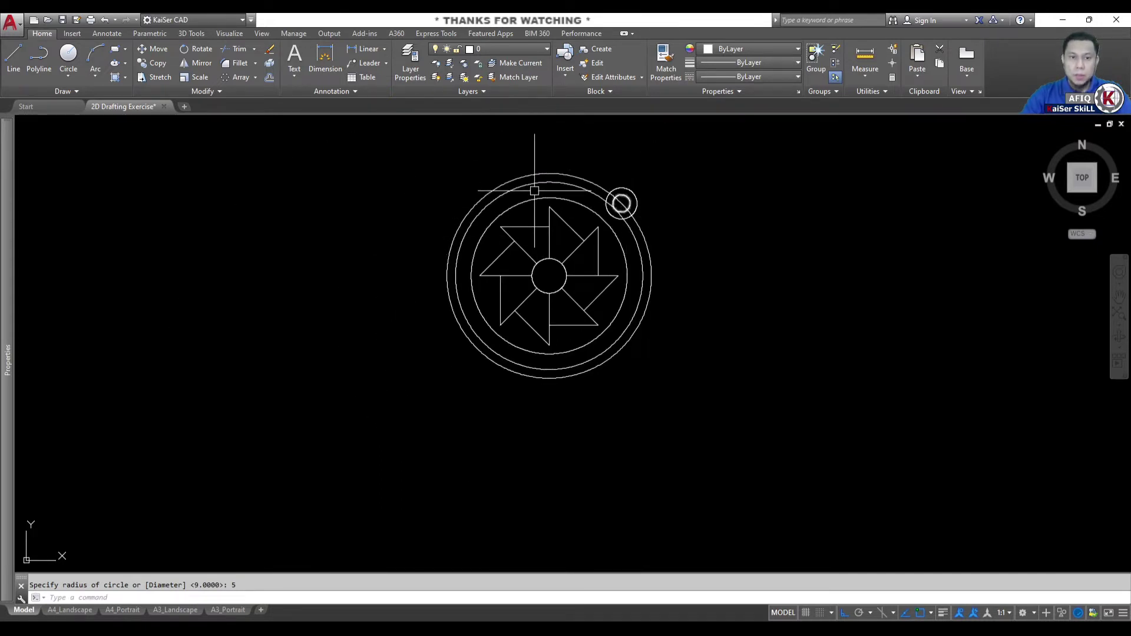
pyautogui.scroll(1, 525, 285)
pyautogui.scroll(3, 524, 285)
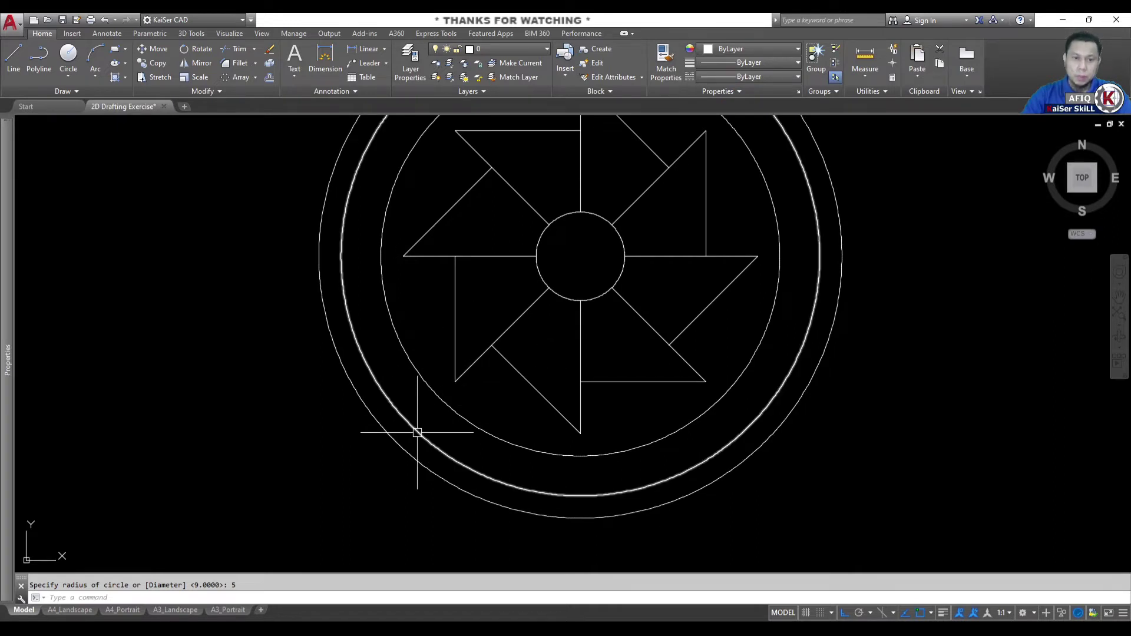
pyautogui.scroll(-2, 417, 432)
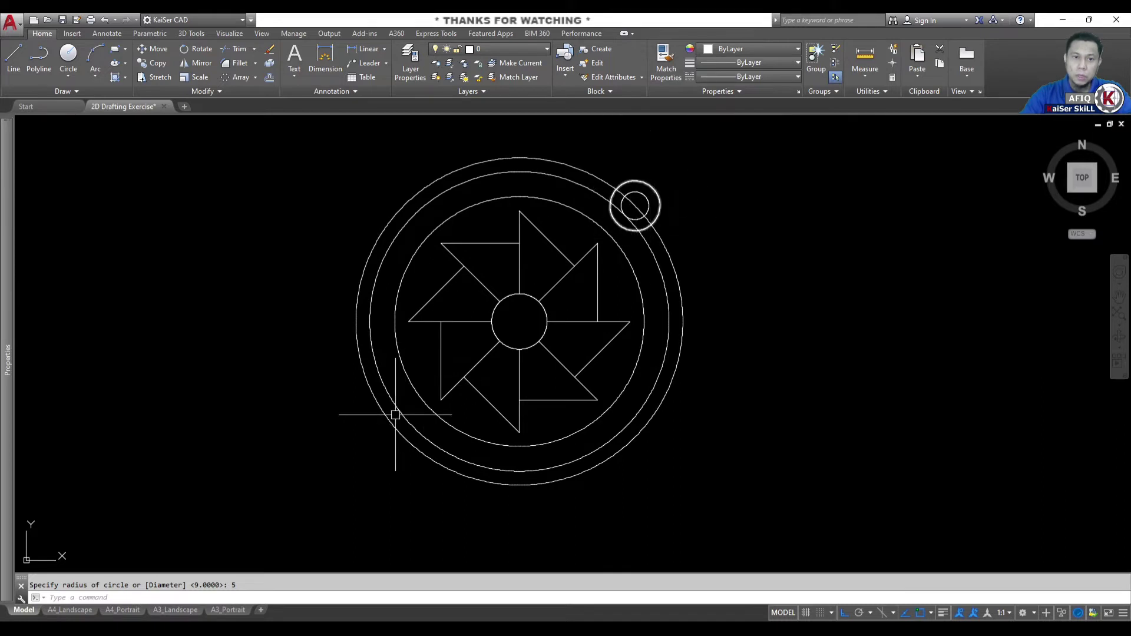
pyautogui.press('Escape')
pyautogui.write('ro')
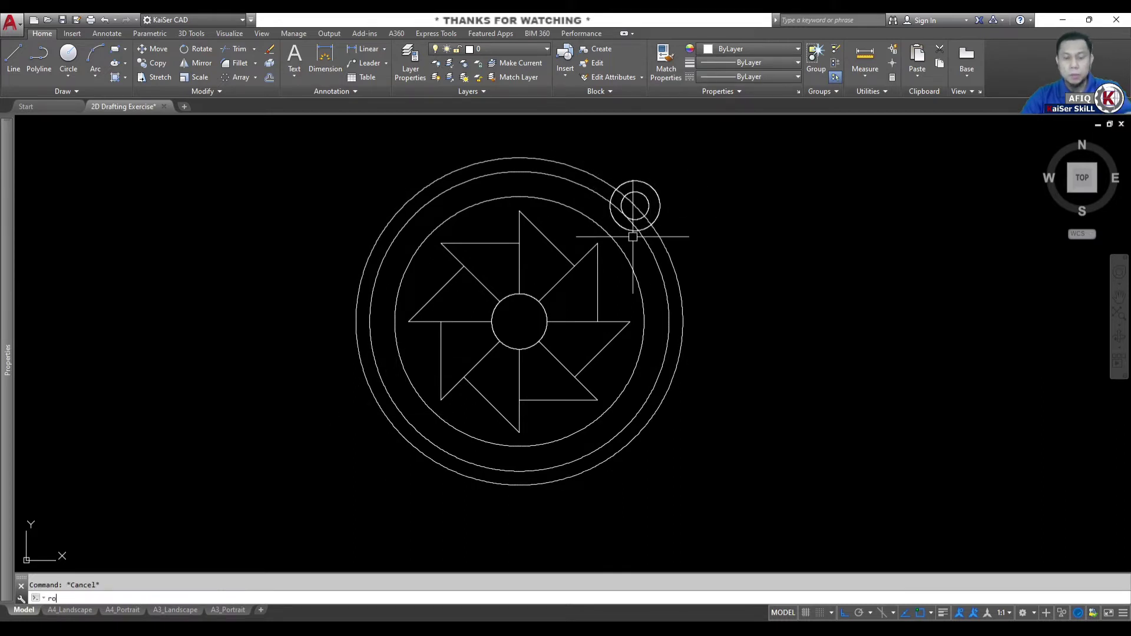
# Rotate-copy the R9/R5 bolt-hole pair 180° about the pinwheel centre to the lower left.
pyautogui.press('Return')
pyautogui.click(589, 147)
pyautogui.click(719, 243)
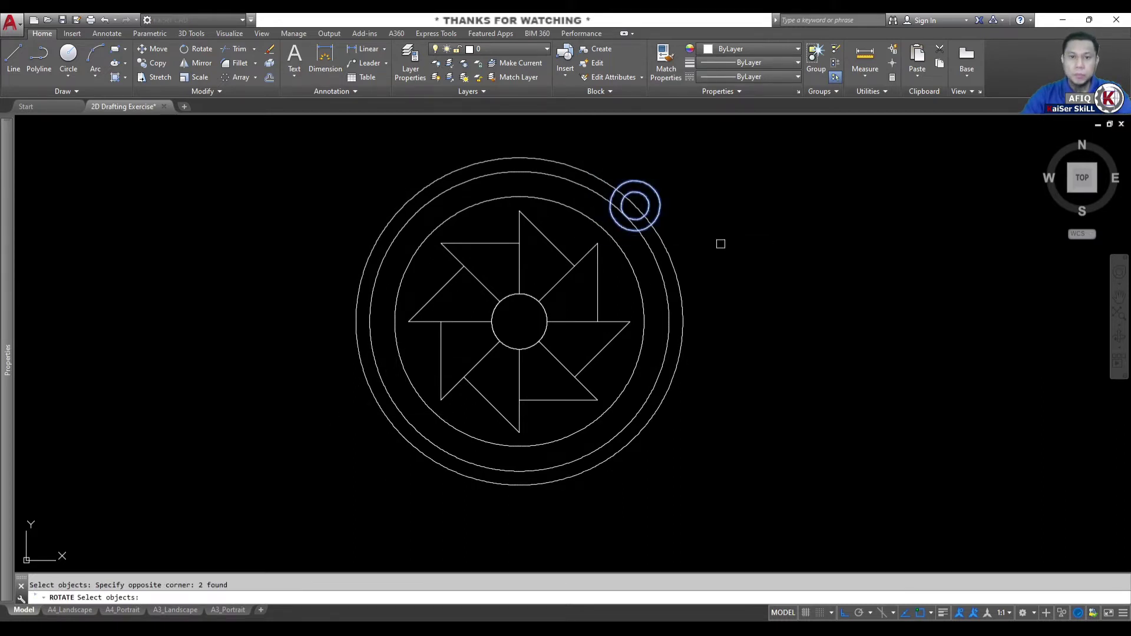
pyautogui.press('Return')
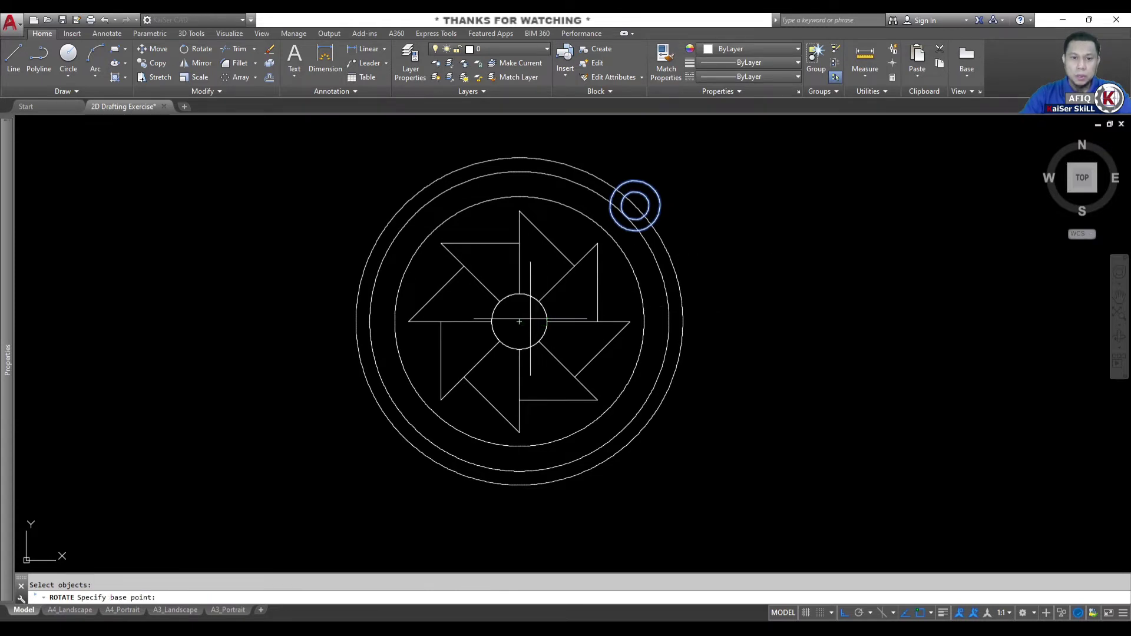
pyautogui.click(519, 321)
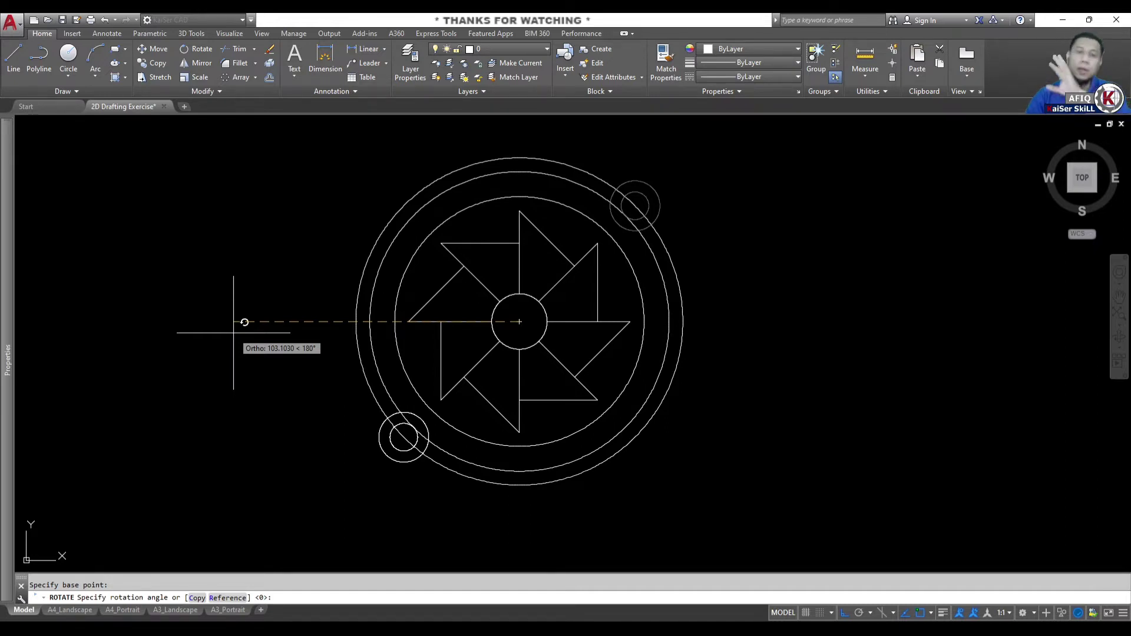
pyautogui.write('c')
pyautogui.press('Return')
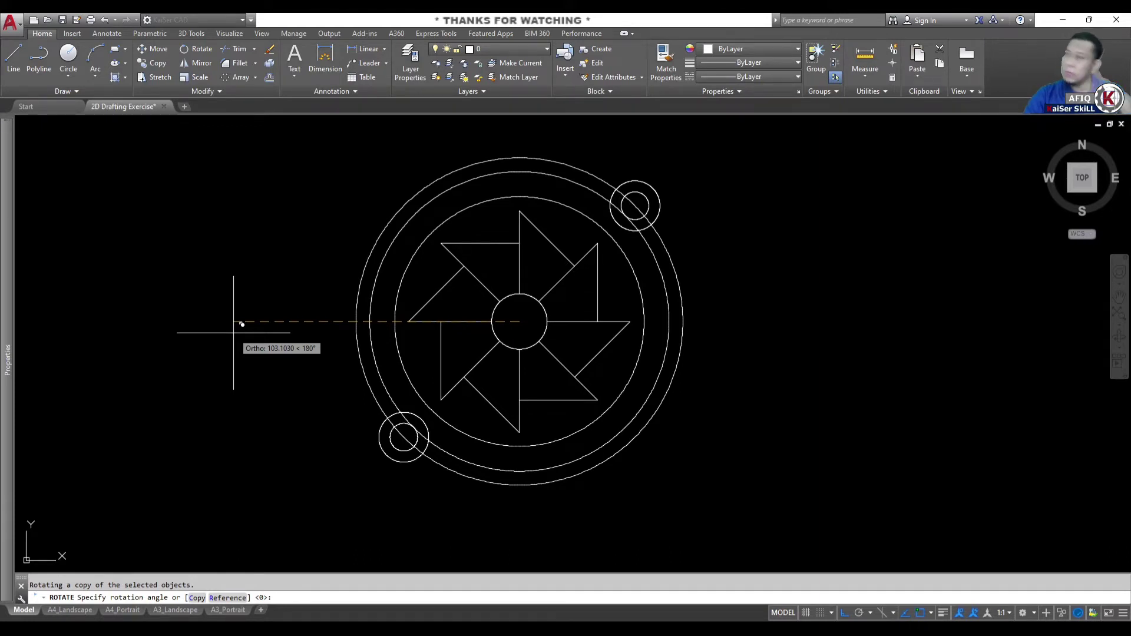
pyautogui.click(234, 332)
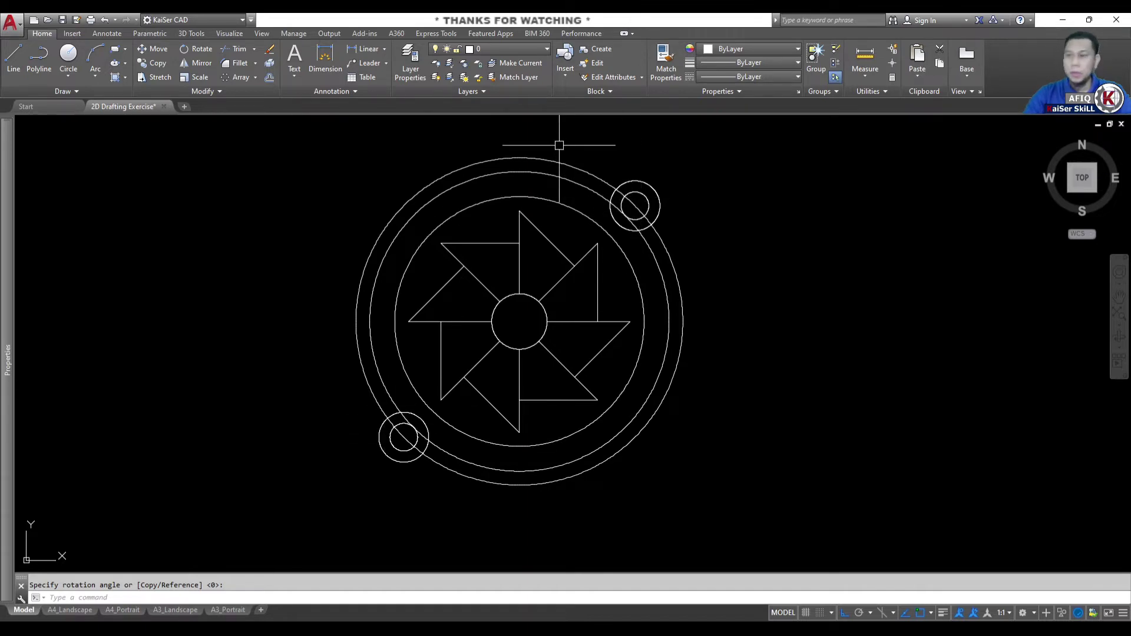
pyautogui.hotkey('alt', 'Tab')
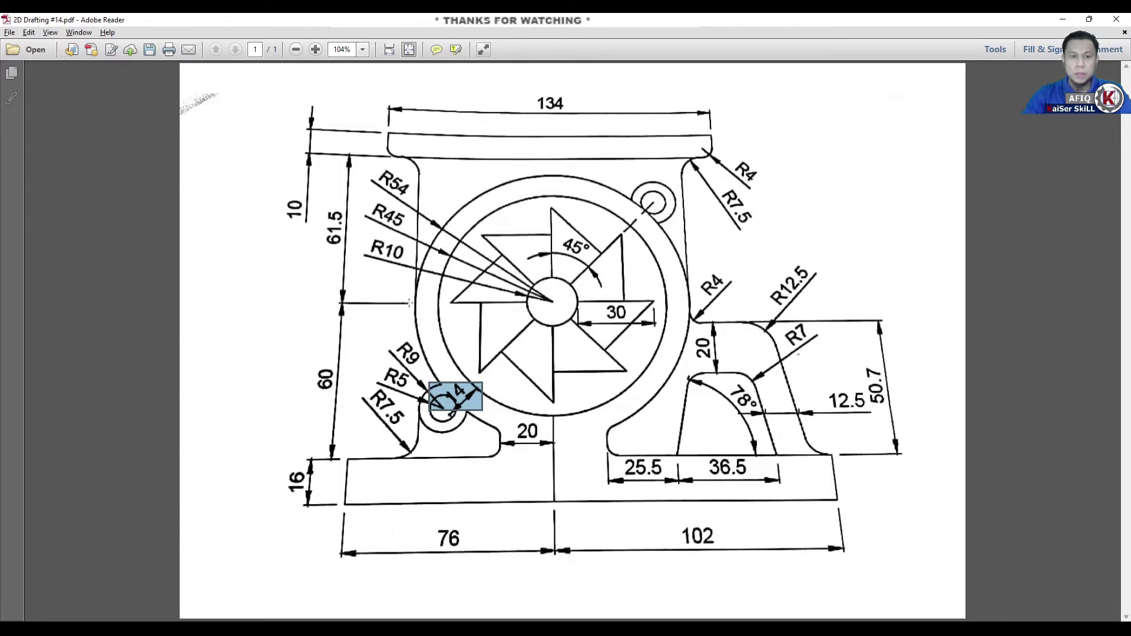
# Mark the 60 vertical dimension on the reference sheet and minimize Adobe Reader.
pyautogui.moveTo(305, 358); pyautogui.dragTo(352, 399)
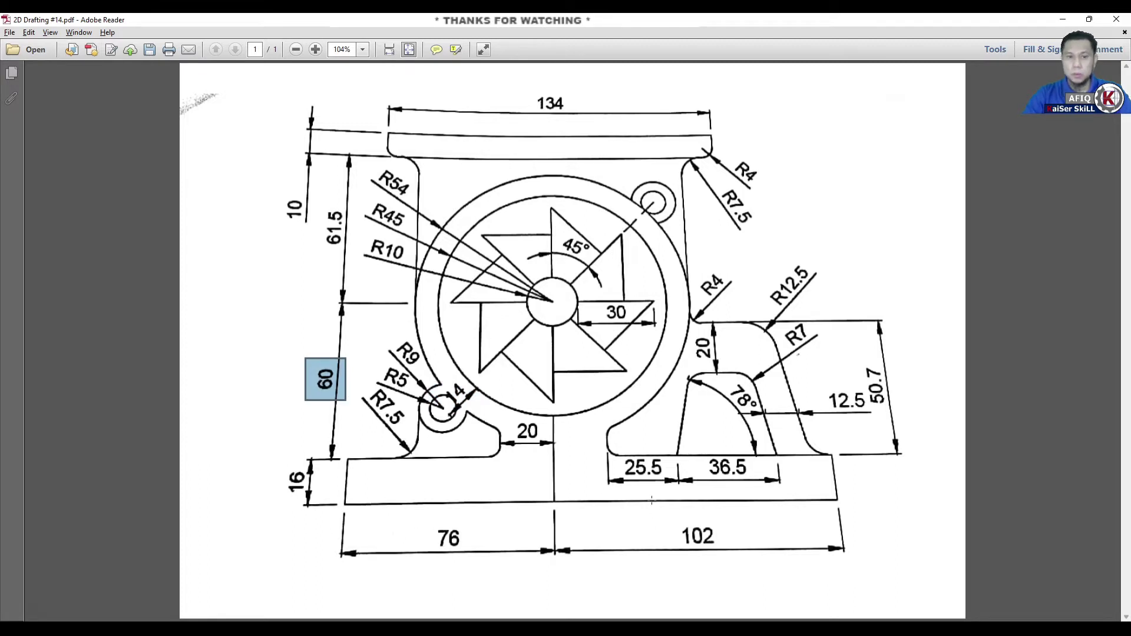
pyautogui.click(1063, 24)
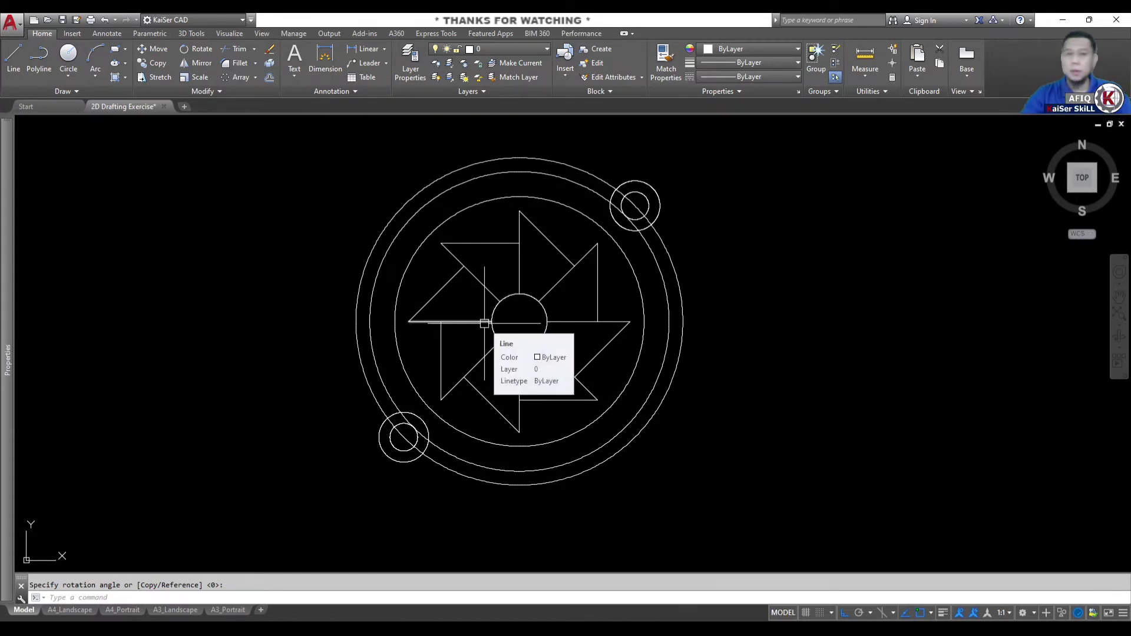
# Place a horizontal construction line (XL) through the pinwheel centre.
pyautogui.press('Escape')
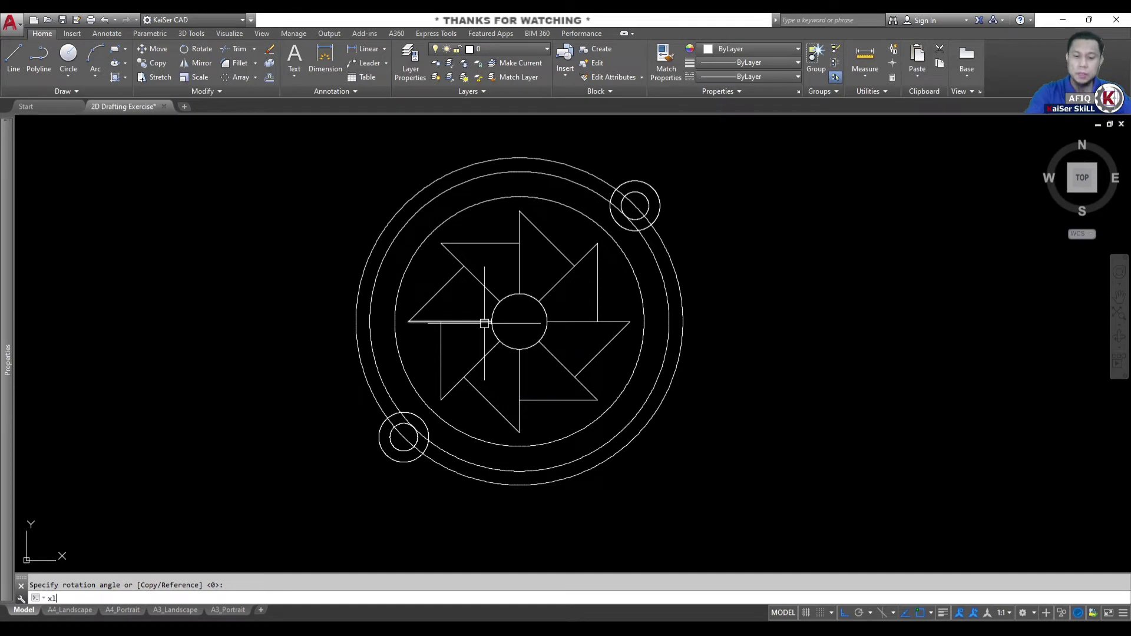
pyautogui.write('xl')
pyautogui.press('Return')
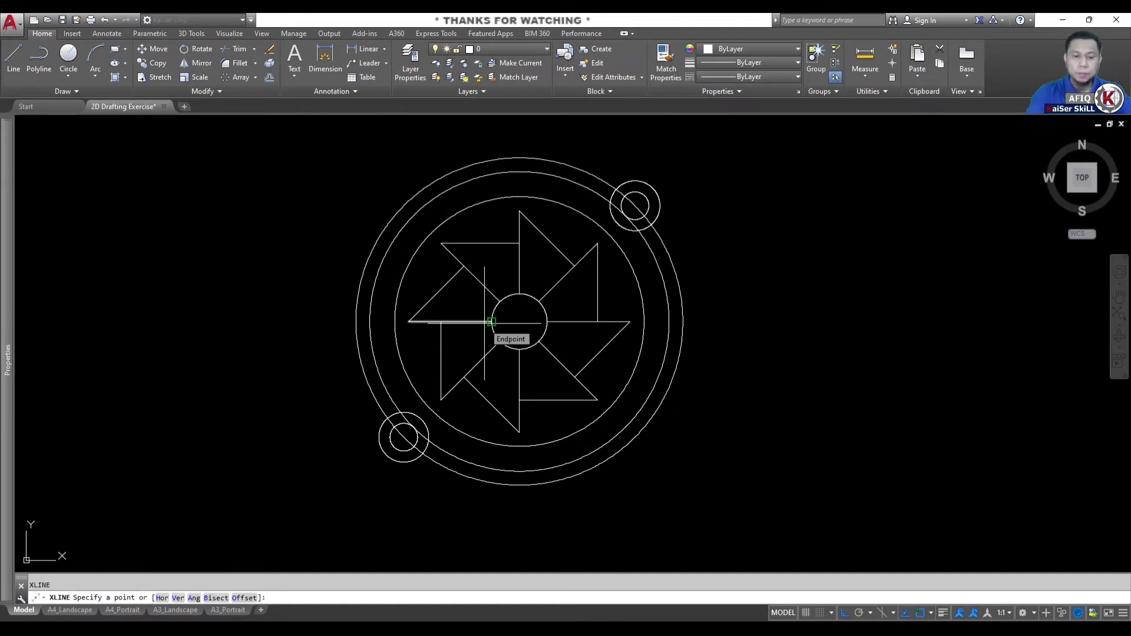
pyautogui.press('Return')
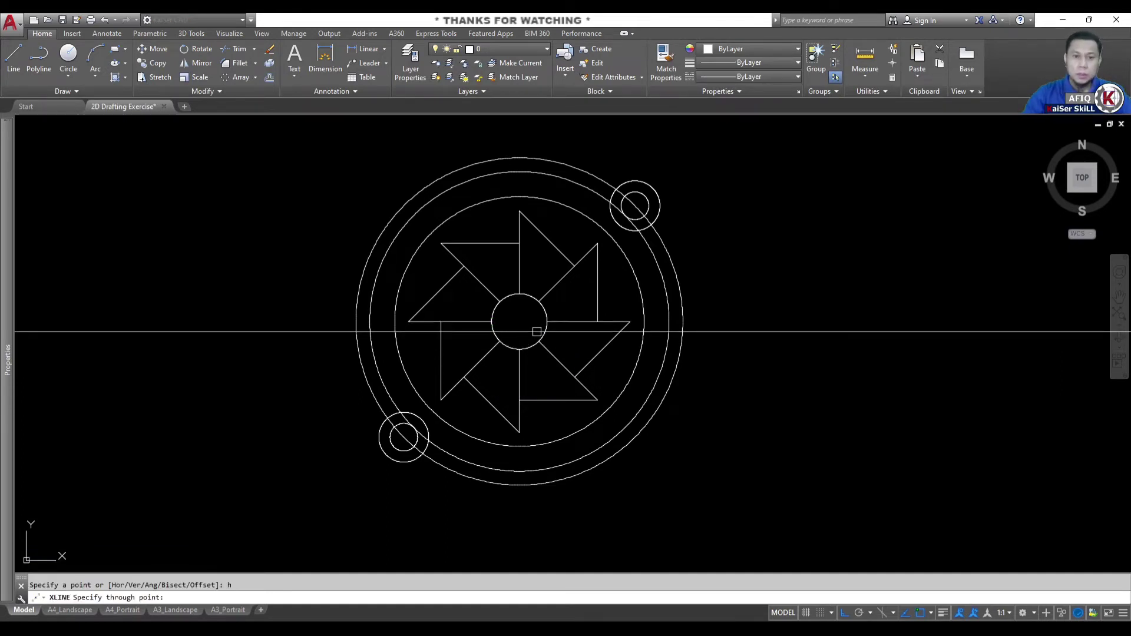
pyautogui.click(518, 322)
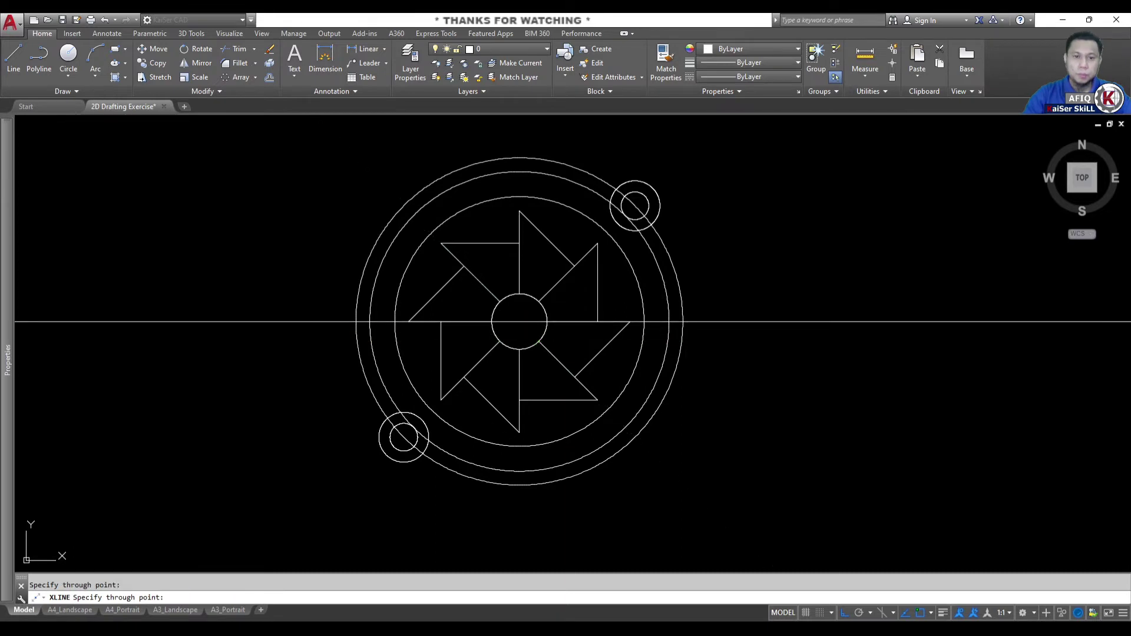
pyautogui.press('Escape')
# Place a vertical construction line through the pinwheel centre, then select both construction lines.
pyautogui.press('Return')
pyautogui.write('v')
pyautogui.press('Return')
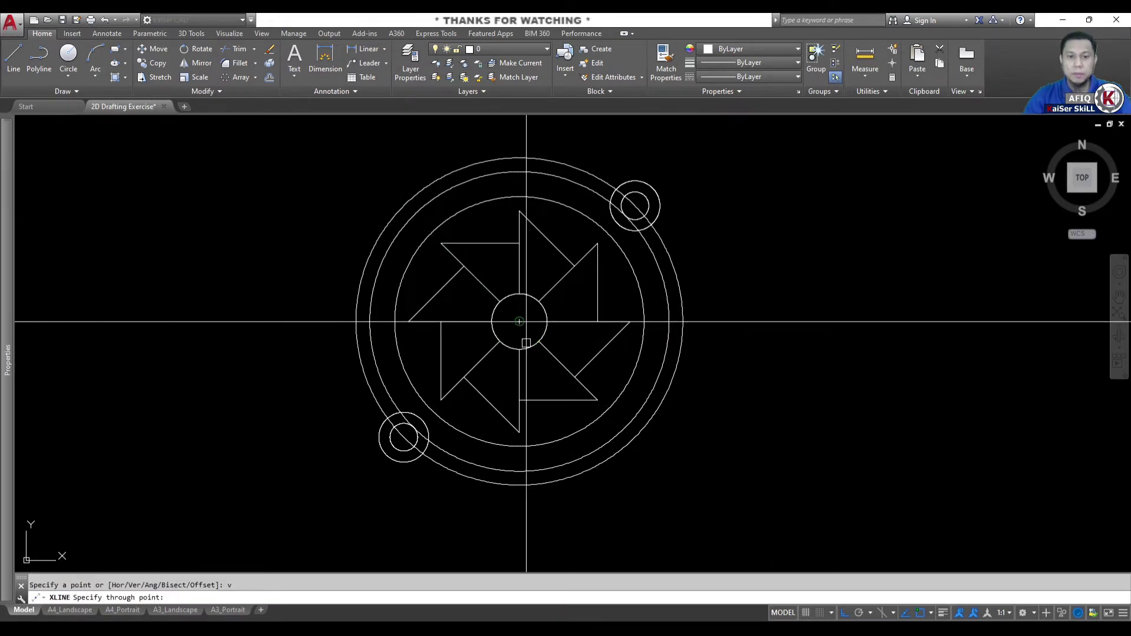
pyautogui.click(519, 321)
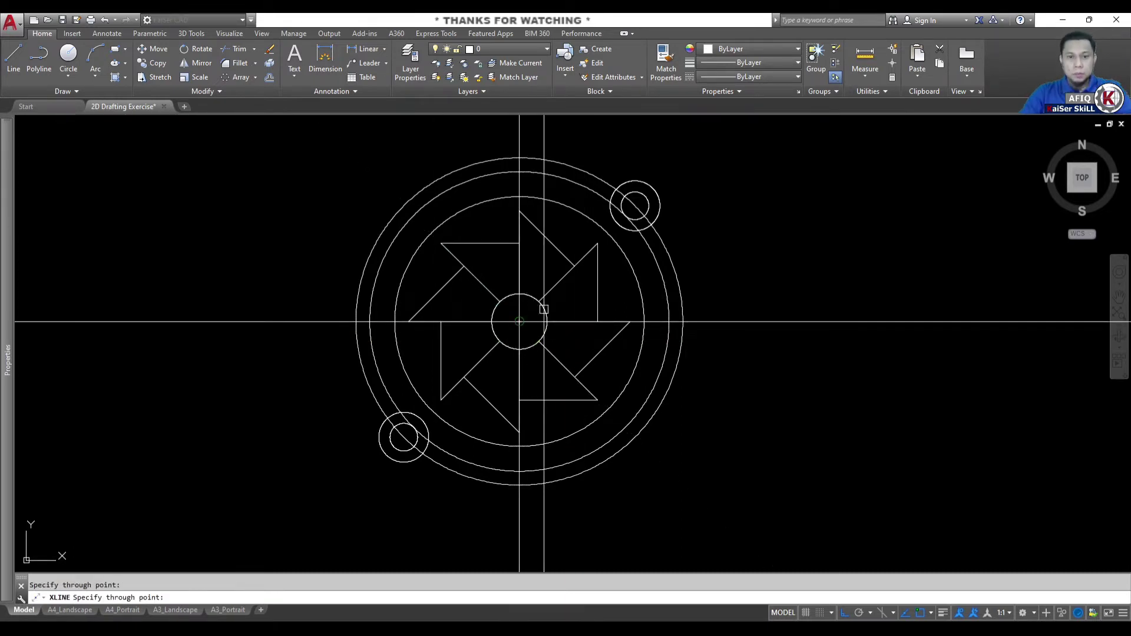
pyautogui.press('Escape')
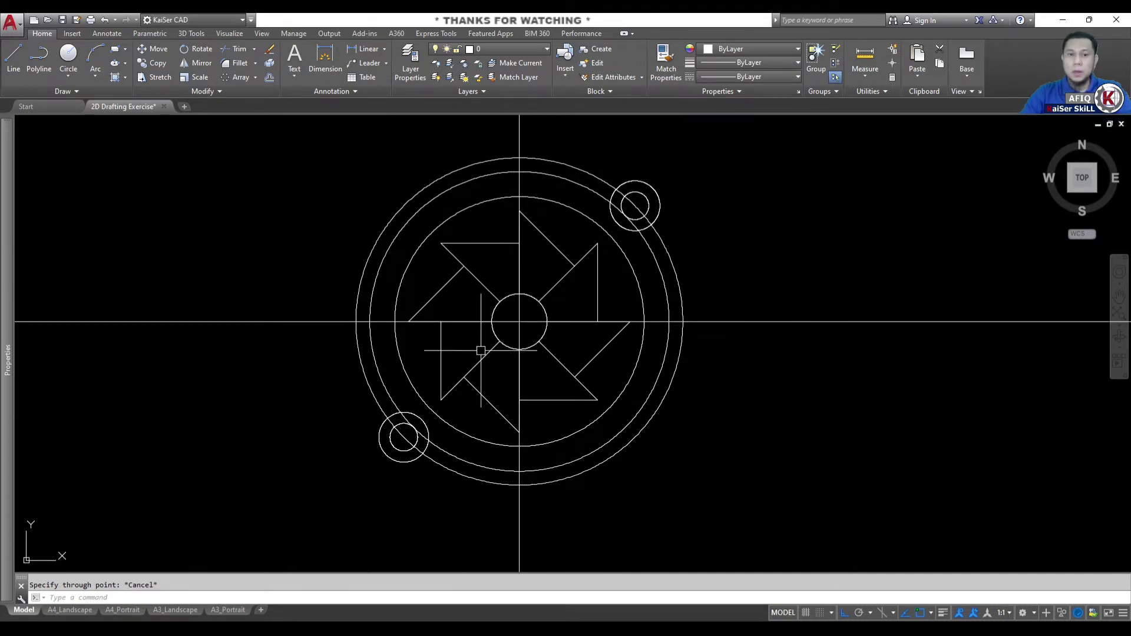
pyautogui.scroll(2, 516, 313)
pyautogui.scroll(2, 515, 314)
pyautogui.moveTo(531, 317); pyautogui.dragTo(512, 339)
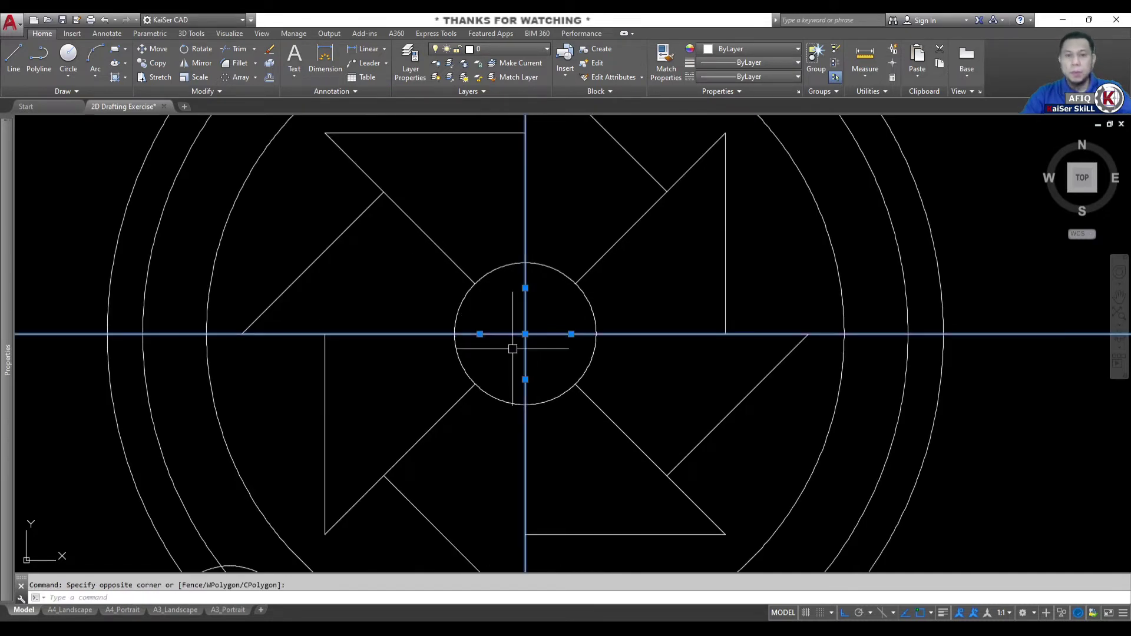
# Delete the selected construction lines and bring the whole pinwheel into view.
pyautogui.press('Delete')
pyautogui.scroll(-4, 512, 347)
pyautogui.moveTo(523, 366); pyautogui.dragTo(521, 335, button='middle')
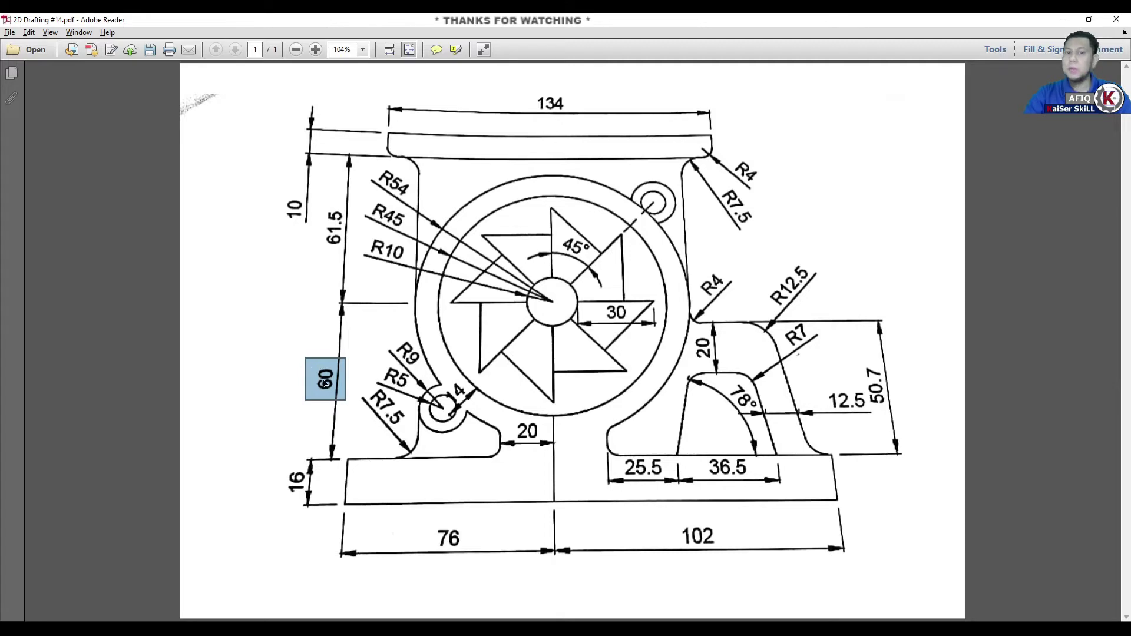
pyautogui.hotkey('alt', 'Tab')
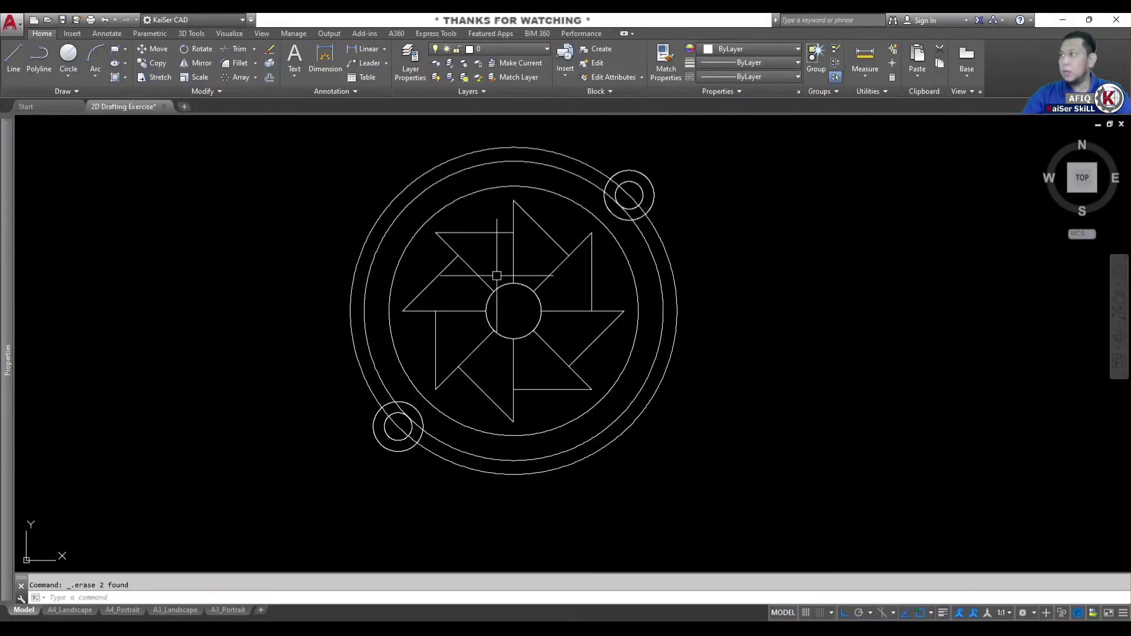
# Start a line at @-76,-60 from the pinwheel centre using the From snap.
pyautogui.press('Escape')
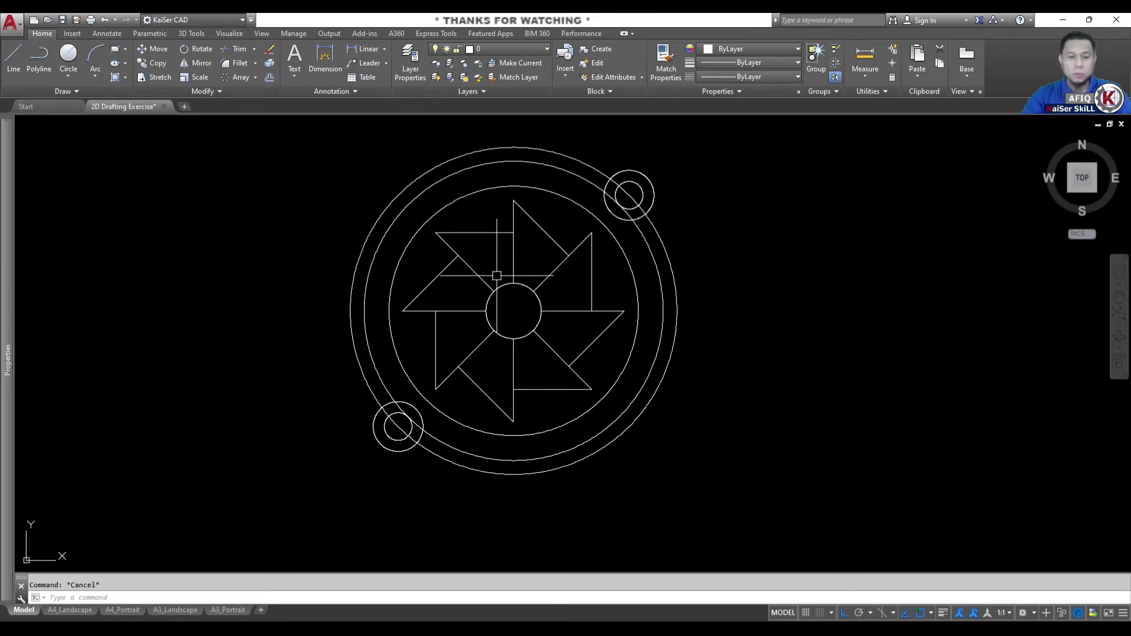
pyautogui.write('l')
pyautogui.press('Return')
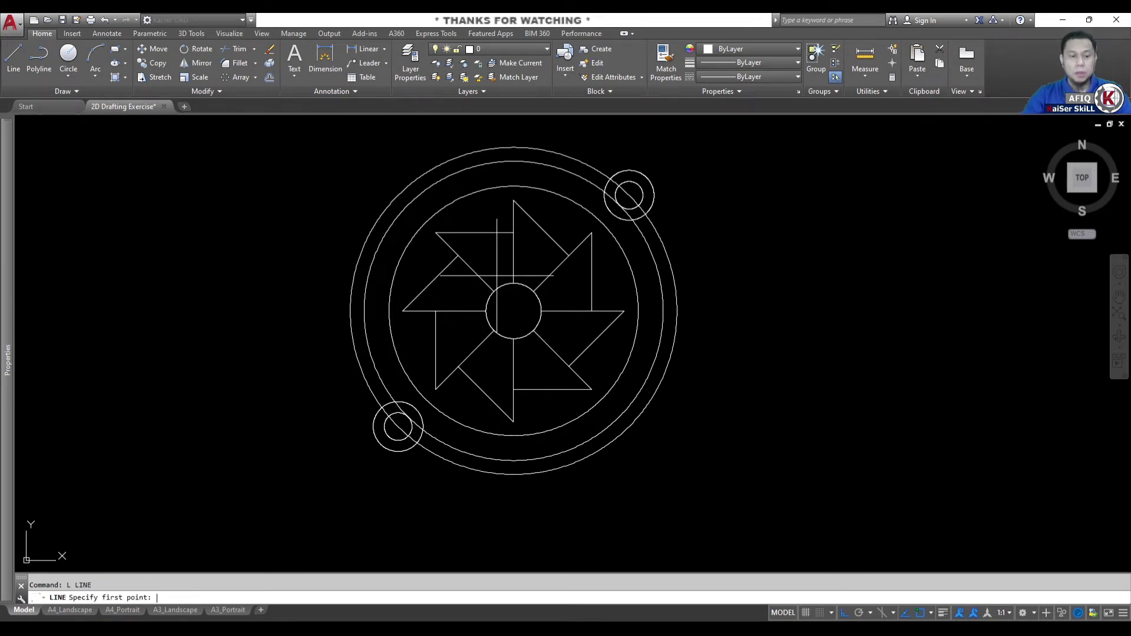
pyautogui.keyDown('shift'); pyautogui.rightClick(496, 275); pyautogui.keyUp('shift')
pyautogui.click(513, 295)
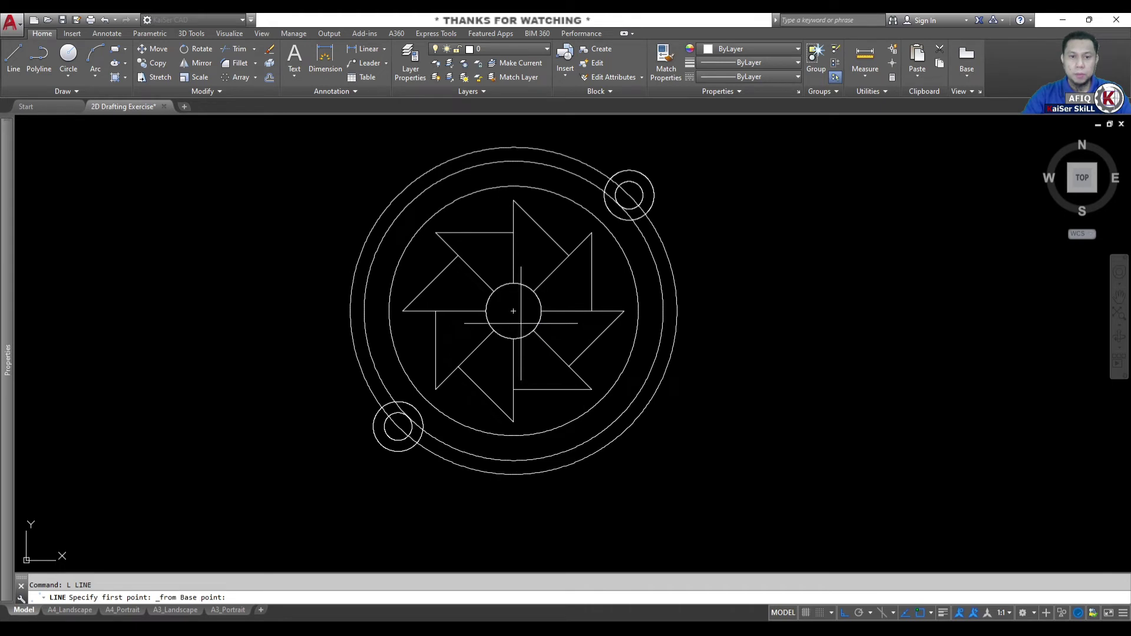
pyautogui.click(513, 311)
pyautogui.write('@-76,-60')
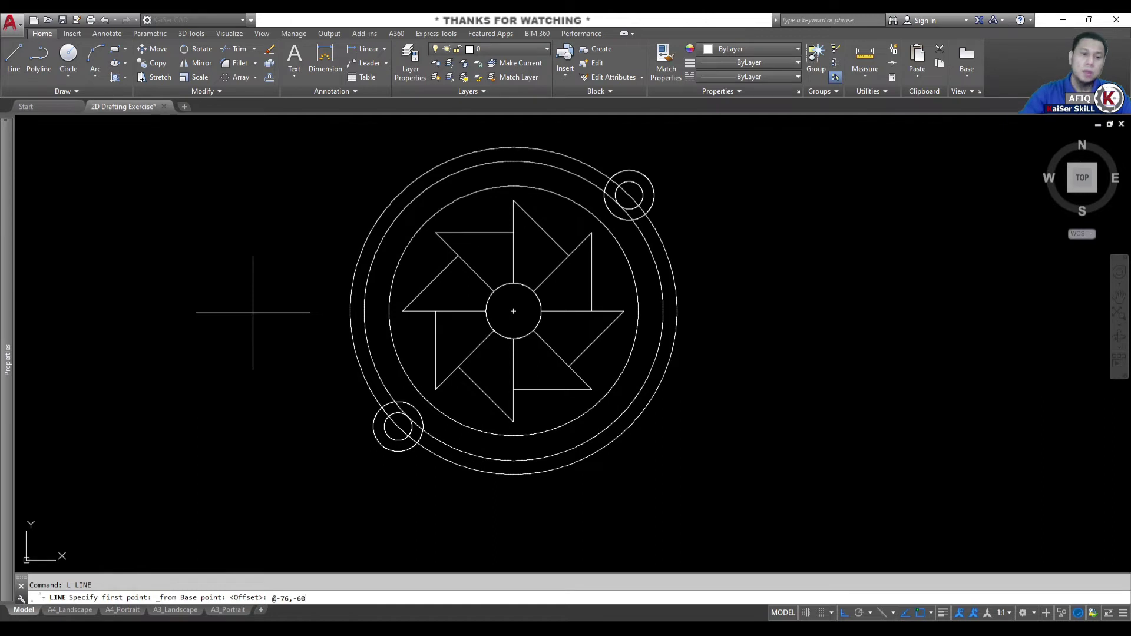
pyautogui.press('Return')
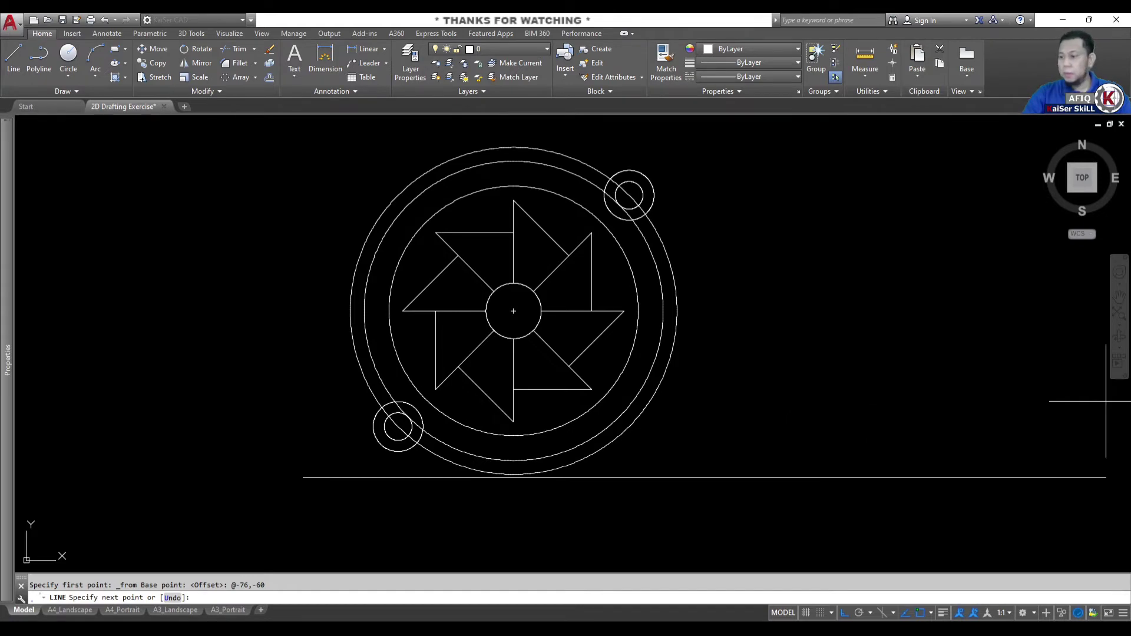
pyautogui.hotkey('alt', 'Tab')
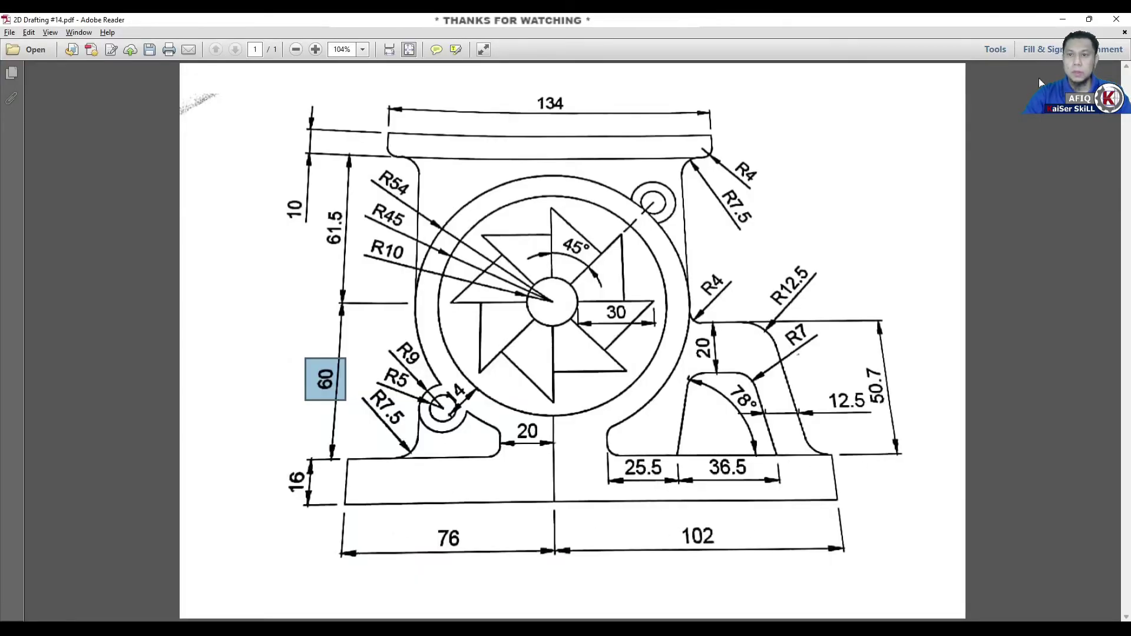
pyautogui.click(1063, 21)
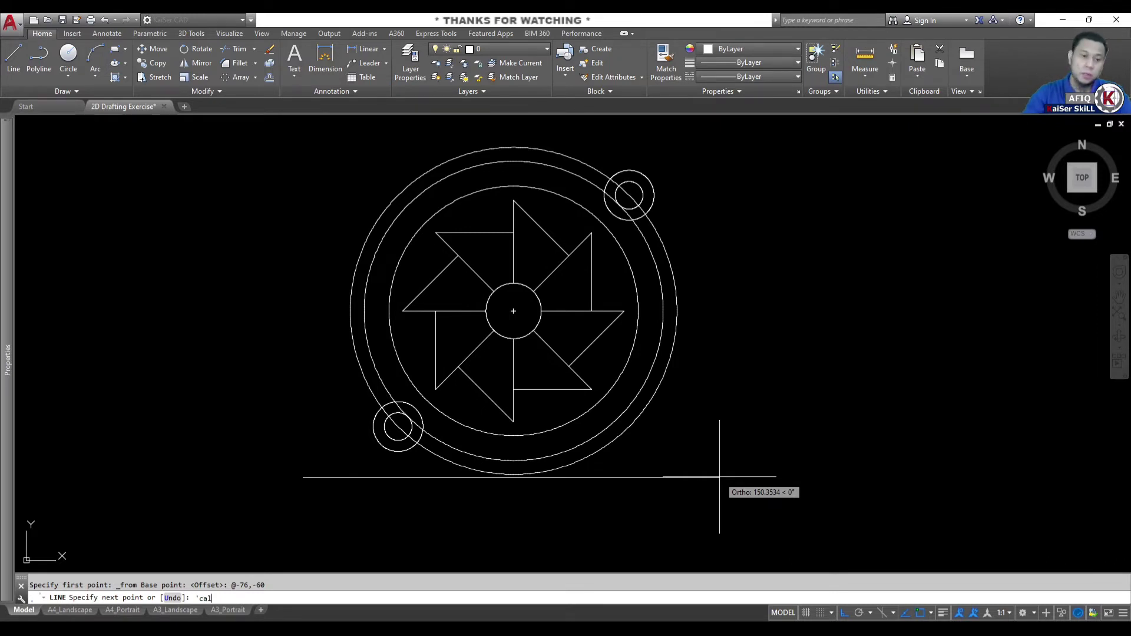
# Draw the base rectangle: 178 right (76+102 via 'CAL), 16 down, 178 left, closed.
pyautogui.press('Return')
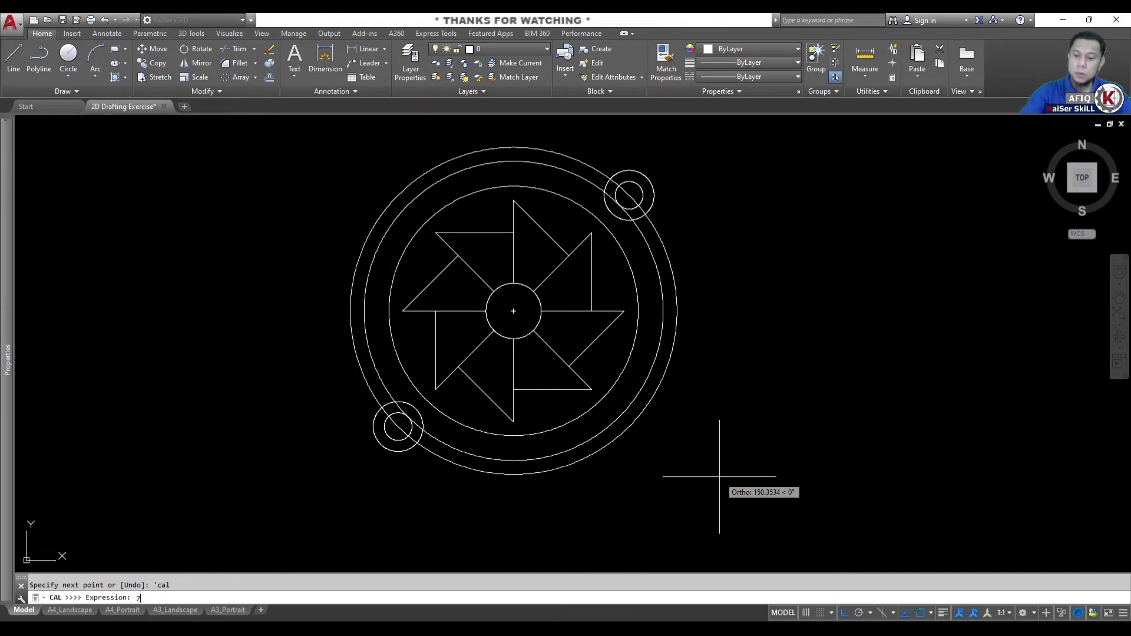
pyautogui.write('6+102')
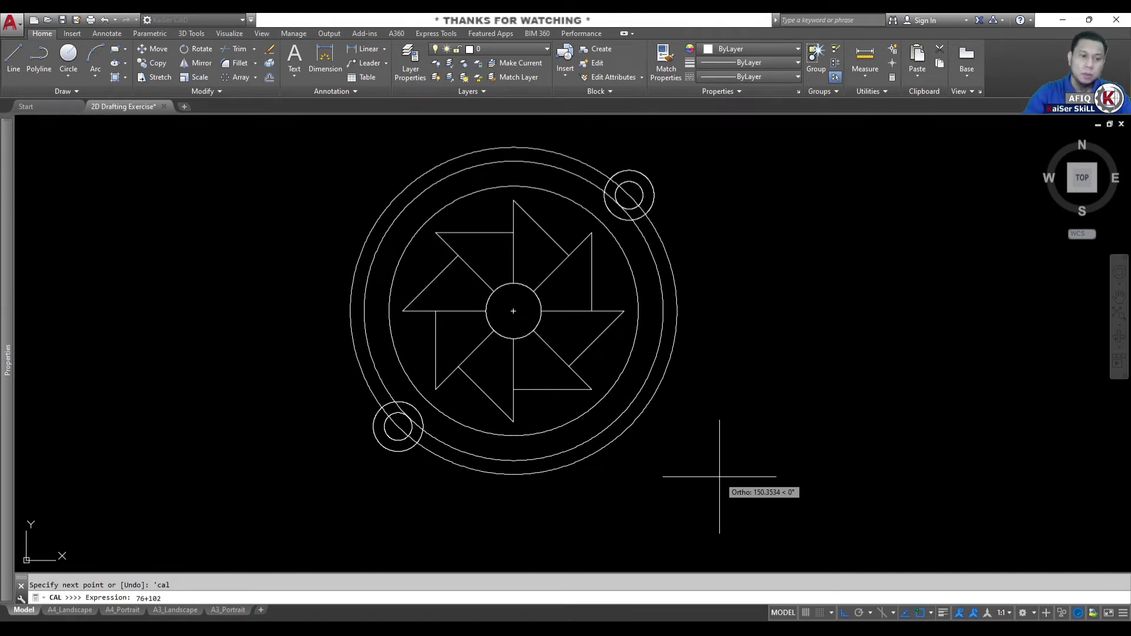
pyautogui.press('Return')
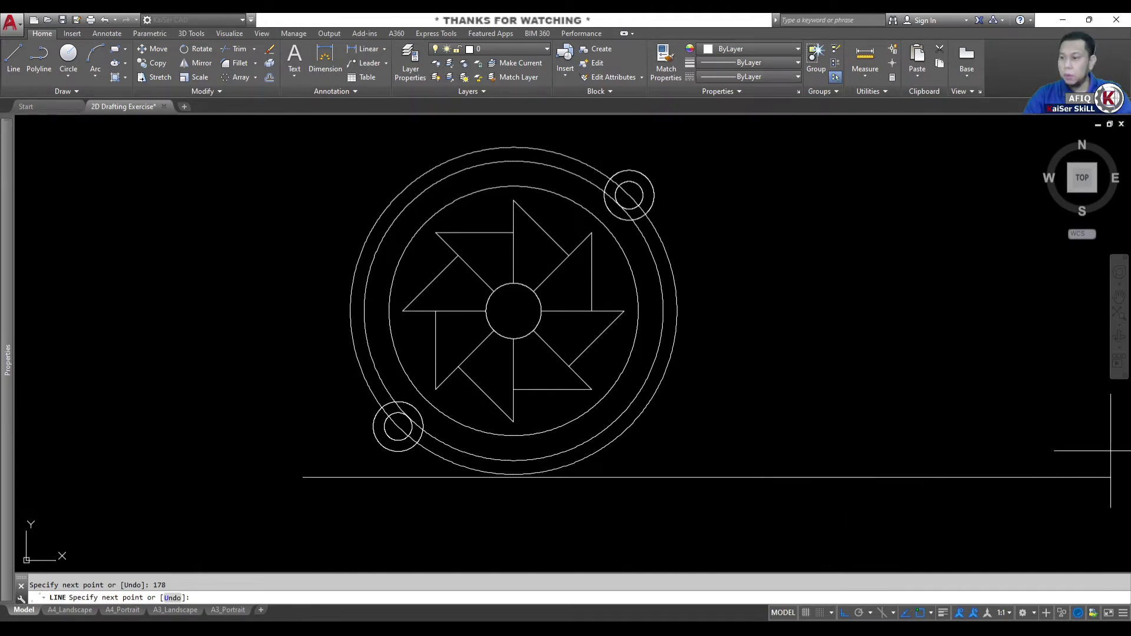
pyautogui.hotkey('alt', 'Tab')
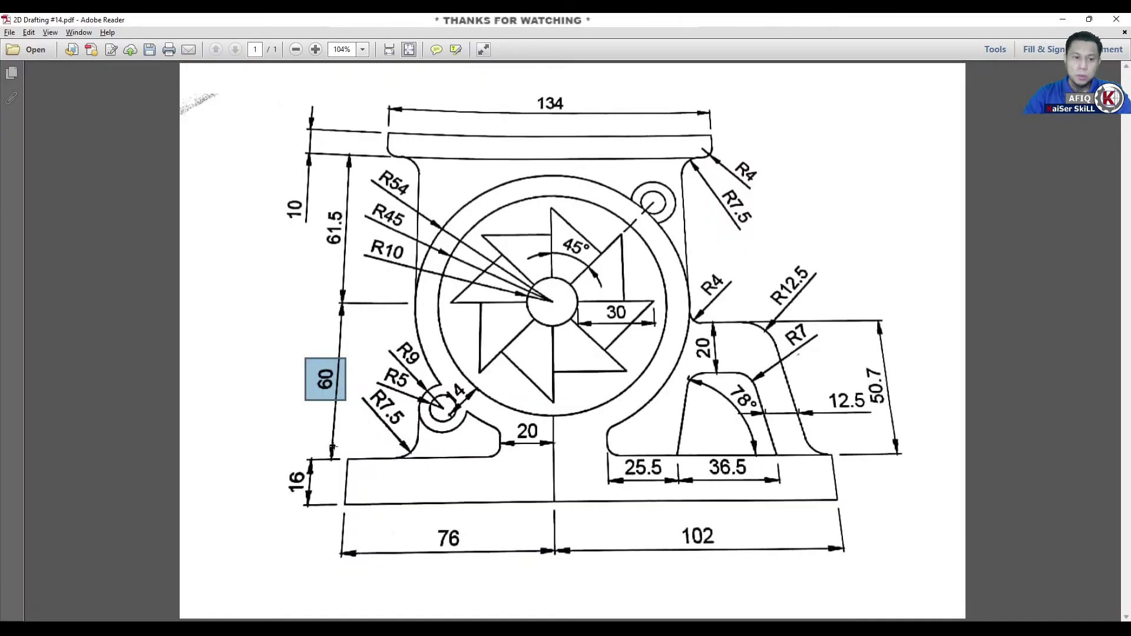
pyautogui.hotkey('alt', 'Tab')
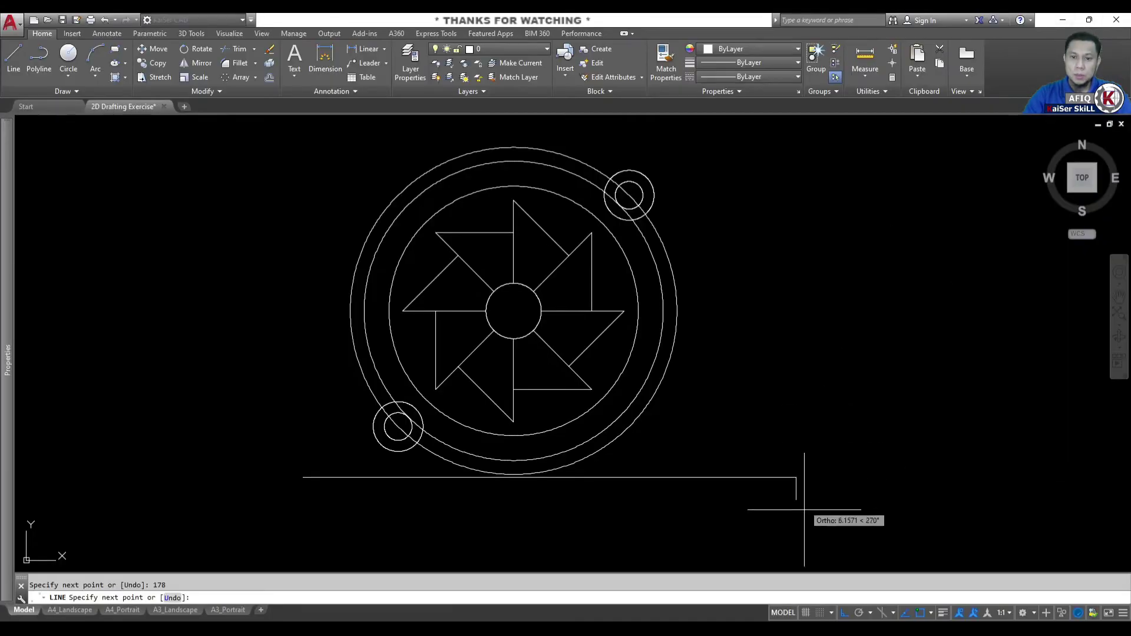
pyautogui.write('6')
pyautogui.press('Return')
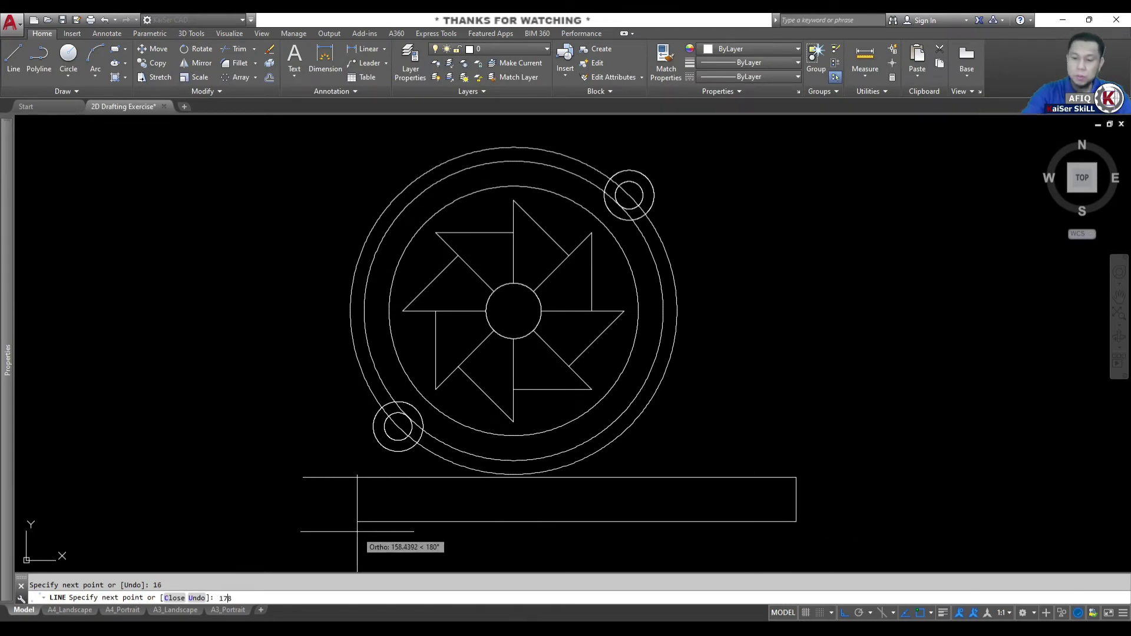
pyautogui.press('Return')
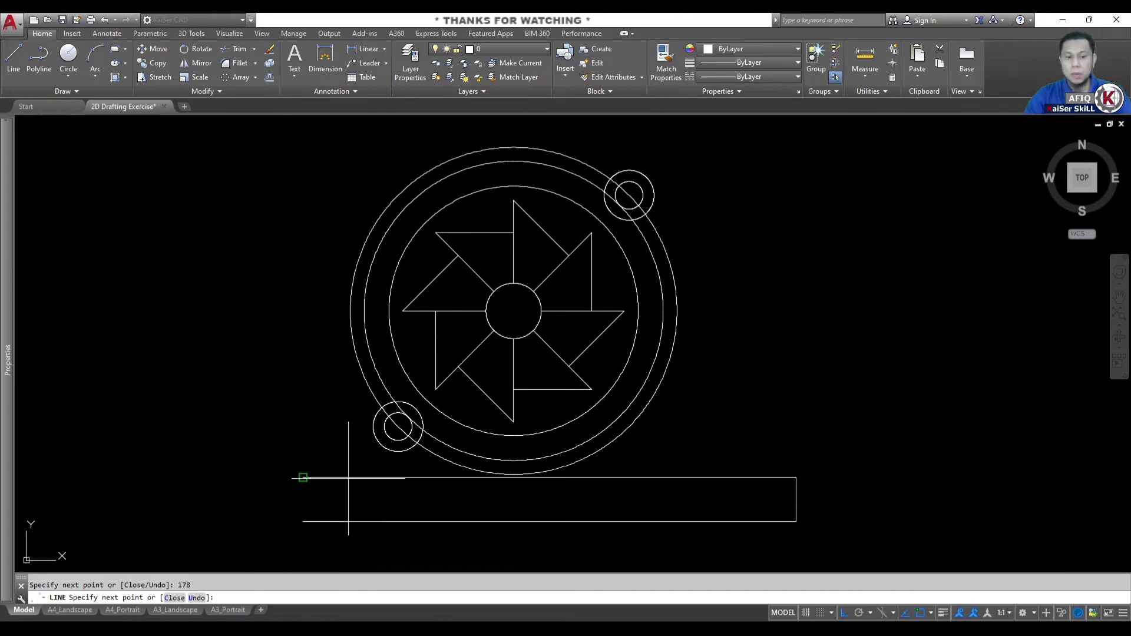
pyautogui.click(302, 477)
pyautogui.press('Return')
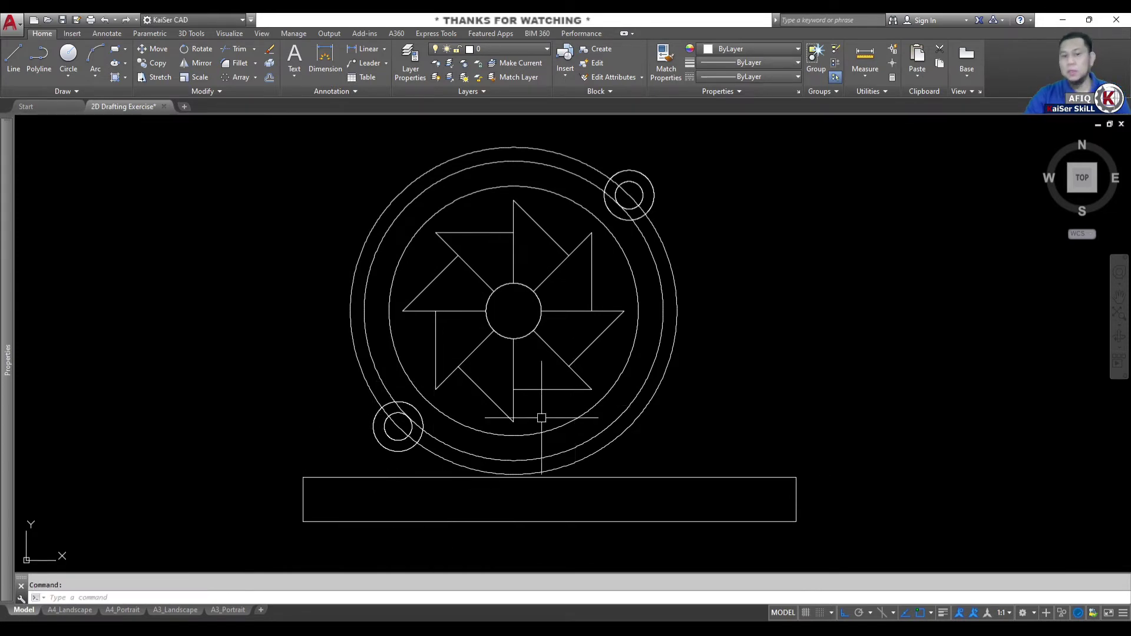
# Erase the outermost circle around the pinwheel and compare against the reference PDF.
pyautogui.moveTo(541, 418); pyautogui.dragTo(482, 378, button='middle')
pyautogui.click(607, 352)
pyautogui.moveTo(634, 369); pyautogui.dragTo(645, 384, button='middle')
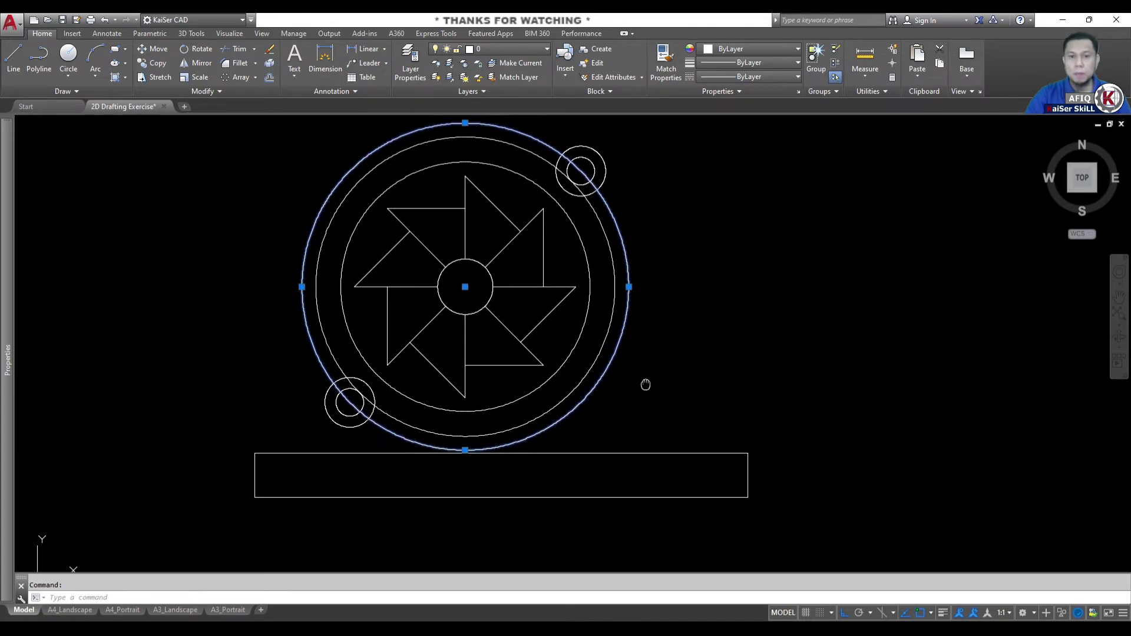
pyautogui.press('Delete')
pyautogui.moveTo(573, 376); pyautogui.dragTo(619, 377, button='middle')
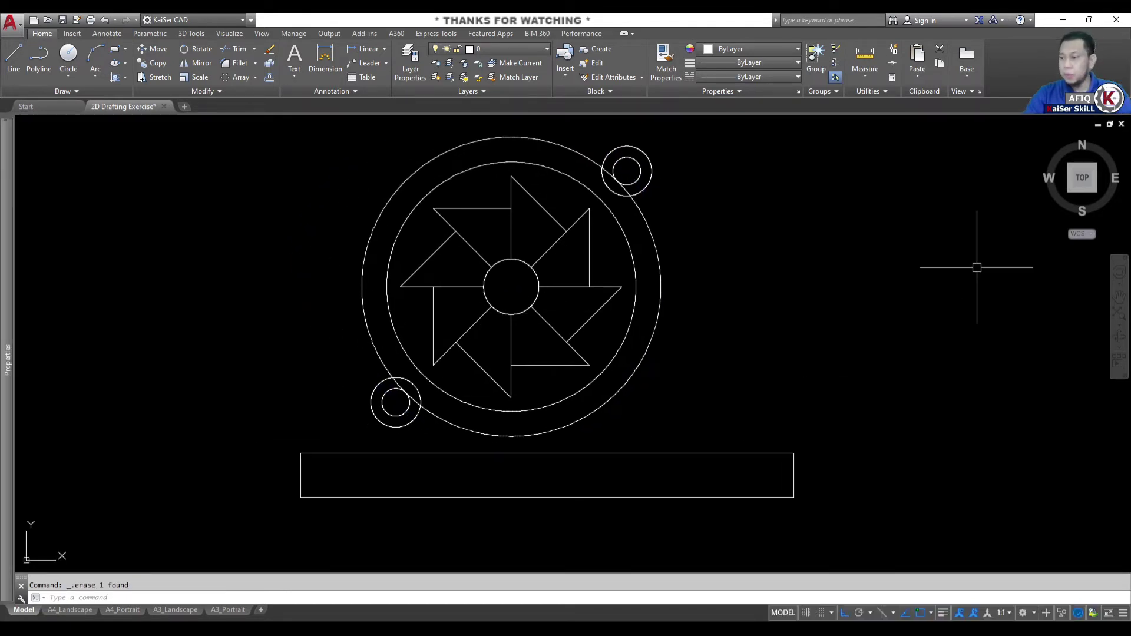
pyautogui.hotkey('alt', 'Tab')
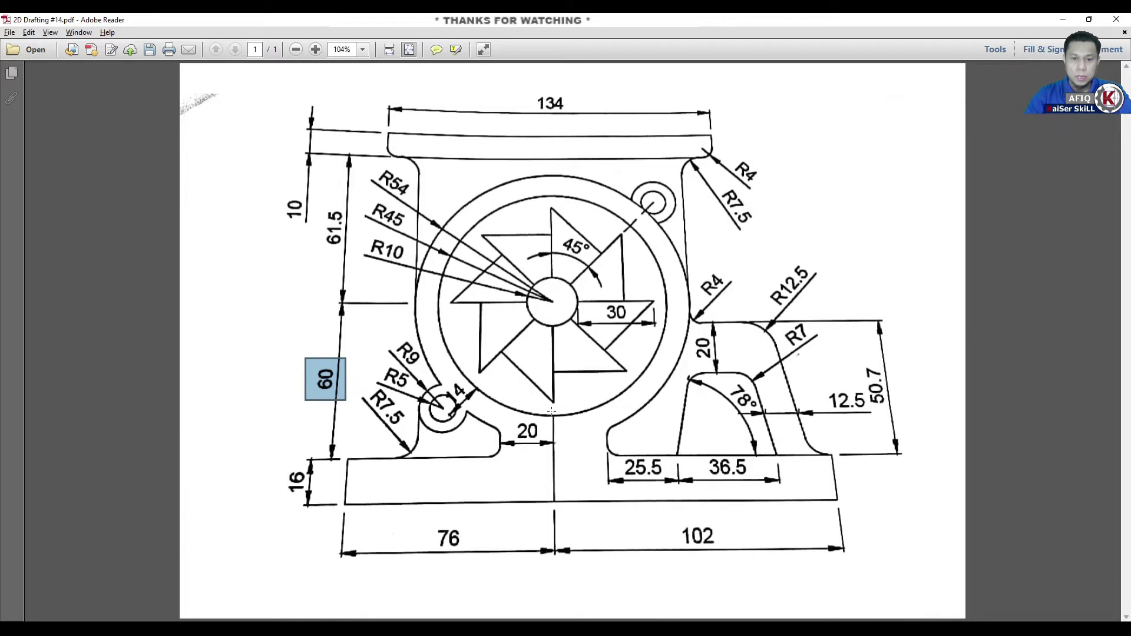
pyautogui.click(1062, 19)
pyautogui.scroll(2, 497, 419)
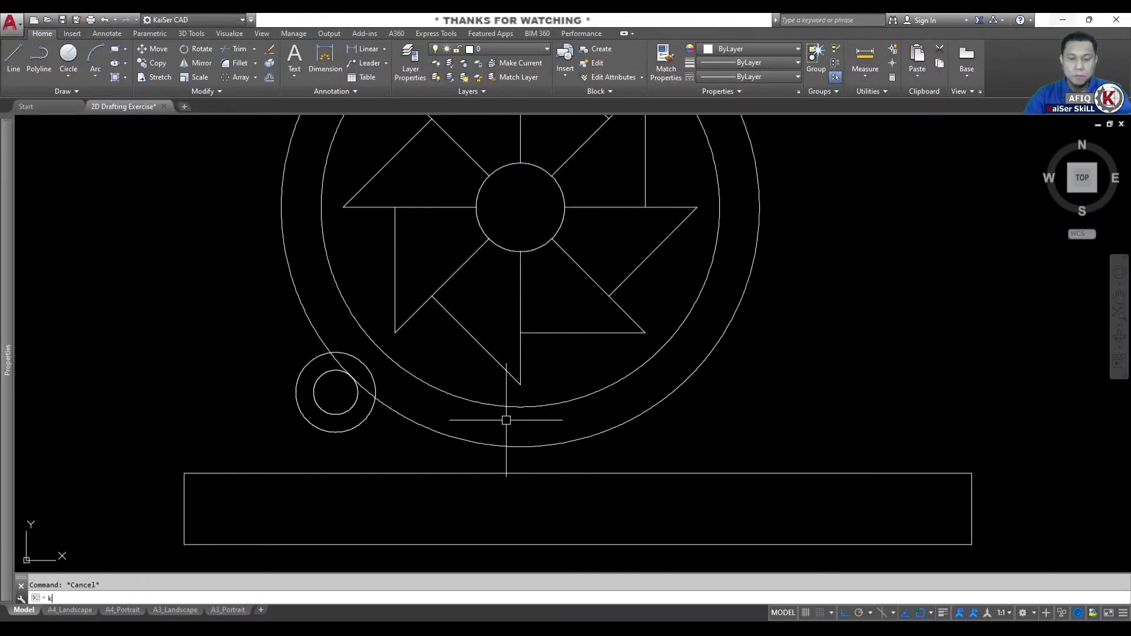
# Draw a vertical centre line from the ring's bottom quadrant perpendicular to the base's bottom edge.
pyautogui.press('Return')
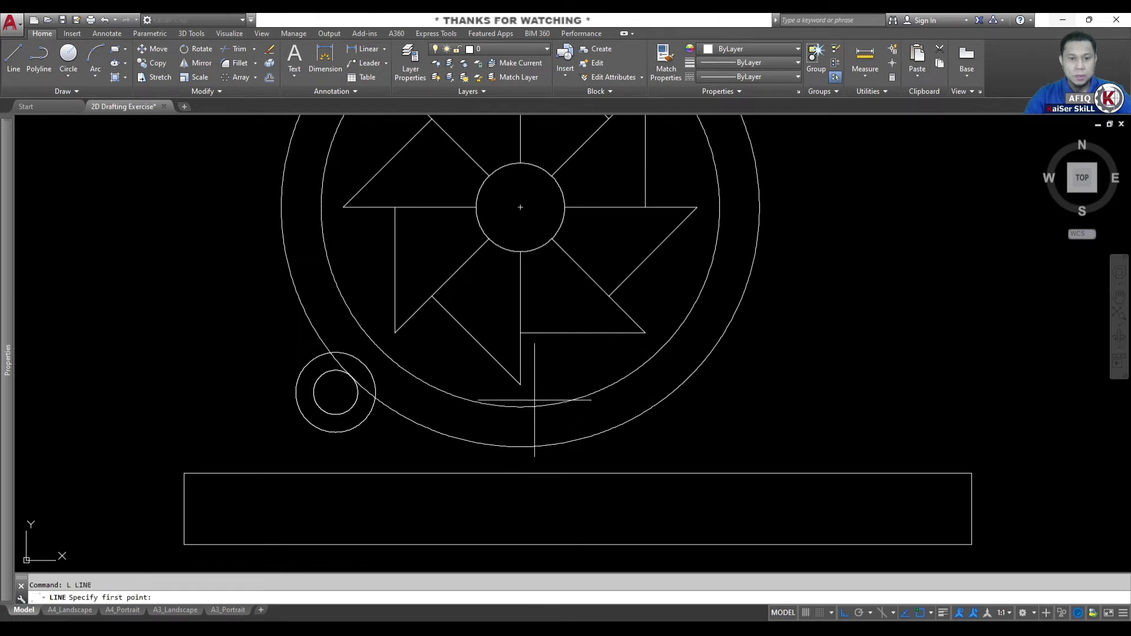
pyautogui.keyDown('shift'); pyautogui.rightClick(518, 401); pyautogui.keyUp('shift')
pyautogui.click(530, 277)
pyautogui.click(520, 407)
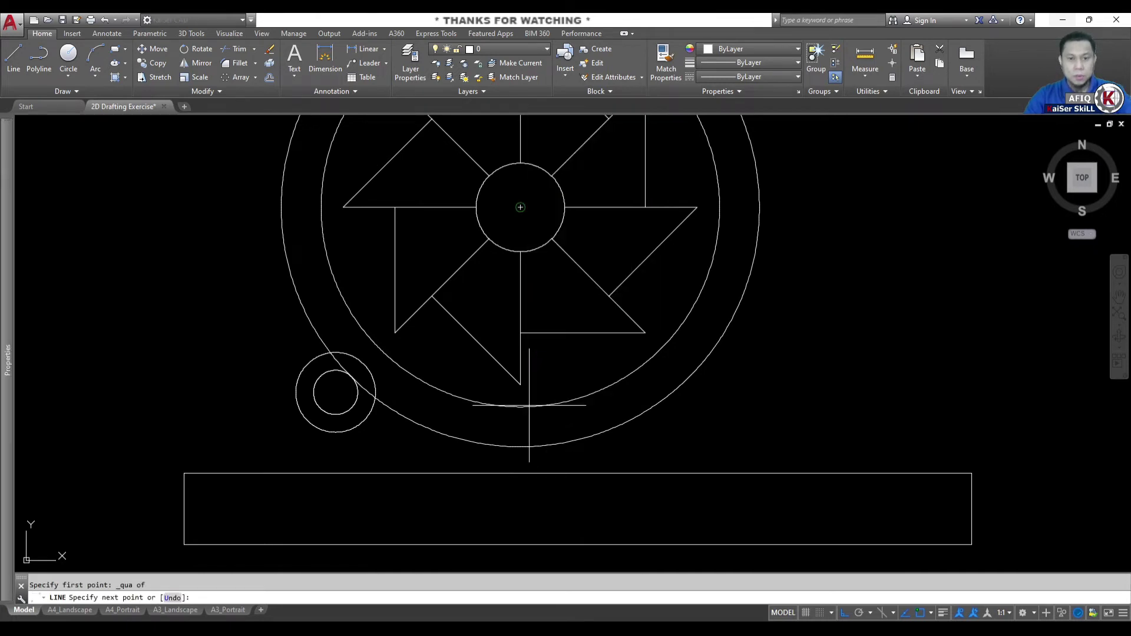
pyautogui.keyDown('shift'); pyautogui.rightClick(521, 508); pyautogui.keyUp('shift')
pyautogui.click(553, 416)
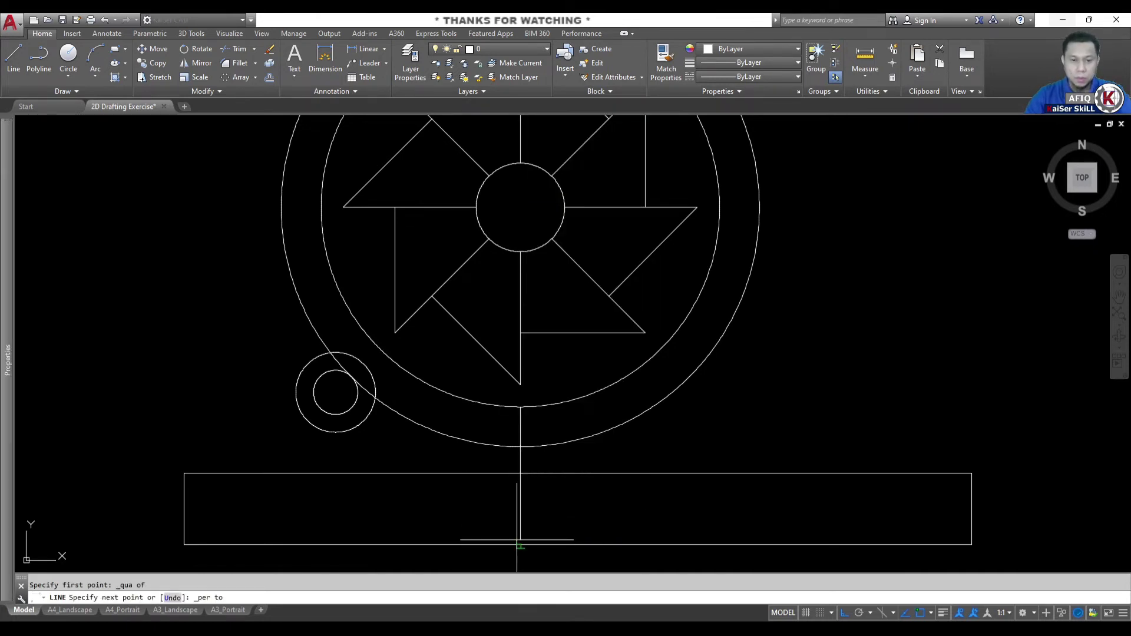
pyautogui.click(517, 539)
pyautogui.press('Escape')
pyautogui.moveTo(502, 480); pyautogui.dragTo(548, 464, button='middle')
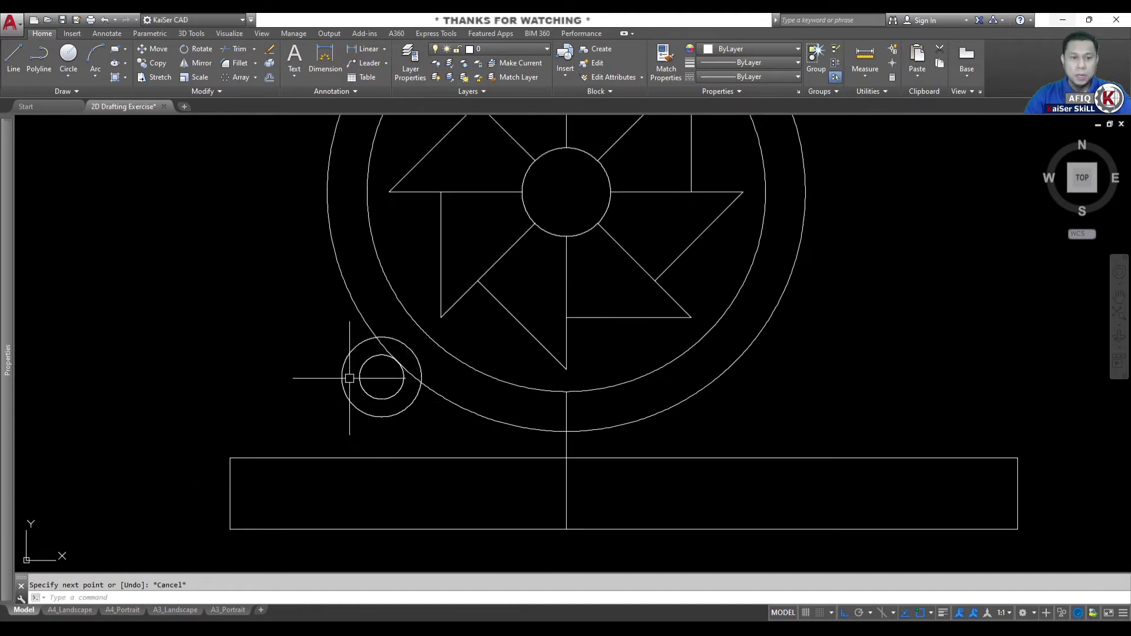
pyautogui.press('Escape')
pyautogui.write('L')
# Draw a vertical line from the lower bolt circle's left quadrant perpendicular to the base top.
pyautogui.press('Return')
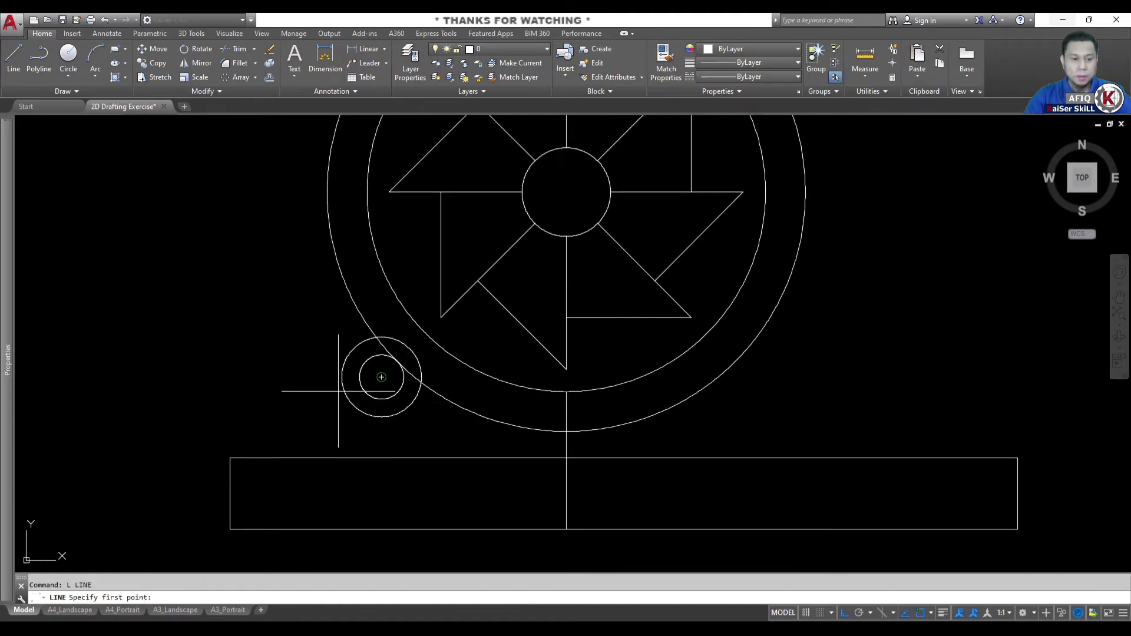
pyautogui.keyDown('shift'); pyautogui.rightClick(381, 377); pyautogui.keyUp('shift')
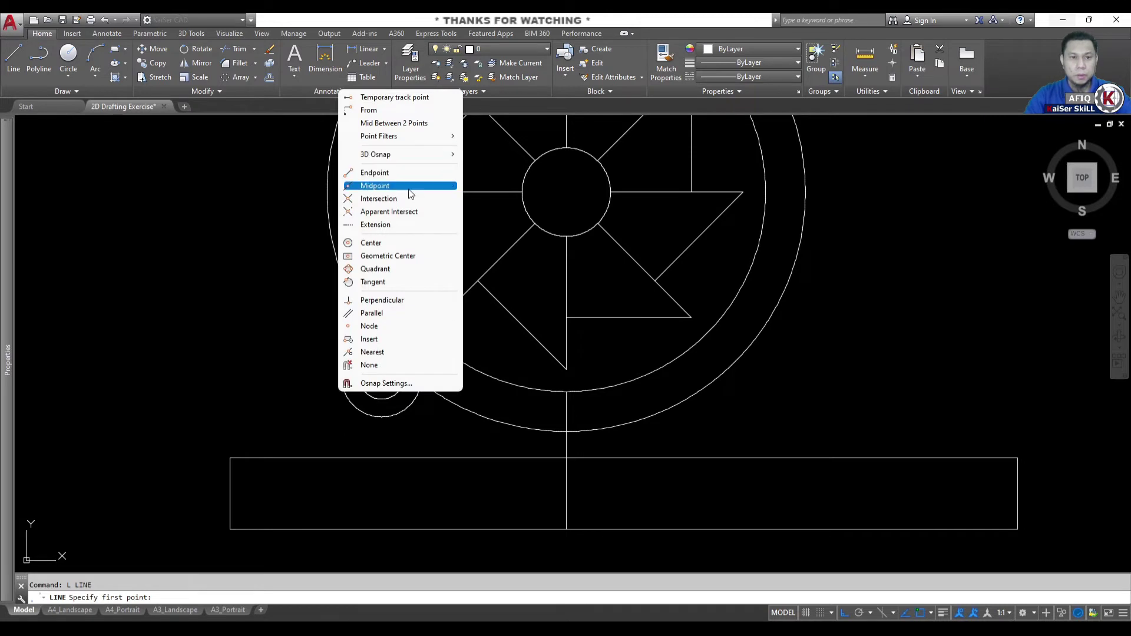
pyautogui.click(377, 269)
pyautogui.click(340, 388)
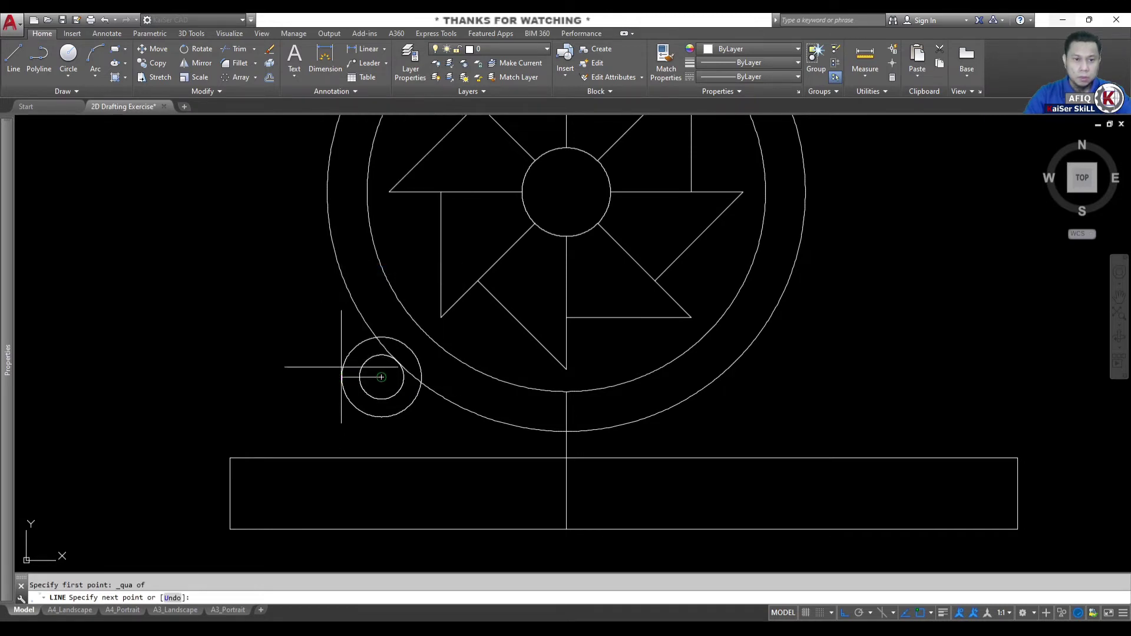
pyautogui.keyDown('shift'); pyautogui.rightClick(333, 423); pyautogui.keyUp('shift')
pyautogui.click(378, 332)
pyautogui.click(342, 458)
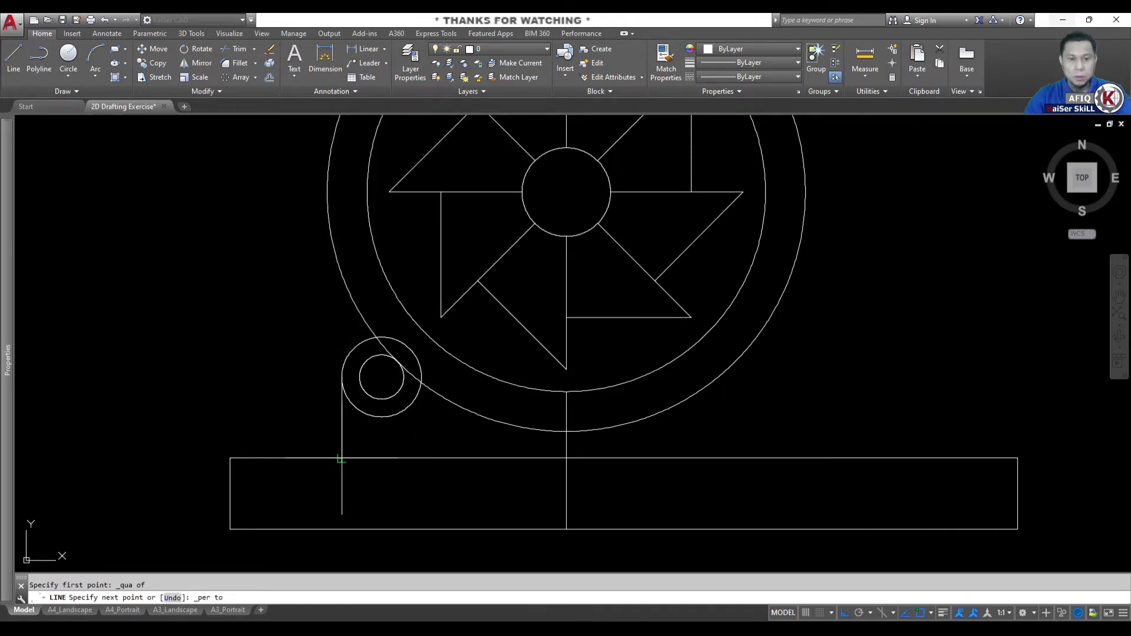
pyautogui.press('Escape')
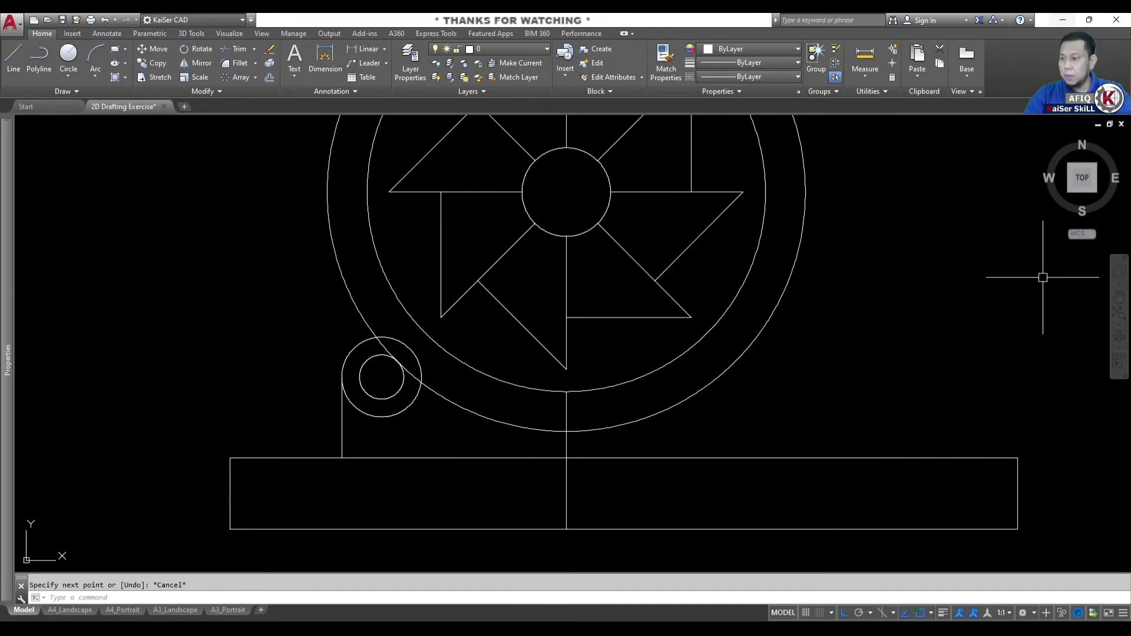
pyautogui.hotkey('alt', 'Tab')
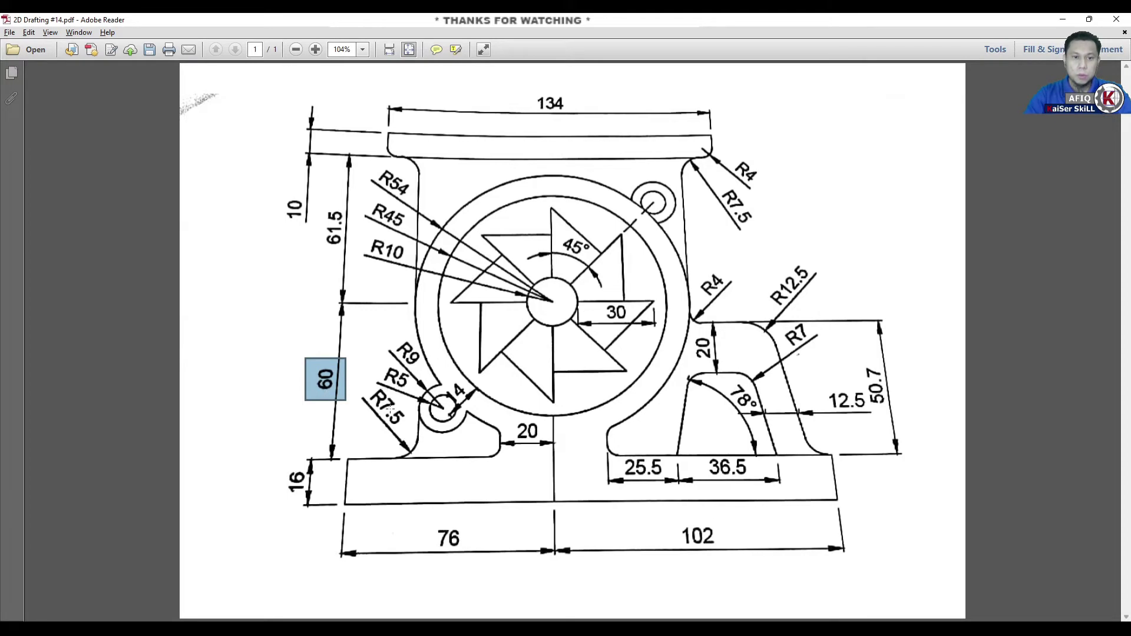
pyautogui.hotkey('alt', 'Tab')
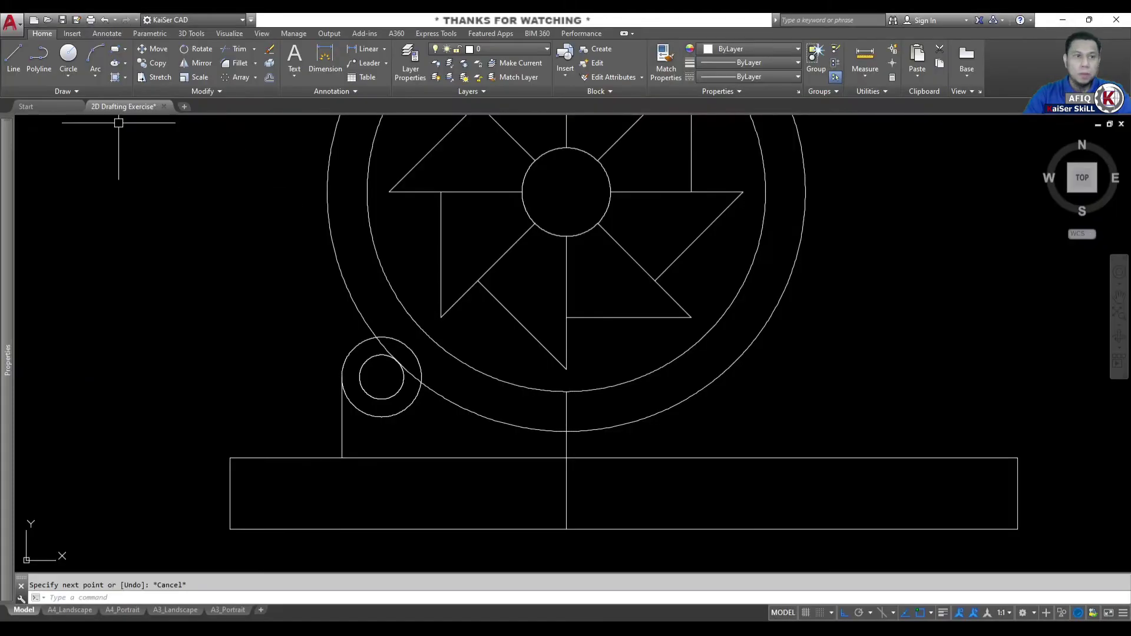
# Draw a radius 7.5 circle tangent to the left support and the base top.
pyautogui.click(62, 73)
pyautogui.click(86, 194)
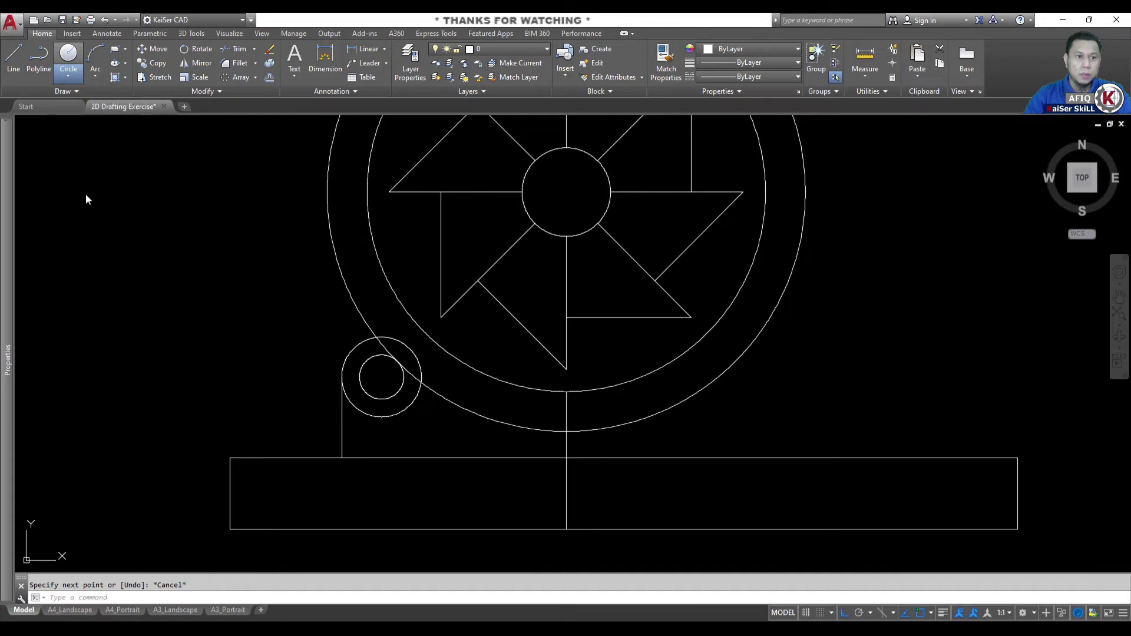
pyautogui.click(343, 423)
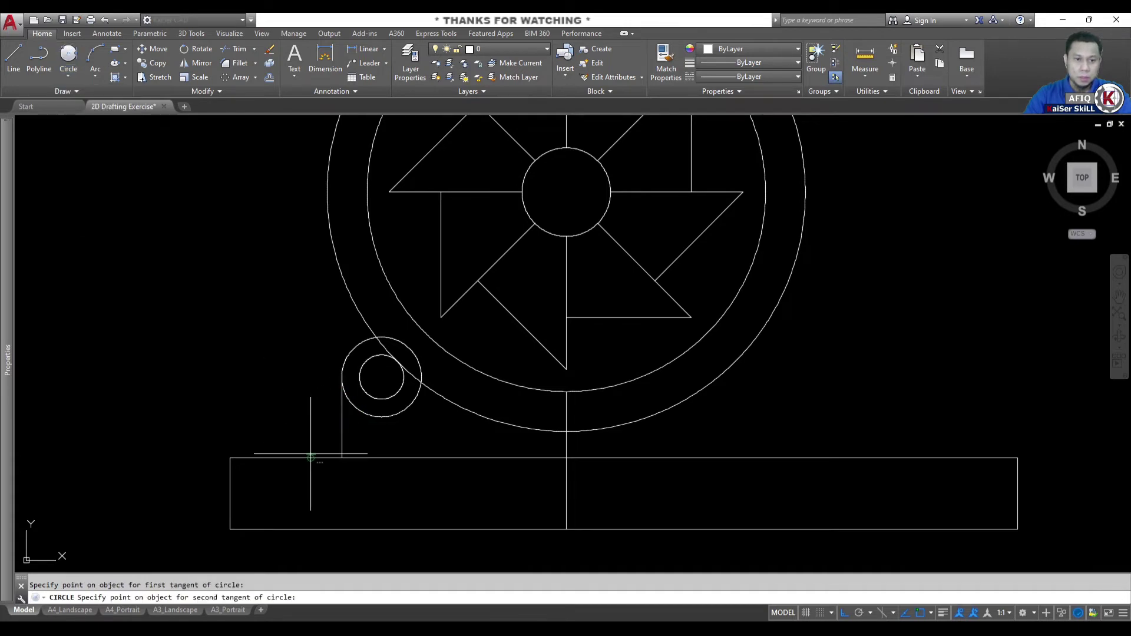
pyautogui.click(311, 455)
pyautogui.write('7.5')
pyautogui.press('Return')
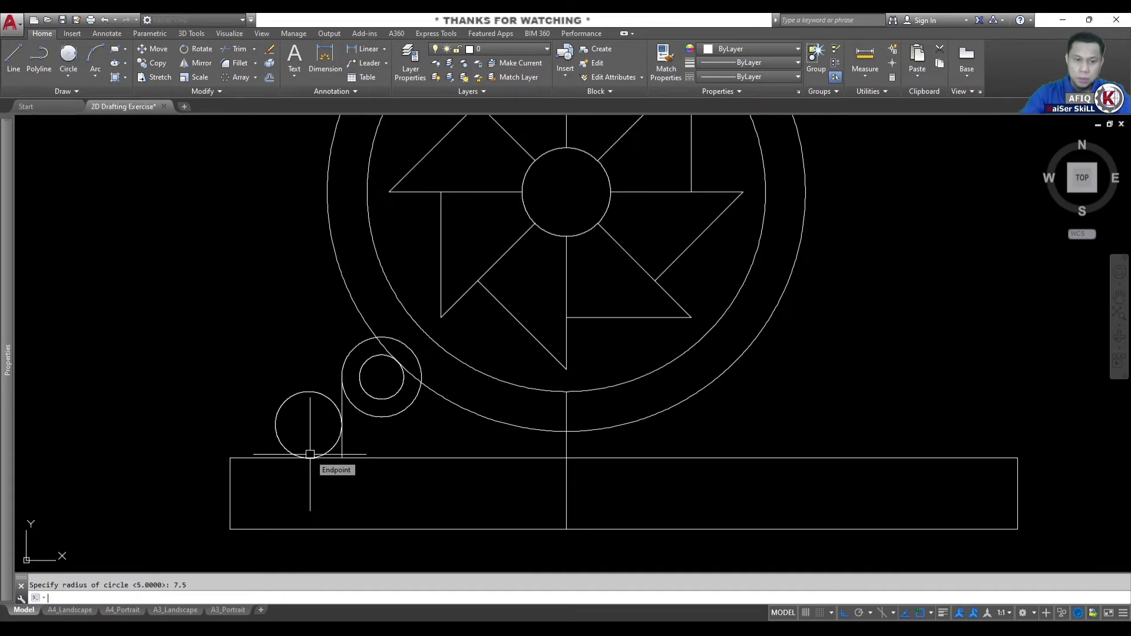
pyautogui.press('Escape')
# Trim the excess 7.5 circle so it forms the fillet, then return to the reference PDF.
pyautogui.scroll(4, 328, 441)
pyautogui.write('tr')
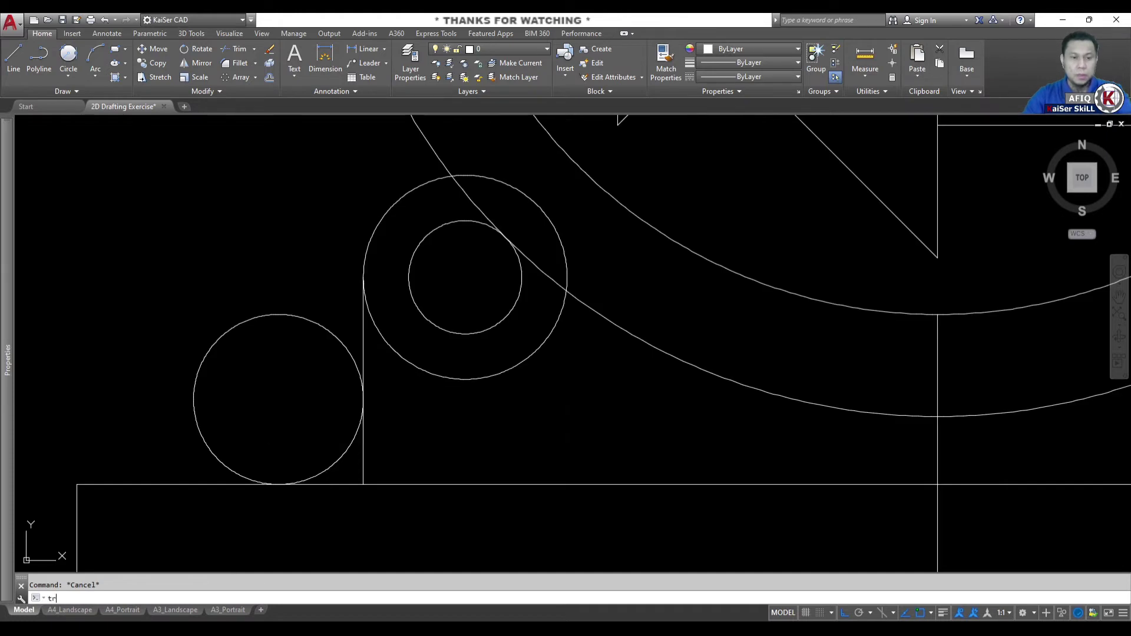
pyautogui.press('Return')
pyautogui.press('Return')
pyautogui.click(278, 369)
pyautogui.click(222, 304)
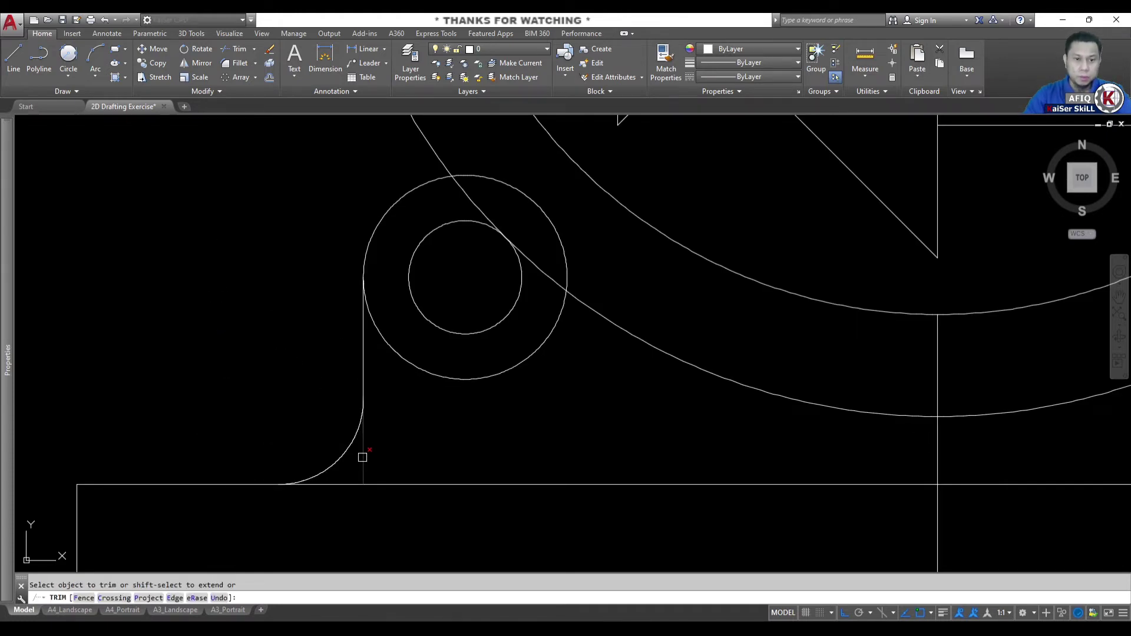
pyautogui.scroll(-5, 482, 395)
pyautogui.press('Escape')
pyautogui.scroll(1, 613, 417)
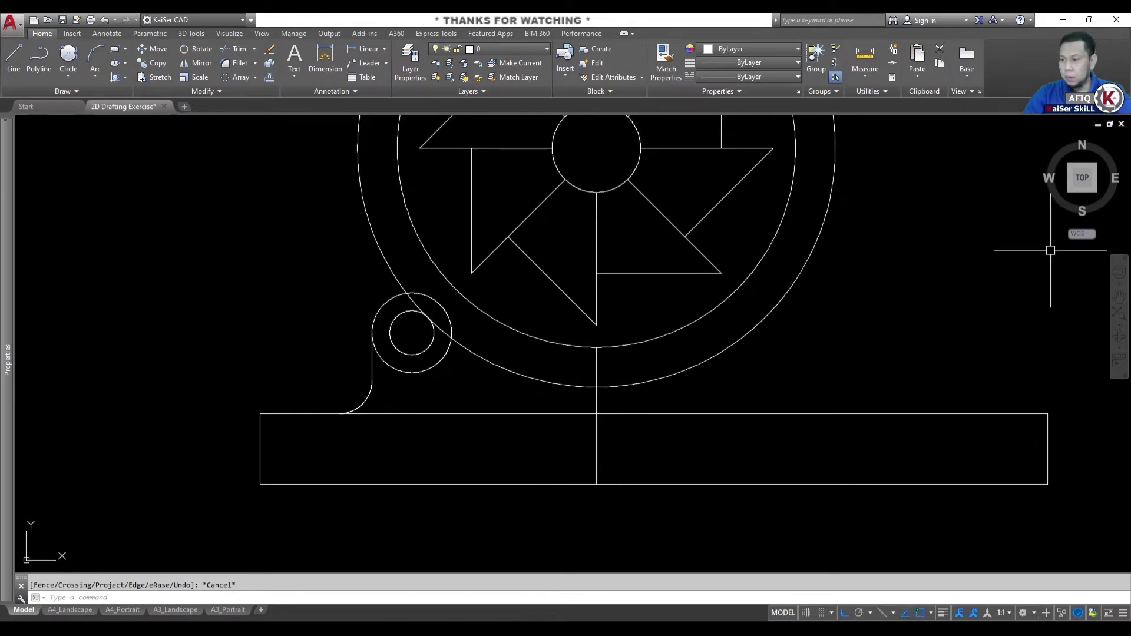
pyautogui.hotkey('alt', 'Tab')
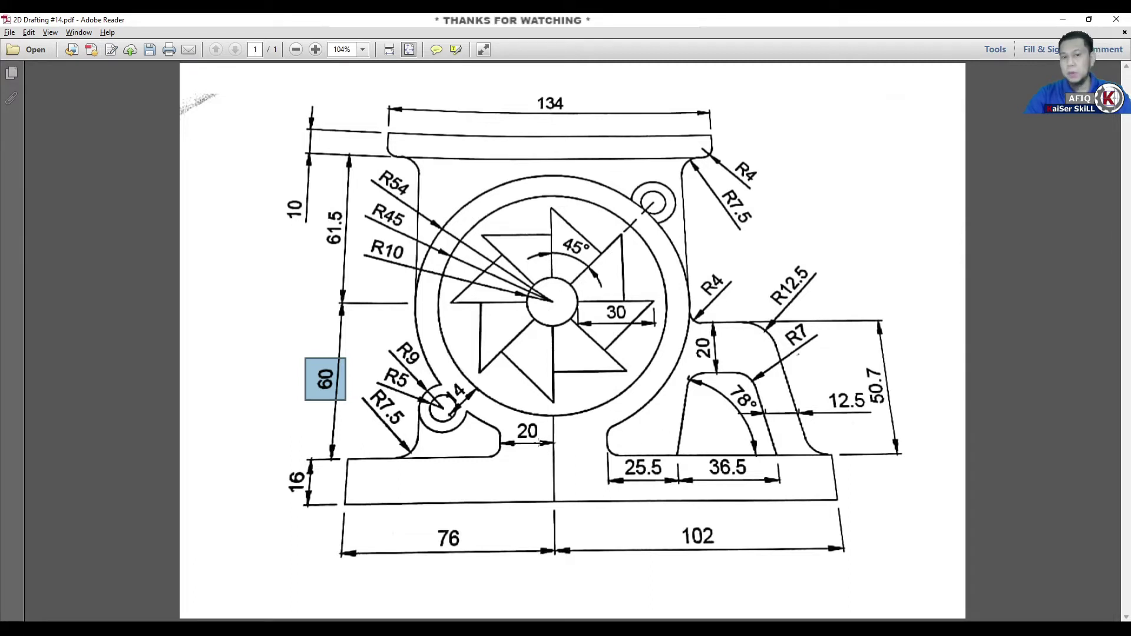
# Offset the vertical centre line 20 units left and right, then check the reference PDF.
pyautogui.click(1063, 21)
pyautogui.press('Escape')
pyautogui.write('o')
pyautogui.press('Return')
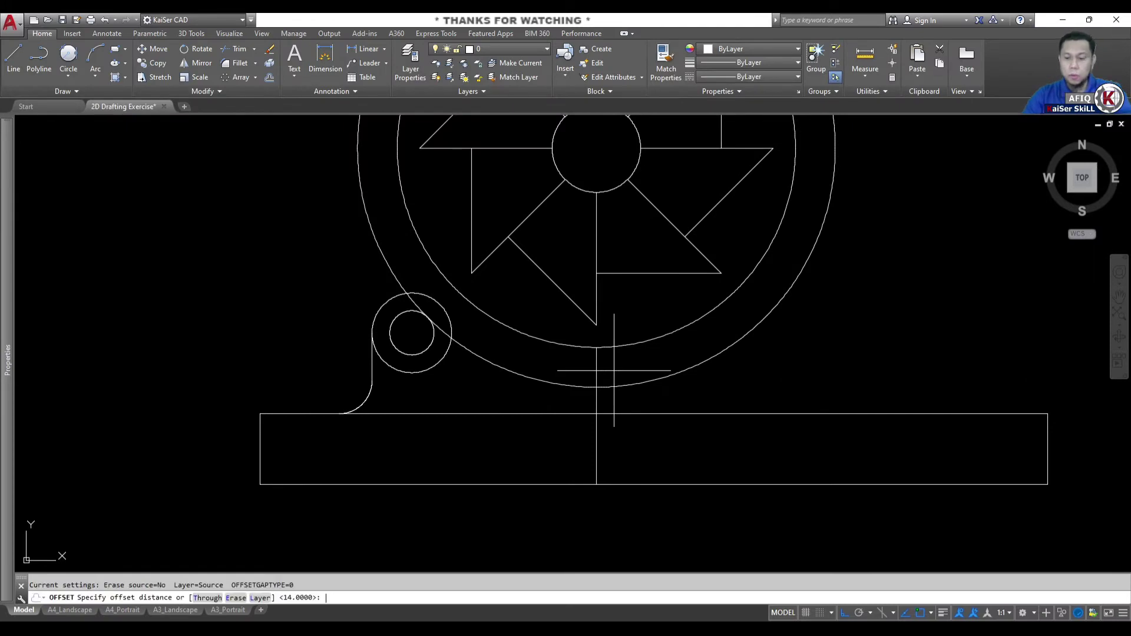
pyautogui.write('20')
pyautogui.press('Return')
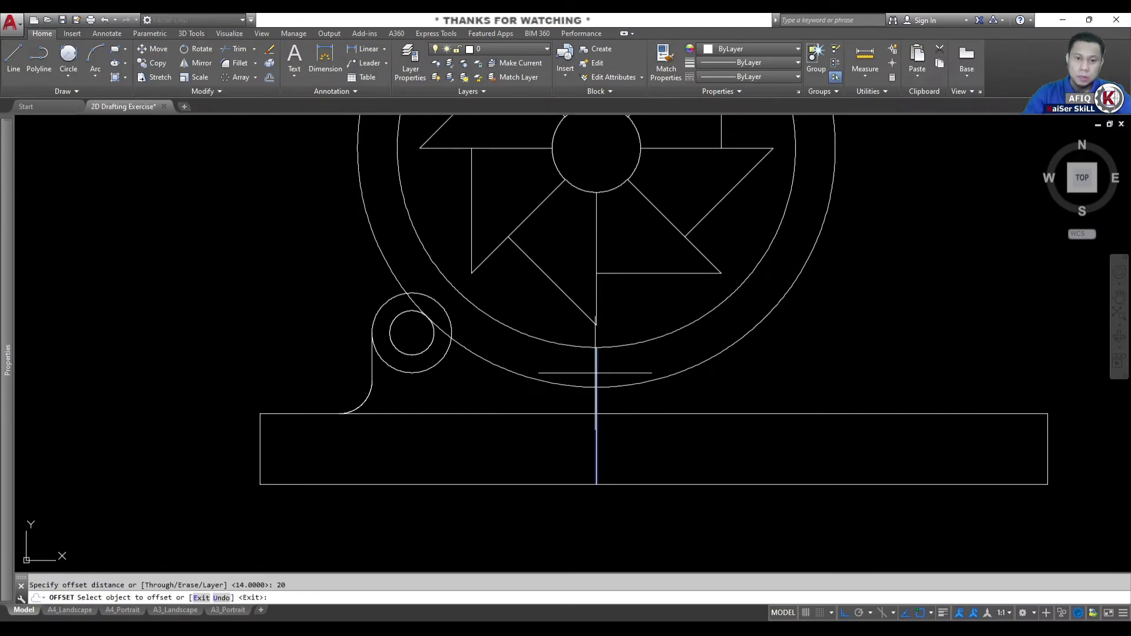
pyautogui.click(597, 369)
pyautogui.click(456, 392)
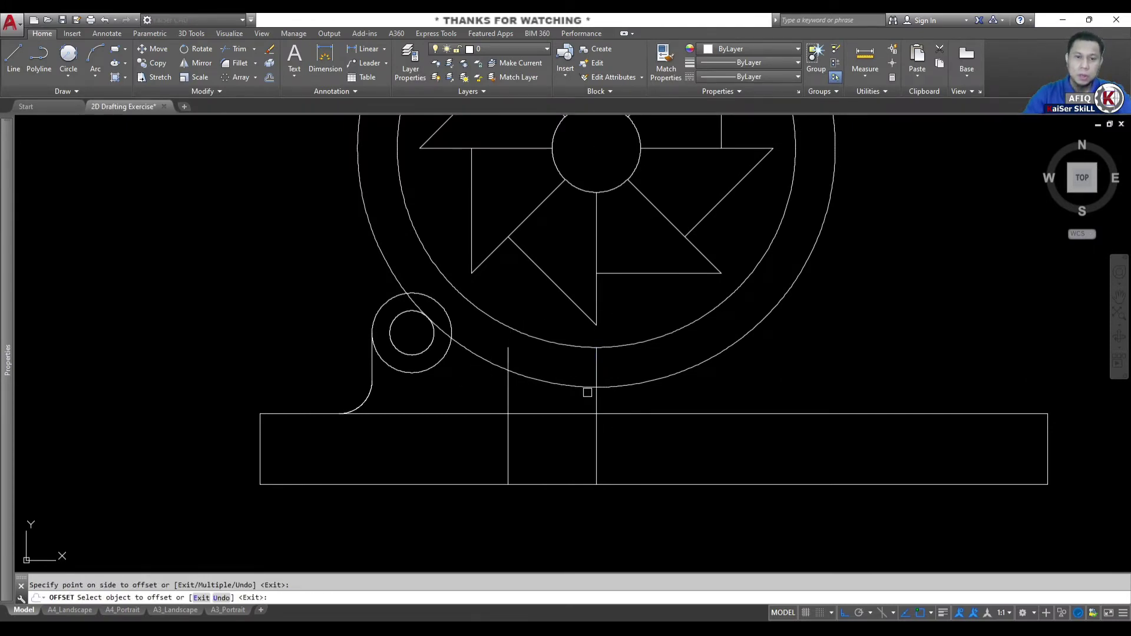
pyautogui.click(595, 398)
pyautogui.click(686, 410)
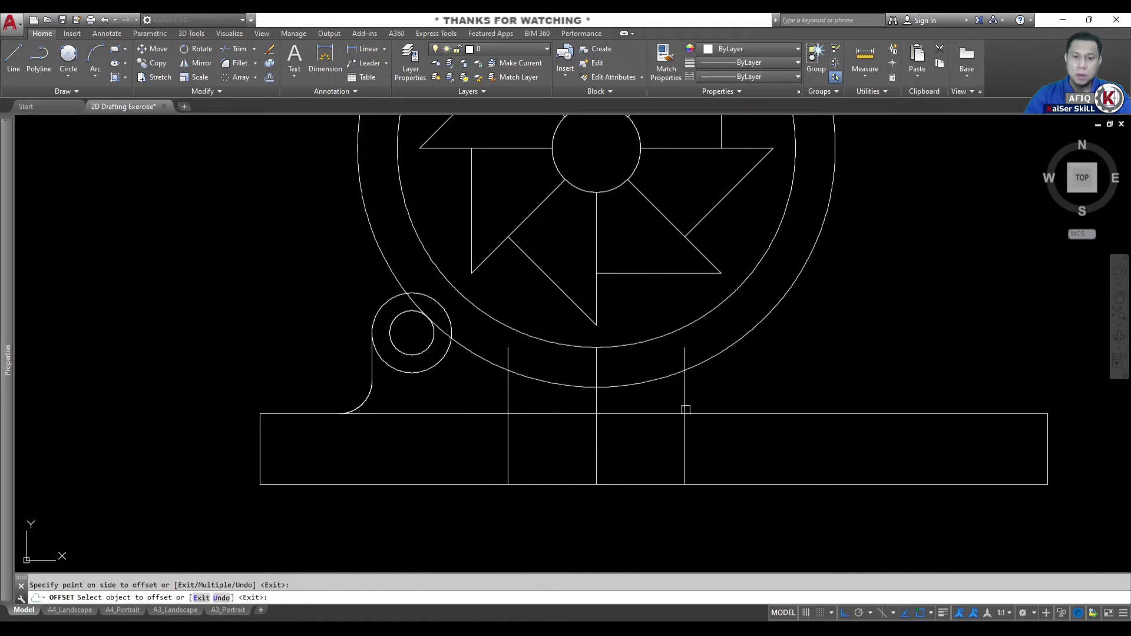
pyautogui.press('Escape')
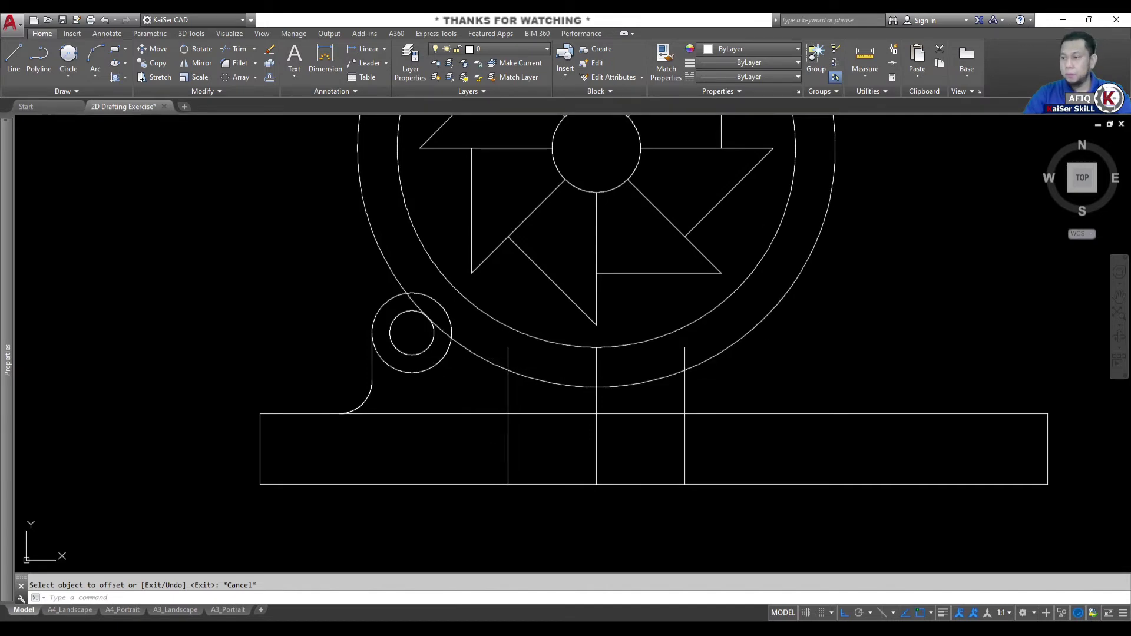
pyautogui.hotkey('alt', 'Tab')
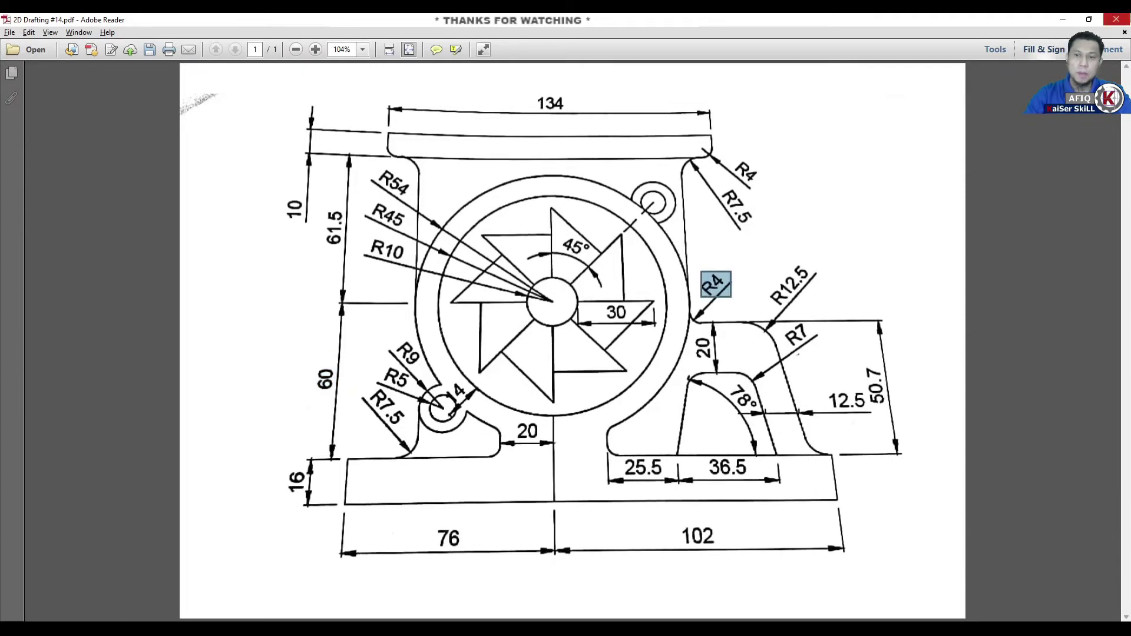
# Fillet the left offset line into the outer circle with radius 4.
pyautogui.click(1071, 20)
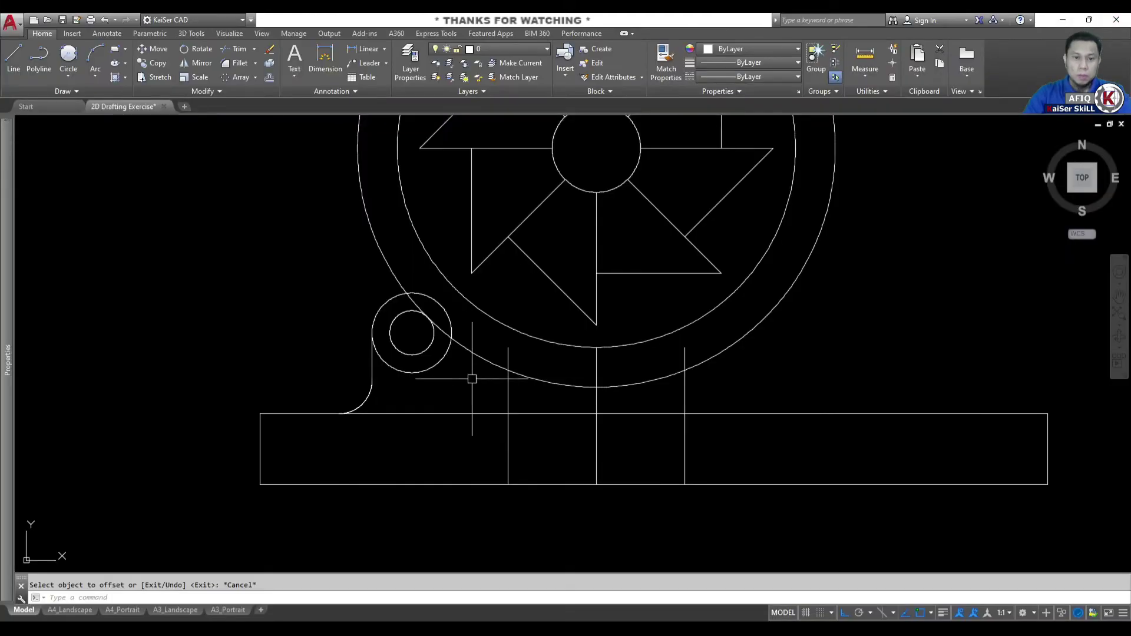
pyautogui.write('f')
pyautogui.press('Return')
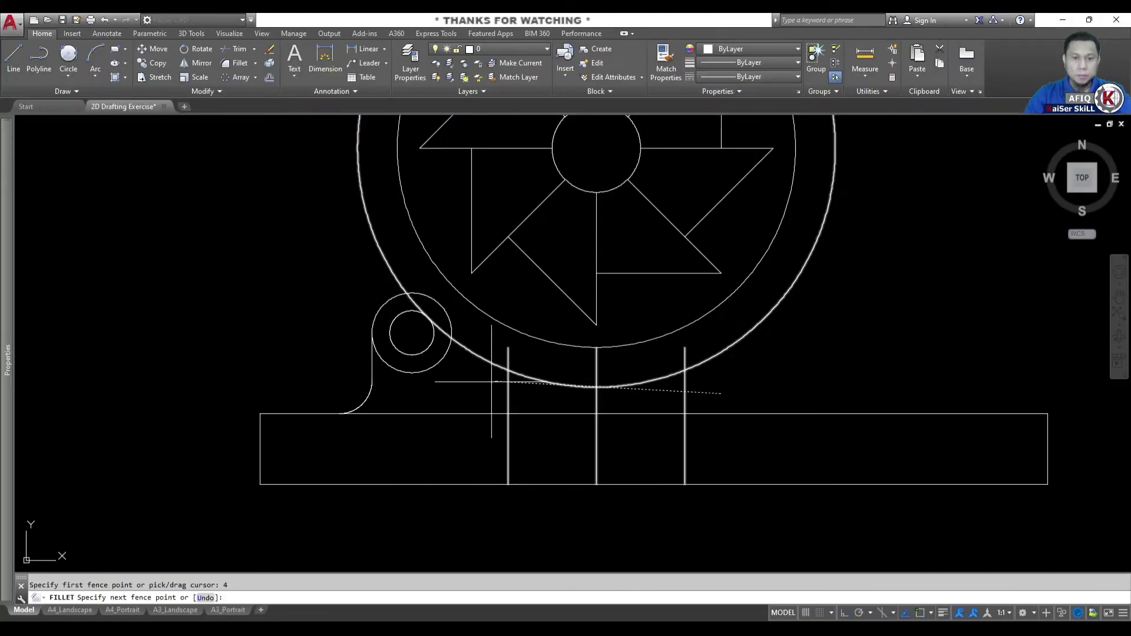
pyautogui.press('Escape')
pyautogui.press('Return')
pyautogui.write('r')
pyautogui.press('Return')
pyautogui.write('4')
pyautogui.press('Return')
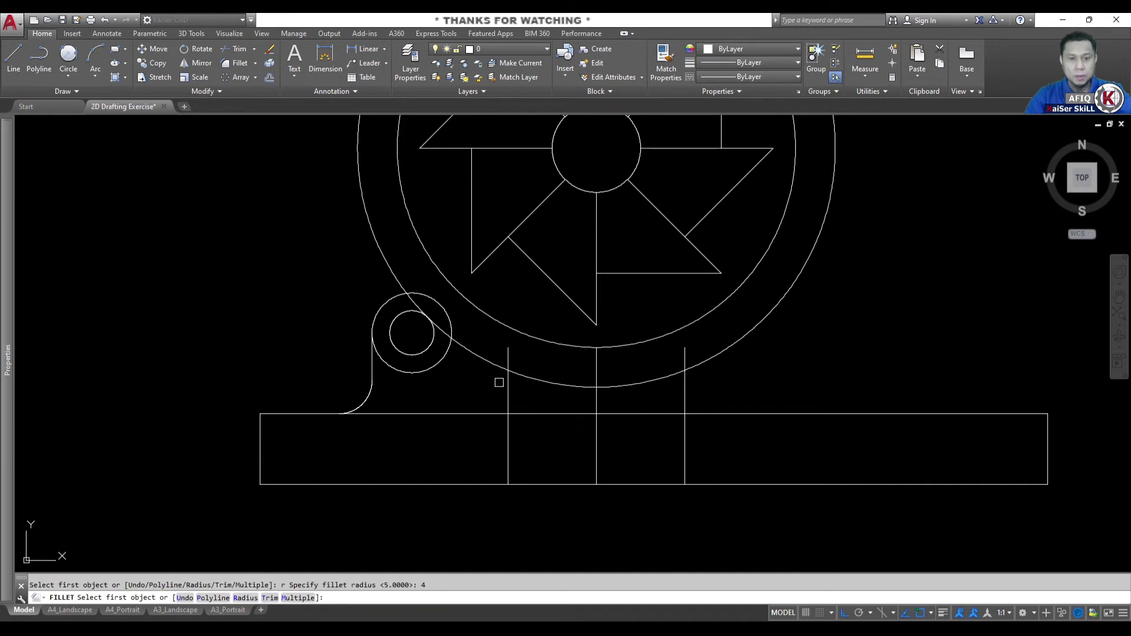
pyautogui.click(503, 382)
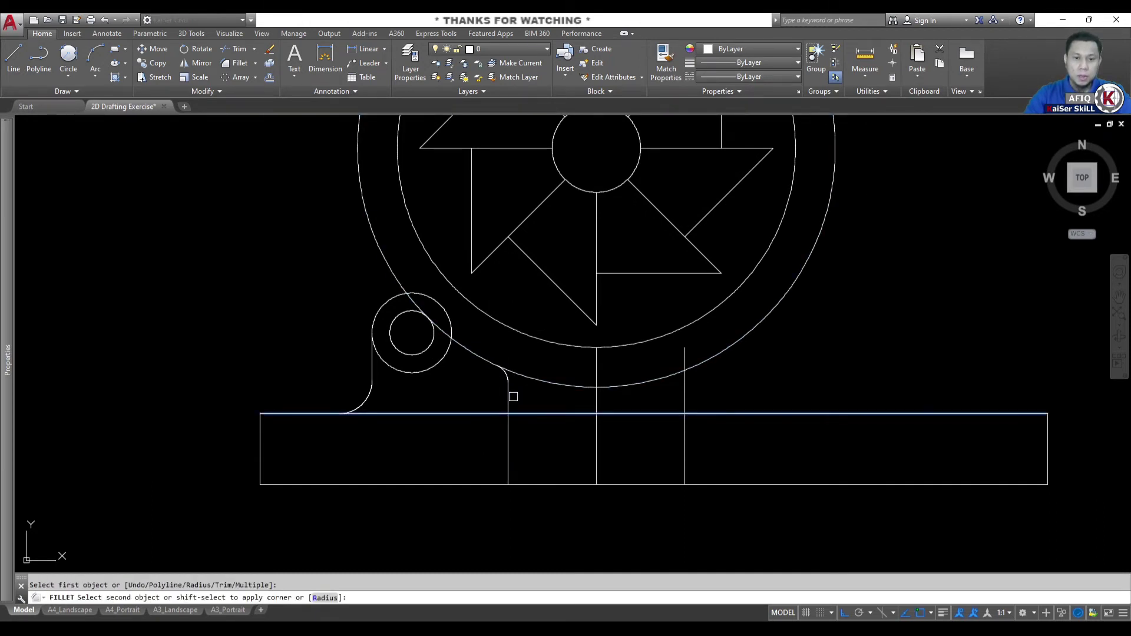
pyautogui.press('Escape')
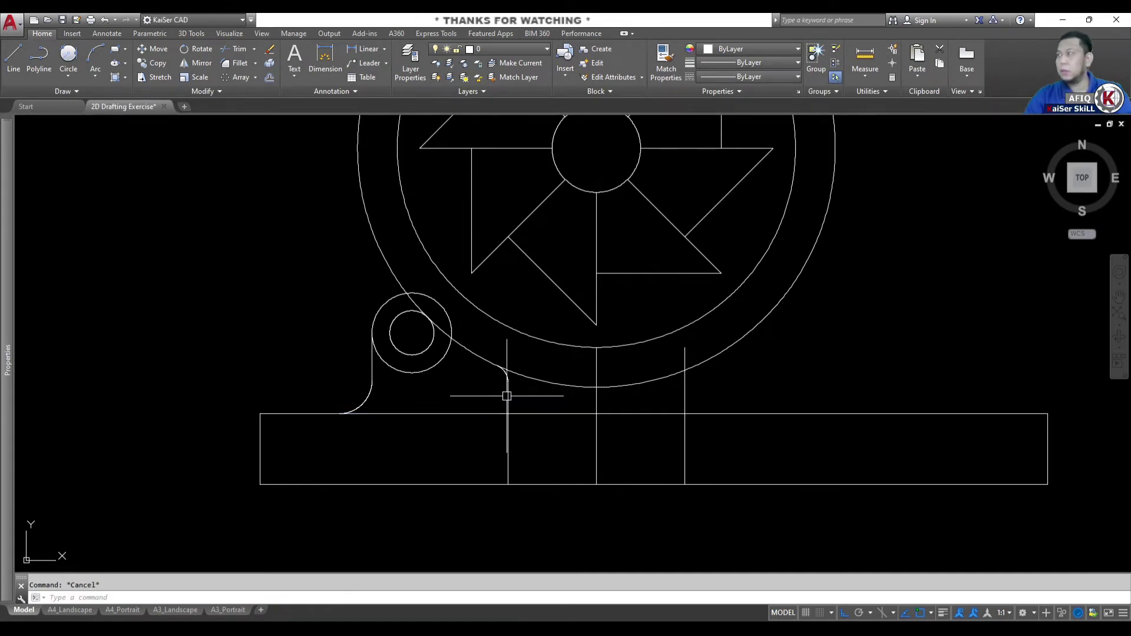
# Attempt a tangent circle between the left offset line and base top, then delete the misplaced circle.
pyautogui.click(69, 51)
pyautogui.click(508, 387)
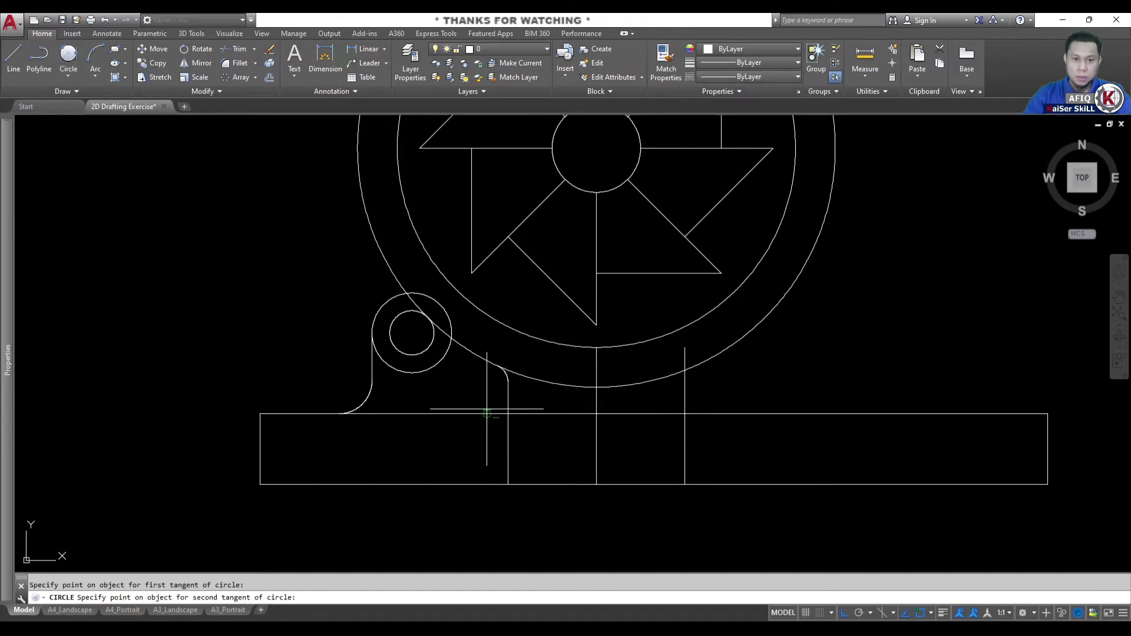
pyautogui.click(487, 412)
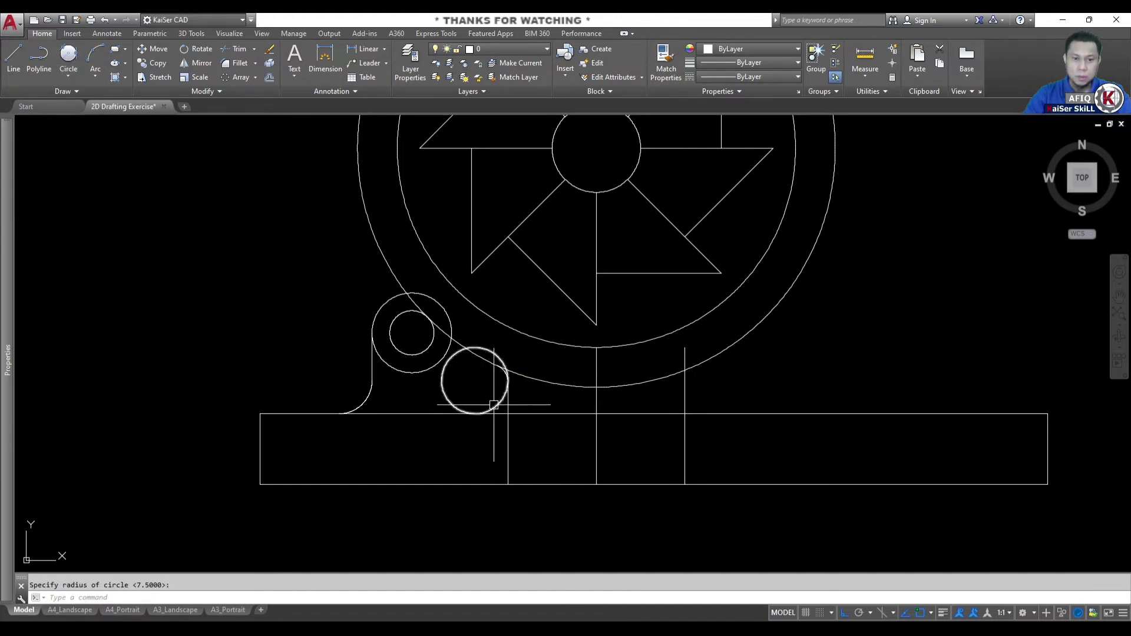
pyautogui.press('Return')
pyautogui.click(493, 408)
pyautogui.press('Delete')
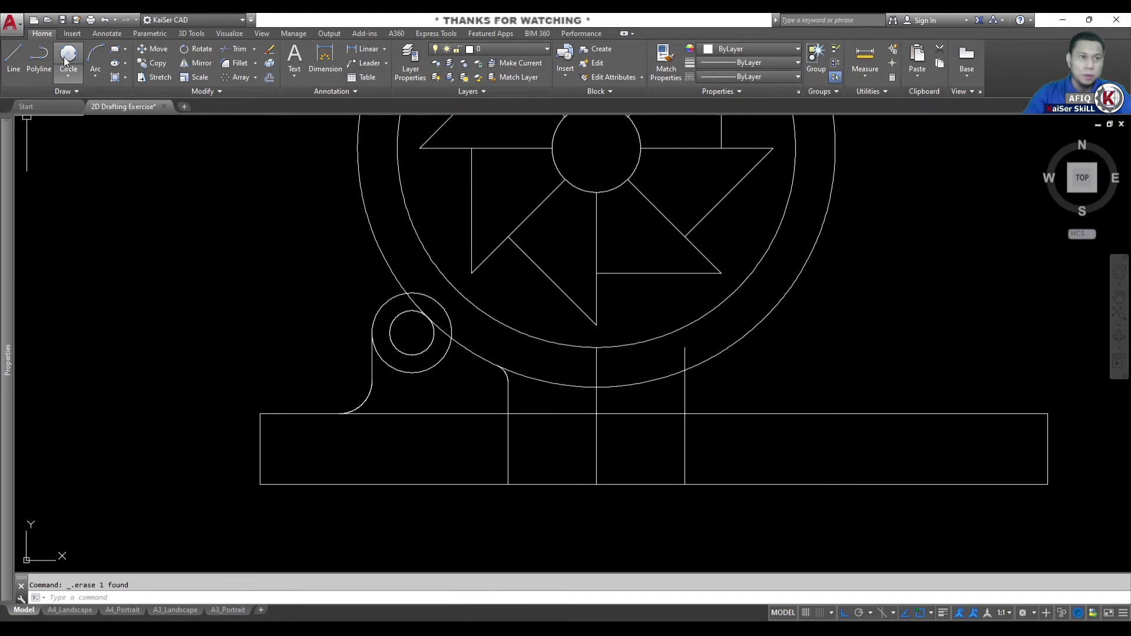
# Draw a radius 5 circle tangent to the left offset line and the base top.
pyautogui.click(66, 61)
pyautogui.click(507, 386)
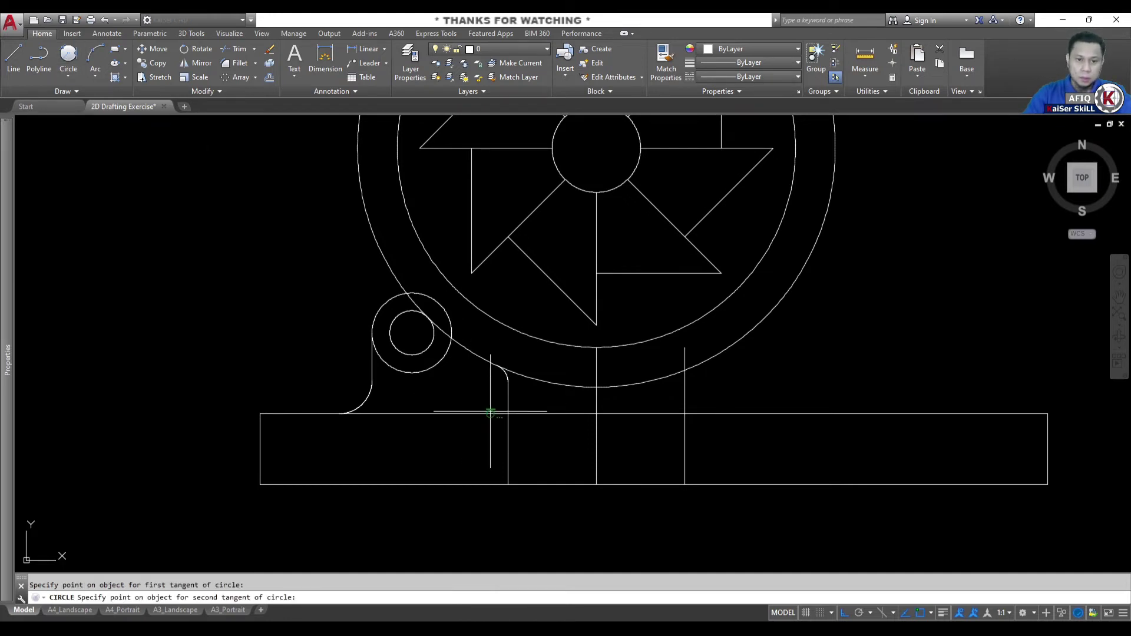
pyautogui.click(490, 413)
pyautogui.write('5')
pyautogui.press('Return')
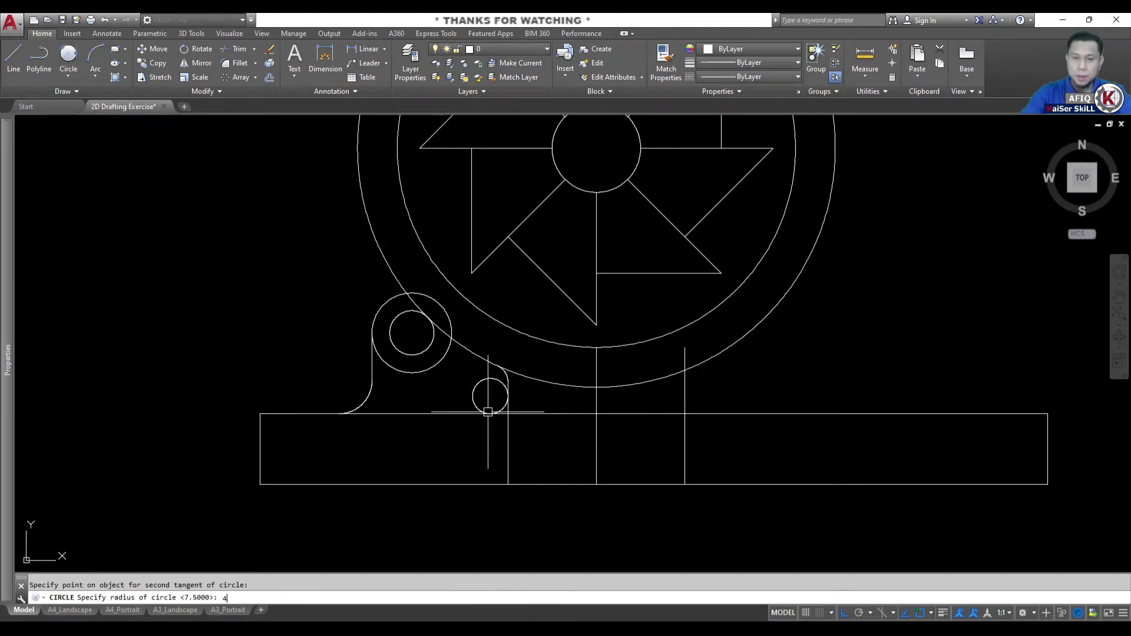
pyautogui.scroll(5, 473, 377)
pyautogui.press('Escape')
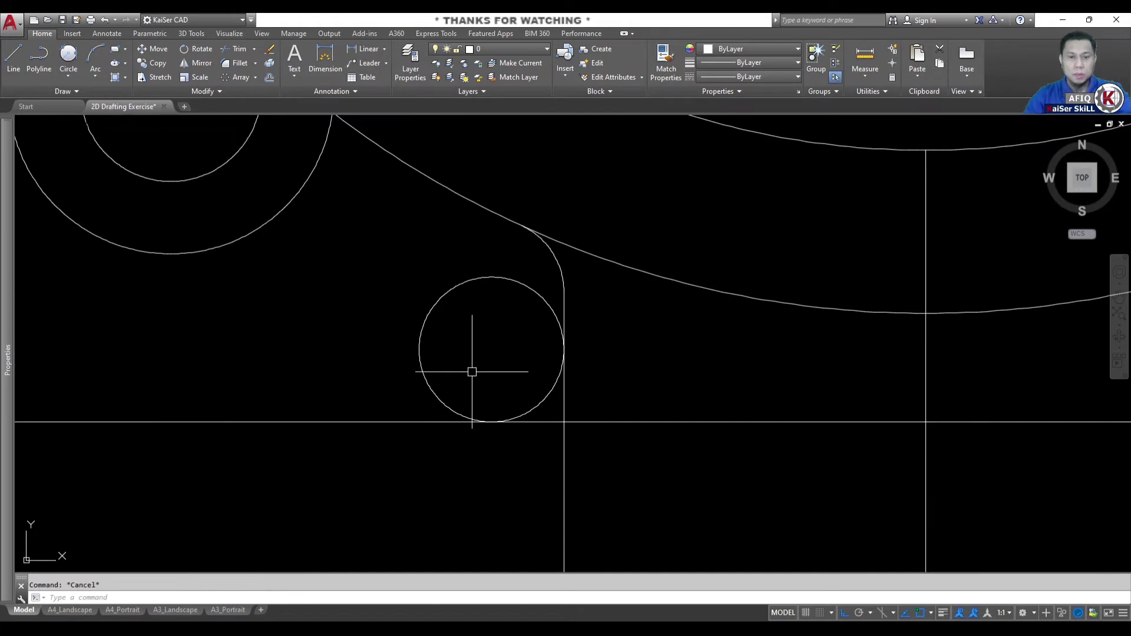
pyautogui.write('tr')
# Trim the radius 5 circle to an arc and cut the line end below it, then view the PDF.
pyautogui.press('Return')
pyautogui.press('Return')
pyautogui.click(499, 368)
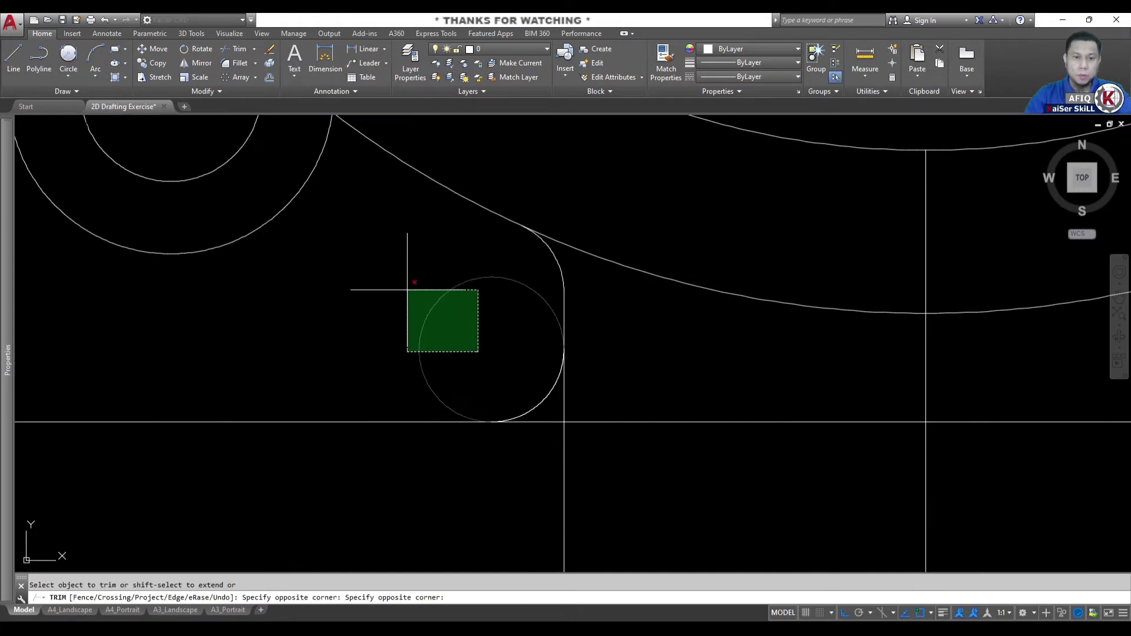
pyautogui.click(426, 302)
pyautogui.scroll(-4, 445, 316)
pyautogui.click(494, 395)
pyautogui.click(480, 406)
pyautogui.scroll(5, 487, 359)
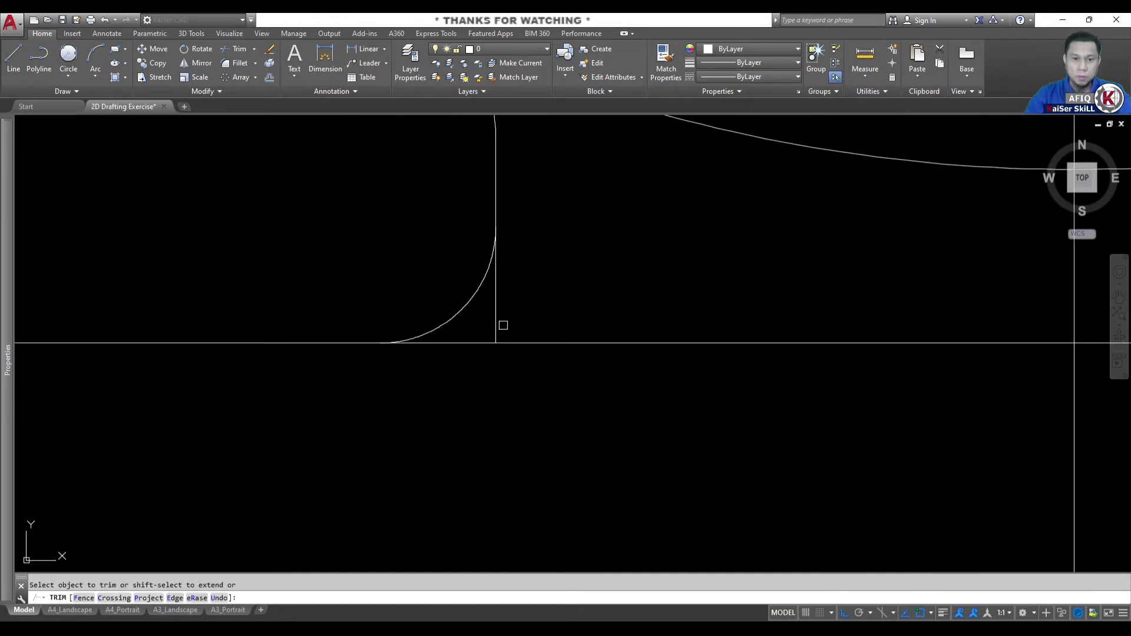
pyautogui.press('Escape')
pyautogui.scroll(-3, 503, 310)
pyautogui.scroll(-2, 538, 298)
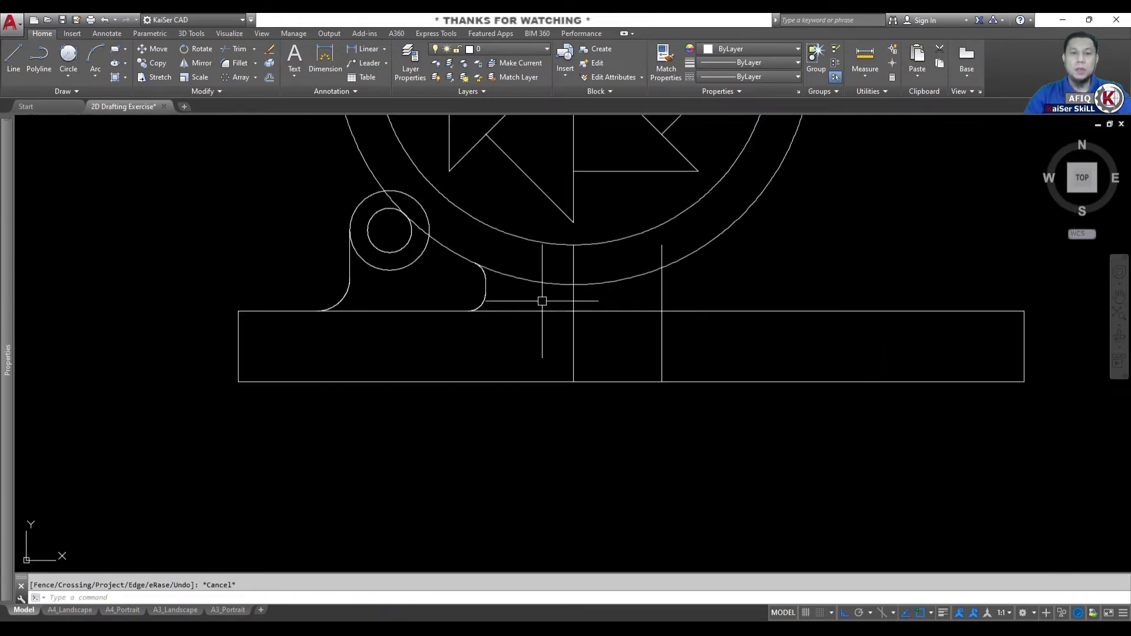
pyautogui.moveTo(694, 298); pyautogui.dragTo(622, 290, button='middle')
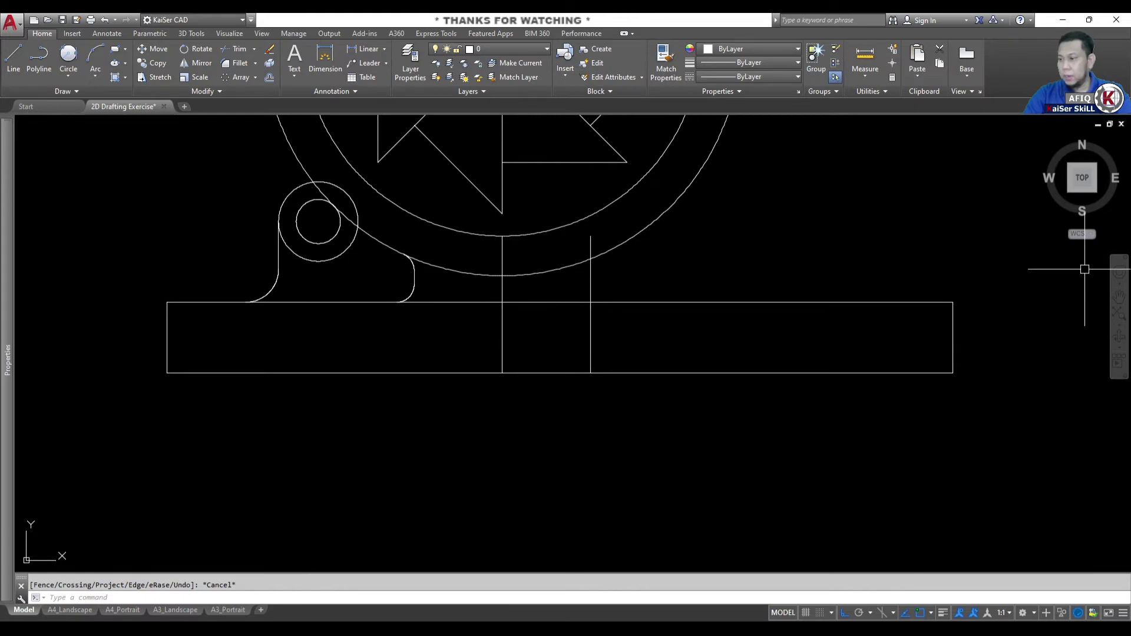
pyautogui.hotkey('alt', 'Tab')
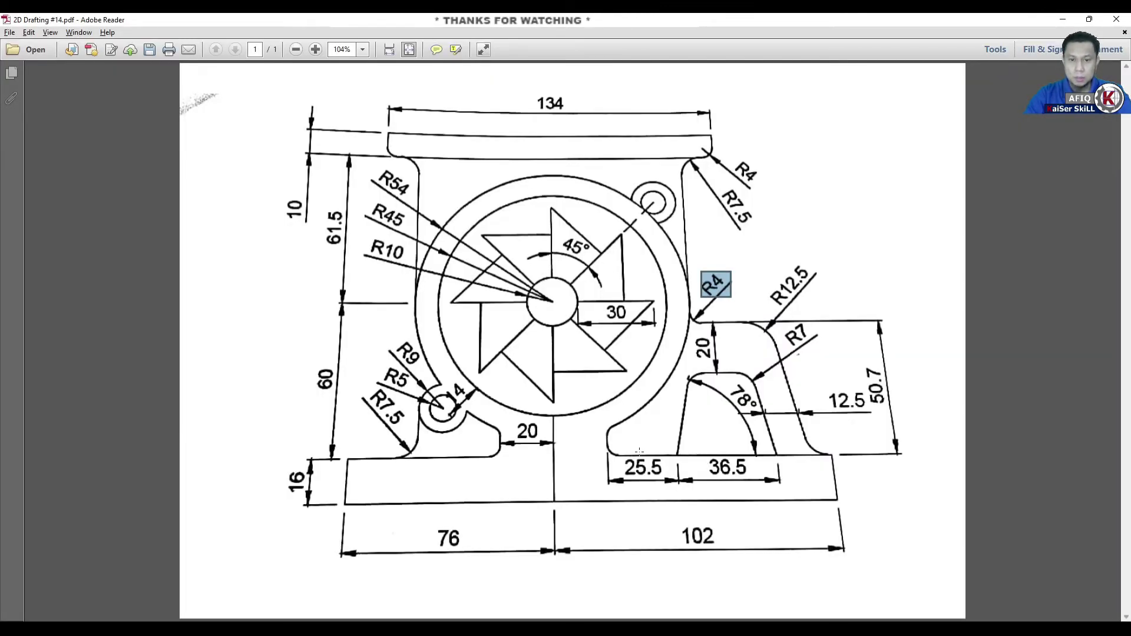
# Copy the right vertical line 25.5 units to the right.
pyautogui.hotkey('alt', 'Tab')
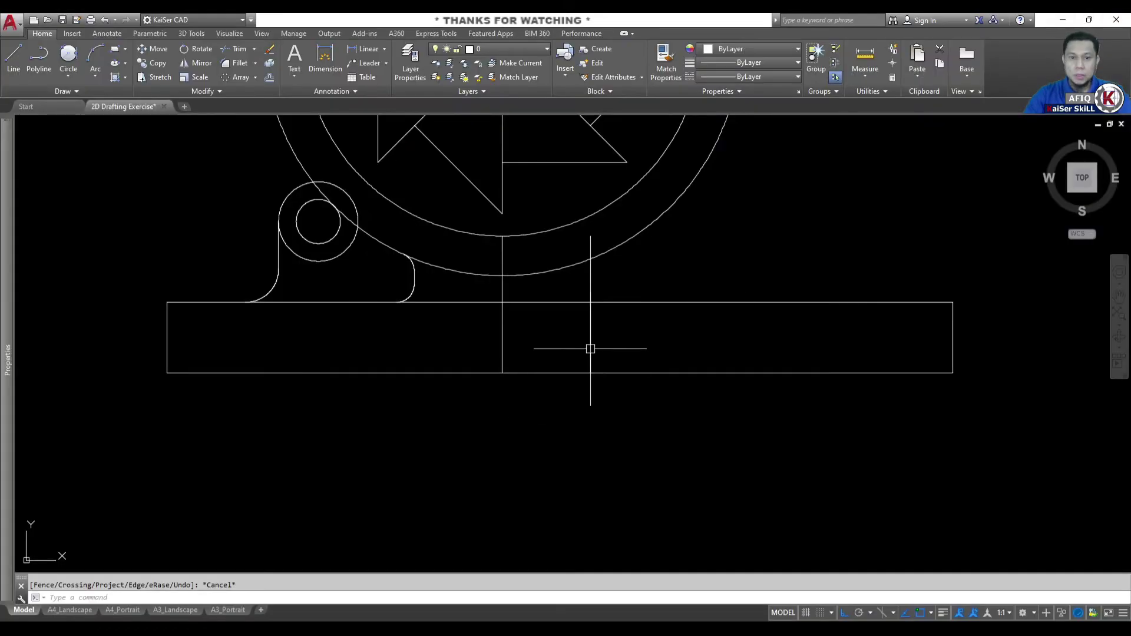
pyautogui.write('co')
pyautogui.press('Return')
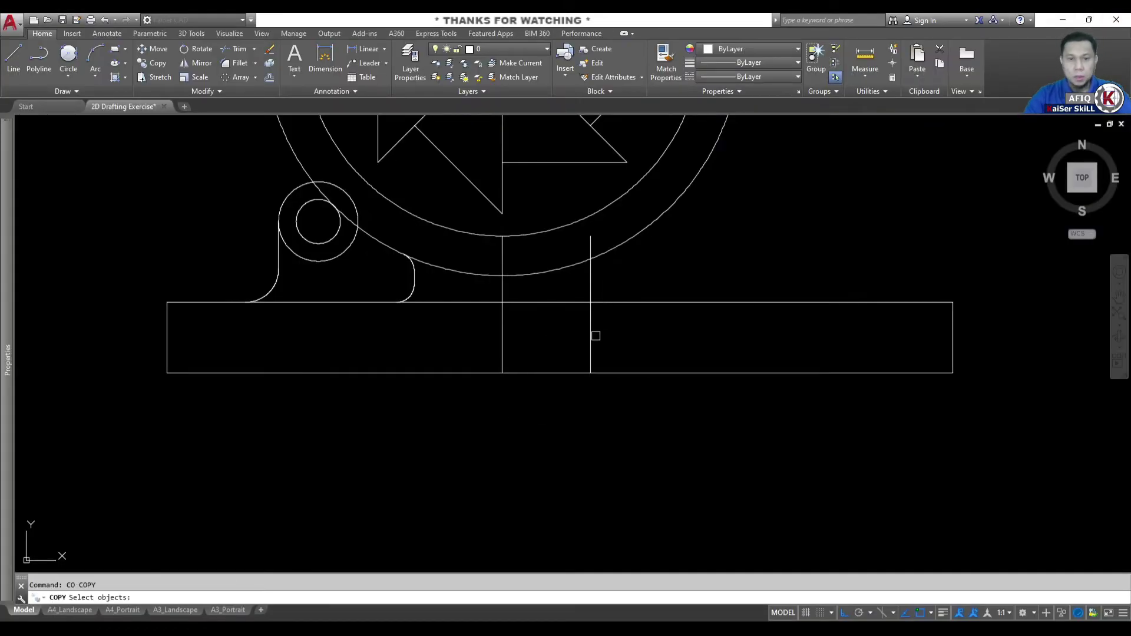
pyautogui.click(596, 335)
pyautogui.press('Return')
pyautogui.click(610, 336)
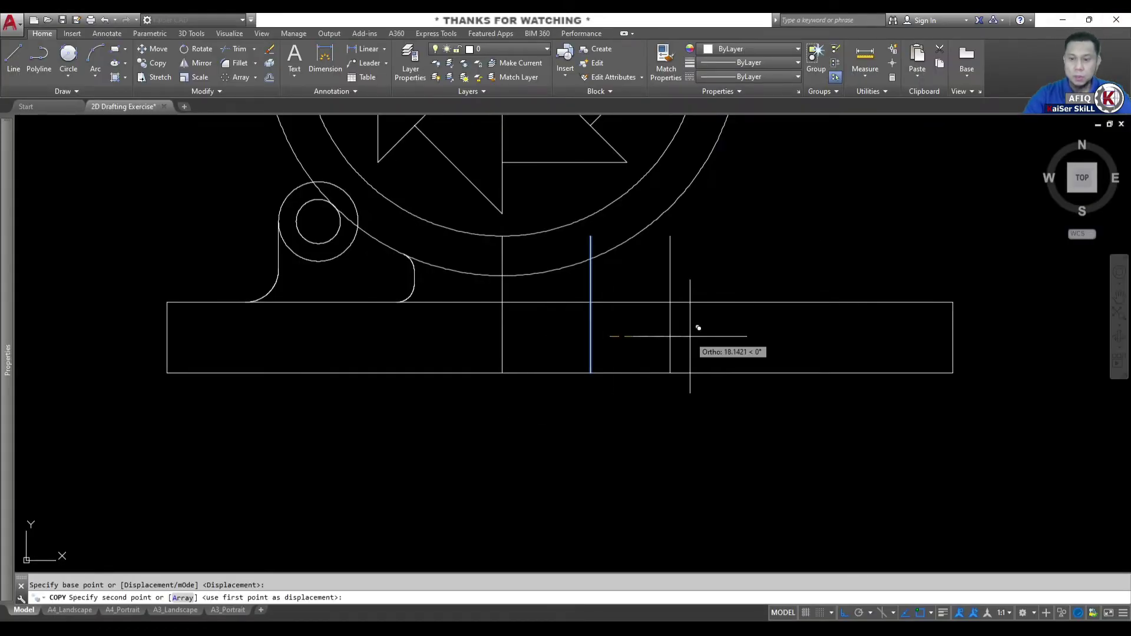
pyautogui.write('25.5')
pyautogui.press('Return')
pyautogui.press('Escape')
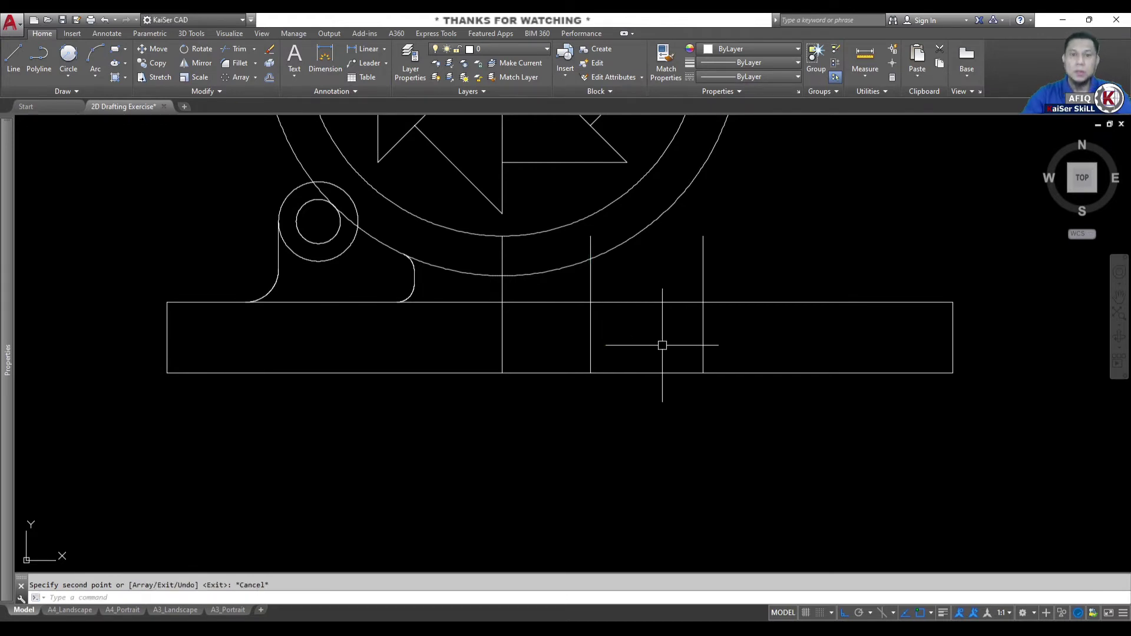
pyautogui.moveTo(758, 282); pyautogui.dragTo(802, 311, button='middle')
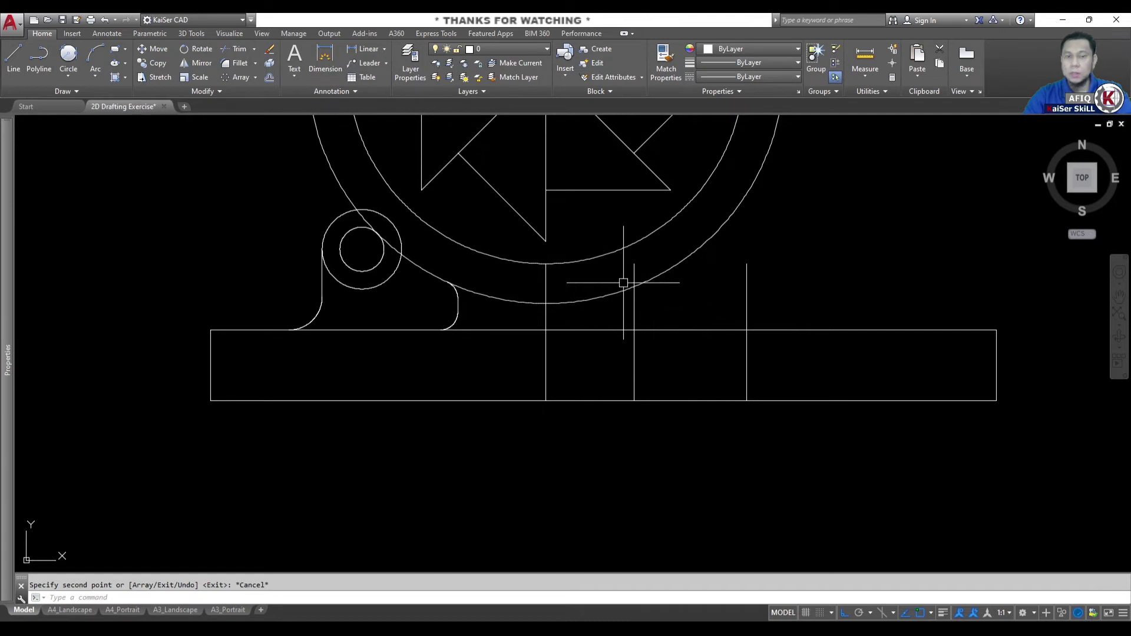
# Mirror the left fillet arc about the centre line, keeping the original.
pyautogui.click(425, 256)
pyautogui.click(491, 347)
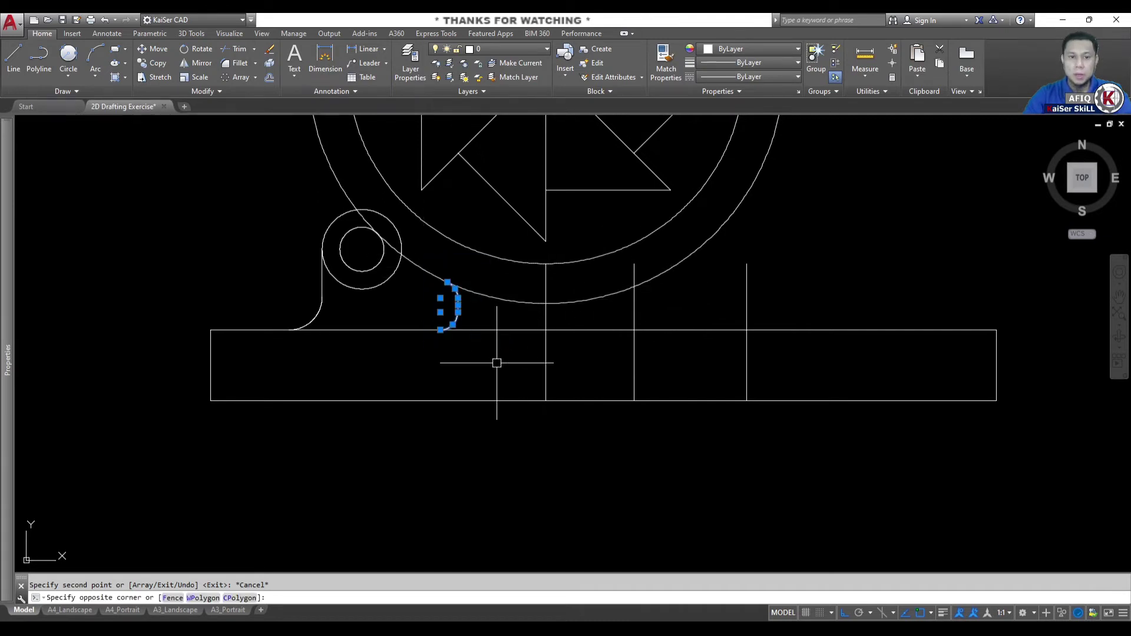
pyautogui.write('MI')
pyautogui.press('Return')
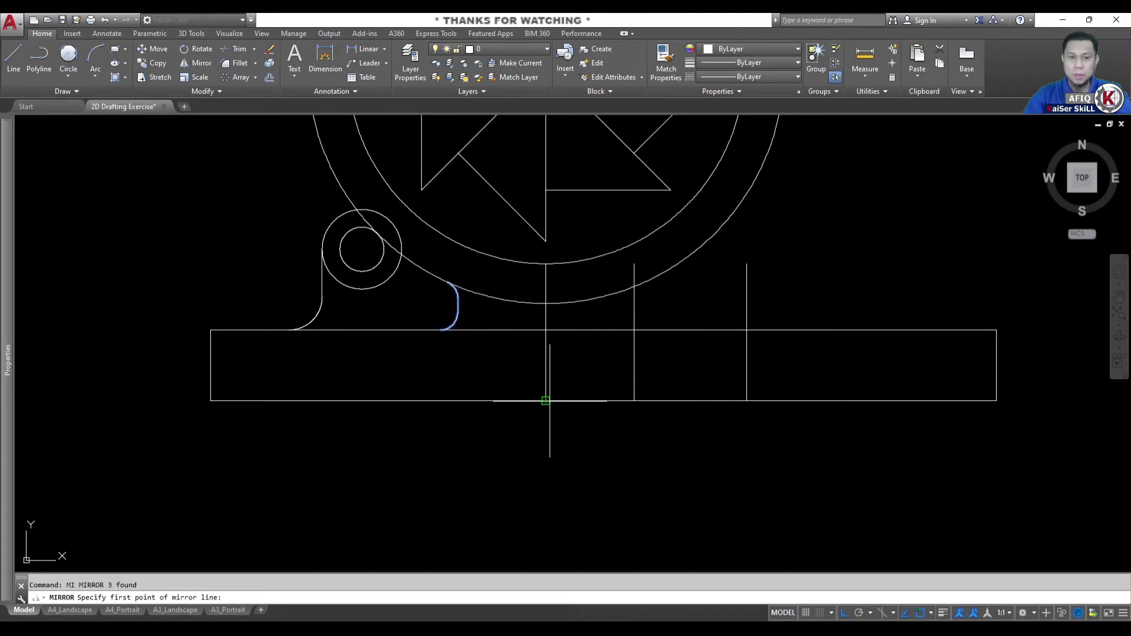
pyautogui.click(546, 400)
pyautogui.click(554, 480)
pyautogui.press('Return')
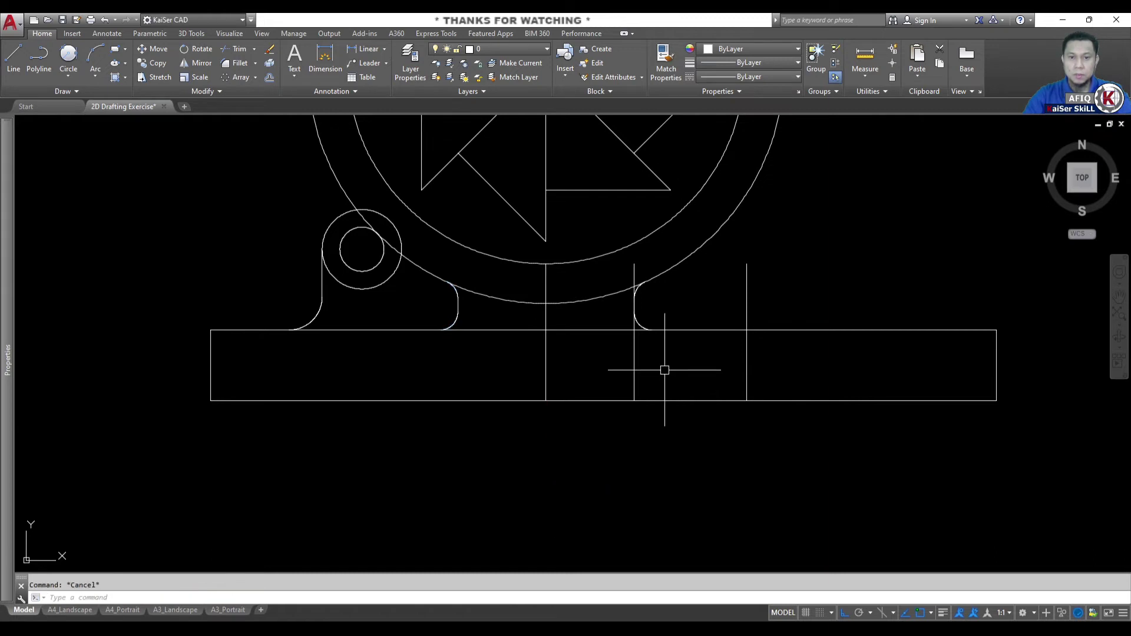
# Erase the extra vertical line beside the centre line.
pyautogui.click(663, 369)
pyautogui.click(605, 384)
pyautogui.press('Delete')
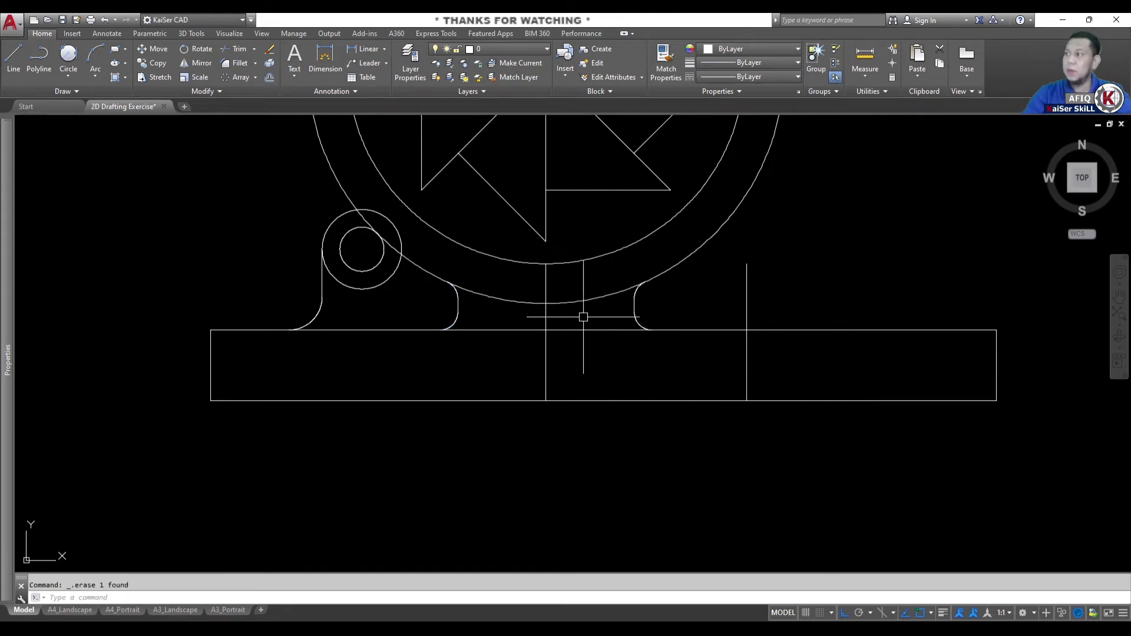
pyautogui.moveTo(787, 310)
pyautogui.mouseDown(button='middle')
pyautogui.moveTo(724, 335)
pyautogui.moveTo(651, 344)
pyautogui.mouseUp(button='middle')
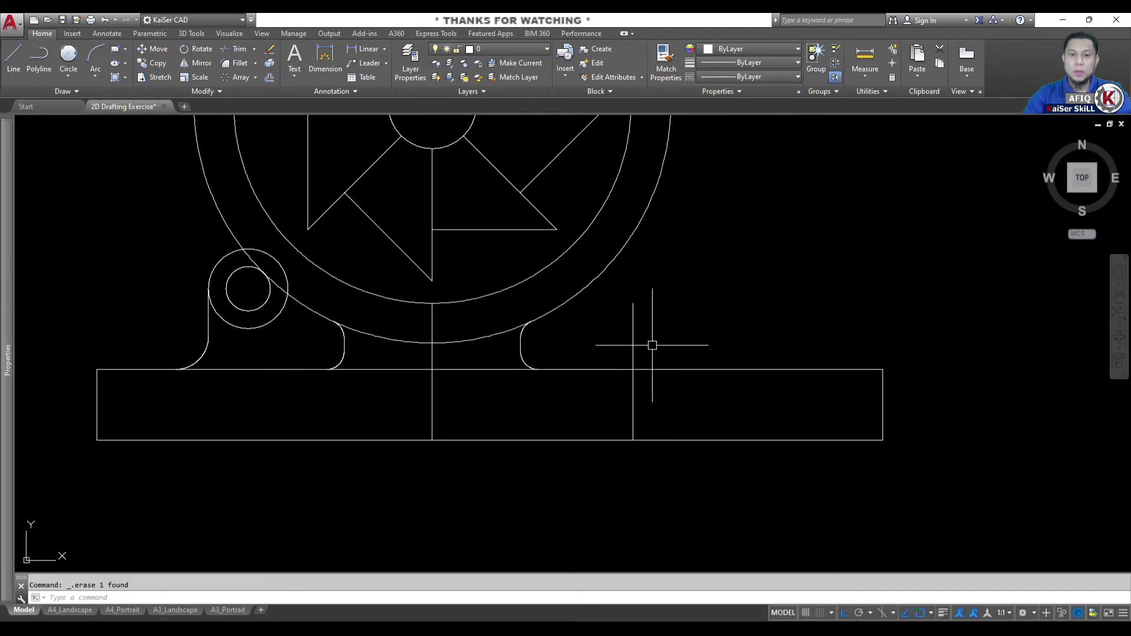
# Trim the guide line's part inside the base, leaving a short stub above it.
pyautogui.press('Escape')
pyautogui.write('tr')
pyautogui.press('Return')
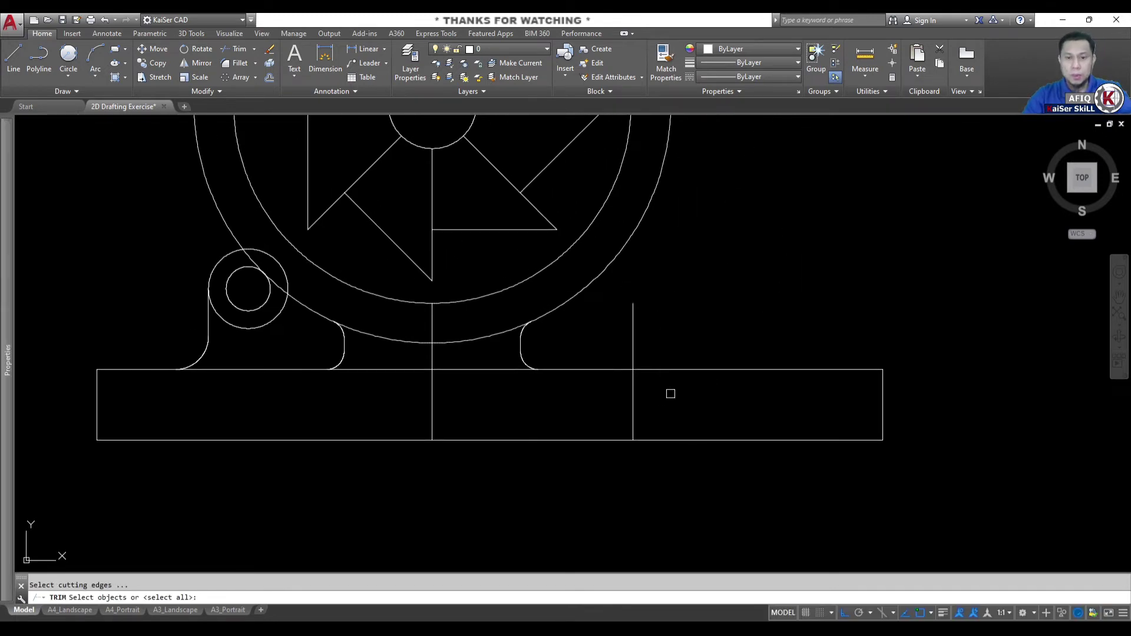
pyautogui.press('Return')
pyautogui.click(633, 403)
pyautogui.press('Escape')
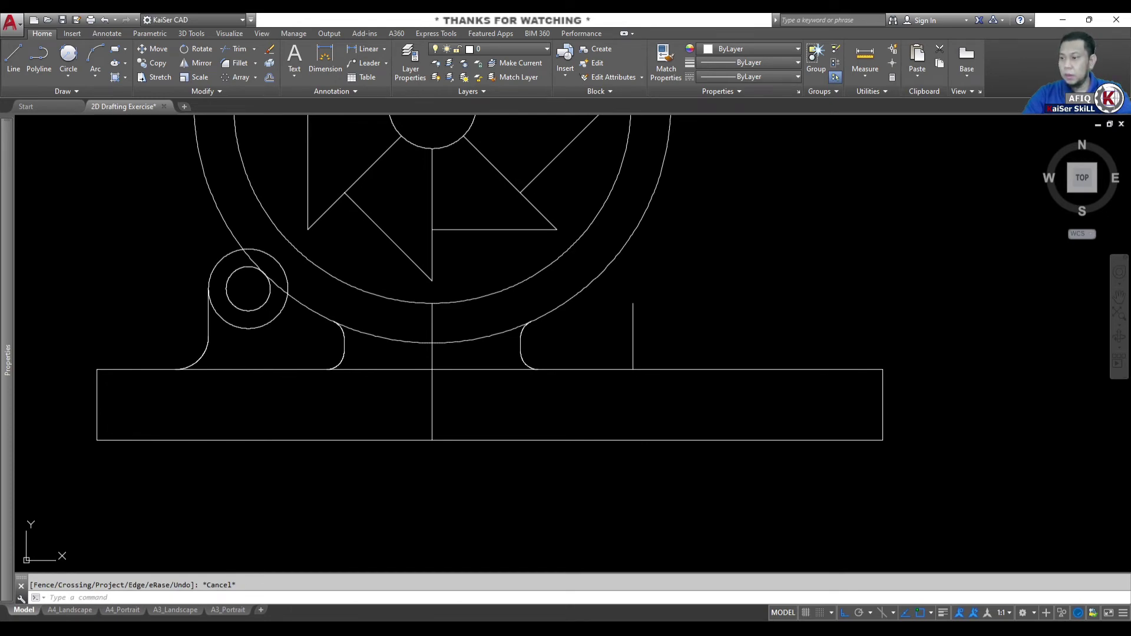
# Check the reference PDF, then return to the drawing and adjust the zoom.
pyautogui.hotkey('alt', 'Tab')
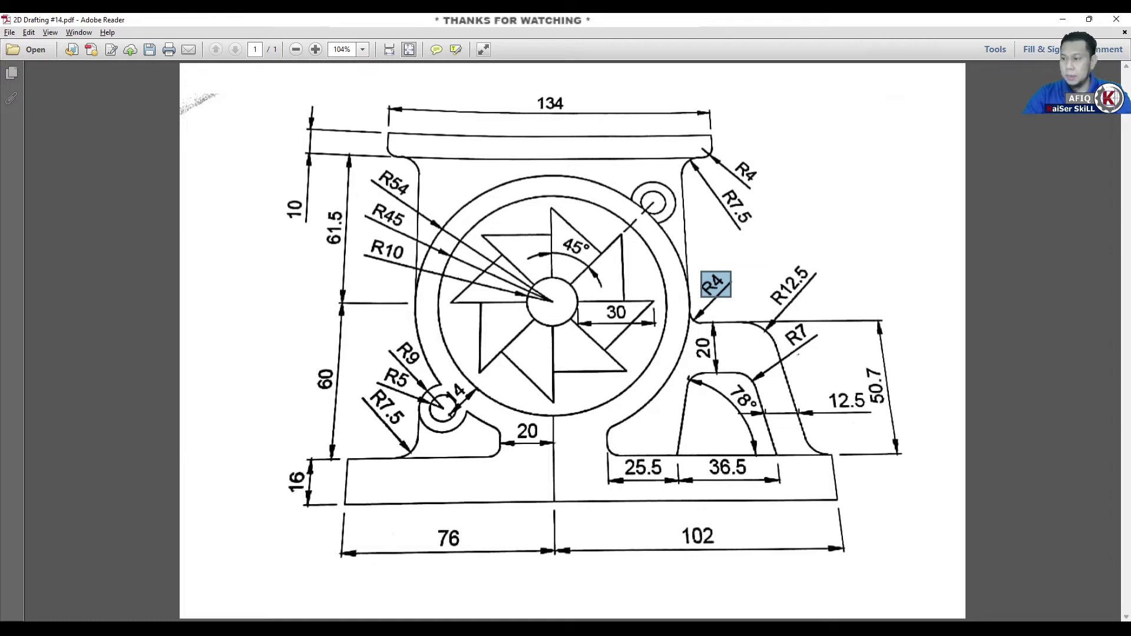
pyautogui.hotkey('alt', 'Tab')
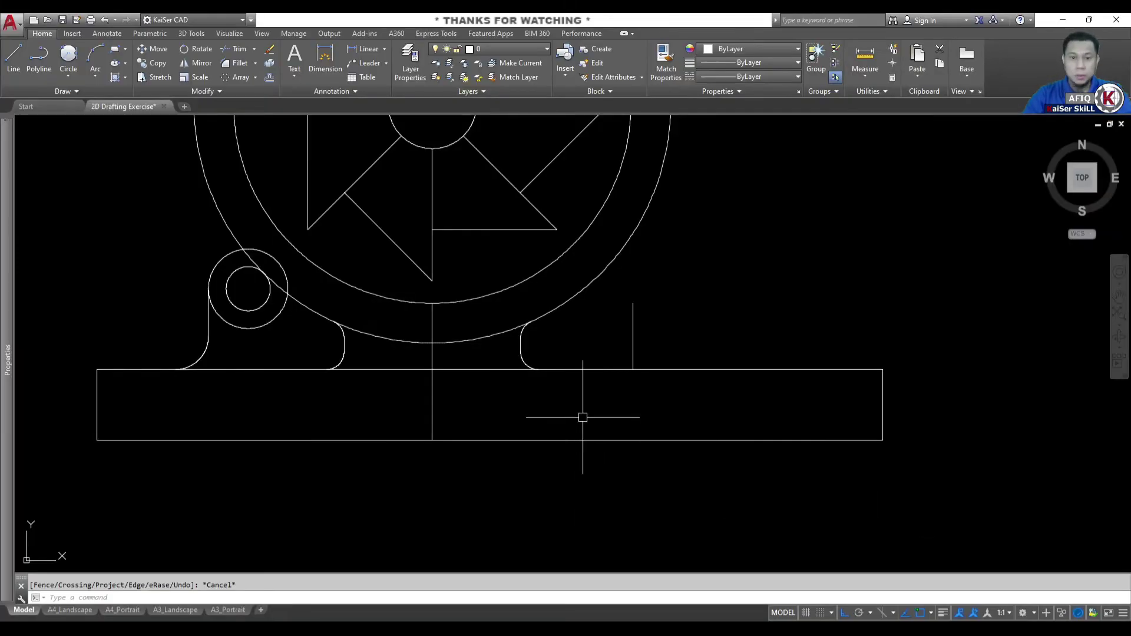
pyautogui.press('Escape')
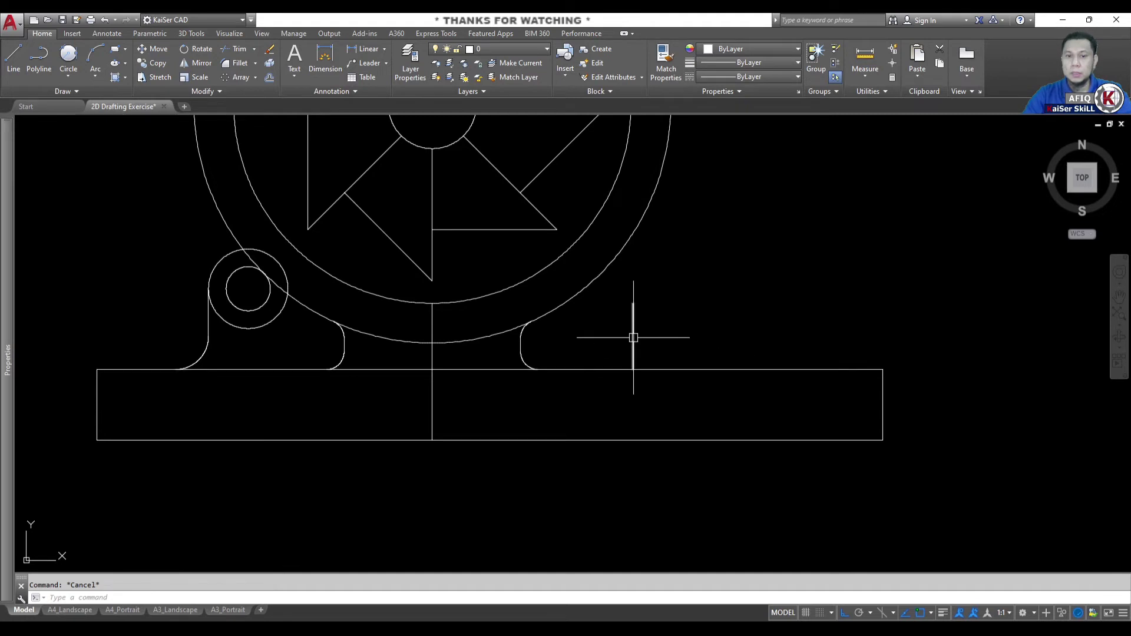
pyautogui.moveTo(632, 337)
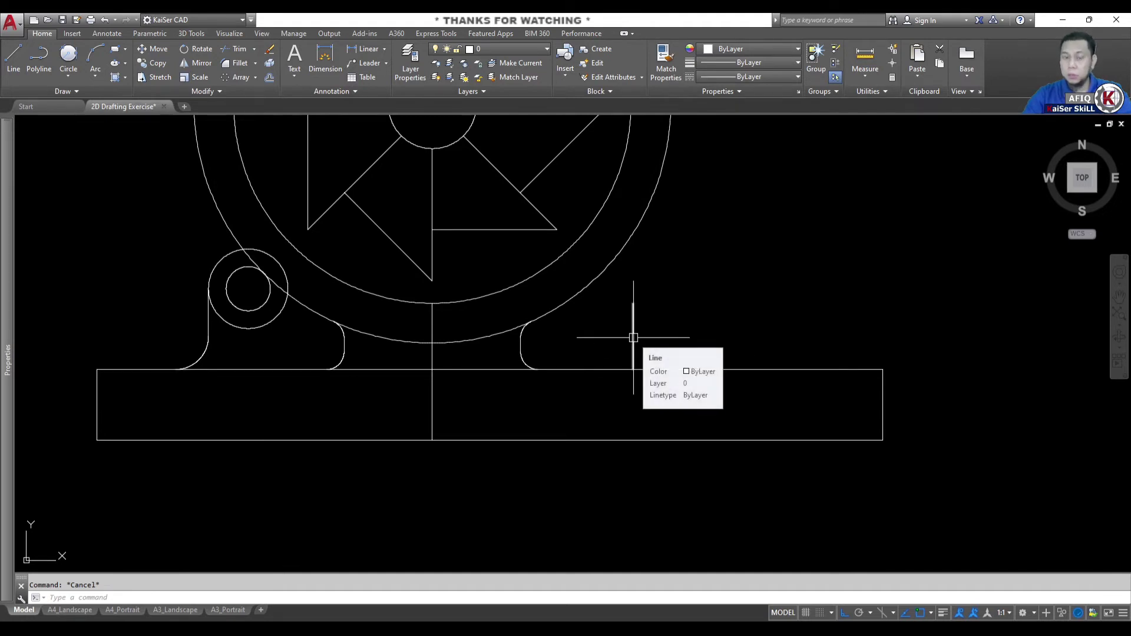
pyautogui.scroll(4, 633, 338)
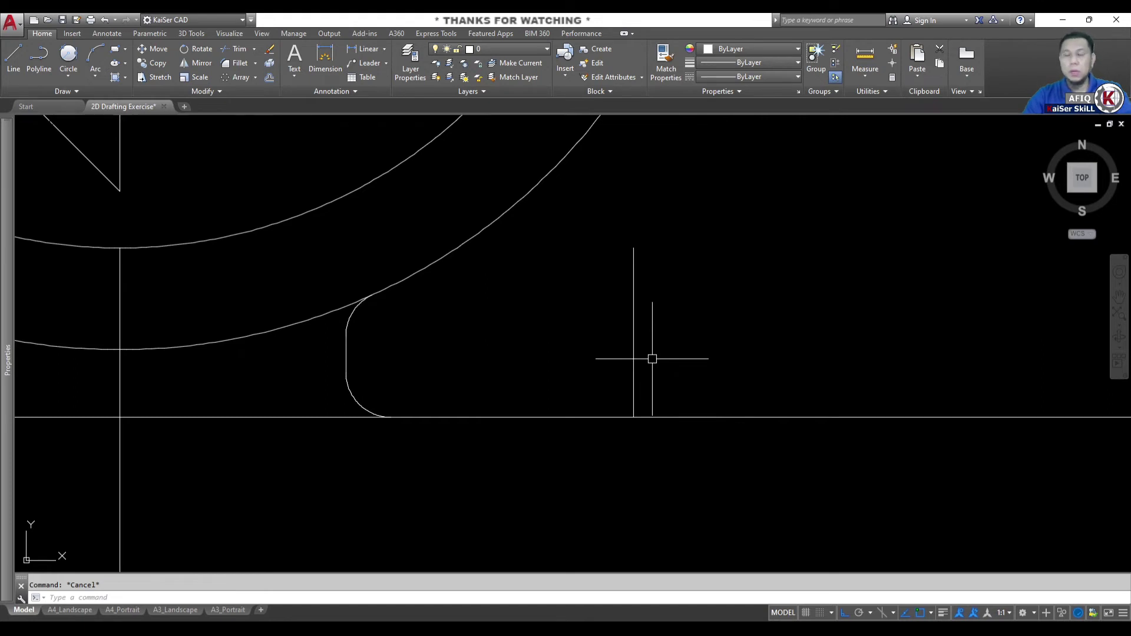
pyautogui.scroll(-2, 652, 358)
pyautogui.scroll(-2, 642, 355)
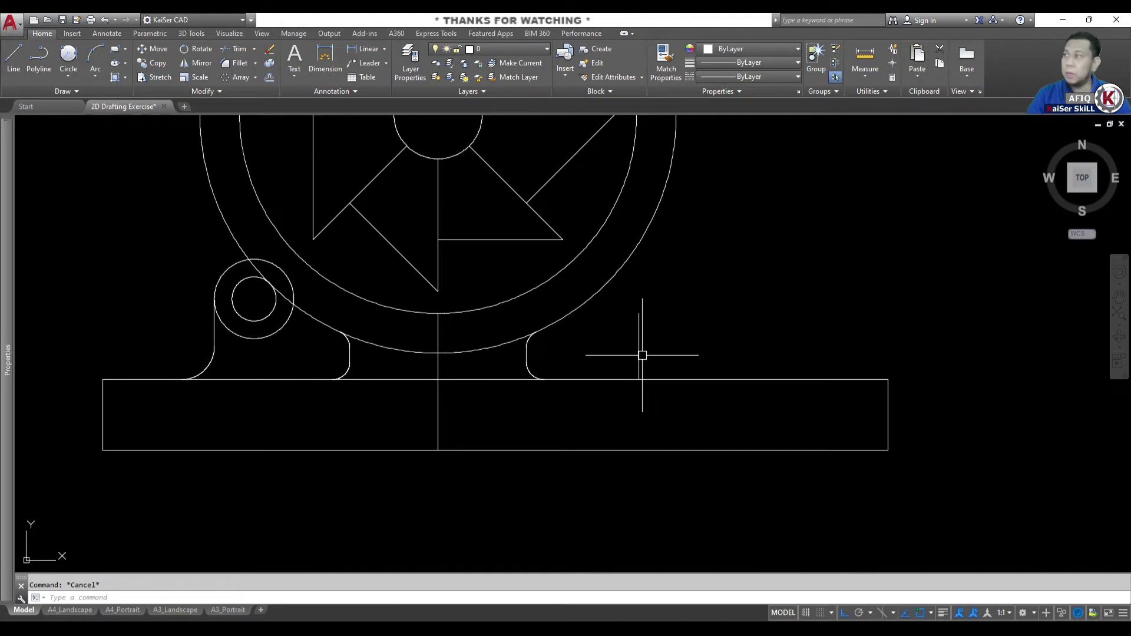
# Rotate the stub line -12° about its bottom endpoint.
pyautogui.write('ro')
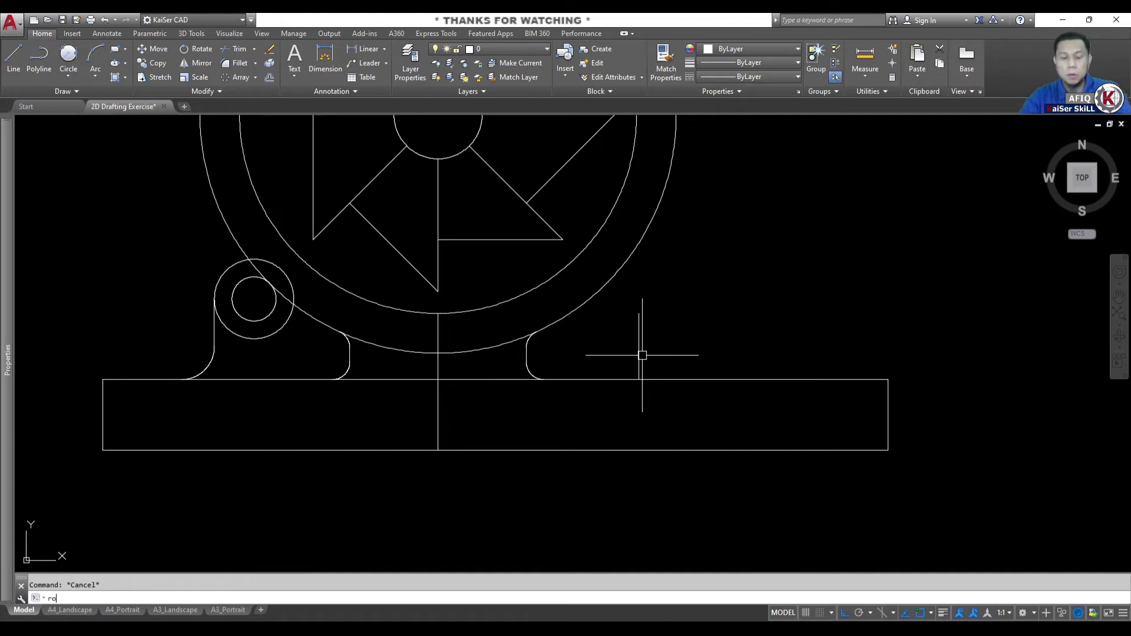
pyautogui.press('Return')
pyautogui.click(635, 351)
pyautogui.press('Return')
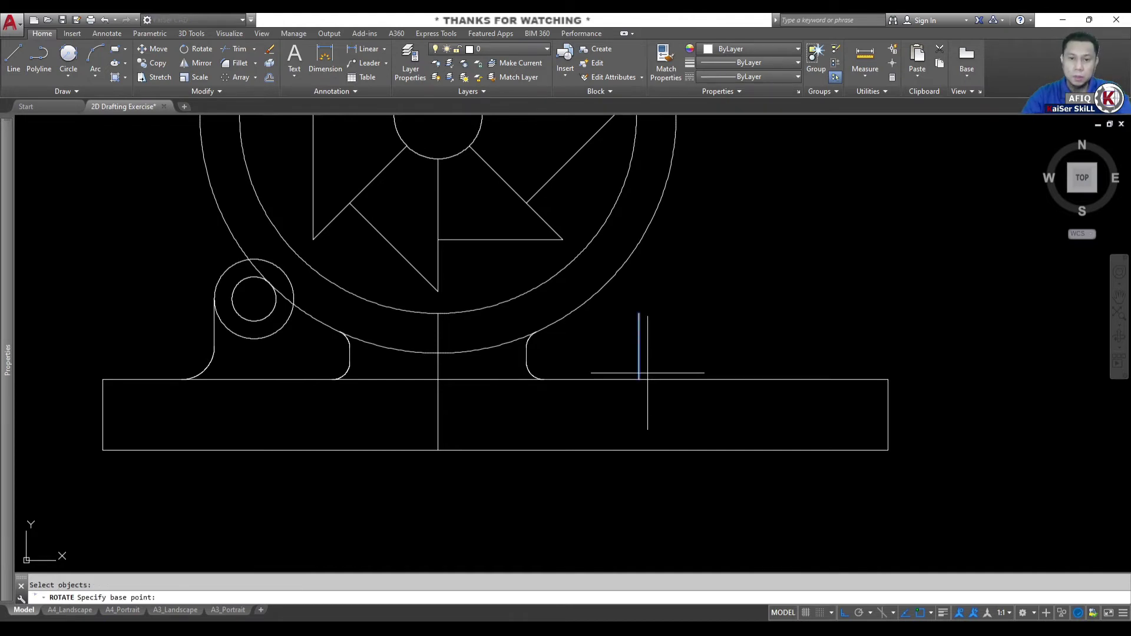
pyautogui.click(639, 379)
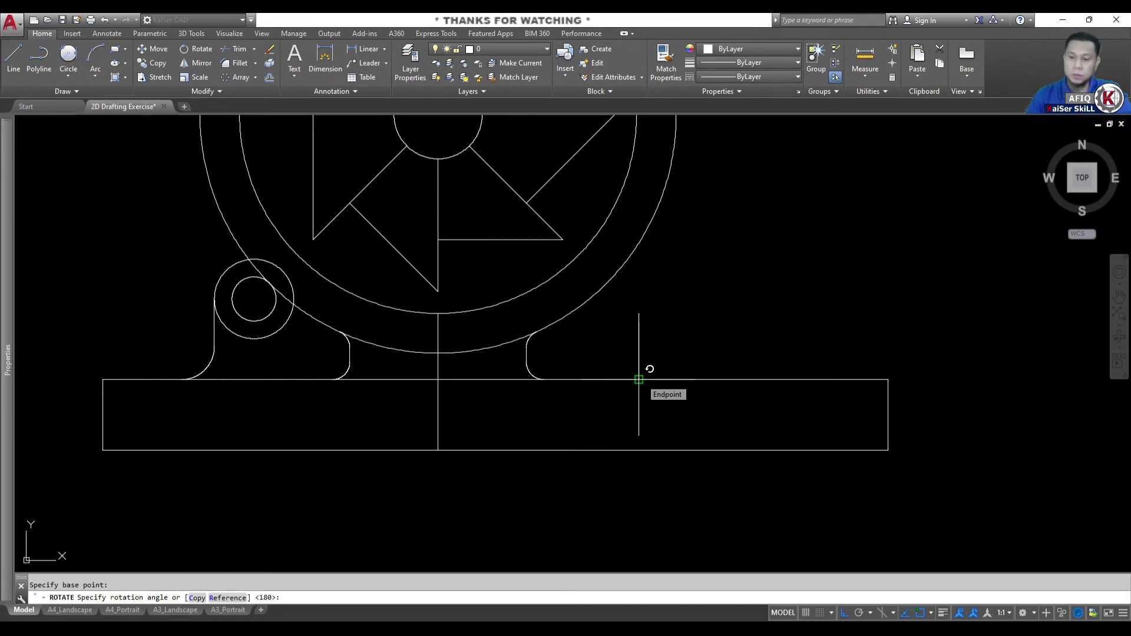
pyautogui.write('-12')
pyautogui.press('Return')
pyautogui.press('Escape')
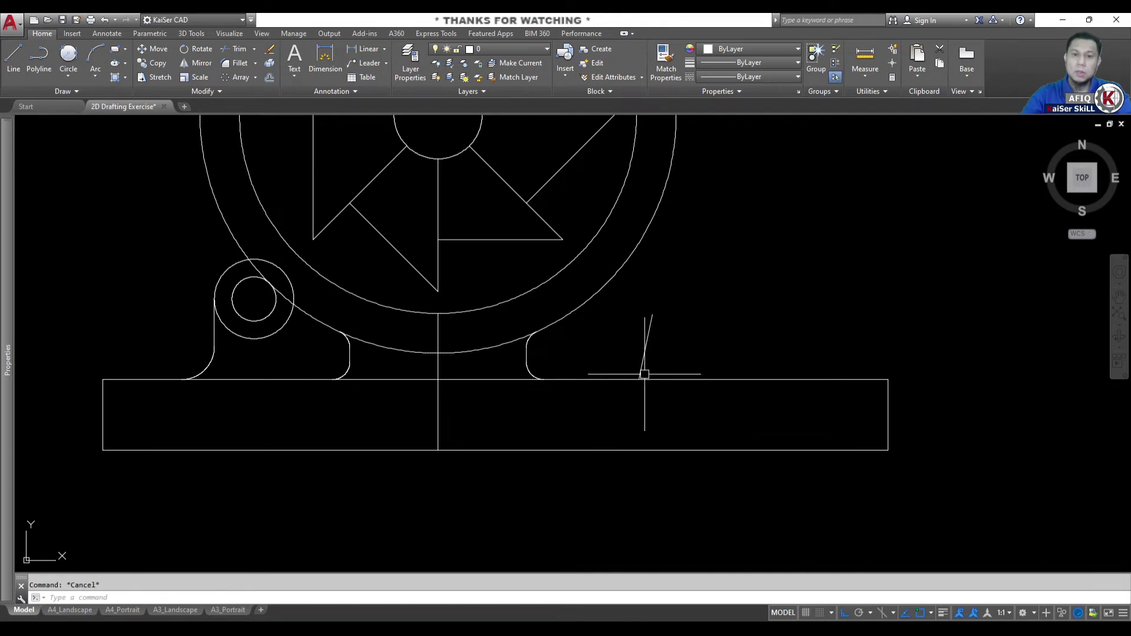
pyautogui.scroll(6, 644, 374)
pyautogui.moveTo(692, 359); pyautogui.dragTo(601, 355, button='middle')
# Measure the angle between the slanted line and base top to confirm 78°, then view the PDF.
pyautogui.write('DAN')
pyautogui.press('Return')
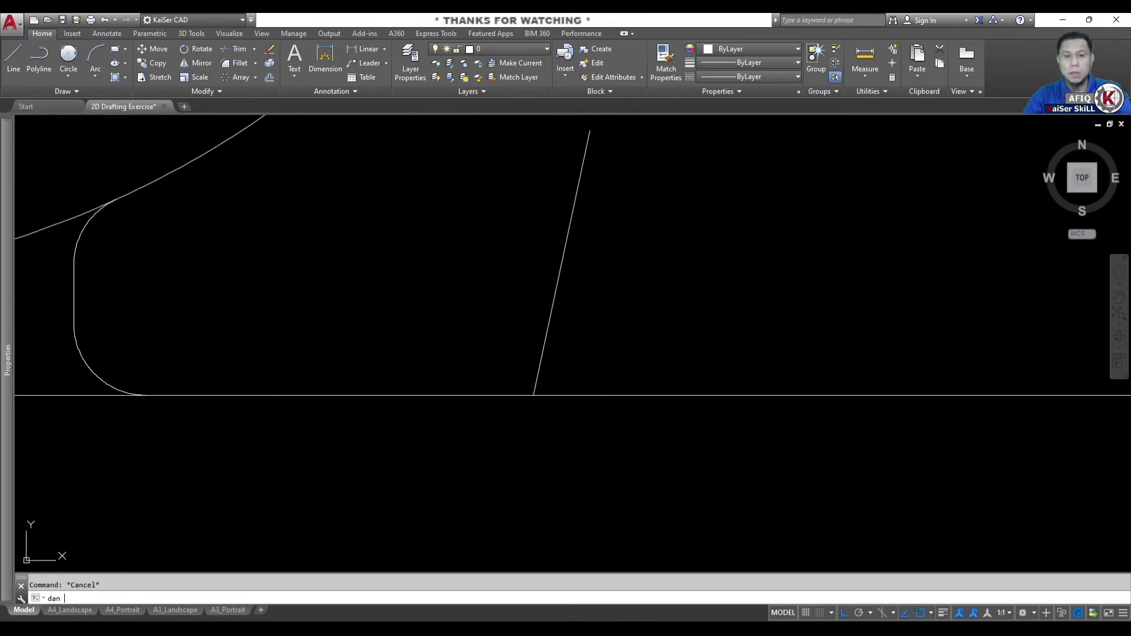
pyautogui.press('Return')
pyautogui.click(557, 286)
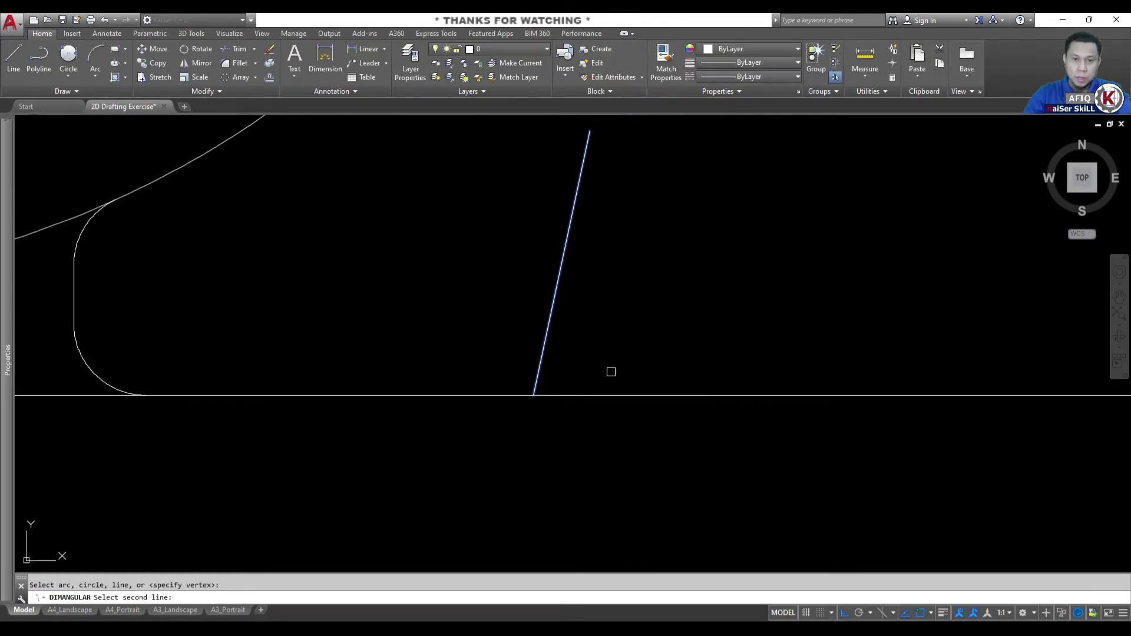
pyautogui.click(607, 392)
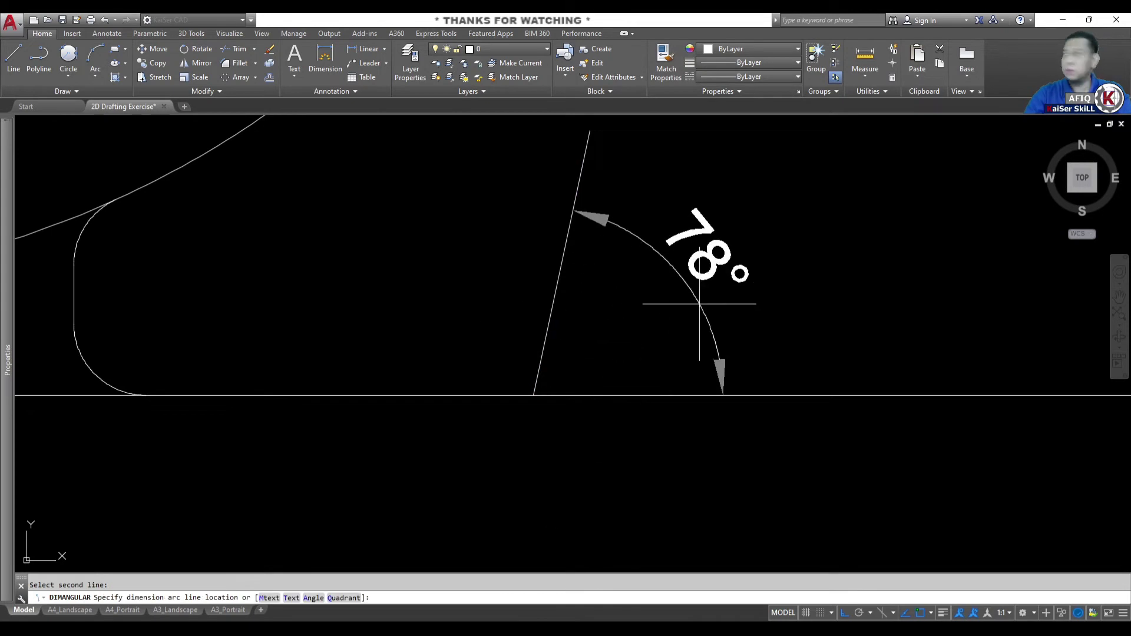
pyautogui.press('Escape')
pyautogui.scroll(-3, 696, 304)
pyautogui.scroll(-1, 661, 321)
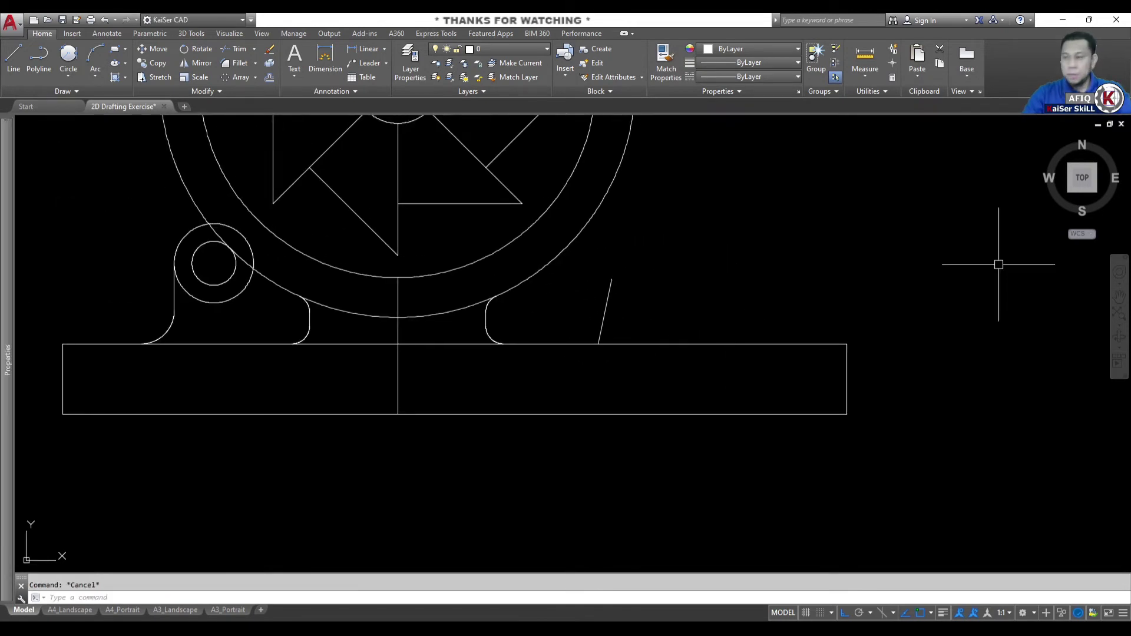
pyautogui.hotkey('alt', 'Tab')
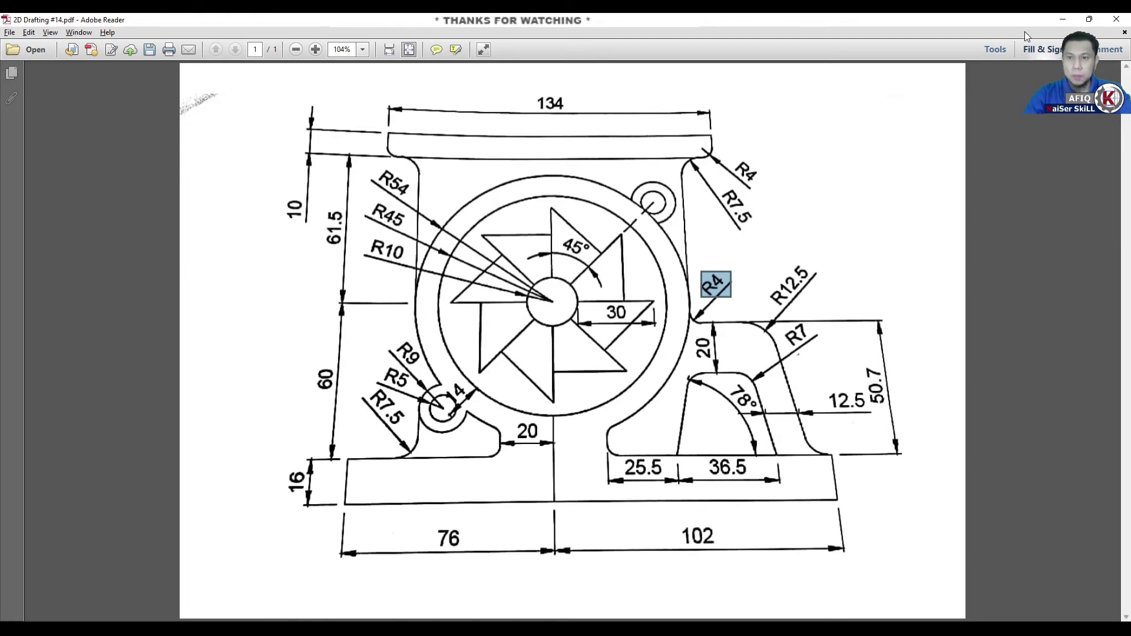
# Copy the slanted leg line 36.5 units to the right.
pyautogui.click(1060, 21)
pyautogui.write('co')
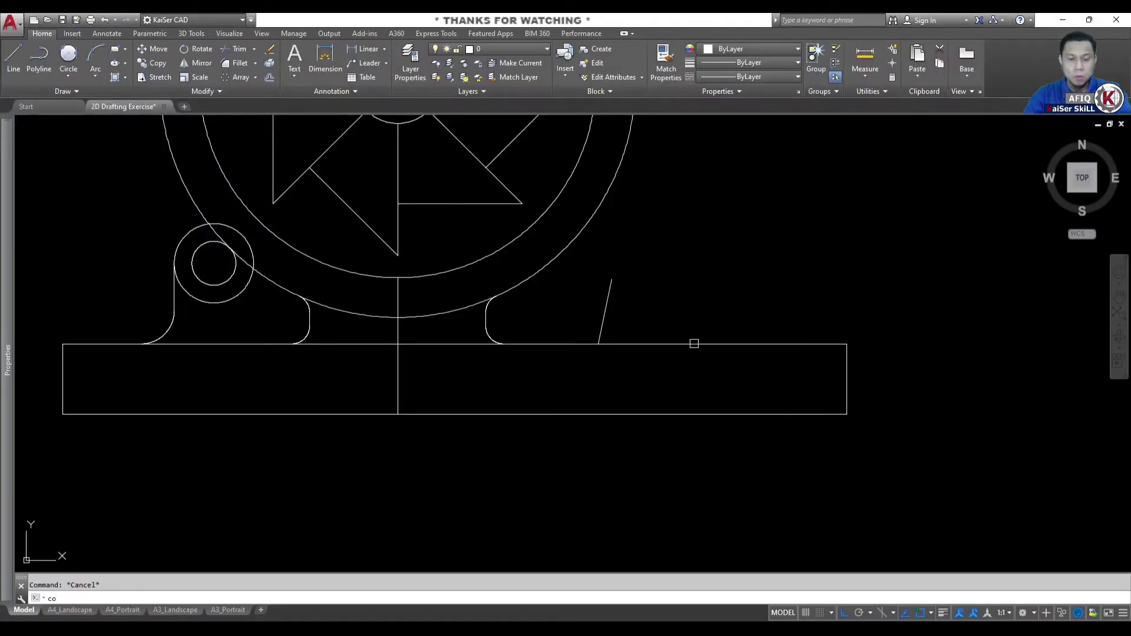
pyautogui.press('Return')
pyautogui.click(604, 316)
pyautogui.press('Return')
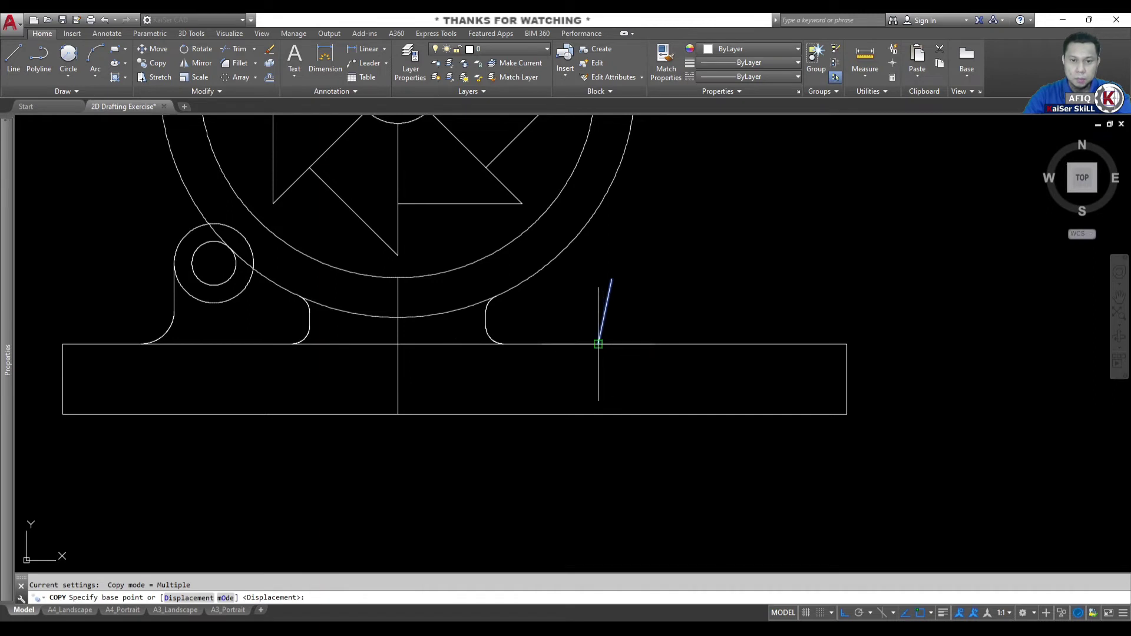
pyautogui.click(598, 344)
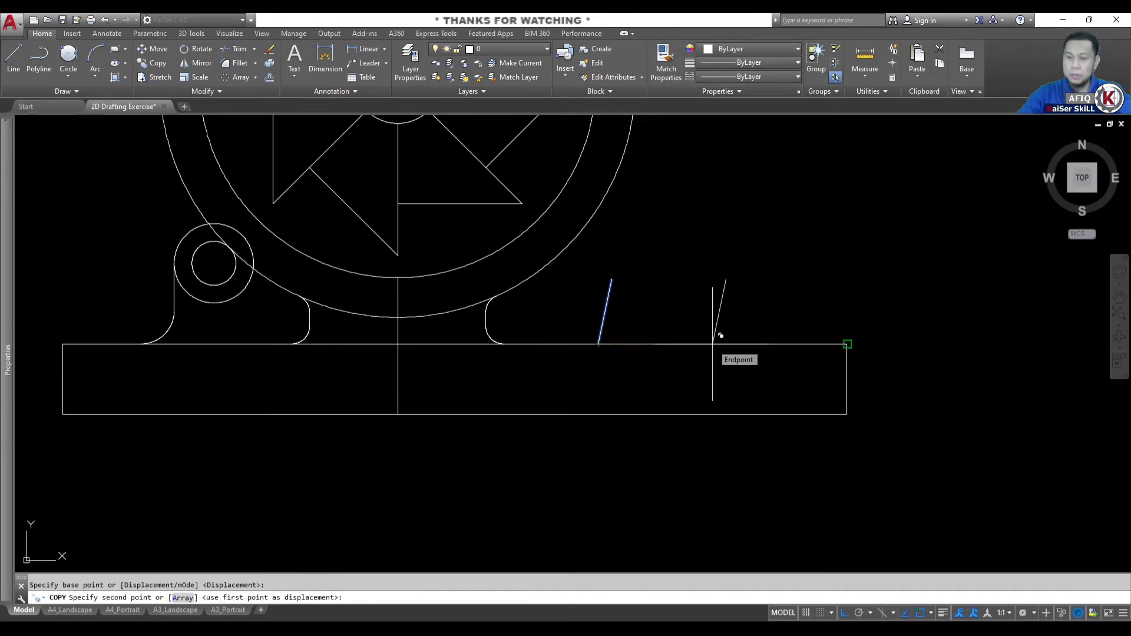
pyautogui.write('36.5')
pyautogui.press('Return')
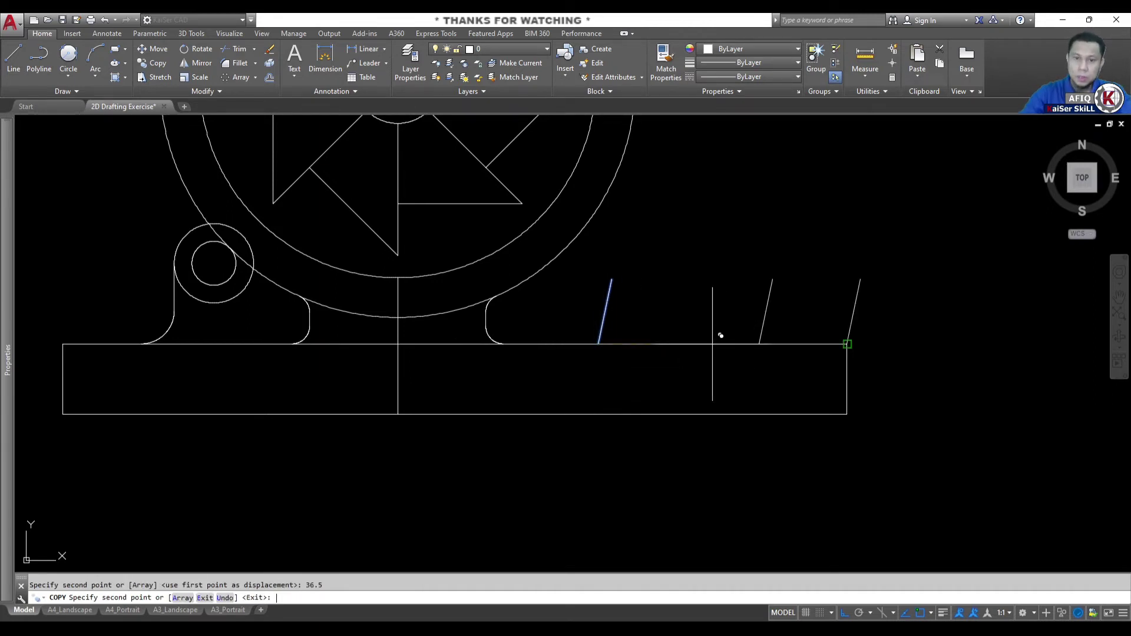
pyautogui.press('Escape')
pyautogui.scroll(4, 752, 321)
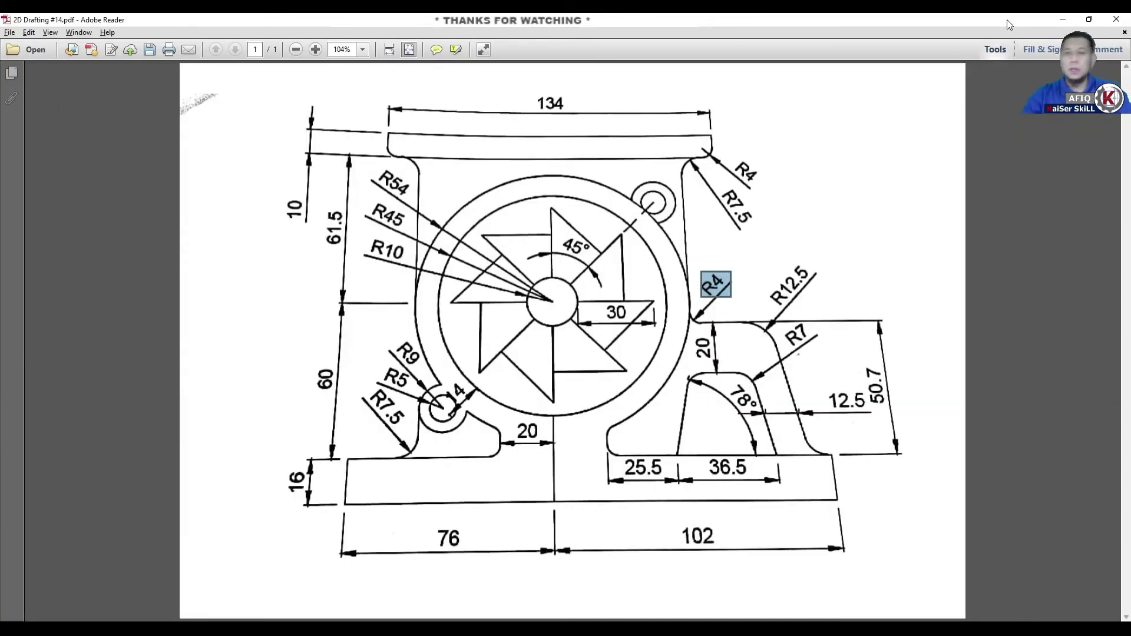
# Mirror the copied leg about a vertical axis, erasing the source, so it slants the opposite way.
pyautogui.click(1063, 20)
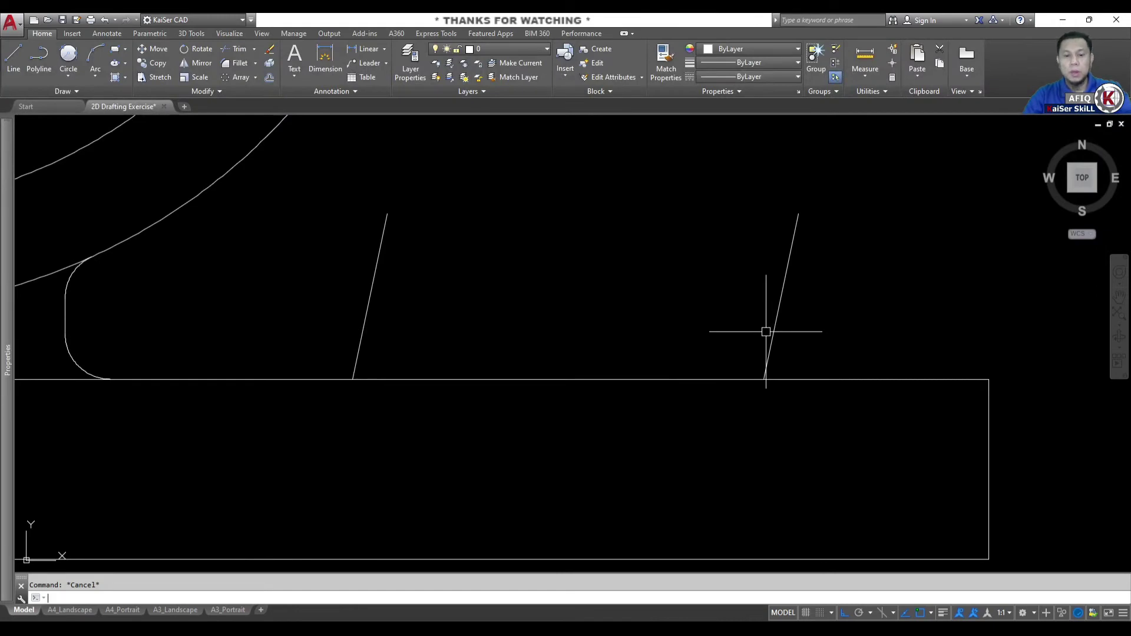
pyautogui.write('mi')
pyautogui.press('Return')
pyautogui.click(779, 309)
pyautogui.press('Return')
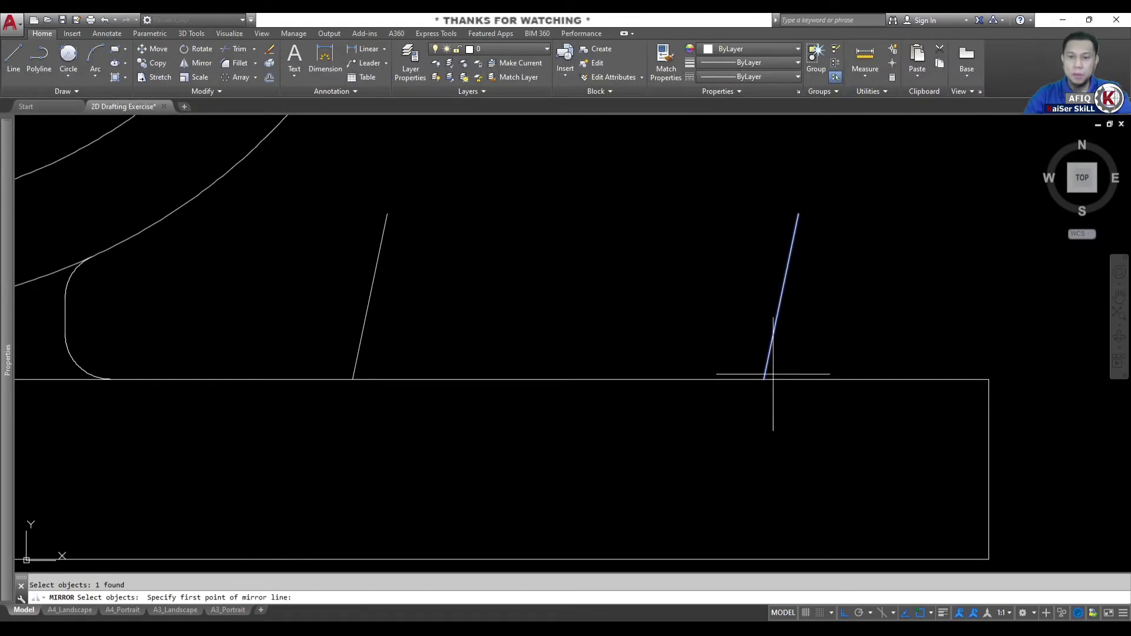
pyautogui.click(763, 380)
pyautogui.click(757, 201)
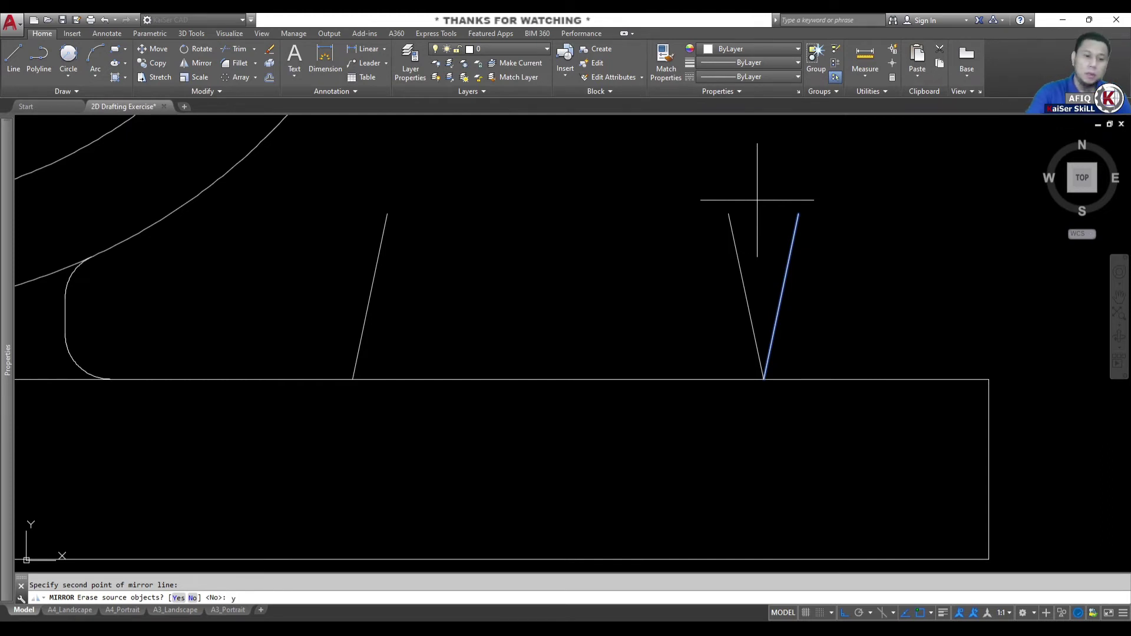
pyautogui.write('y')
pyautogui.press('Return')
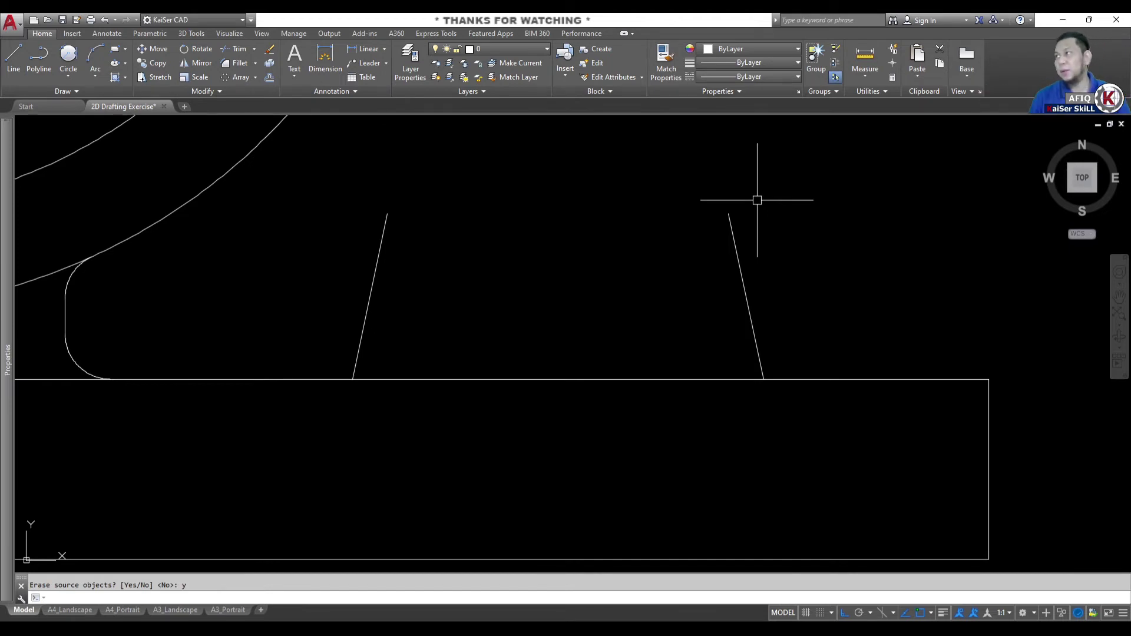
pyautogui.scroll(-5, 757, 200)
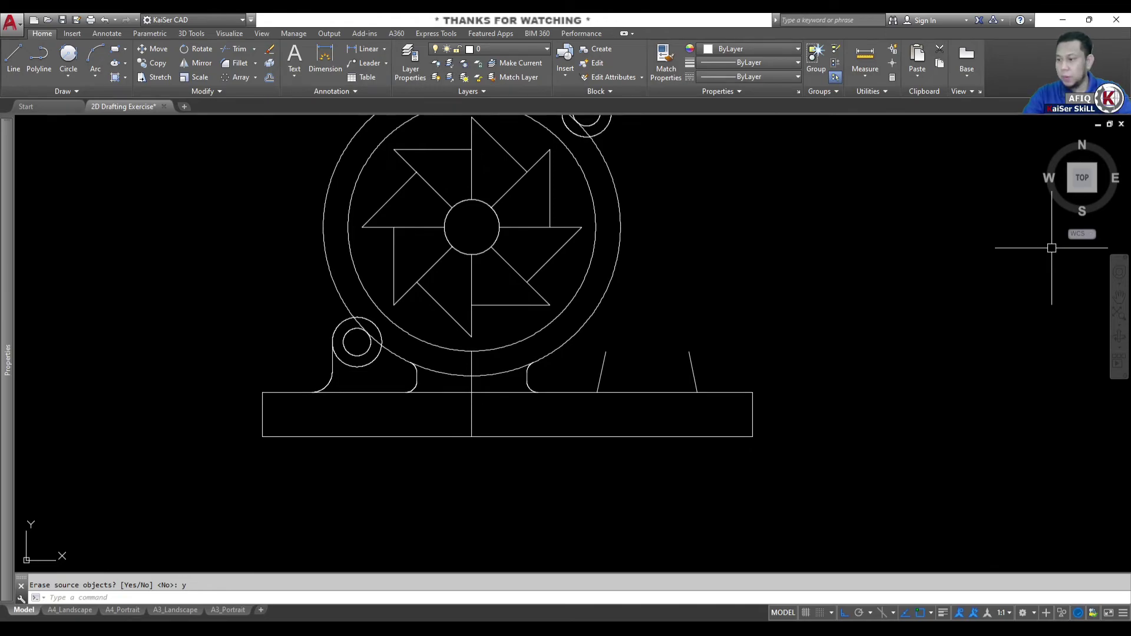
pyautogui.hotkey('alt', 'Tab')
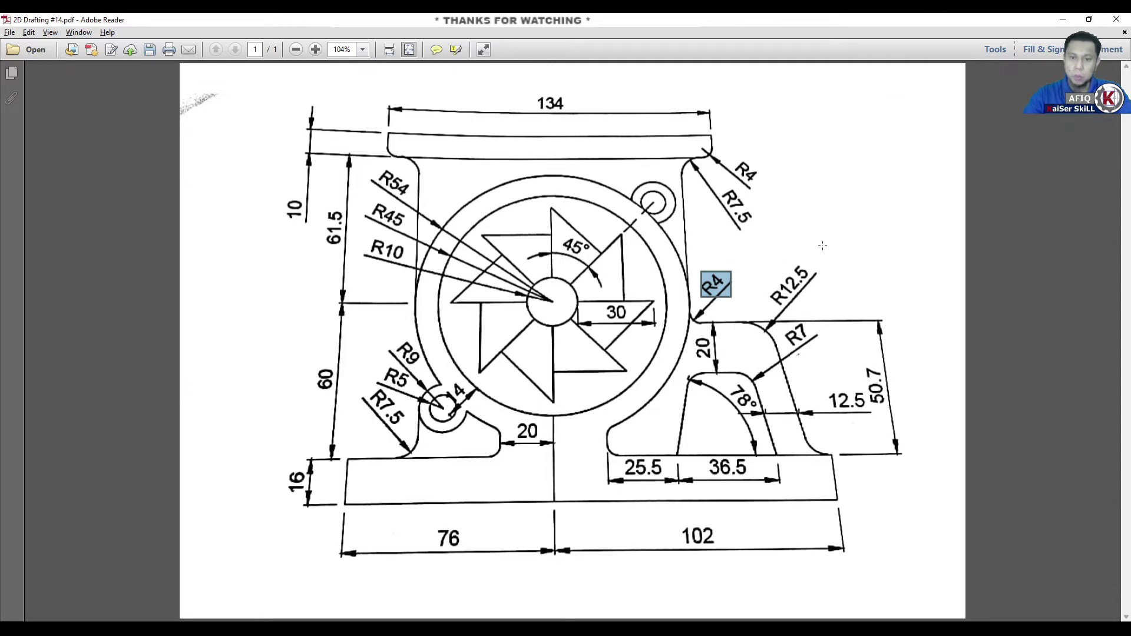
# Offset the base's top line 50.7 upward in the CAD drawing.
pyautogui.click(1054, 19)
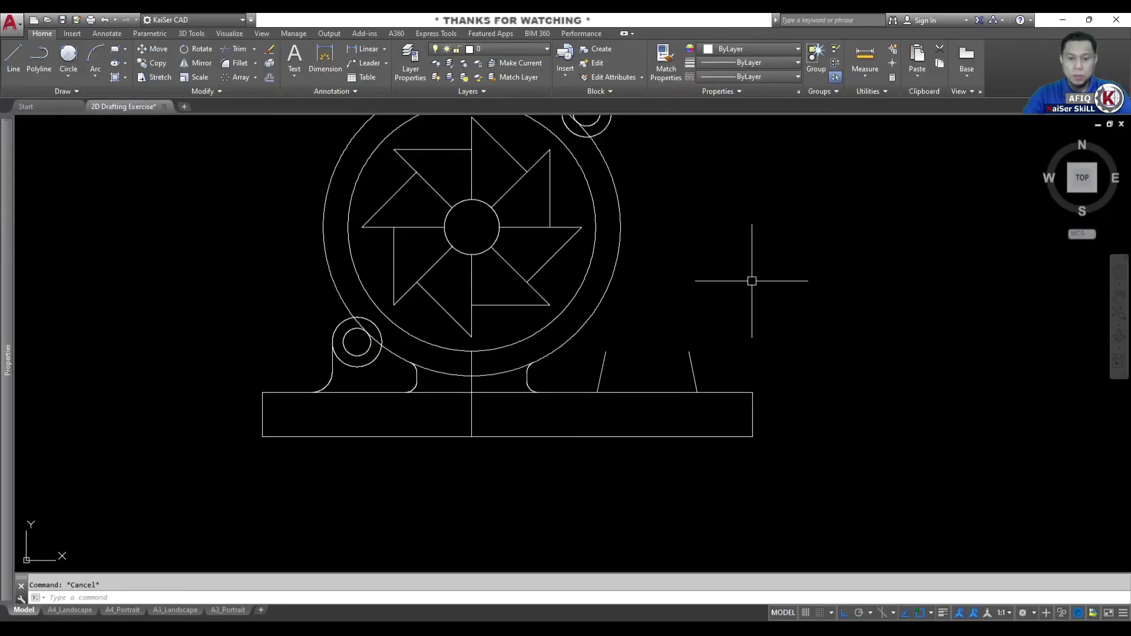
pyautogui.write('o')
pyautogui.press('Return')
pyautogui.write('50.7')
pyautogui.press('Return')
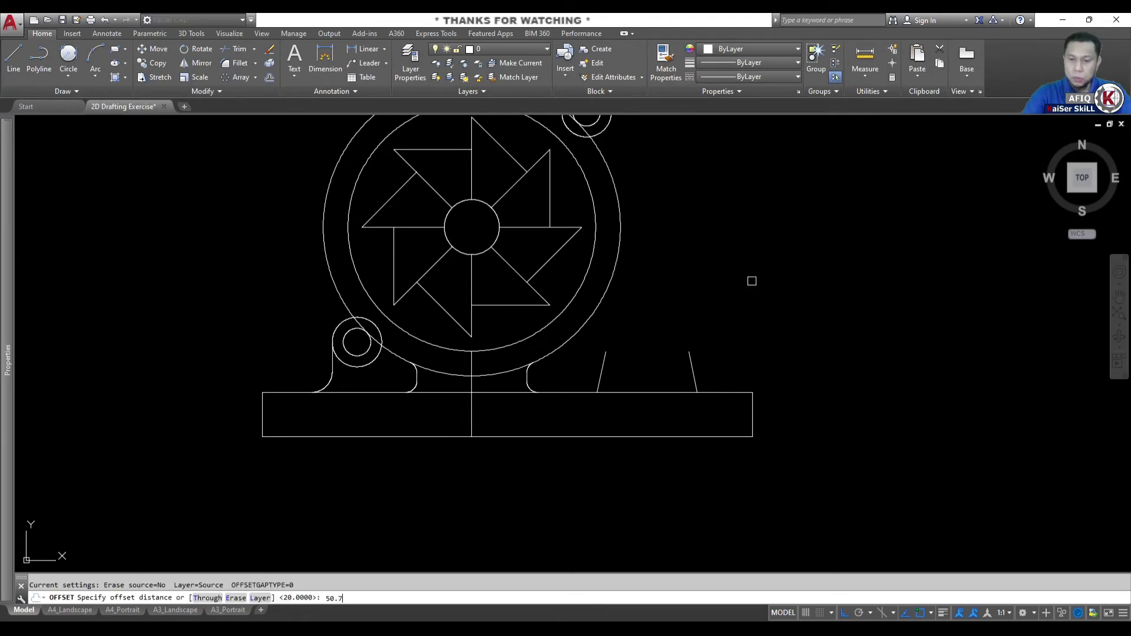
pyautogui.click(717, 395)
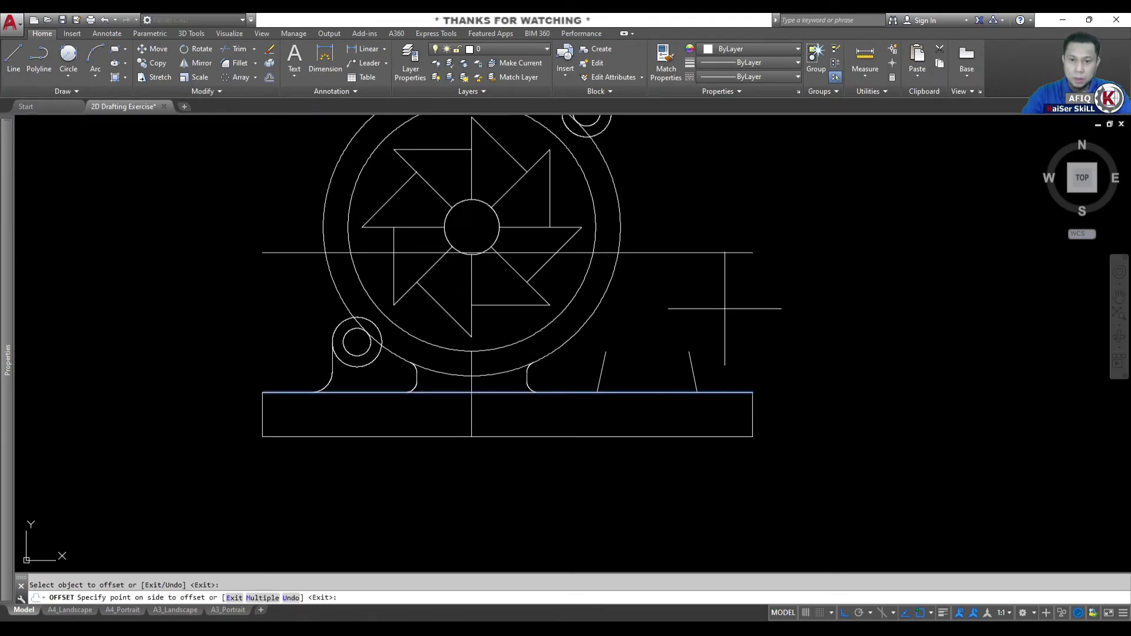
pyautogui.click(723, 276)
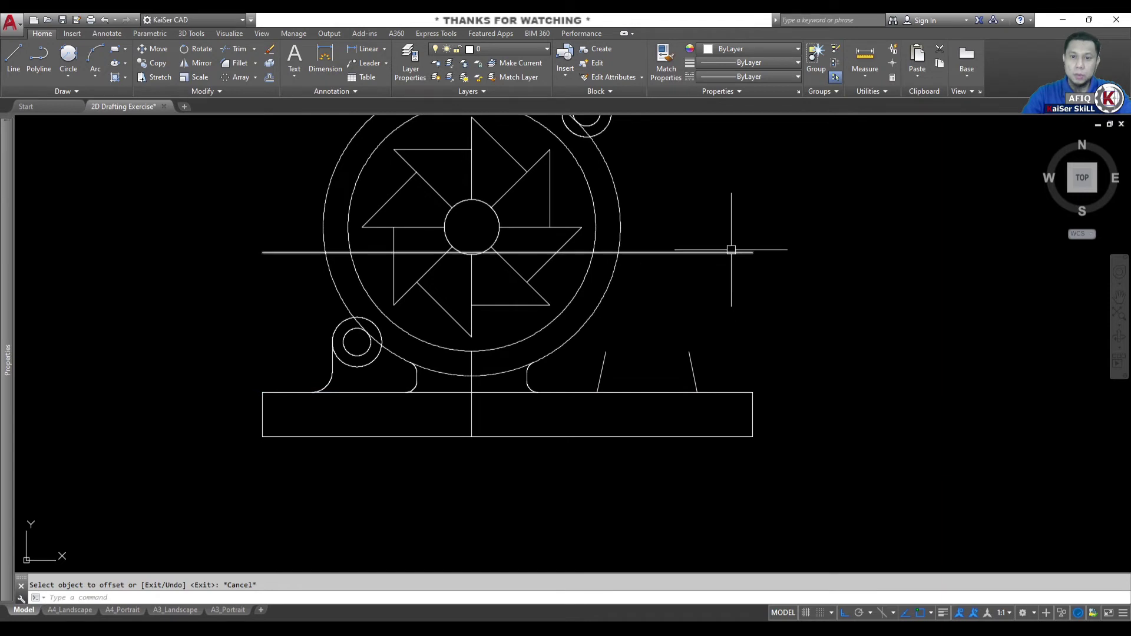
pyautogui.press('Escape')
# Offset the new 50.7 line 20 downward, then bring the reference PDF back up.
pyautogui.write('o')
pyautogui.press('Return')
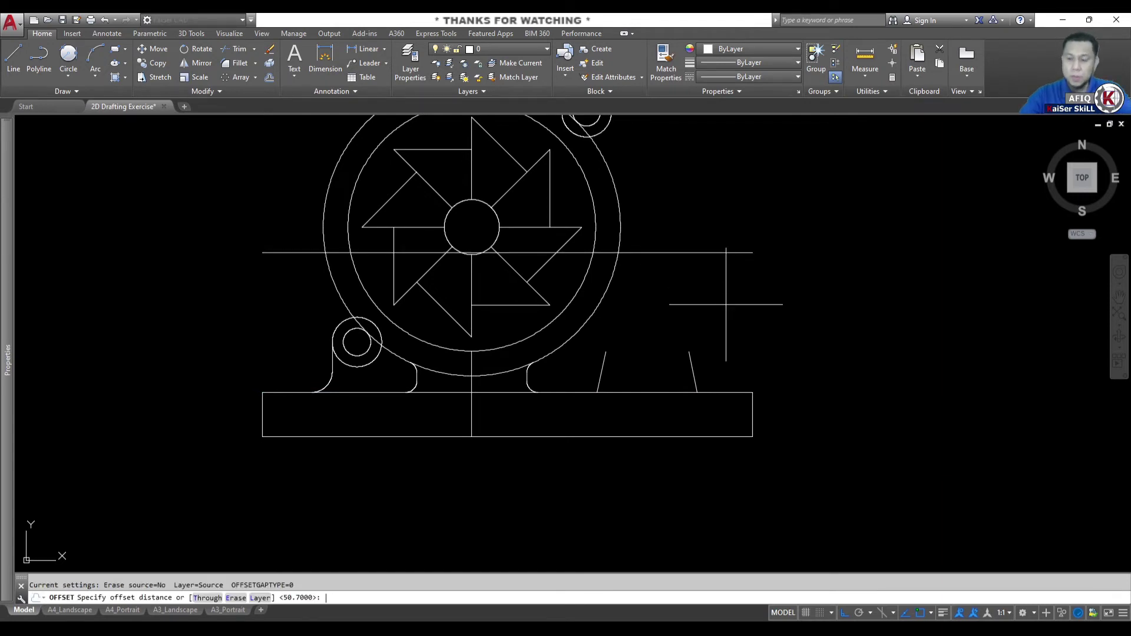
pyautogui.write('20')
pyautogui.press('Return')
pyautogui.click(706, 252)
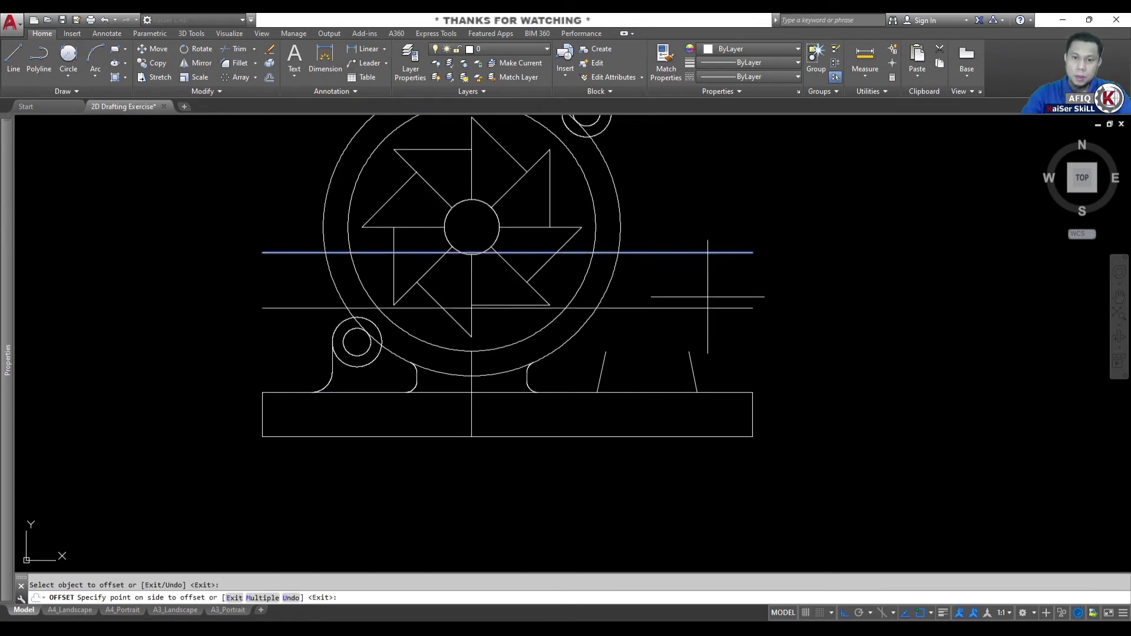
pyautogui.click(732, 317)
pyautogui.press('Escape')
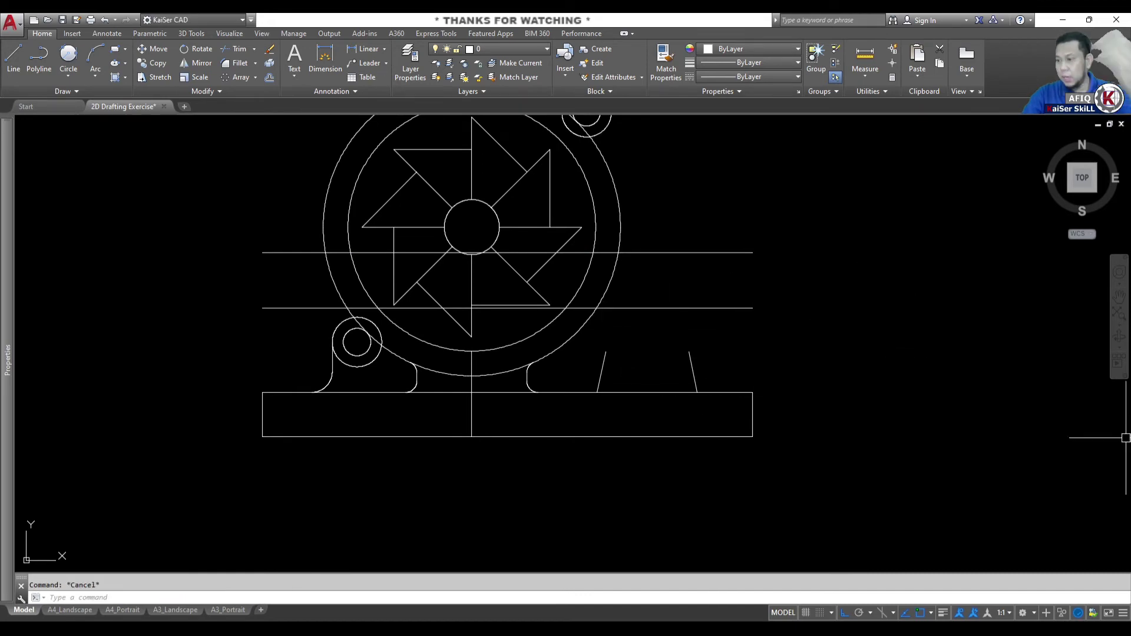
pyautogui.hotkey('alt', 'Tab')
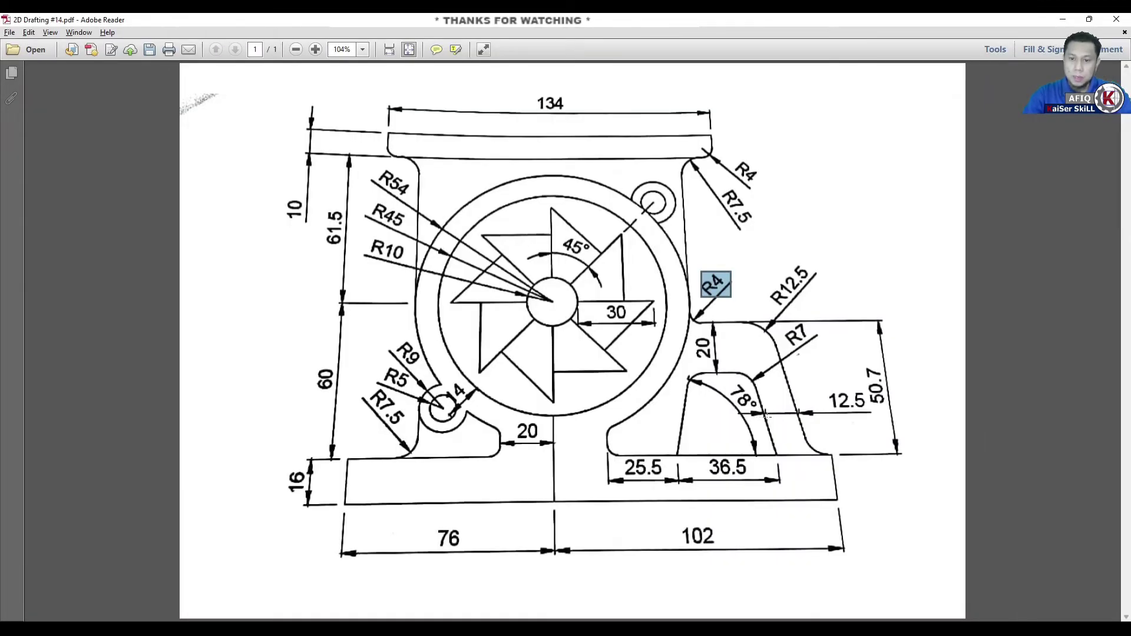
# Zoom the reference PDF to 200% and hand-pan to the right support's 78°, 12.5 and 36.5 dimensions.
pyautogui.keyDown('ctrl'); pyautogui.scroll(3, 795, 417); pyautogui.keyUp('ctrl')
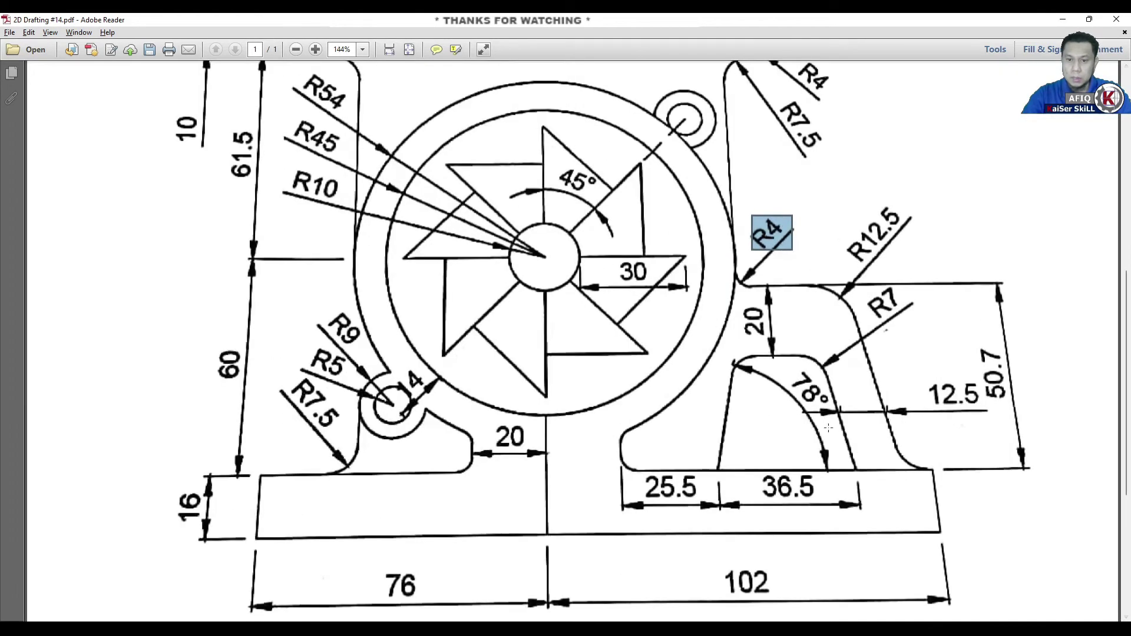
pyautogui.keyDown('ctrl'); pyautogui.scroll(2, 868, 419); pyautogui.keyUp('ctrl')
pyautogui.rightClick(864, 365)
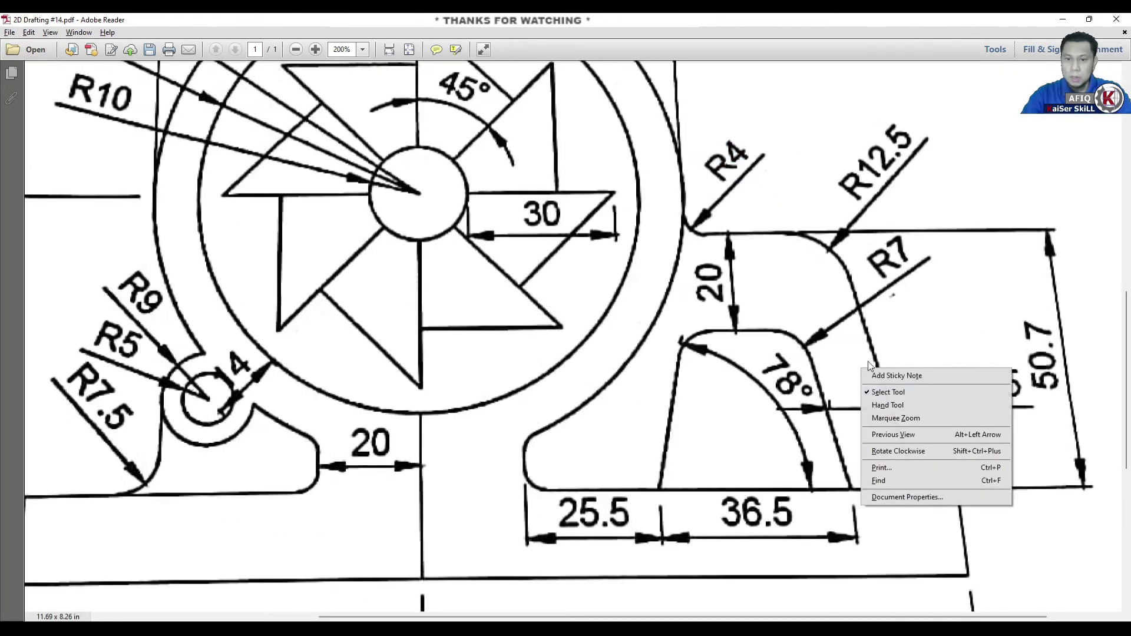
pyautogui.click(906, 404)
pyautogui.moveTo(936, 423); pyautogui.dragTo(791, 422)
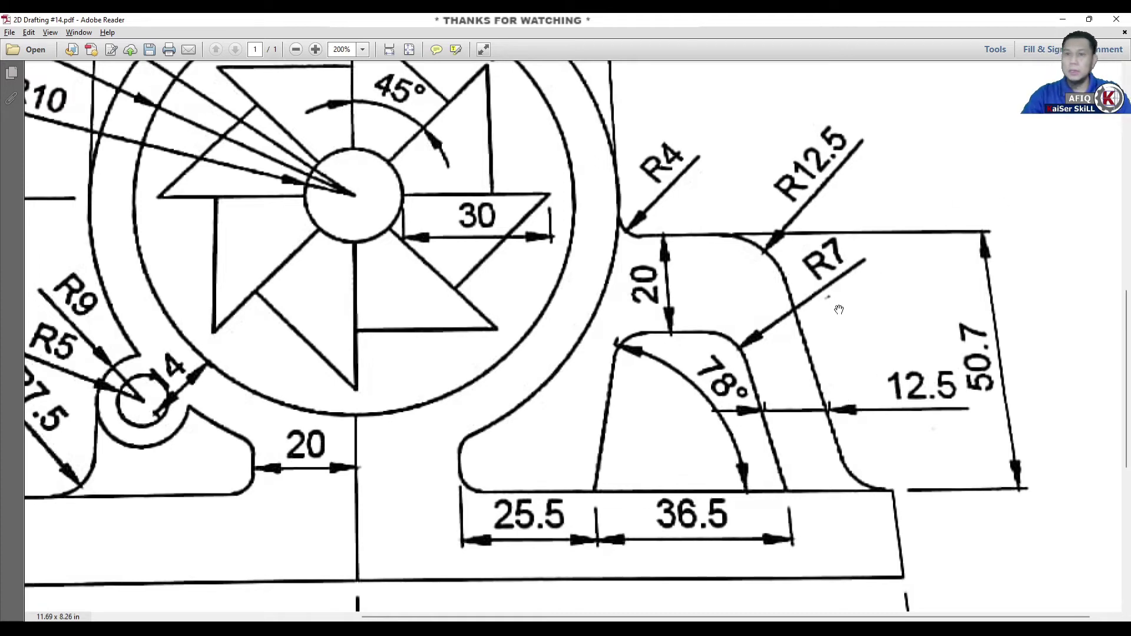
# Back in AutoCAD, frame the right slanted leg lines, keeping Linear as the dimension type.
pyautogui.click(1063, 20)
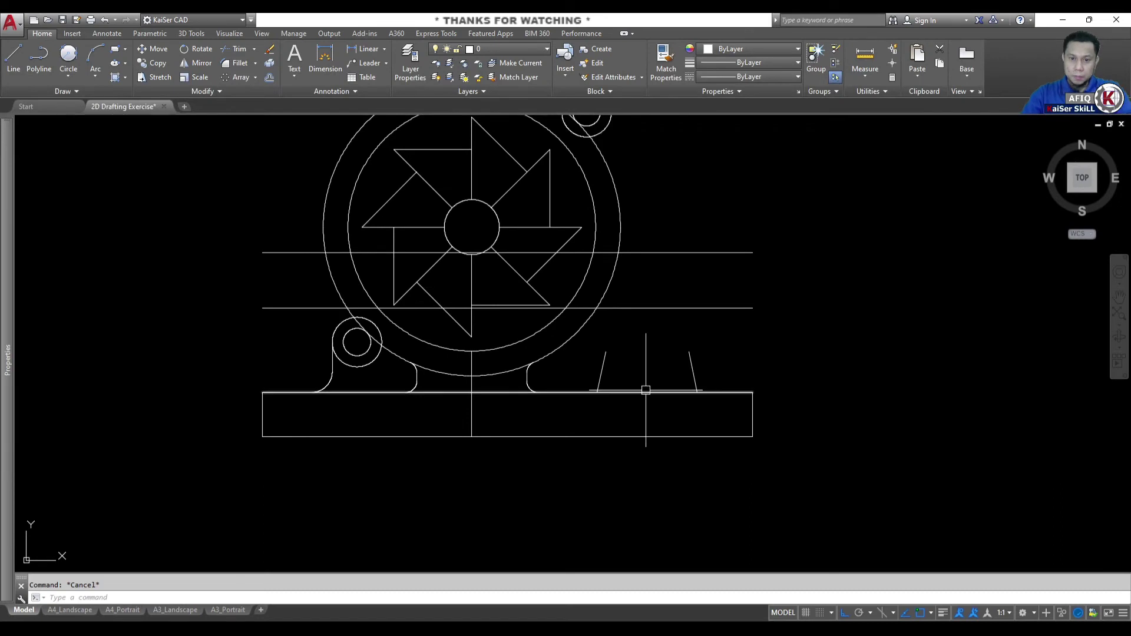
pyautogui.scroll(3, 705, 368)
pyautogui.moveTo(706, 371); pyautogui.dragTo(658, 361, button='middle')
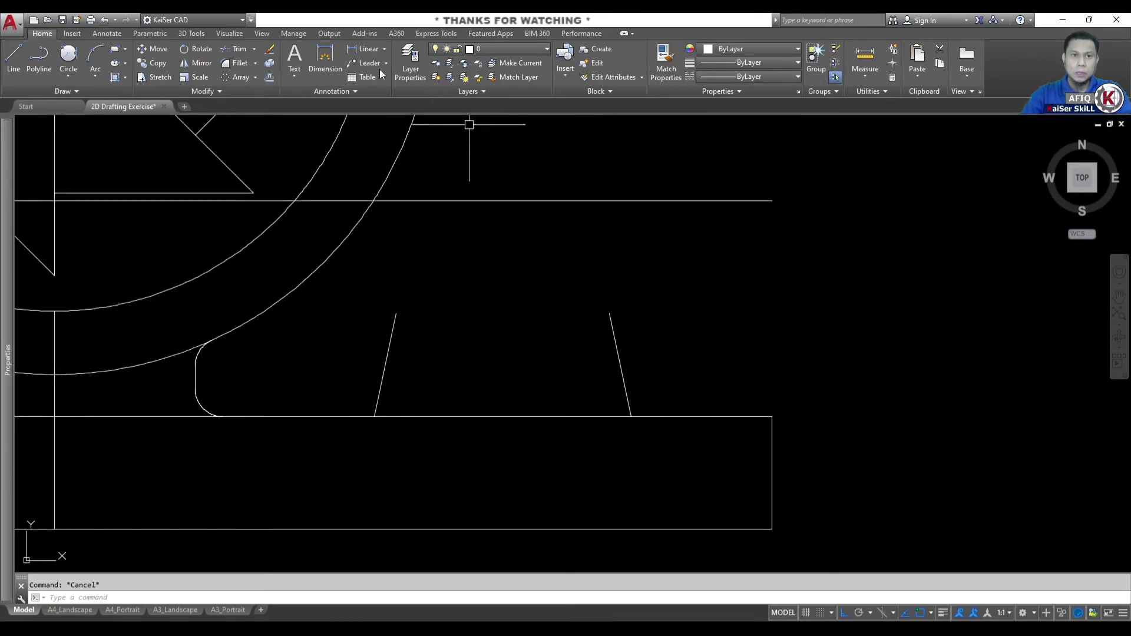
pyautogui.click(383, 50)
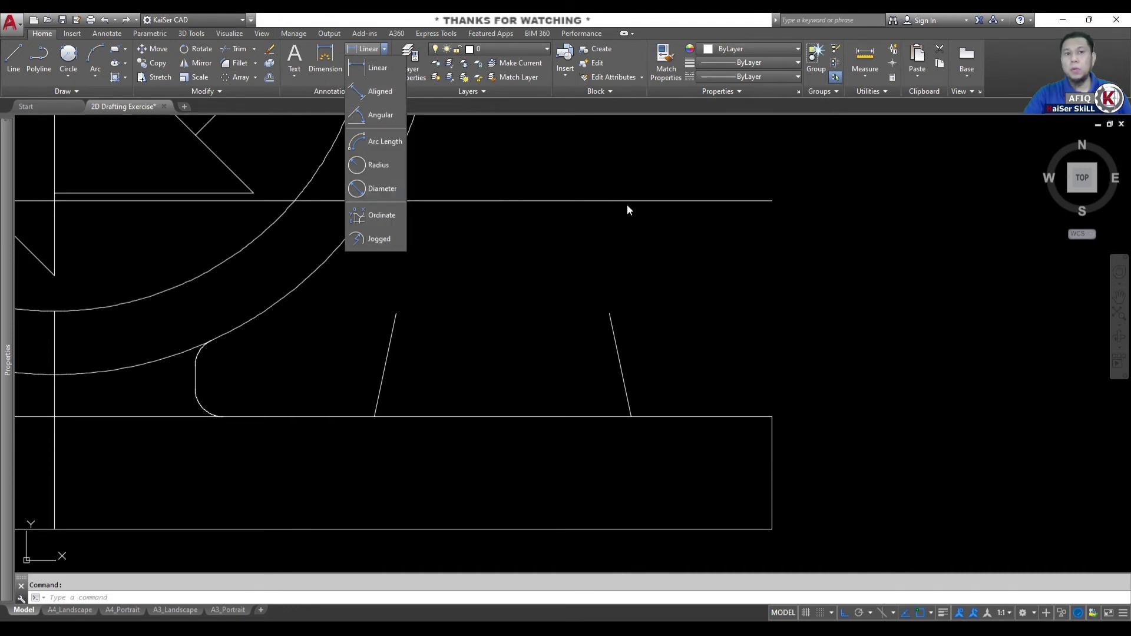
pyautogui.click(617, 220)
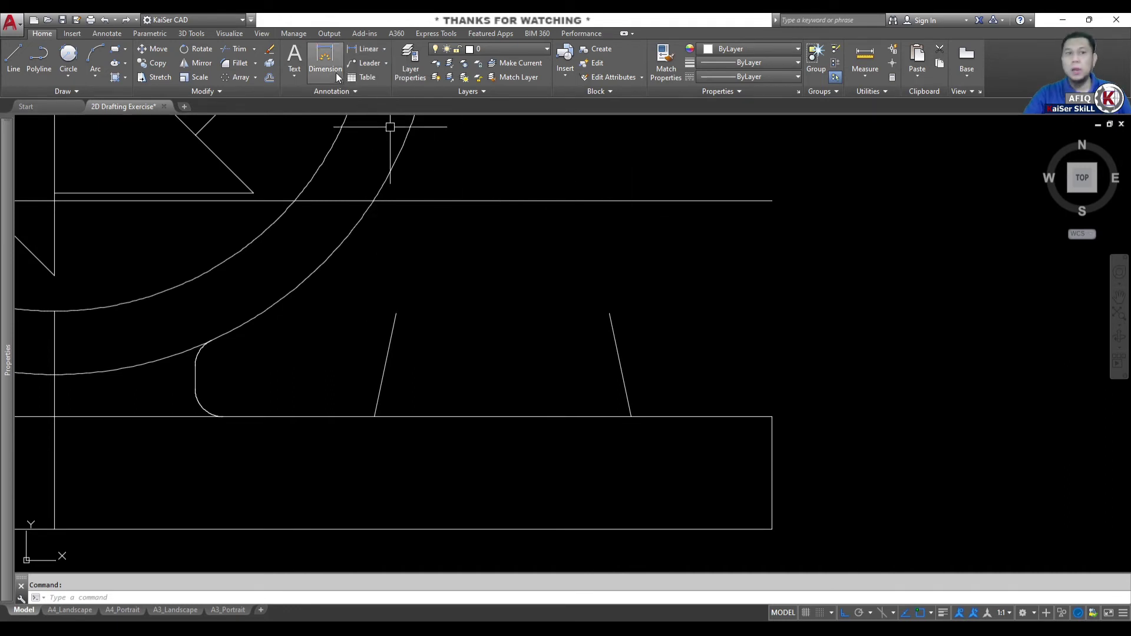
pyautogui.click(384, 49)
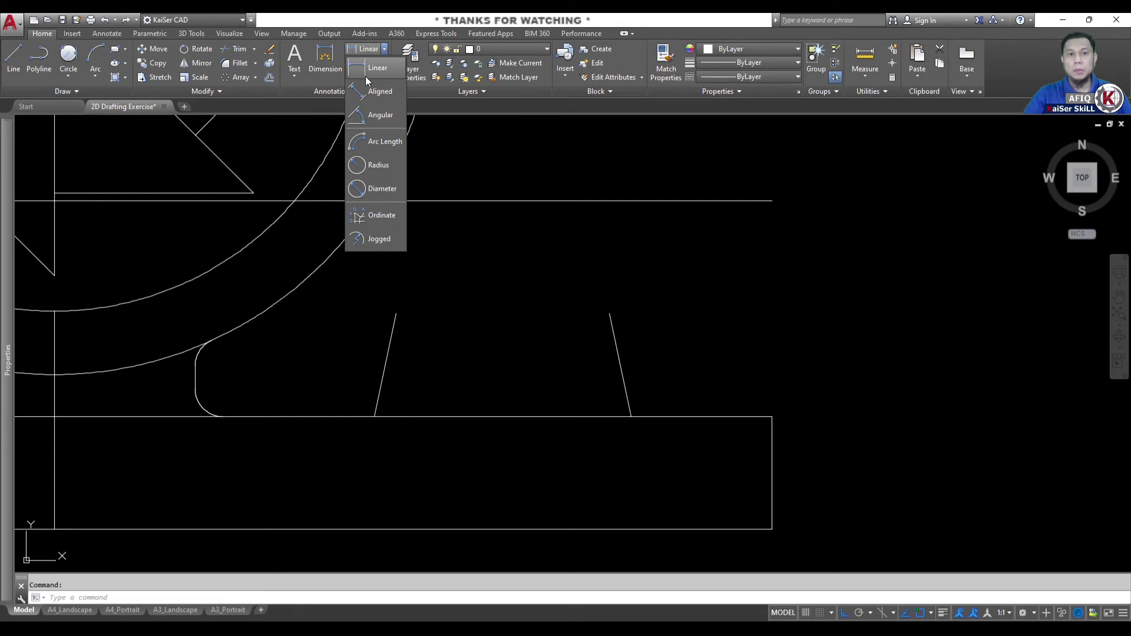
pyautogui.click(733, 386)
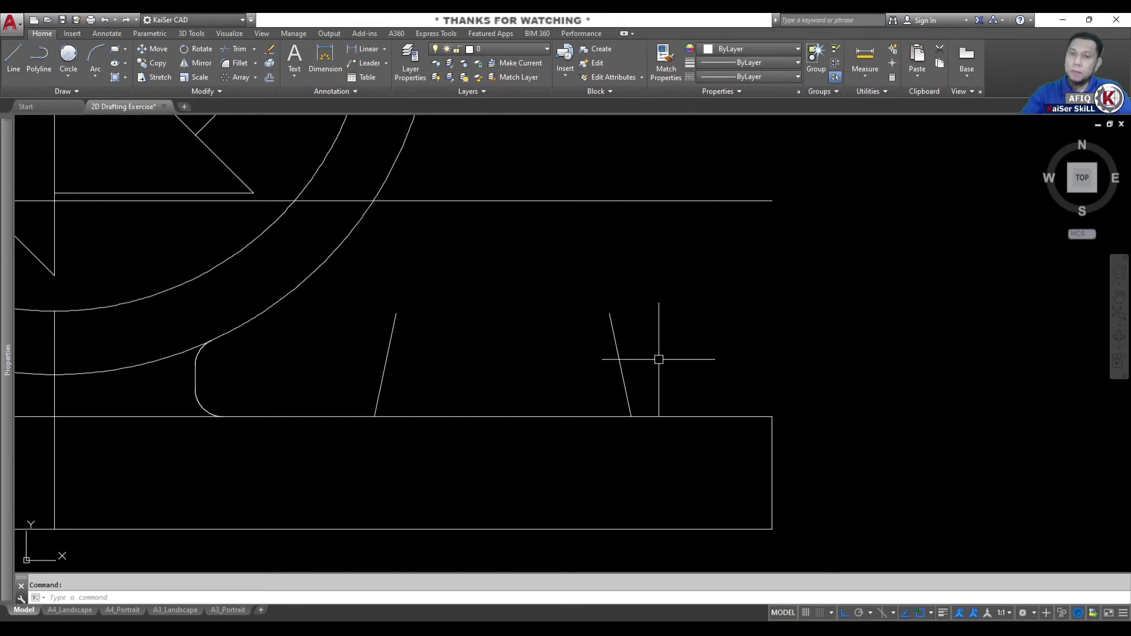
pyautogui.scroll(4, 658, 359)
pyautogui.moveTo(661, 366); pyautogui.dragTo(592, 349, button='middle')
# Copy the slanted leg line a distance of 12.5.
pyautogui.press('Escape')
pyautogui.write('co')
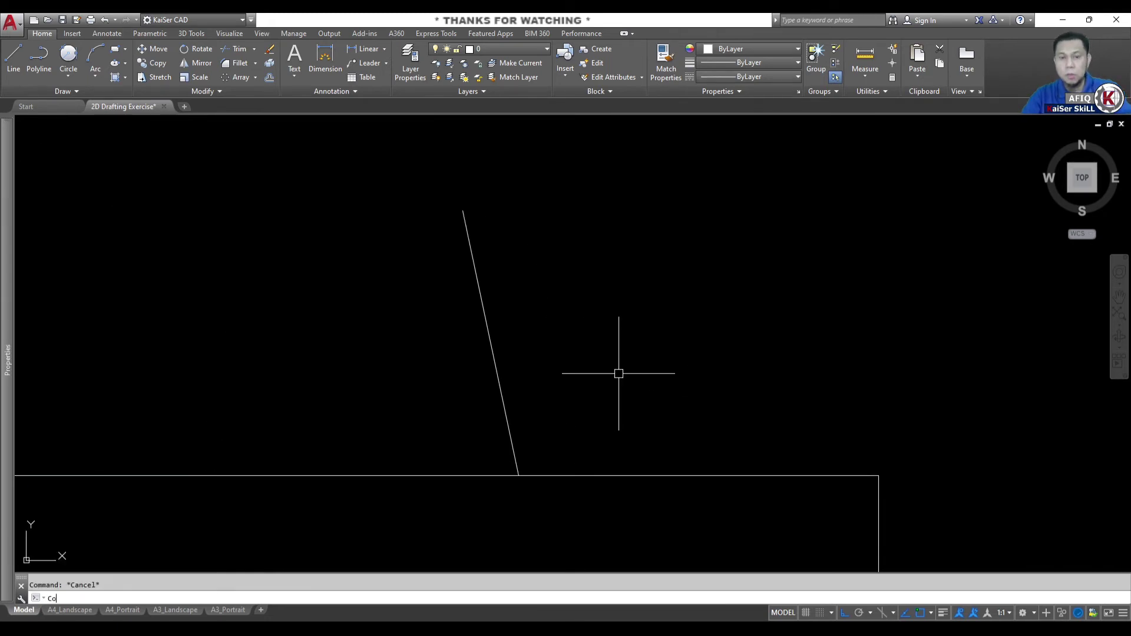
pyautogui.press('Return')
pyautogui.click(501, 389)
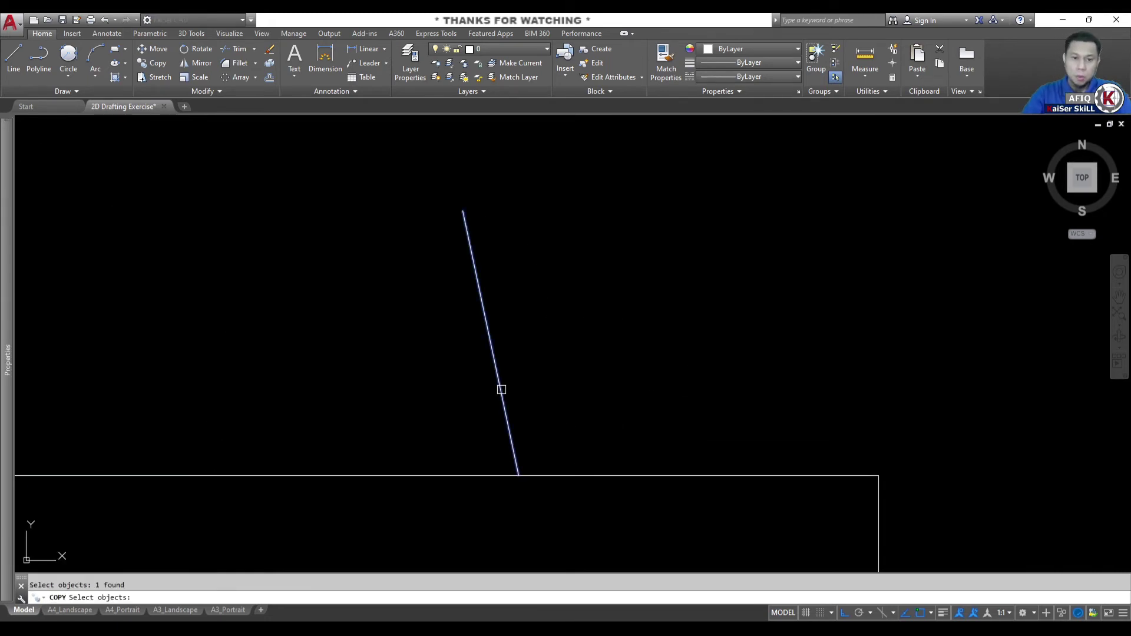
pyautogui.press('Return')
pyautogui.click(518, 475)
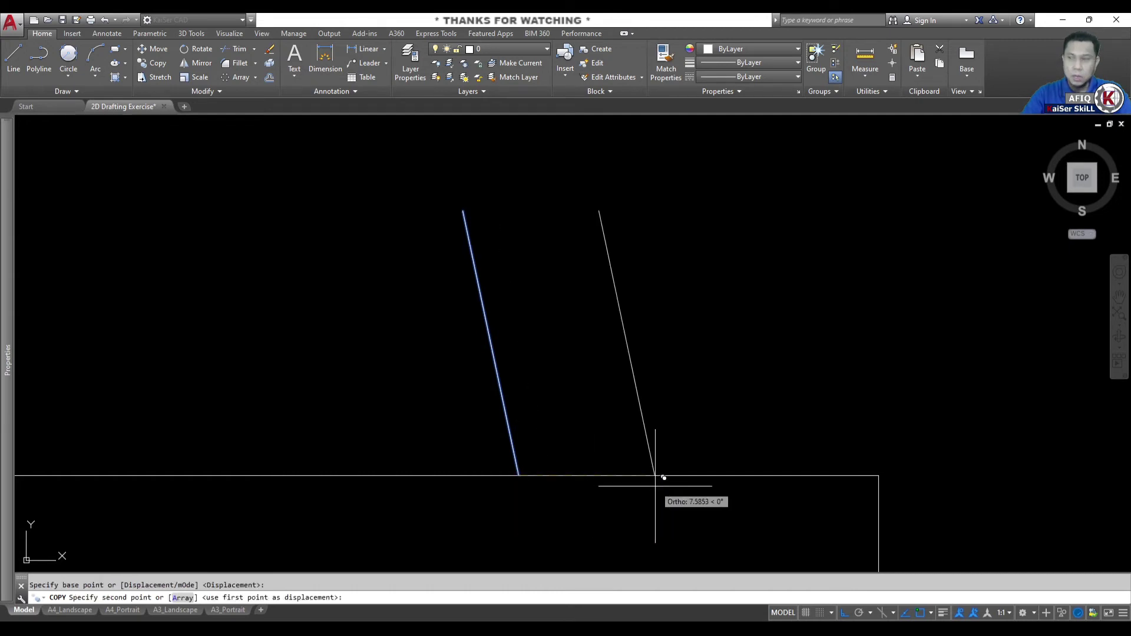
pyautogui.write('12')
pyautogui.press('Return')
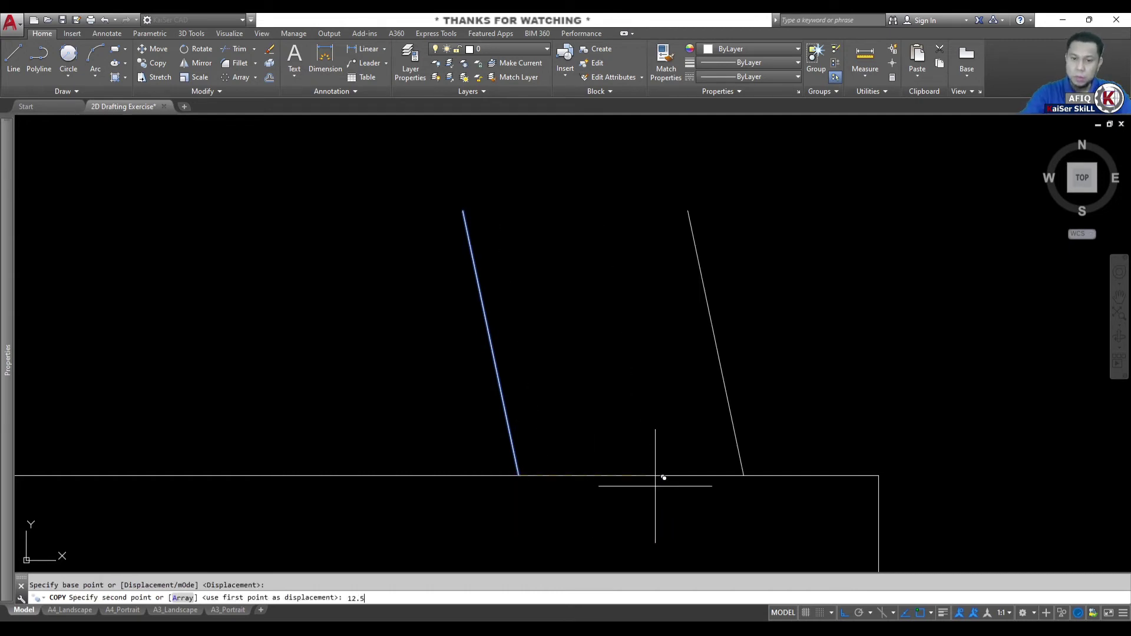
pyautogui.press('Escape')
# Offset the slanted line 12.5 to create a parallel leg line.
pyautogui.scroll(2, 736, 395)
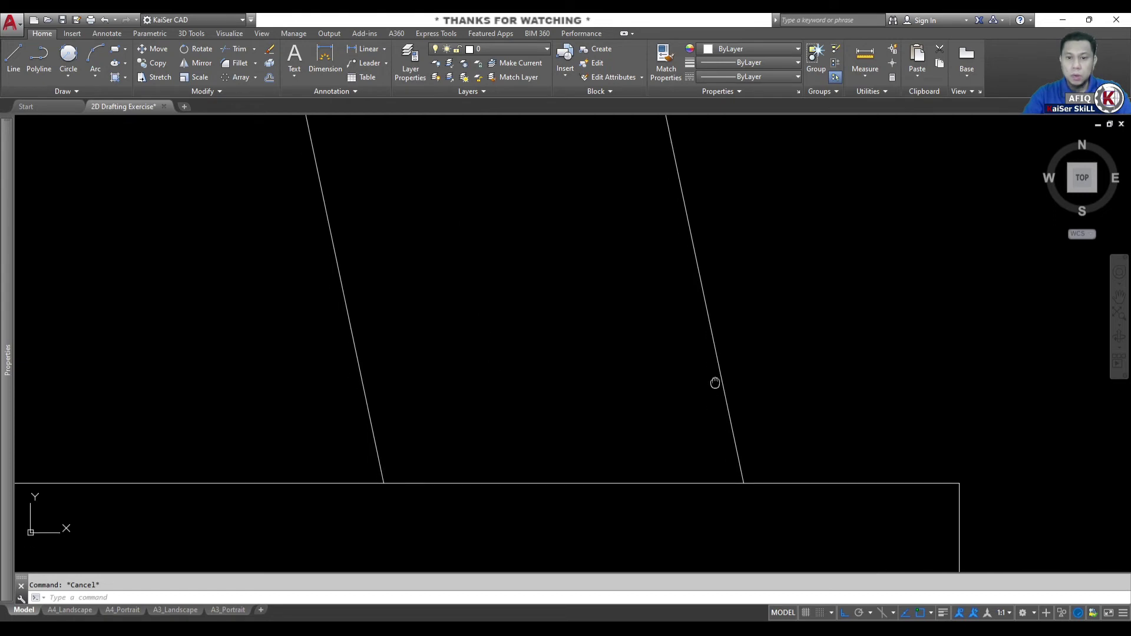
pyautogui.write('o')
pyautogui.press('Return')
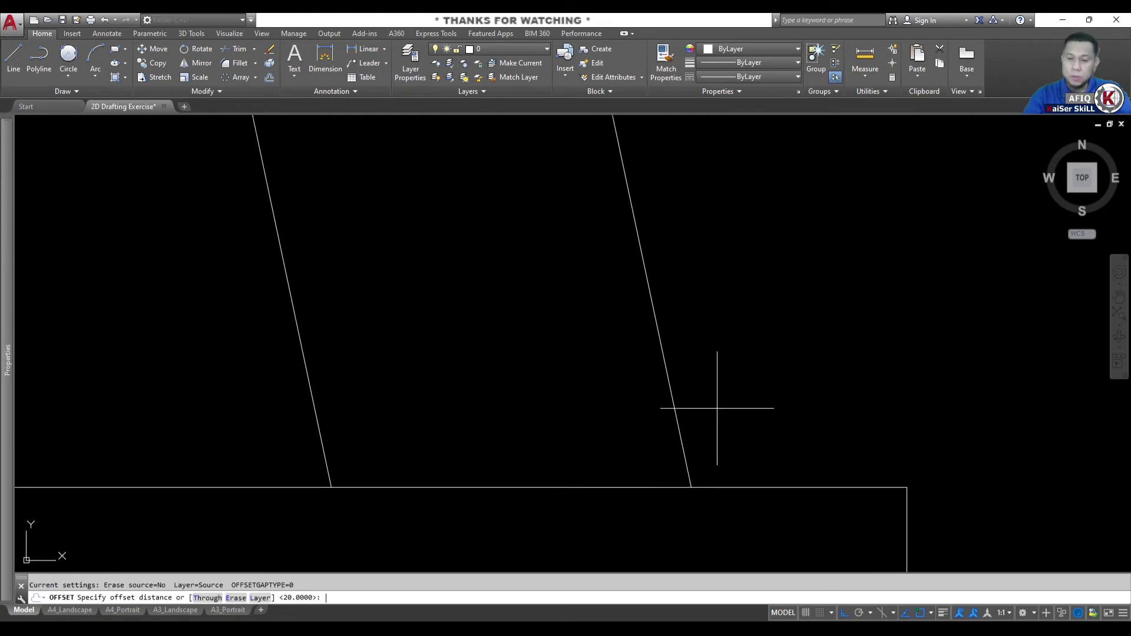
pyautogui.write('12.5')
pyautogui.press('Return')
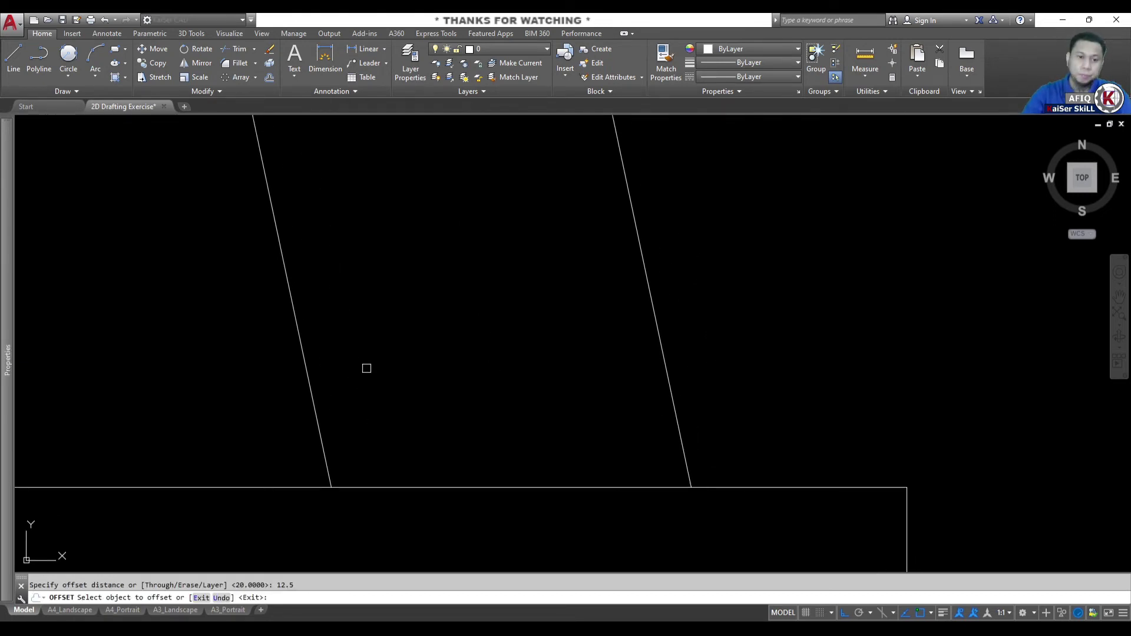
pyautogui.click(303, 352)
pyautogui.click(728, 377)
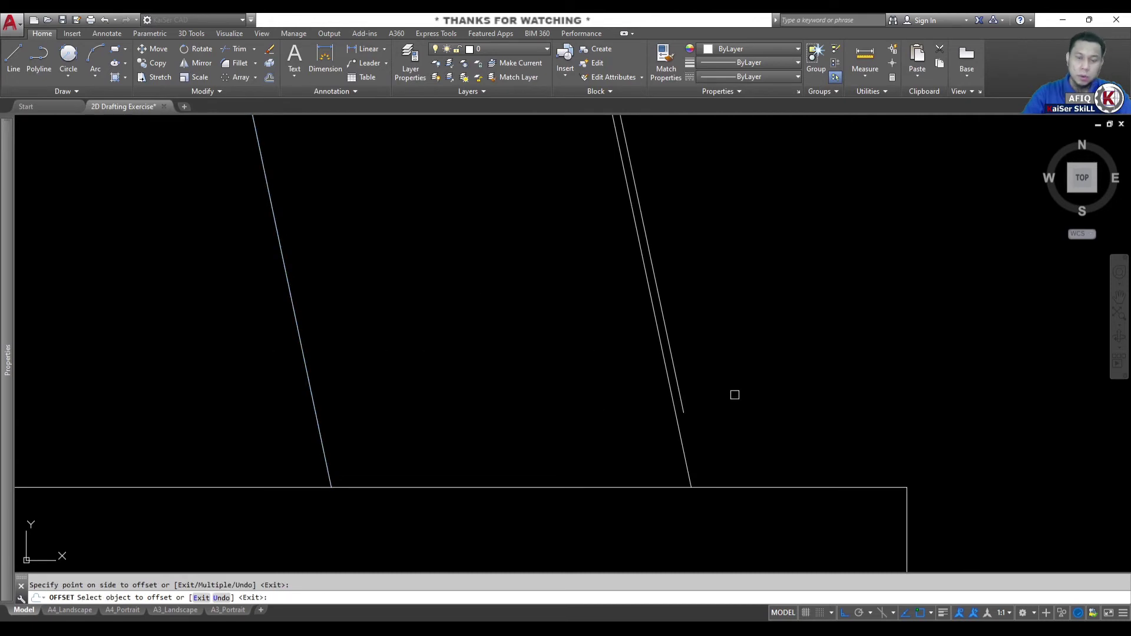
pyautogui.press('Escape')
# Inspect the short offset line and the long right slanted line by selecting them.
pyautogui.scroll(5, 697, 427)
pyautogui.scroll(-4, 616, 352)
pyautogui.click(596, 306)
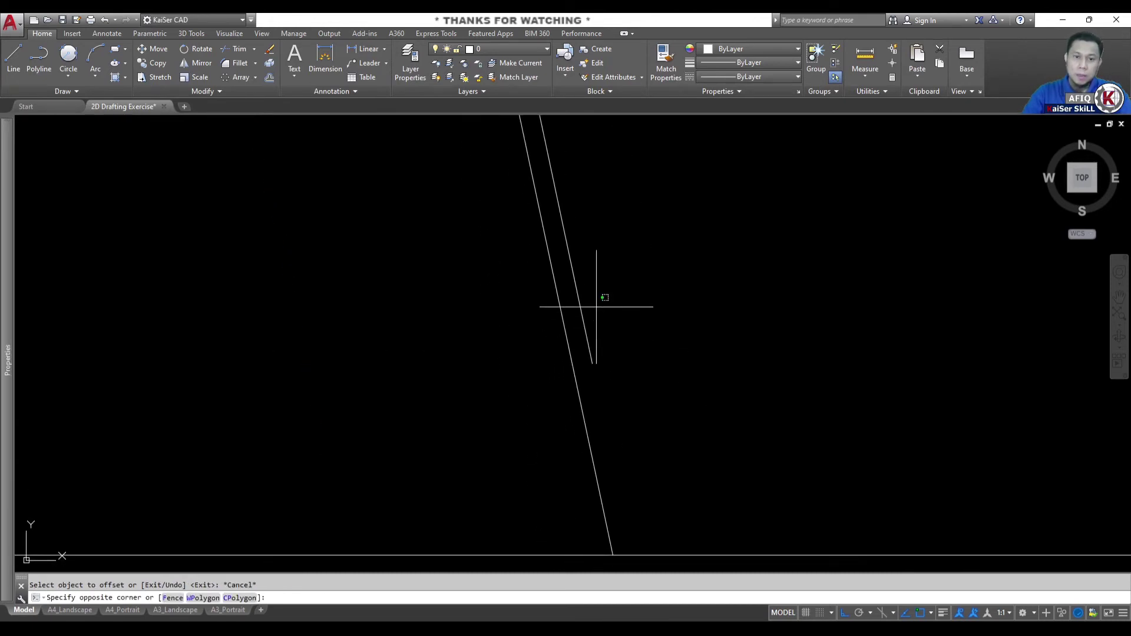
pyautogui.click(582, 316)
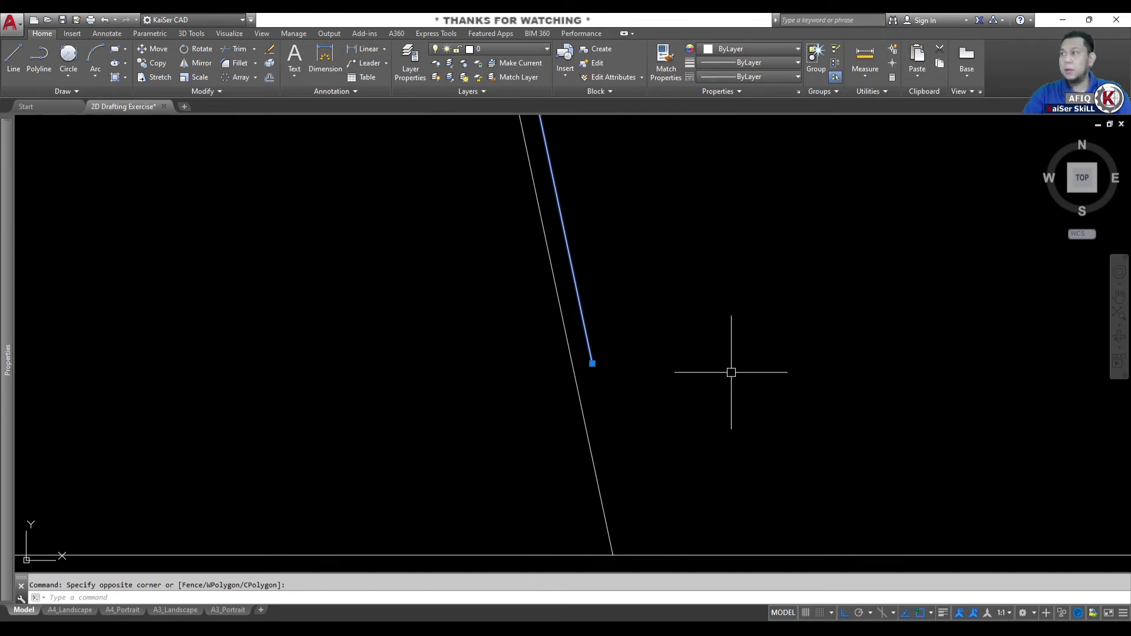
pyautogui.press('Escape')
pyautogui.scroll(-3, 525, 396)
pyautogui.click(584, 407)
pyautogui.scroll(1, 547, 429)
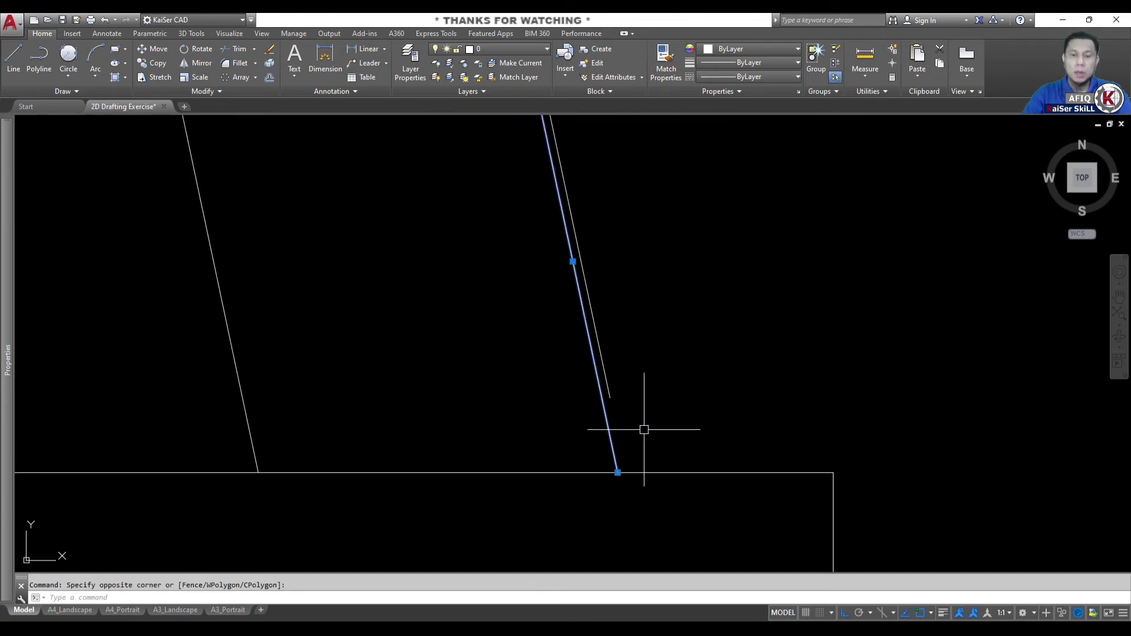
pyautogui.press('Escape')
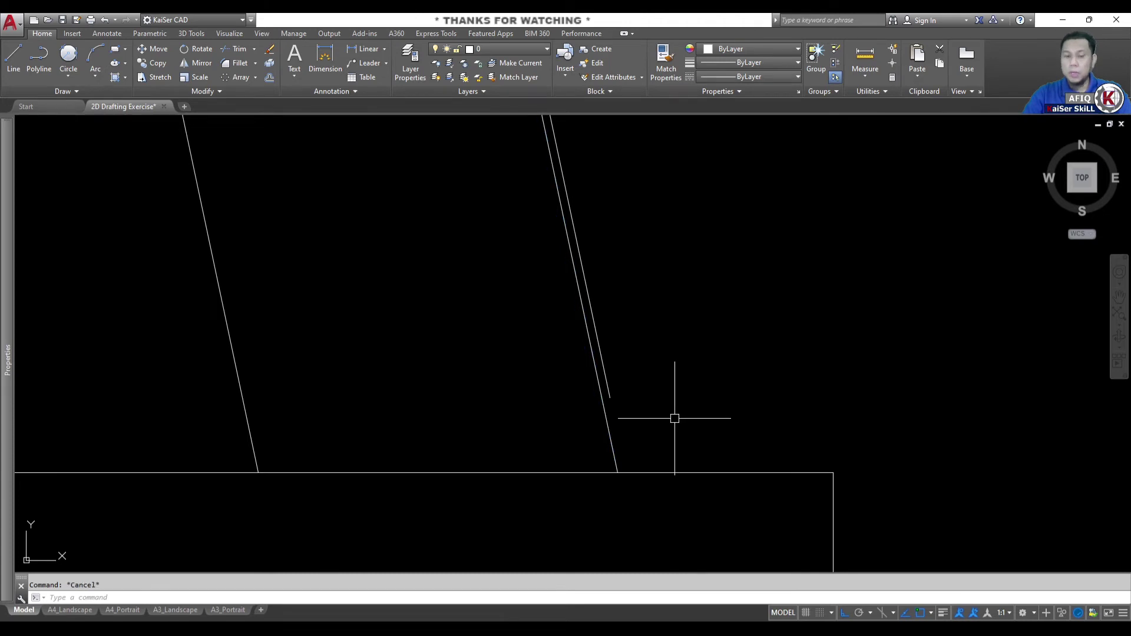
pyautogui.scroll(2, 674, 416)
# Extend the short slanted line down to meet the base top edge.
pyautogui.press('Return')
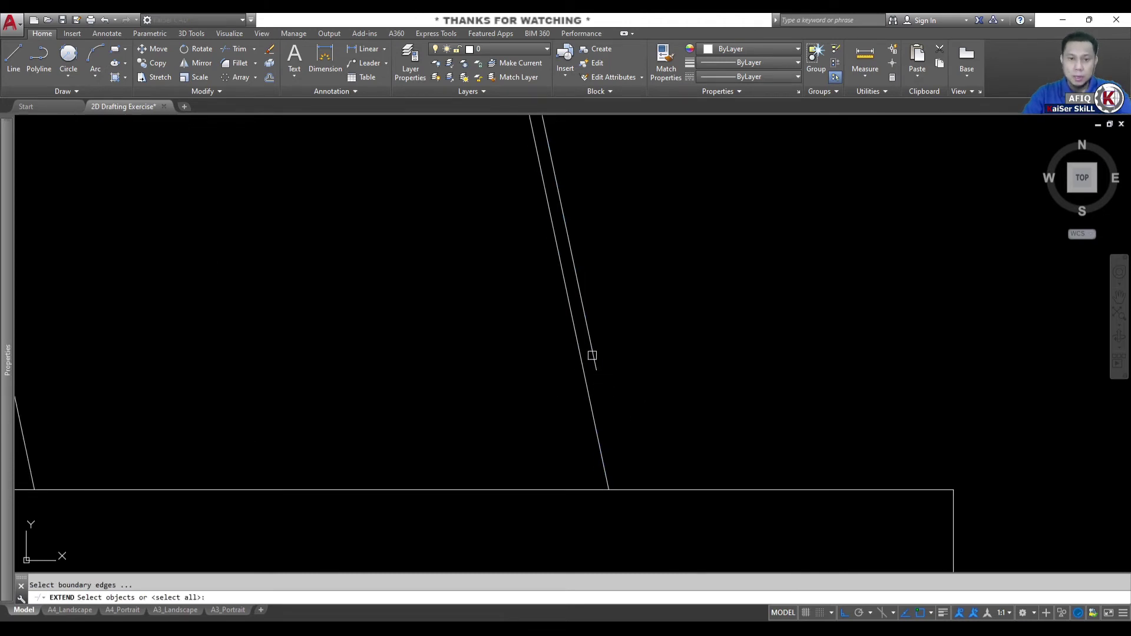
pyautogui.click(591, 355)
pyautogui.press('Return')
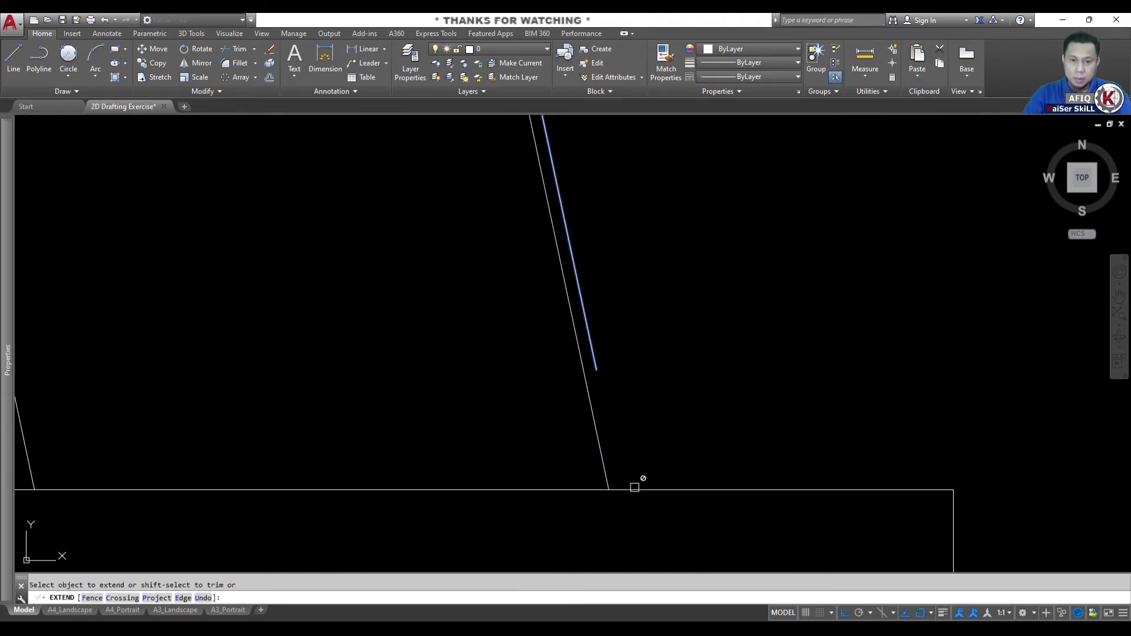
pyautogui.press('Escape')
pyautogui.write('x')
pyautogui.press('Return')
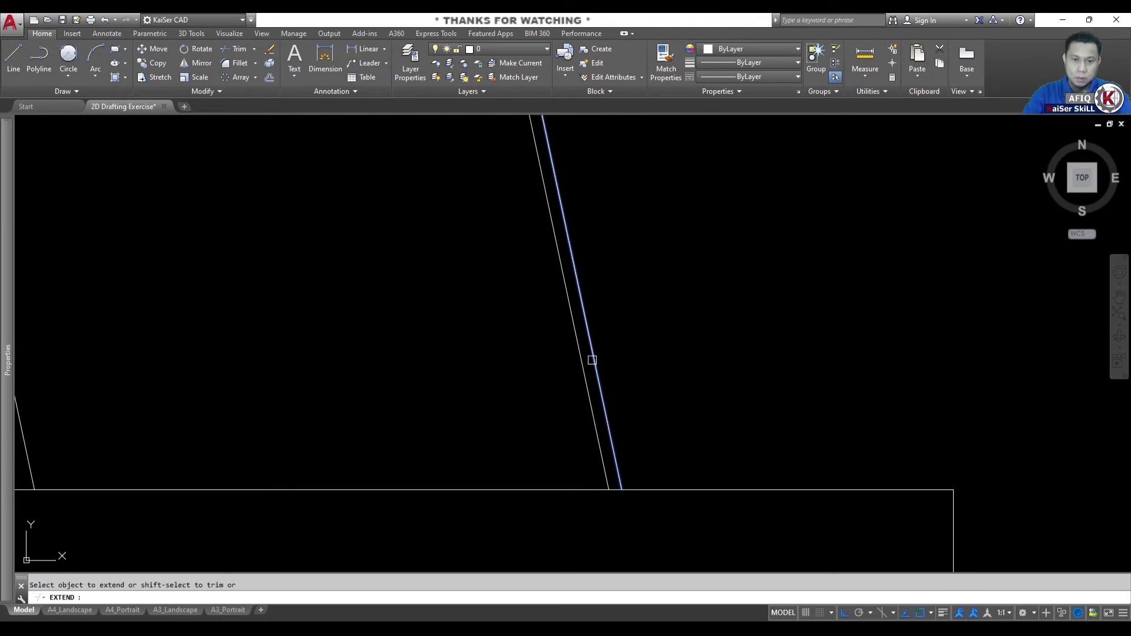
pyautogui.click(591, 361)
pyautogui.press('Escape')
# Check the extended line and the adjacent slanted line, recentring the leg lines.
pyautogui.click(604, 388)
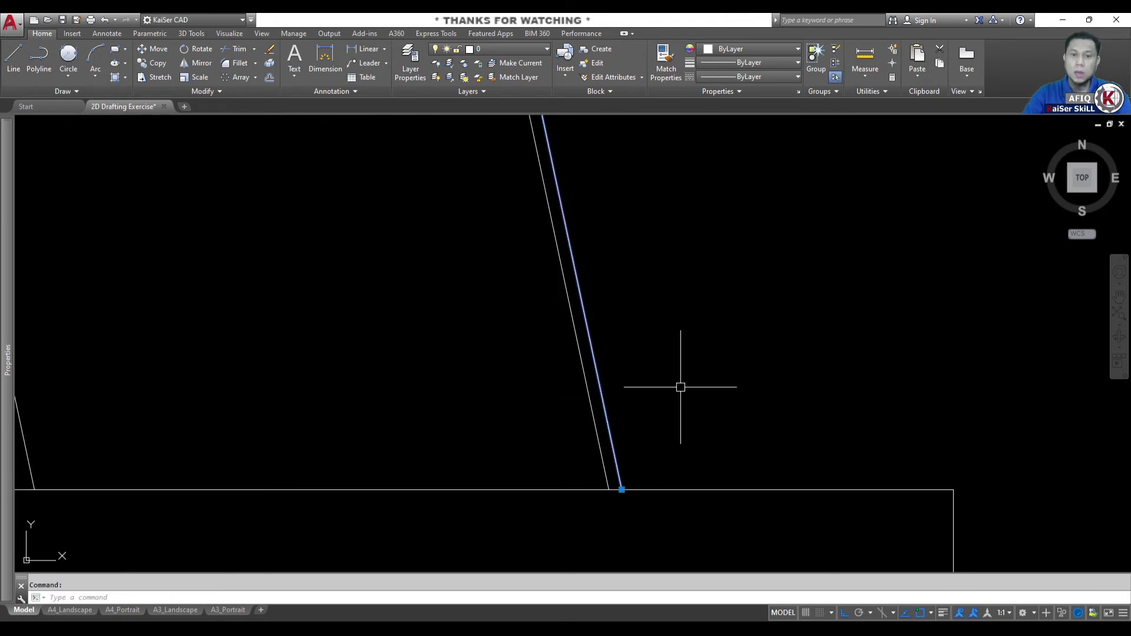
pyautogui.scroll(-2, 682, 386)
pyautogui.press('Escape')
pyautogui.click(622, 393)
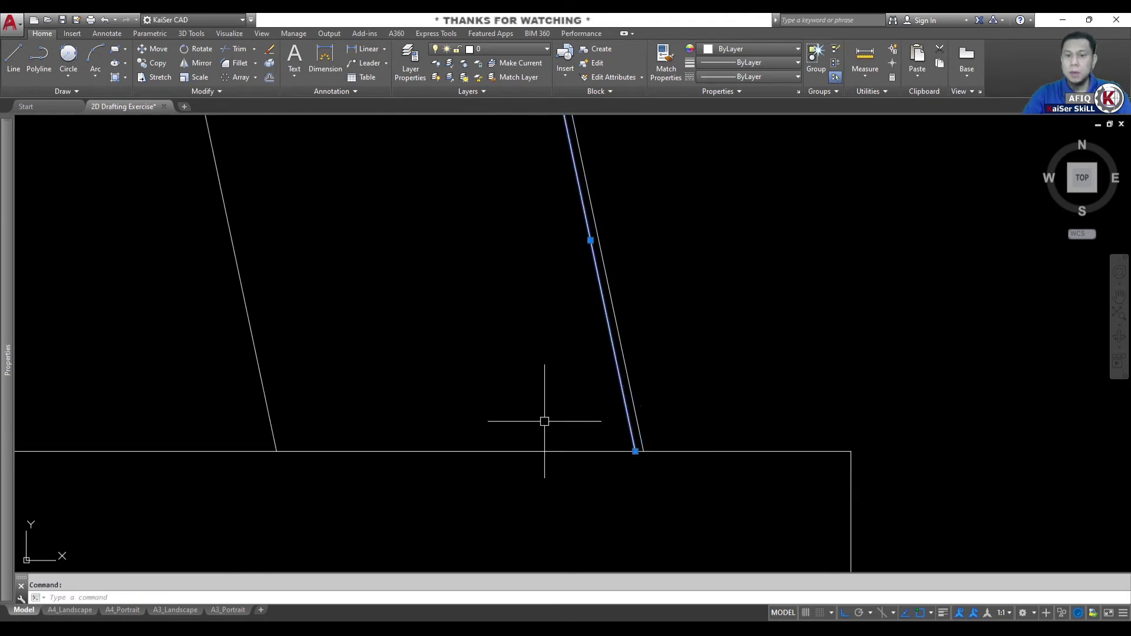
pyautogui.moveTo(543, 422); pyautogui.dragTo(591, 411, button='middle')
pyautogui.press('Escape')
pyautogui.write('dli')
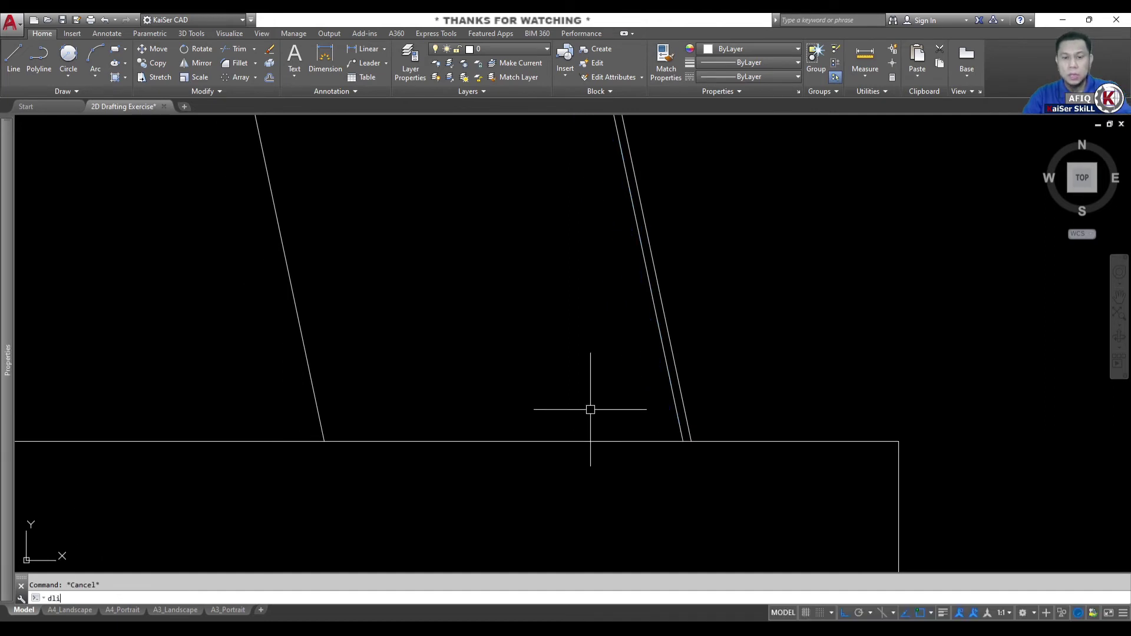
# Add a linear dimension measuring the 12.50 span between the leg lines.
pyautogui.press('Return')
pyautogui.press('Escape')
pyautogui.click(384, 51)
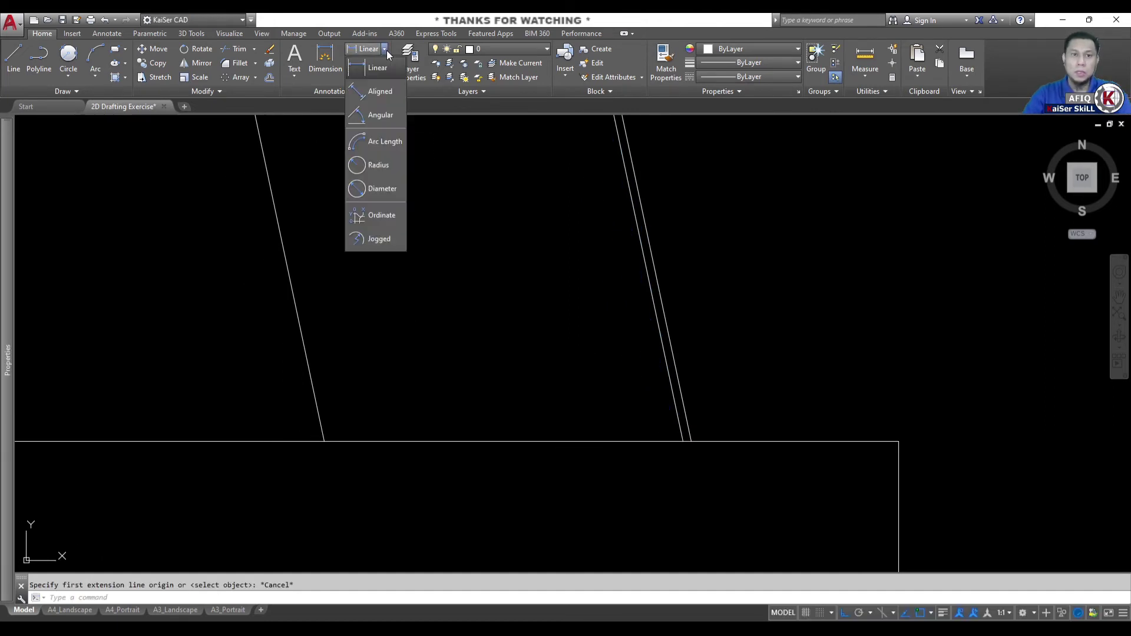
pyautogui.click(370, 68)
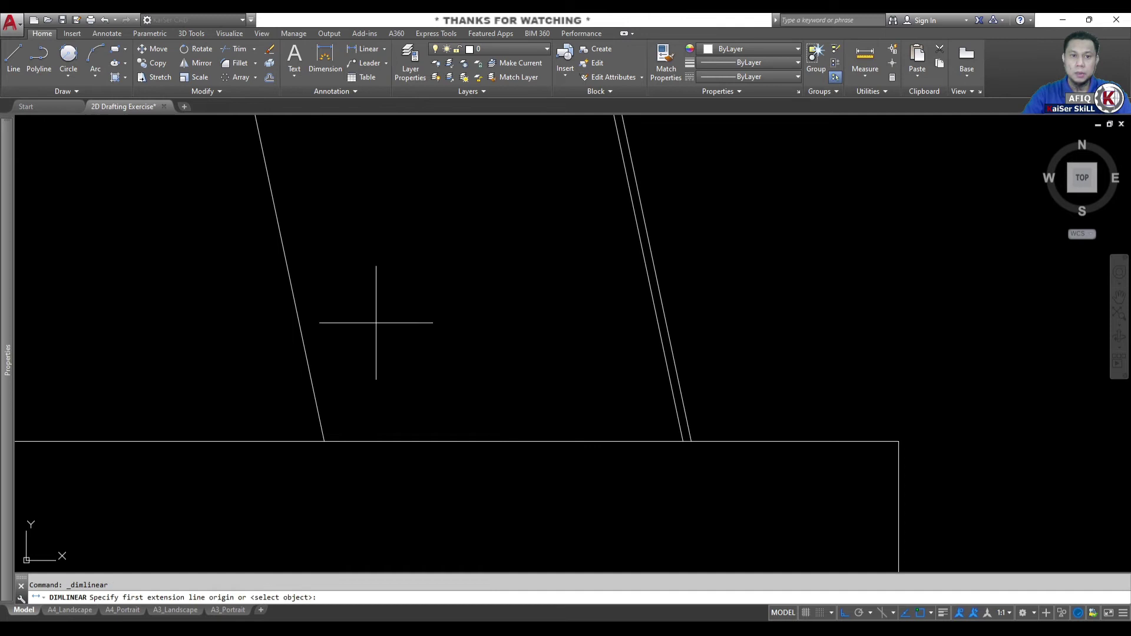
pyautogui.click(318, 393)
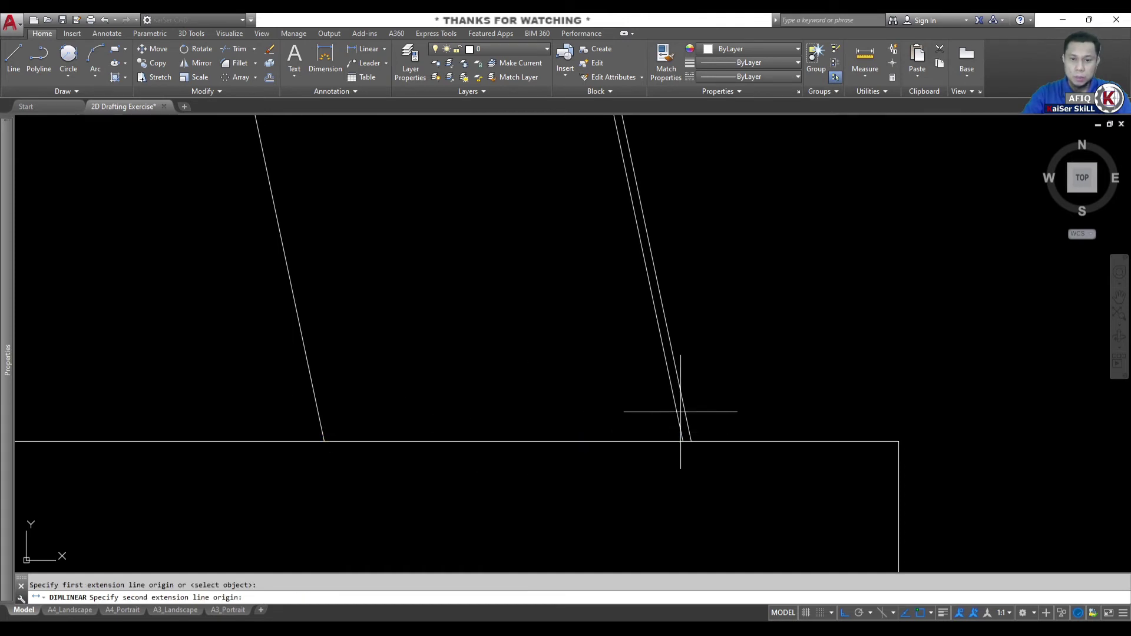
pyautogui.click(682, 438)
pyautogui.moveTo(520, 497); pyautogui.dragTo(576, 364, button='middle')
pyautogui.click(566, 450)
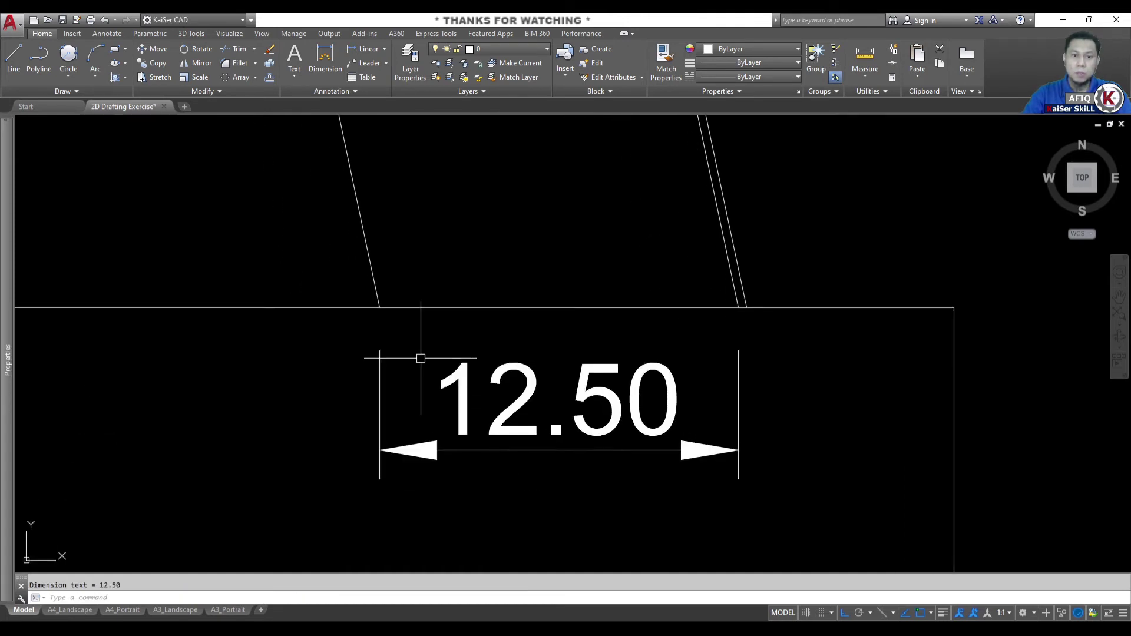
# Add a second linear dimension measuring the 12.78 span.
pyautogui.press('Return')
pyautogui.click(366, 238)
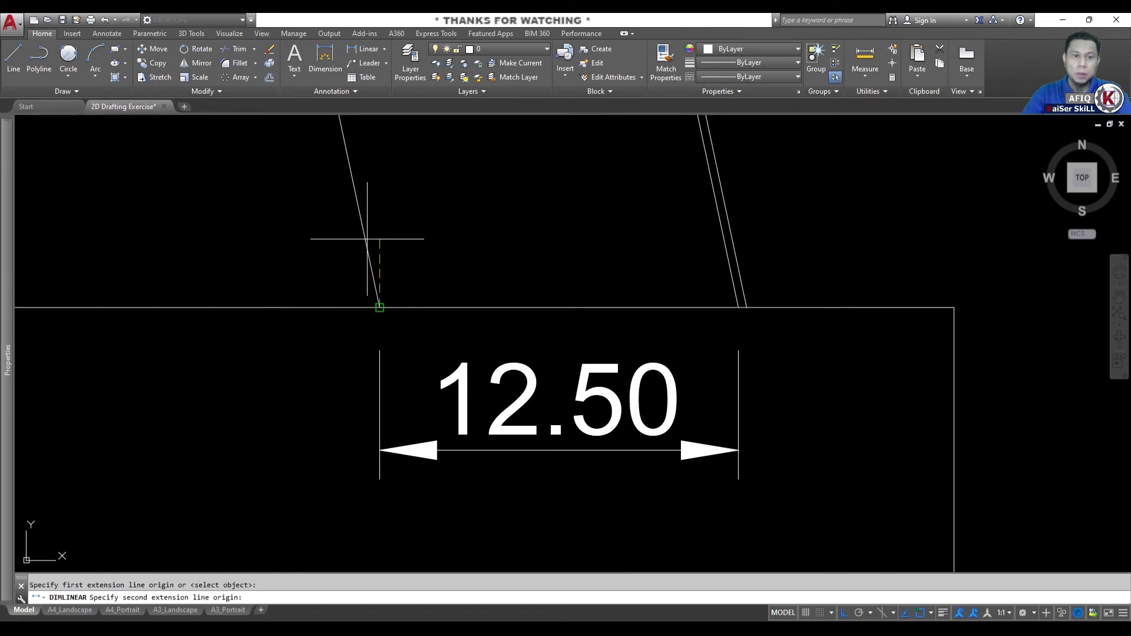
pyautogui.click(746, 307)
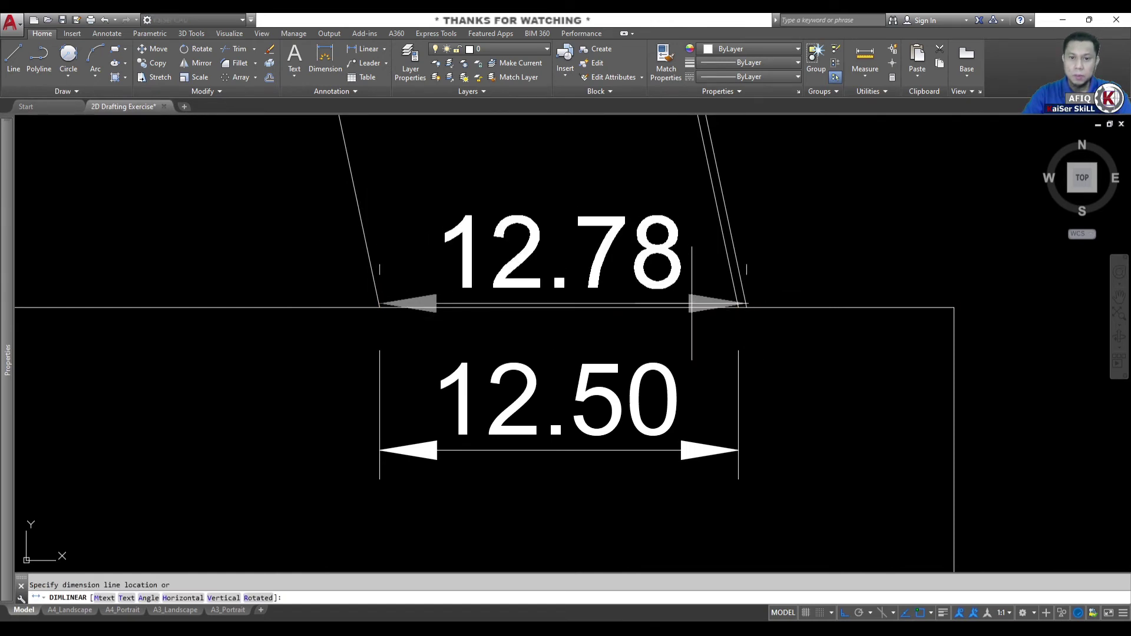
pyautogui.scroll(-4, 672, 312)
pyautogui.click(747, 405)
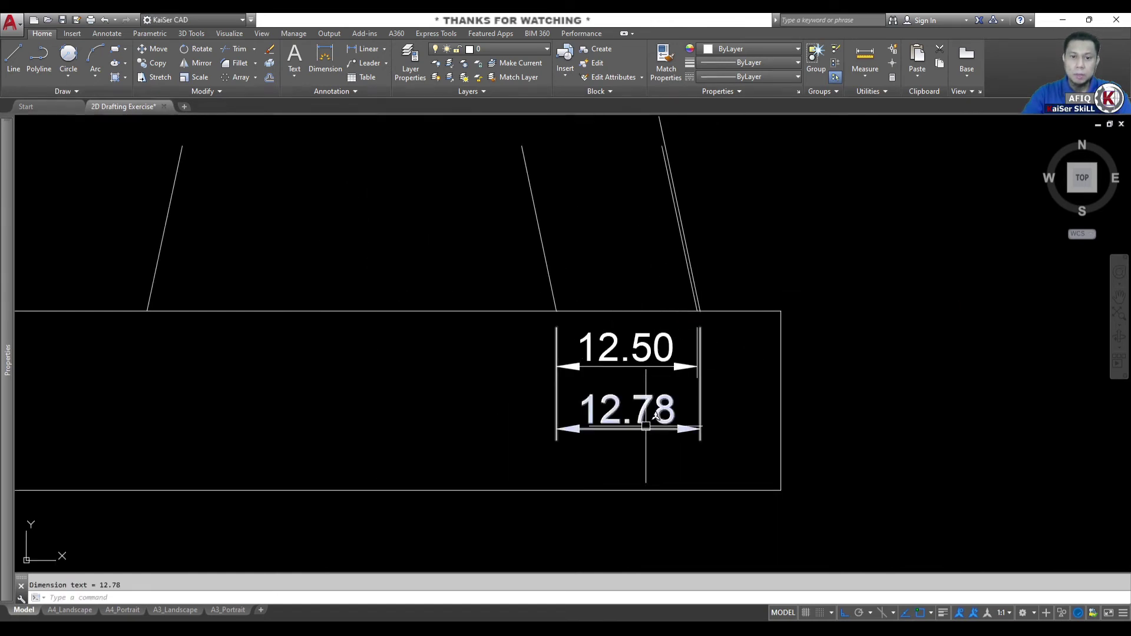
# Set both the 12.78 and 12.50 dimensions to six-decimal precision.
pyautogui.click(677, 412)
pyautogui.rightClick(672, 413)
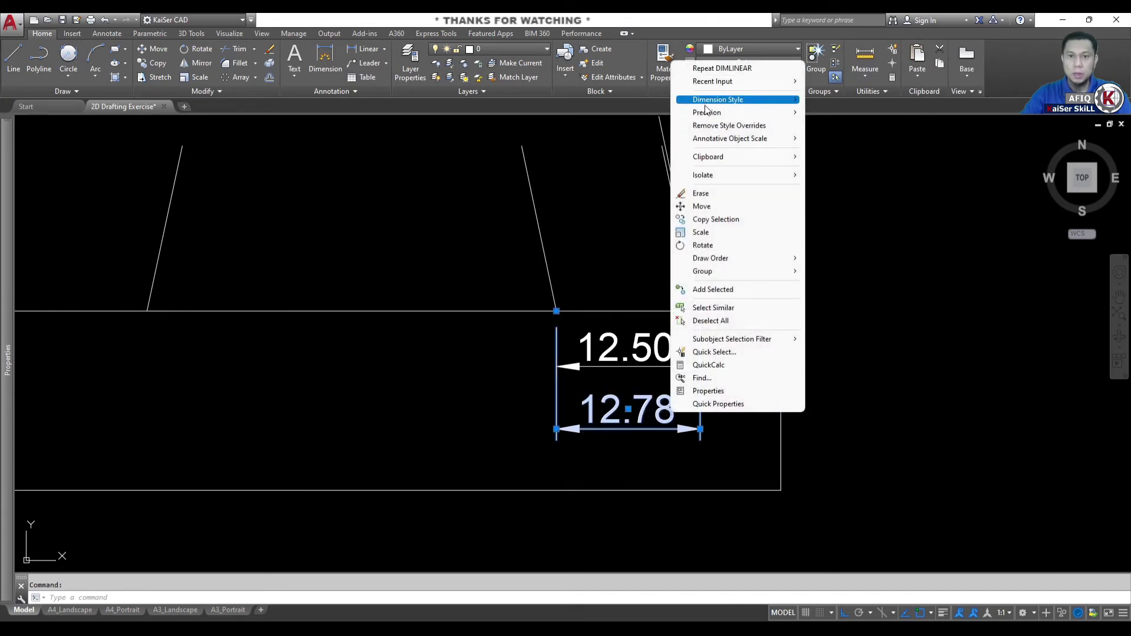
pyautogui.moveTo(706, 112)
pyautogui.click(851, 189)
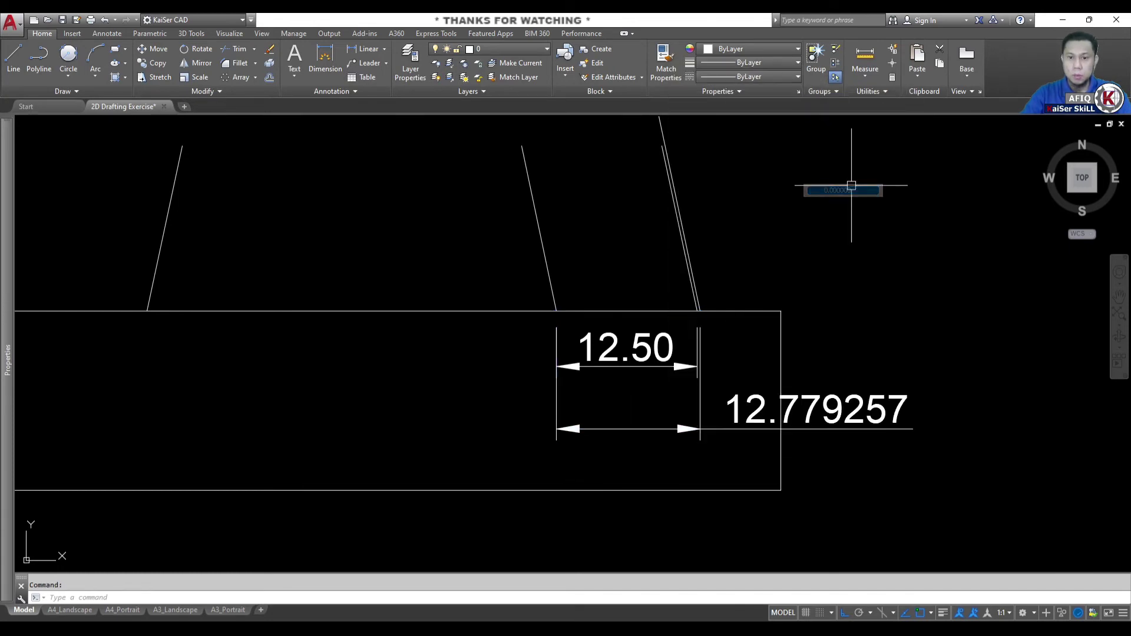
pyautogui.click(664, 353)
pyautogui.rightClick(664, 353)
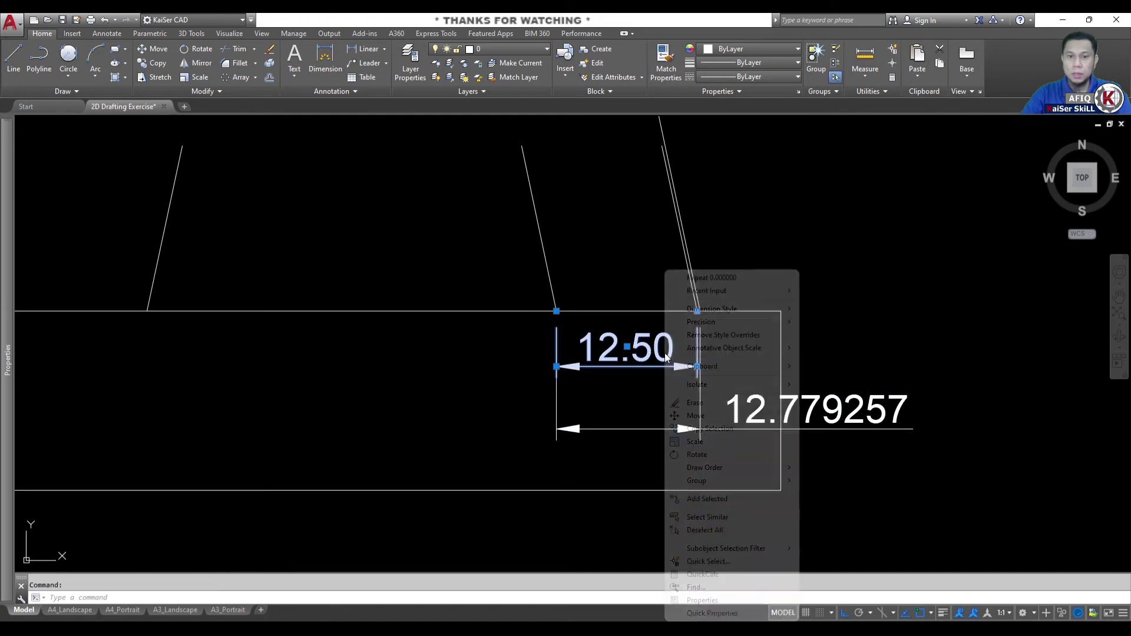
pyautogui.moveTo(700, 321)
pyautogui.click(836, 399)
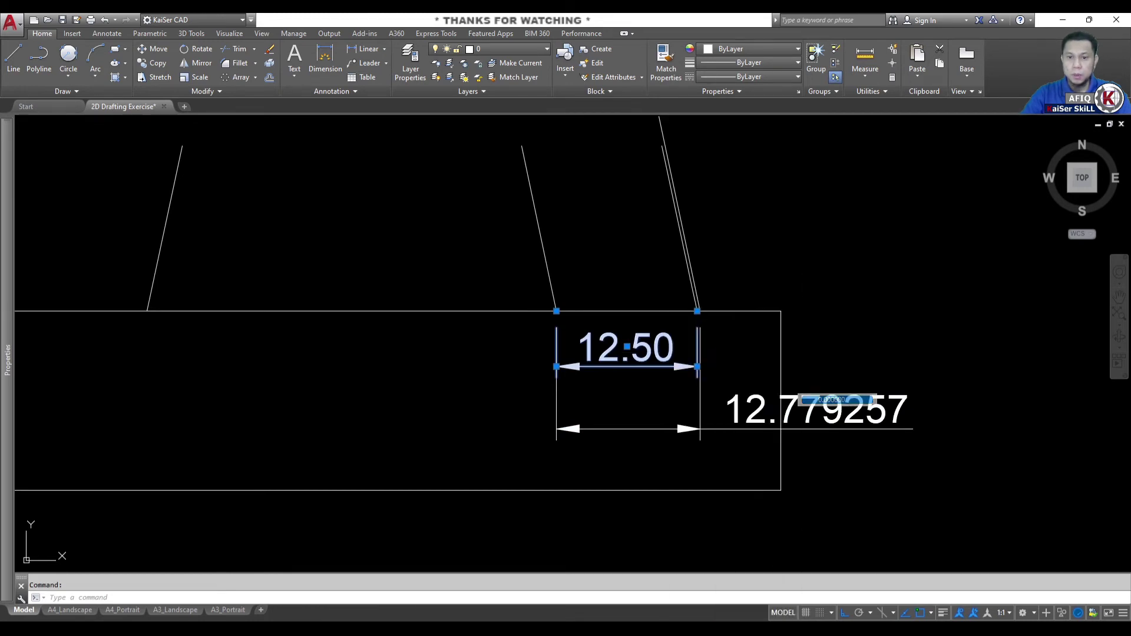
# Delete both check dimensions and the redundant slanted line.
pyautogui.click(928, 467)
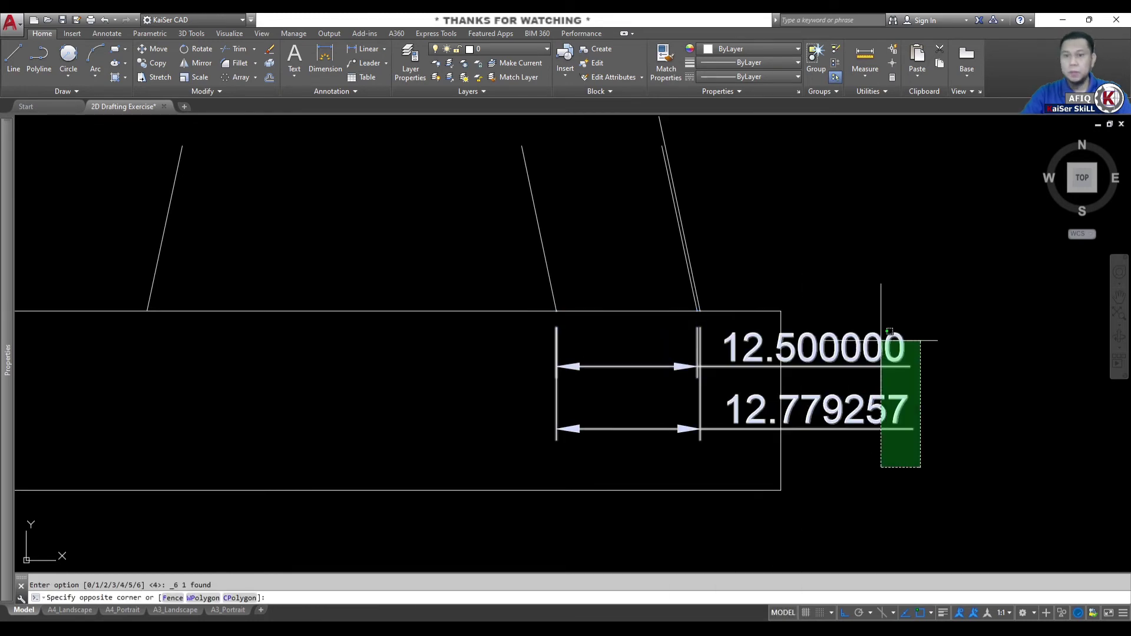
pyautogui.click(877, 334)
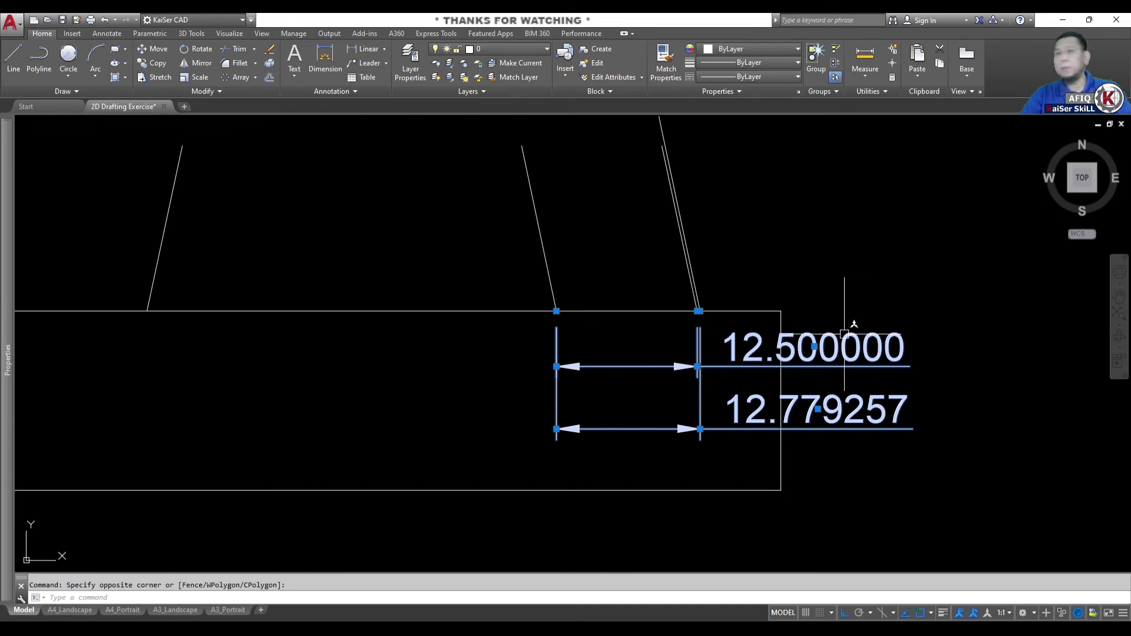
pyautogui.press('Delete')
pyautogui.scroll(2, 636, 123)
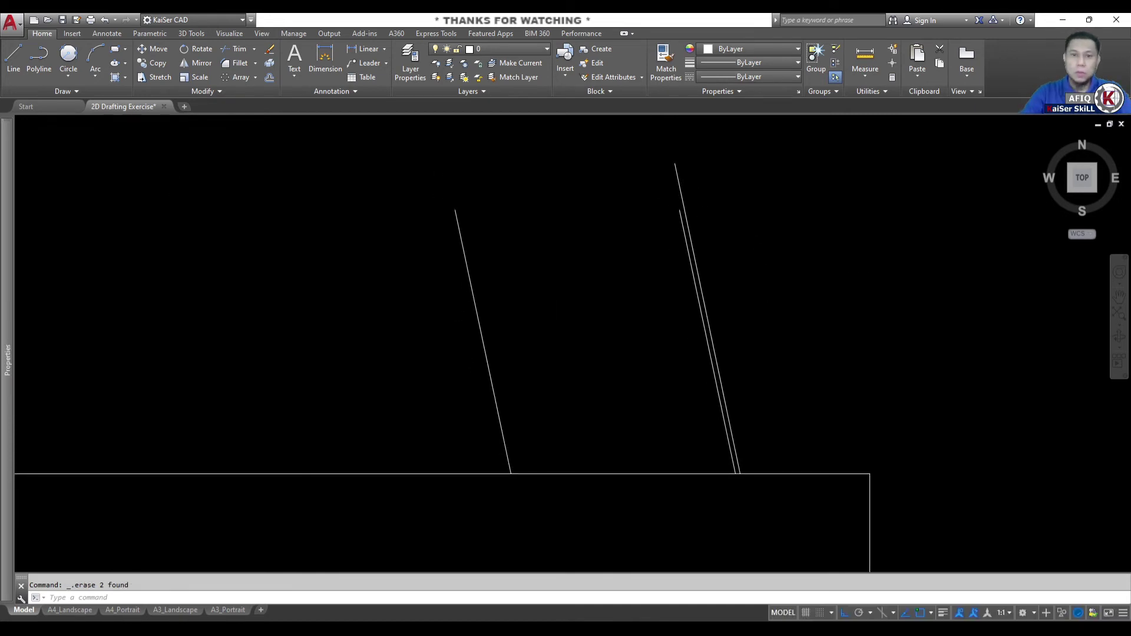
pyautogui.click(681, 197)
pyautogui.click(682, 172)
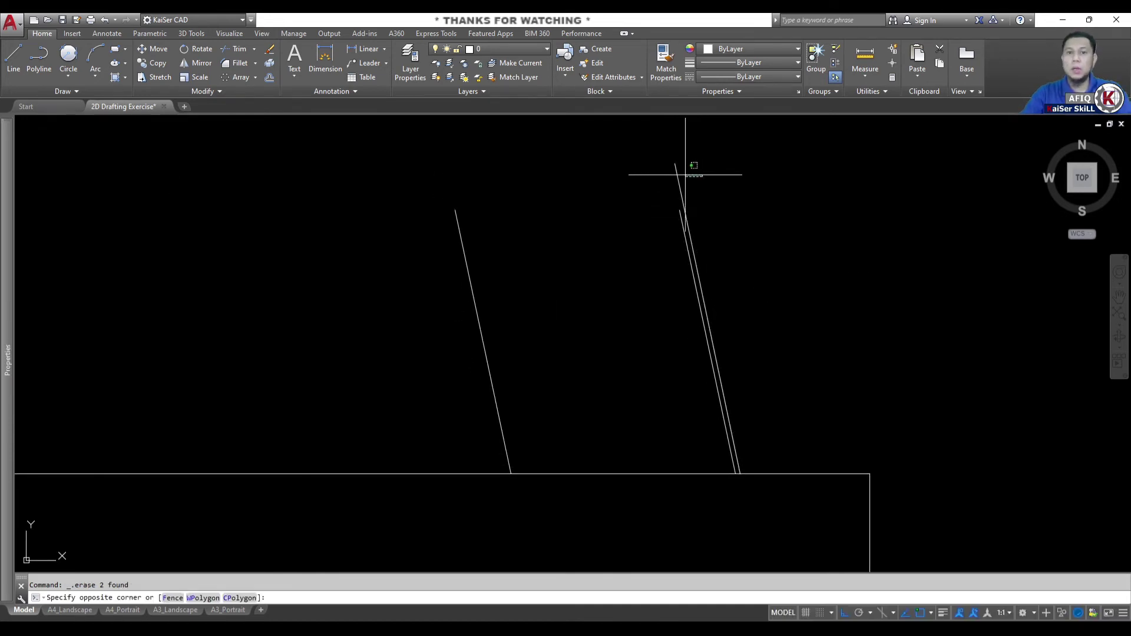
pyautogui.click(650, 182)
pyautogui.press('Delete')
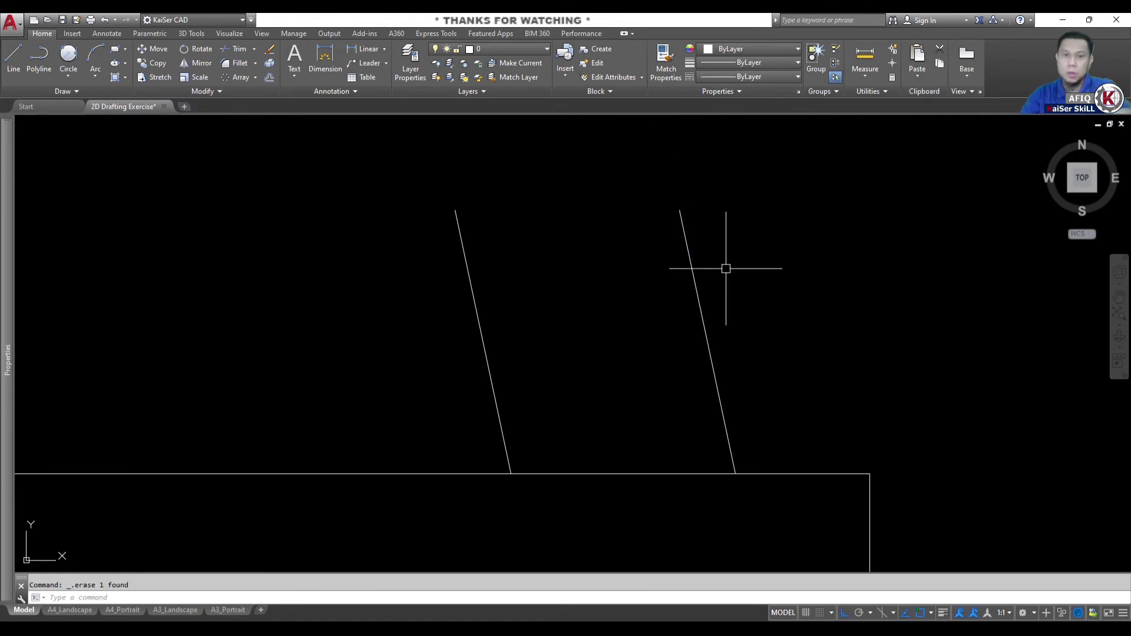
pyautogui.scroll(-5, 675, 259)
pyautogui.scroll(-2, 648, 274)
pyautogui.moveTo(662, 280); pyautogui.dragTo(681, 318, button='middle')
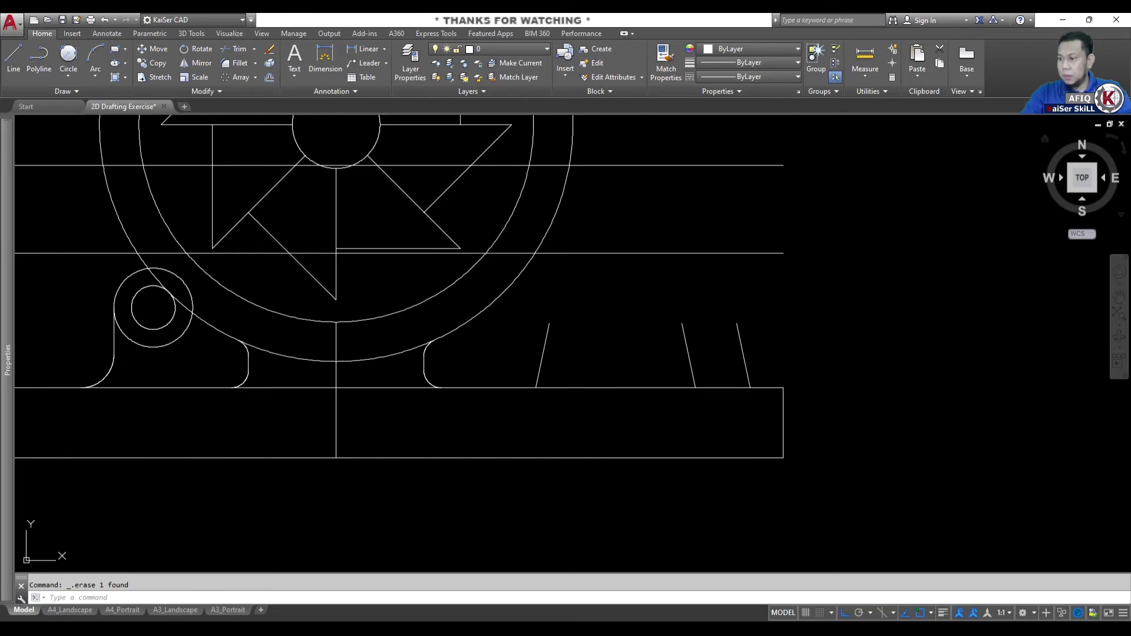
# After checking the PDF, fillet both top corners of the support with radius 7.
pyautogui.hotkey('alt', 'Tab')
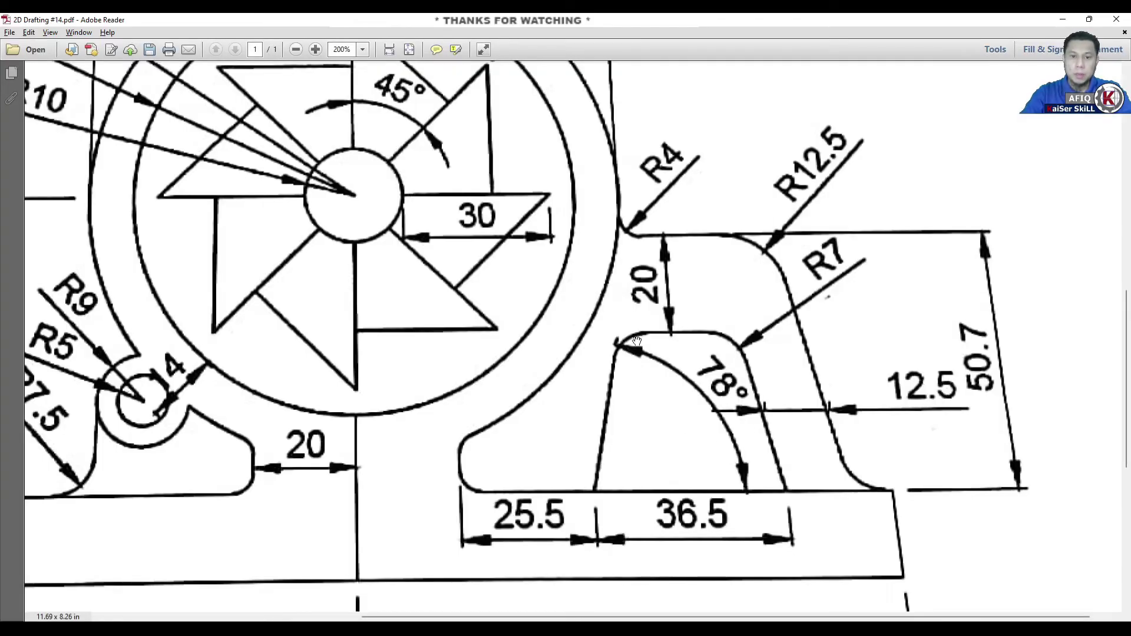
pyautogui.hotkey('alt', 'Tab')
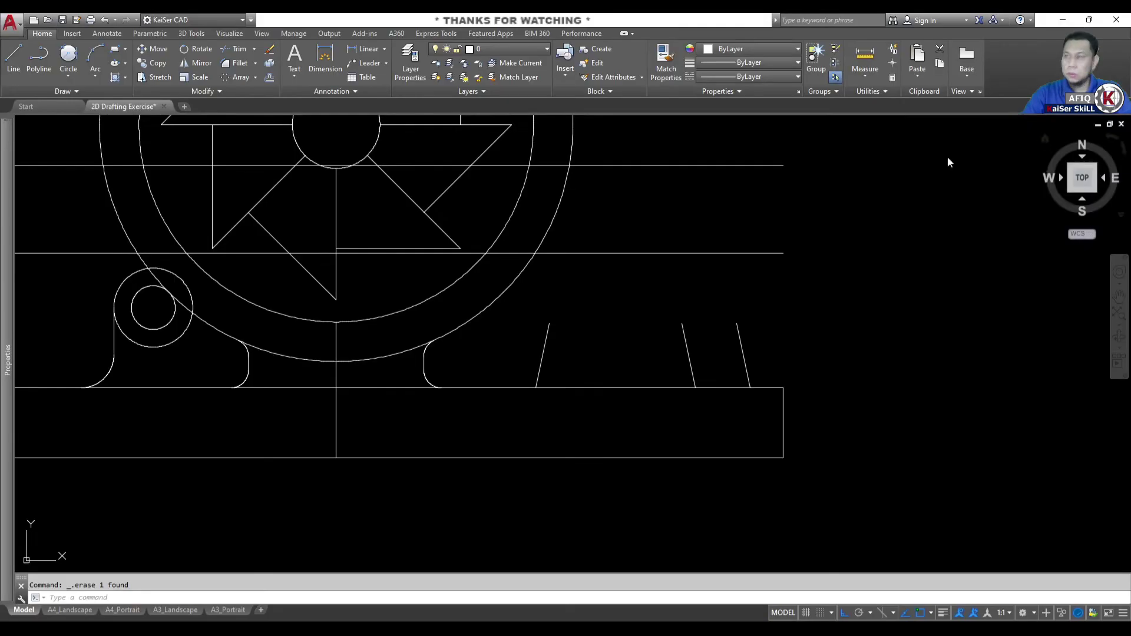
pyautogui.write('f')
pyautogui.press('Return')
pyautogui.write('r')
pyautogui.press('Return')
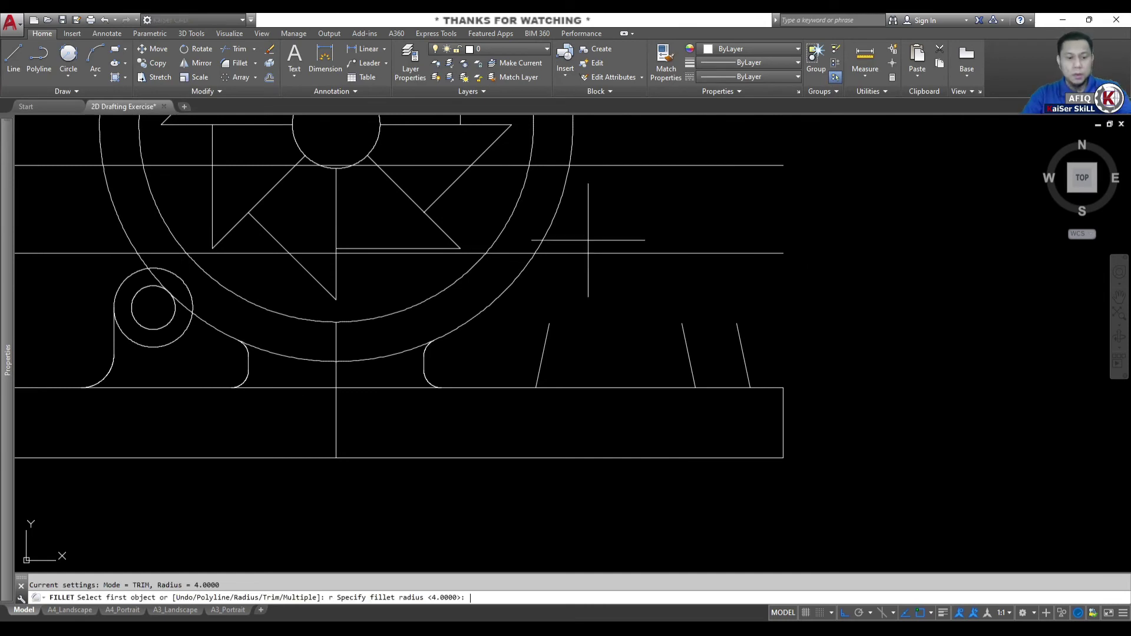
pyautogui.write('7')
pyautogui.press('Return')
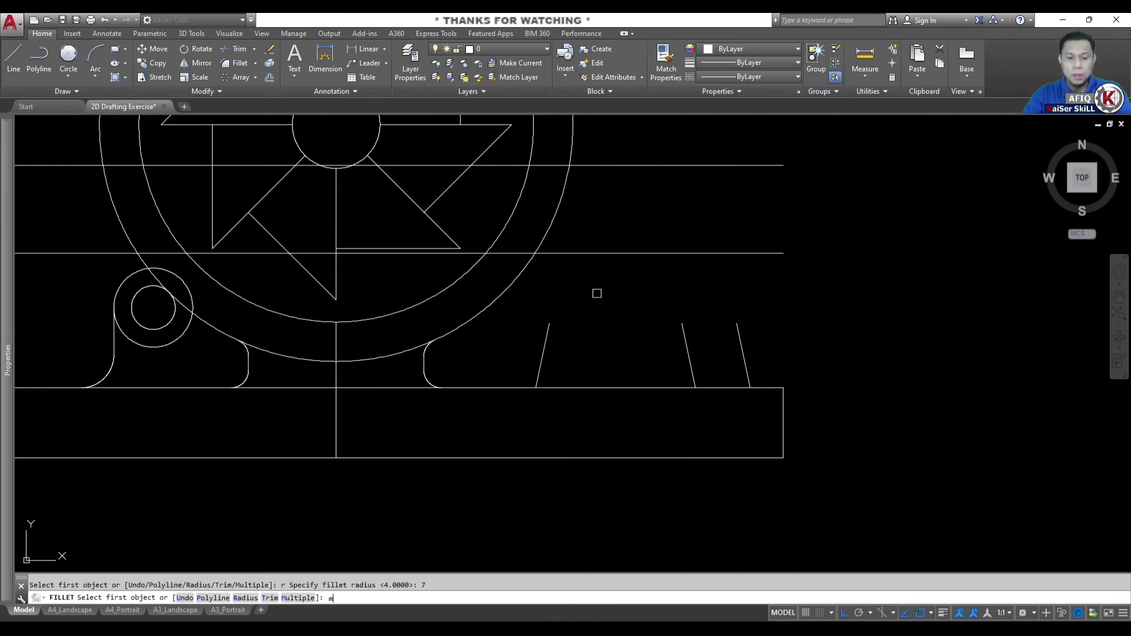
pyautogui.press('Return')
pyautogui.click(549, 327)
pyautogui.click(584, 257)
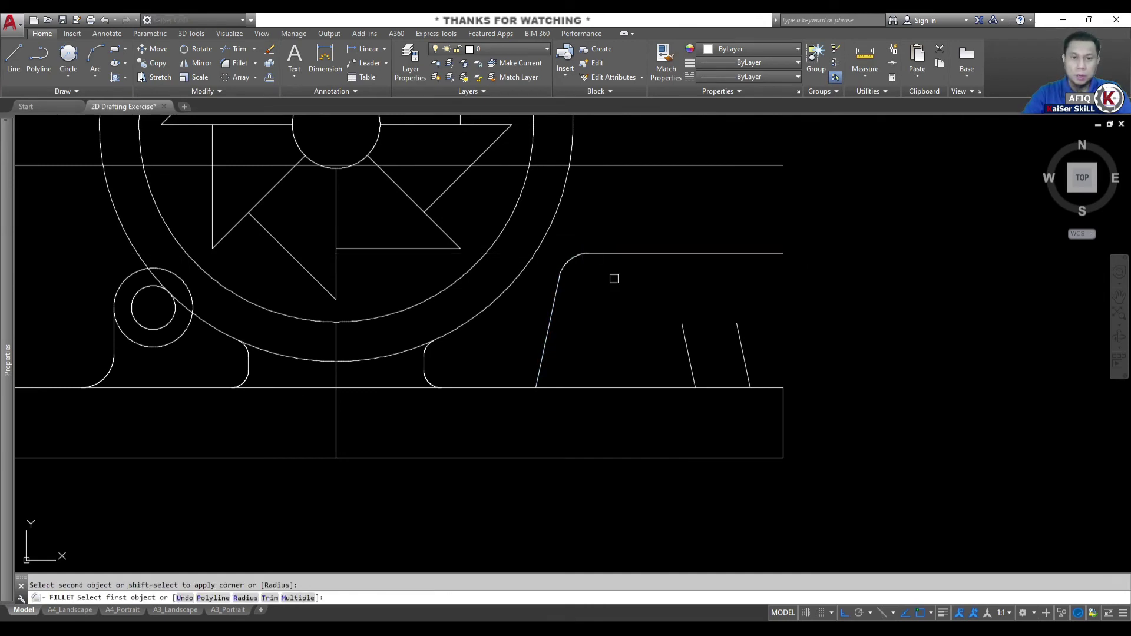
pyautogui.click(684, 331)
pyautogui.click(682, 253)
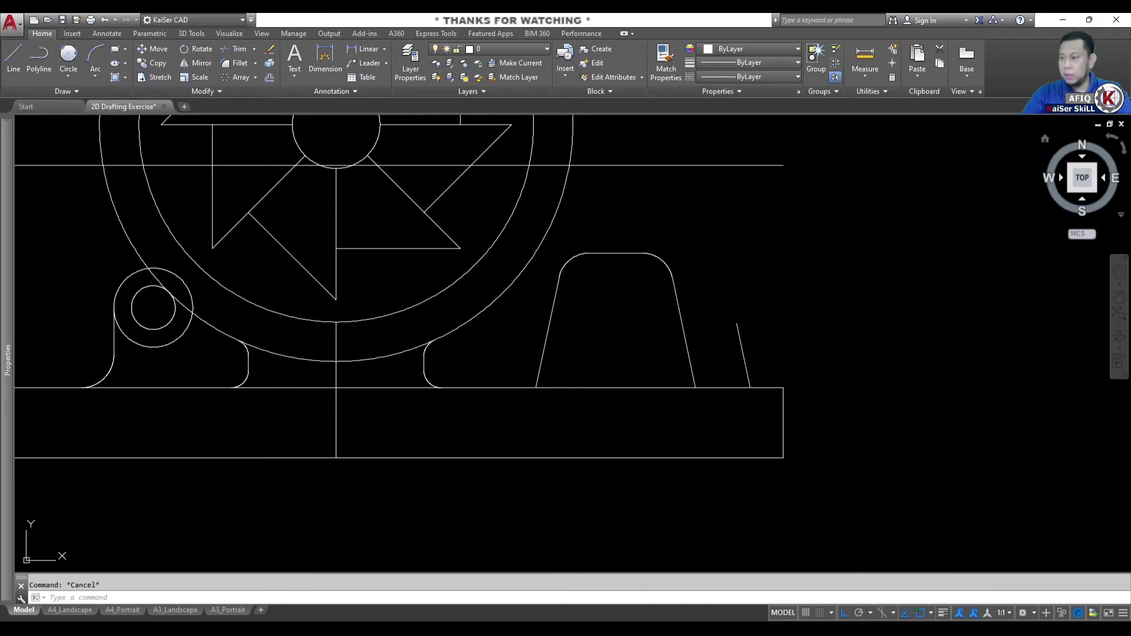
# Fillet the slanted line into the support's top line with radius 12.5.
pyautogui.hotkey('alt', 'Tab')
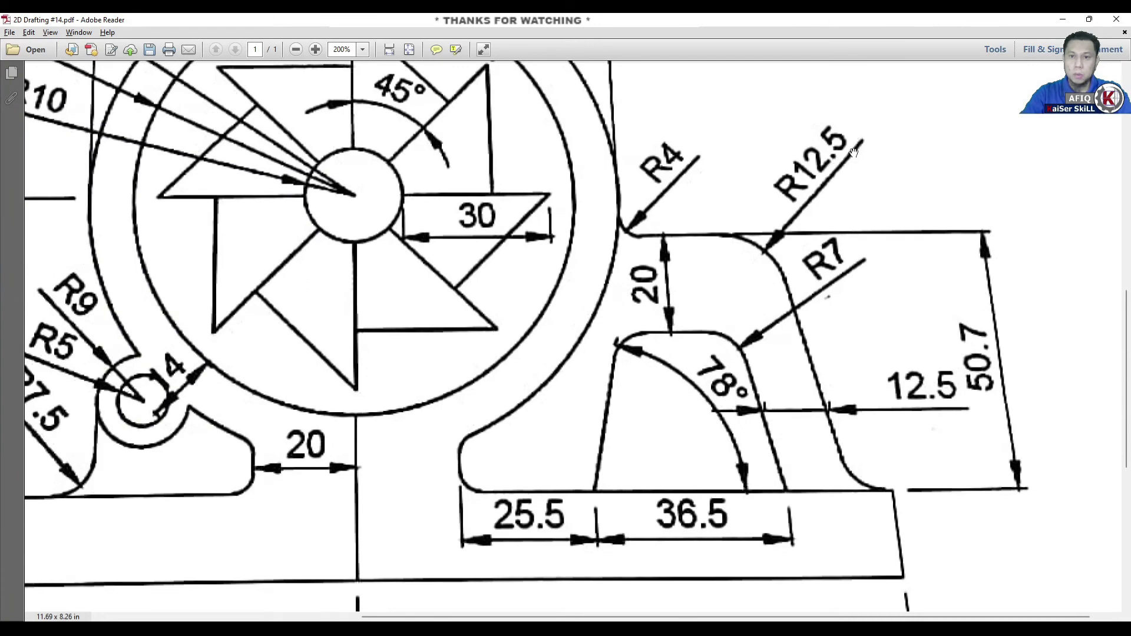
pyautogui.click(1057, 22)
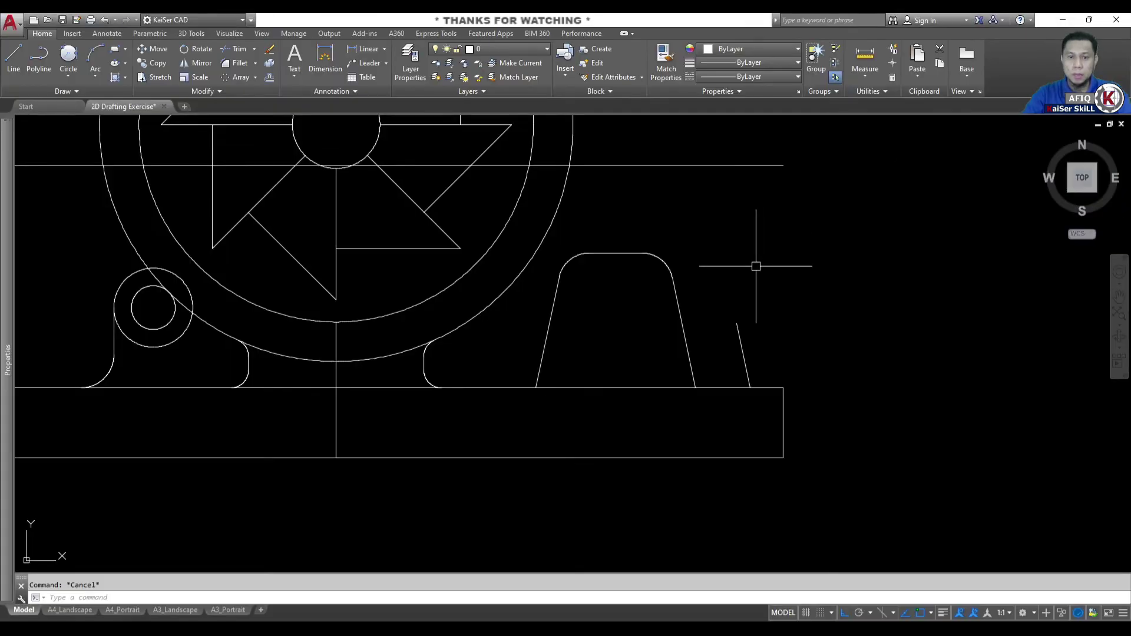
pyautogui.write('f')
pyautogui.press('Return')
pyautogui.write('r')
pyautogui.press('Return')
pyautogui.write('12.5')
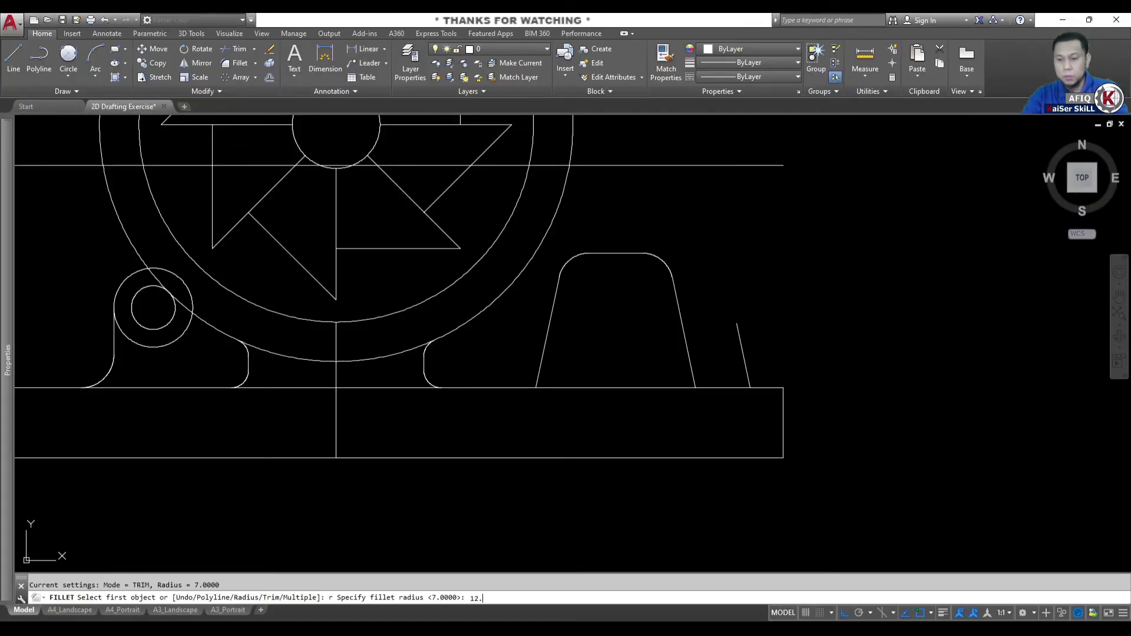
pyautogui.press('Return')
pyautogui.click(740, 325)
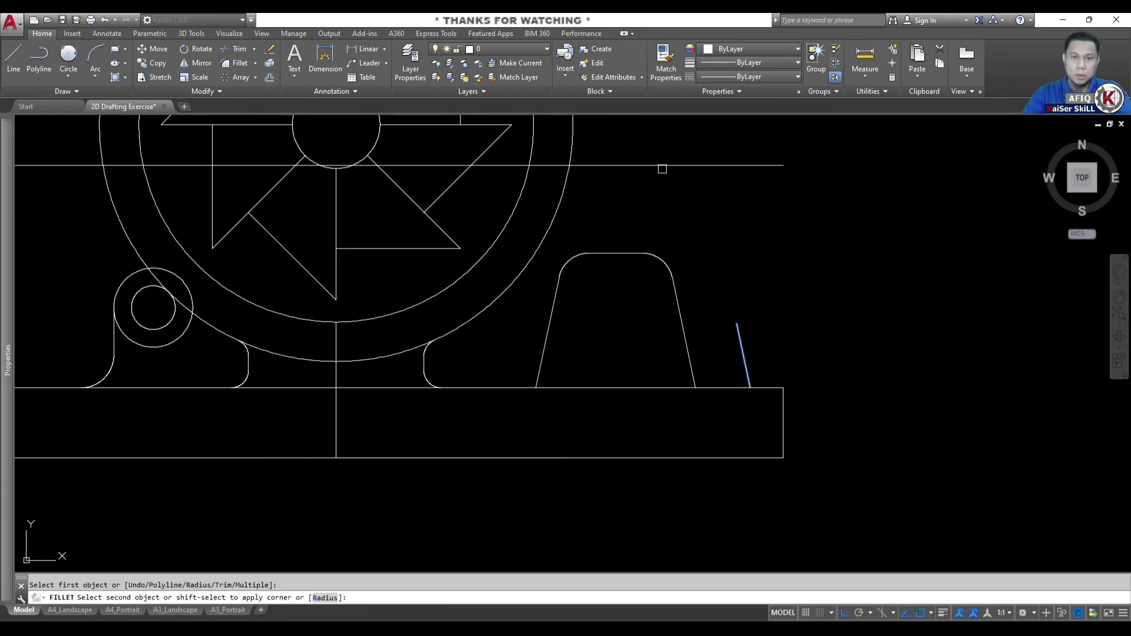
pyautogui.click(661, 165)
# Blend the top line into the outer circle with a radius 4 fillet.
pyautogui.moveTo(798, 275); pyautogui.dragTo(858, 330, button='middle')
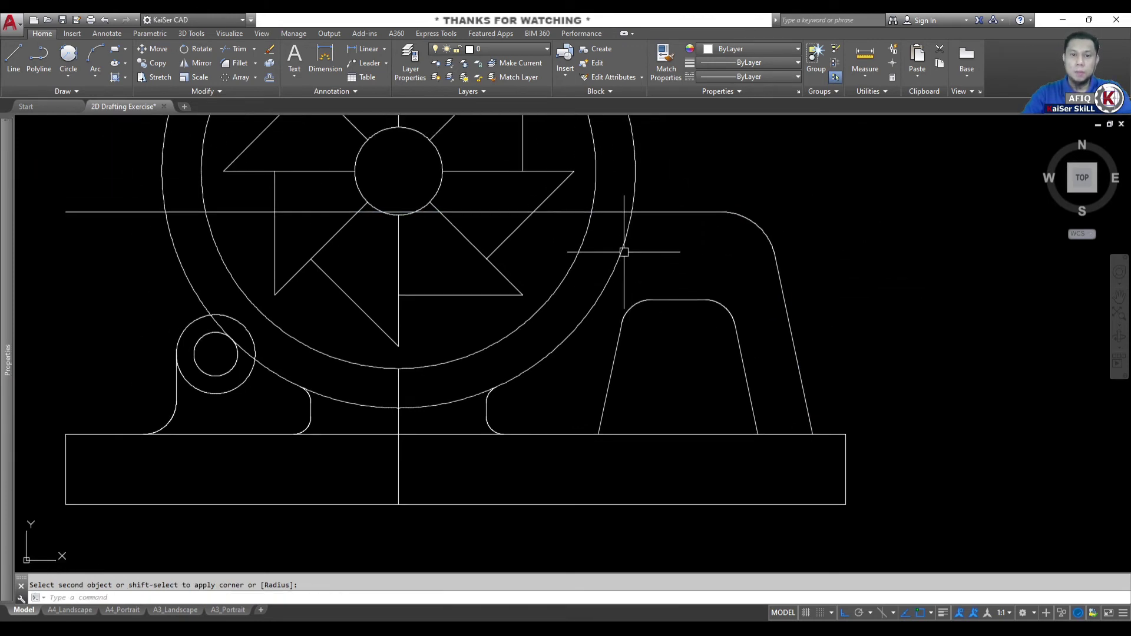
pyautogui.moveTo(627, 269); pyautogui.dragTo(635, 307, button='middle')
pyautogui.moveTo(1081, 178)
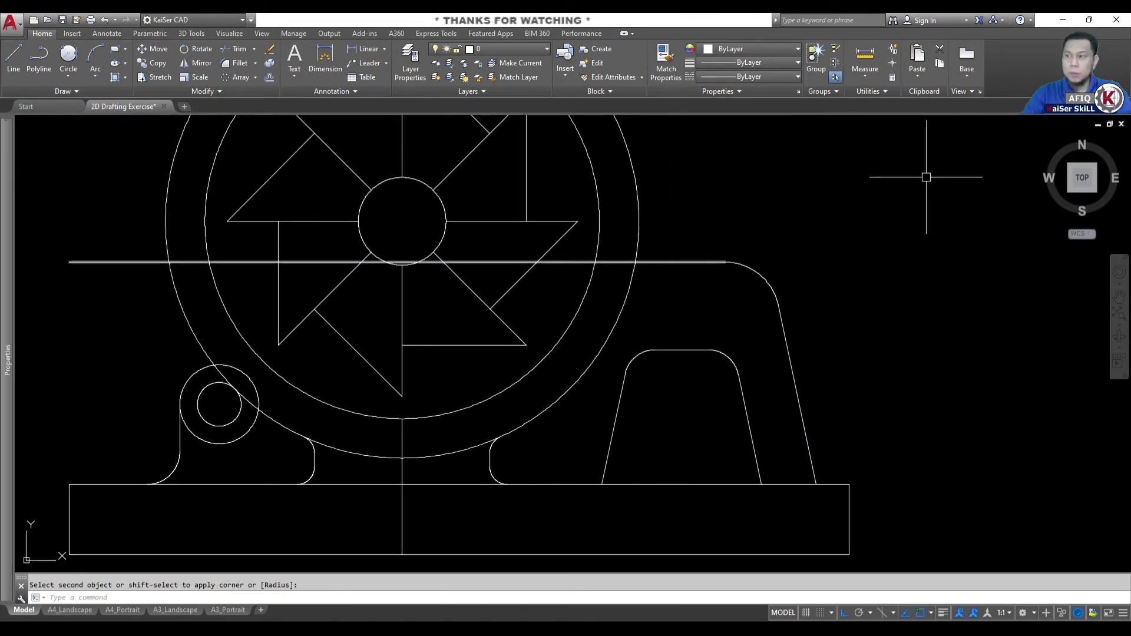
pyautogui.hotkey('alt', 'Tab')
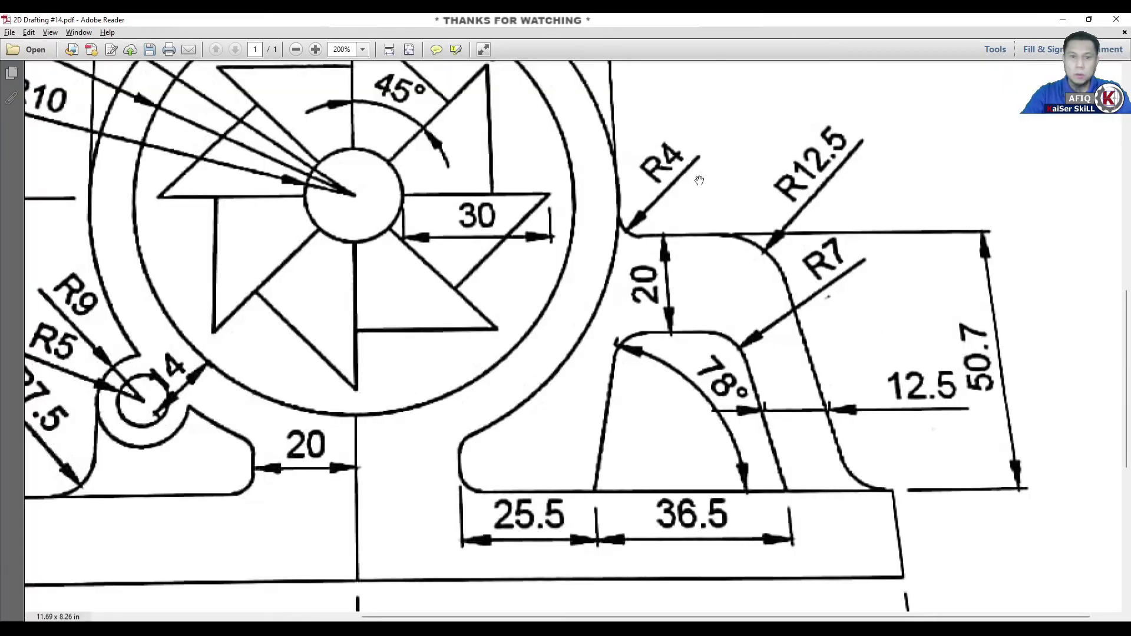
pyautogui.click(1060, 19)
pyautogui.write('r')
pyautogui.press('Return')
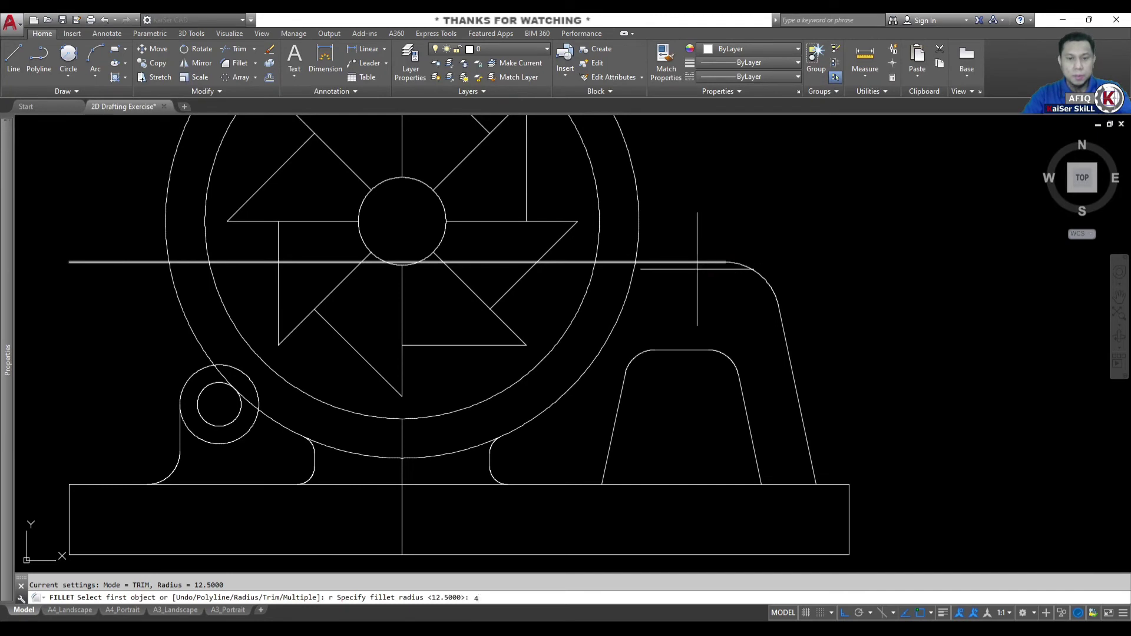
pyautogui.press('Return')
pyautogui.click(654, 262)
pyautogui.click(639, 237)
pyautogui.press('Escape')
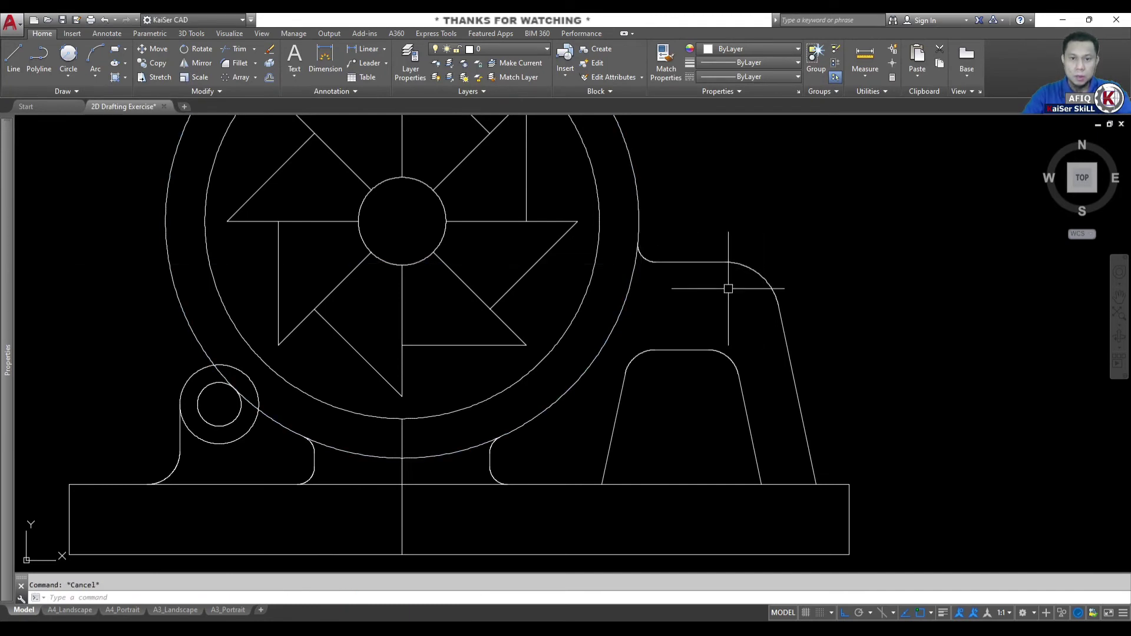
pyautogui.scroll(-2, 732, 328)
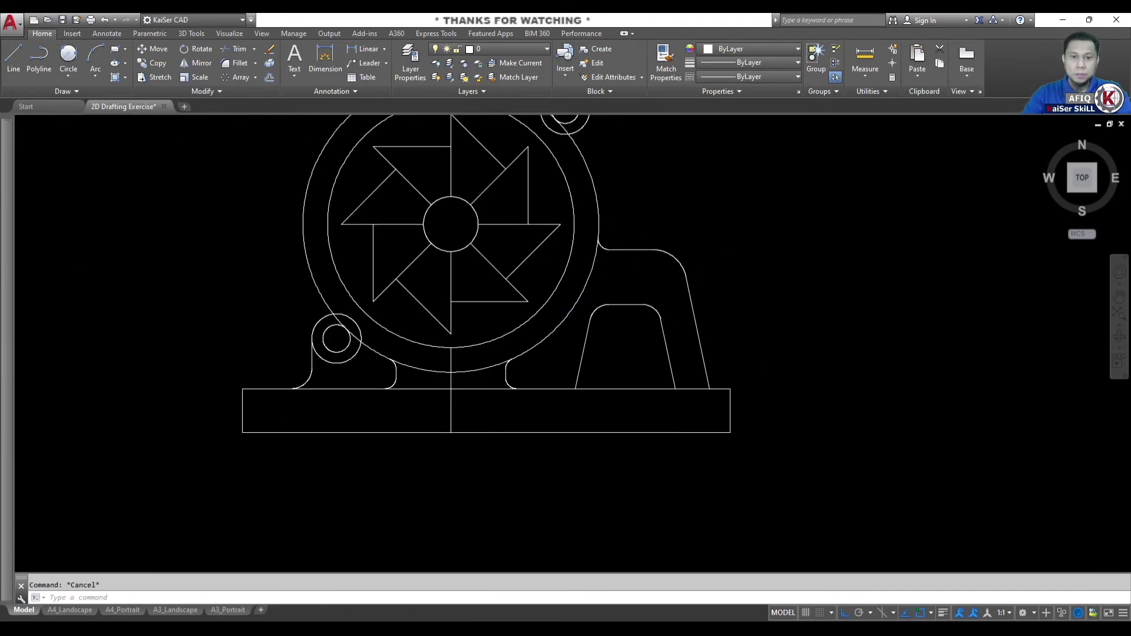
pyautogui.moveTo(679, 325); pyautogui.dragTo(742, 374, button='middle')
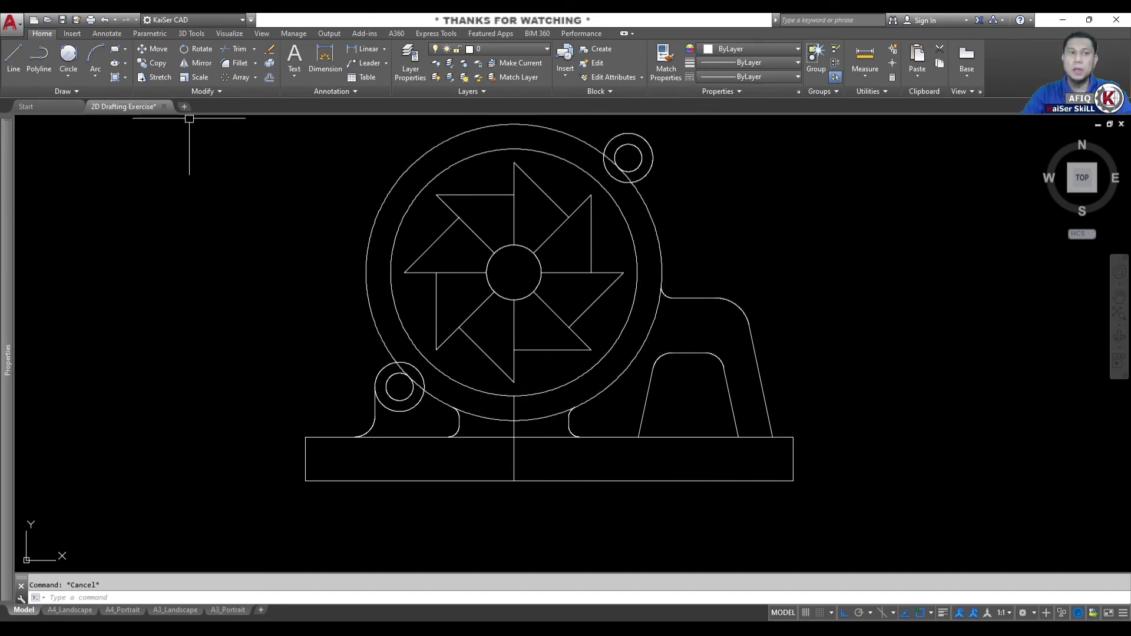
pyautogui.click(71, 73)
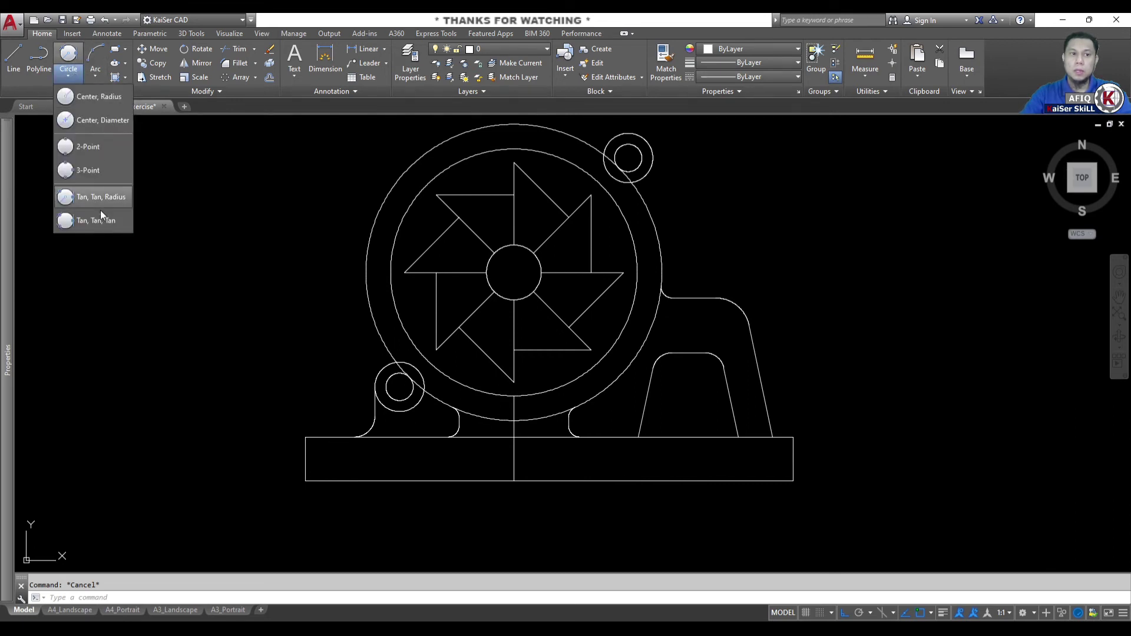
pyautogui.click(110, 197)
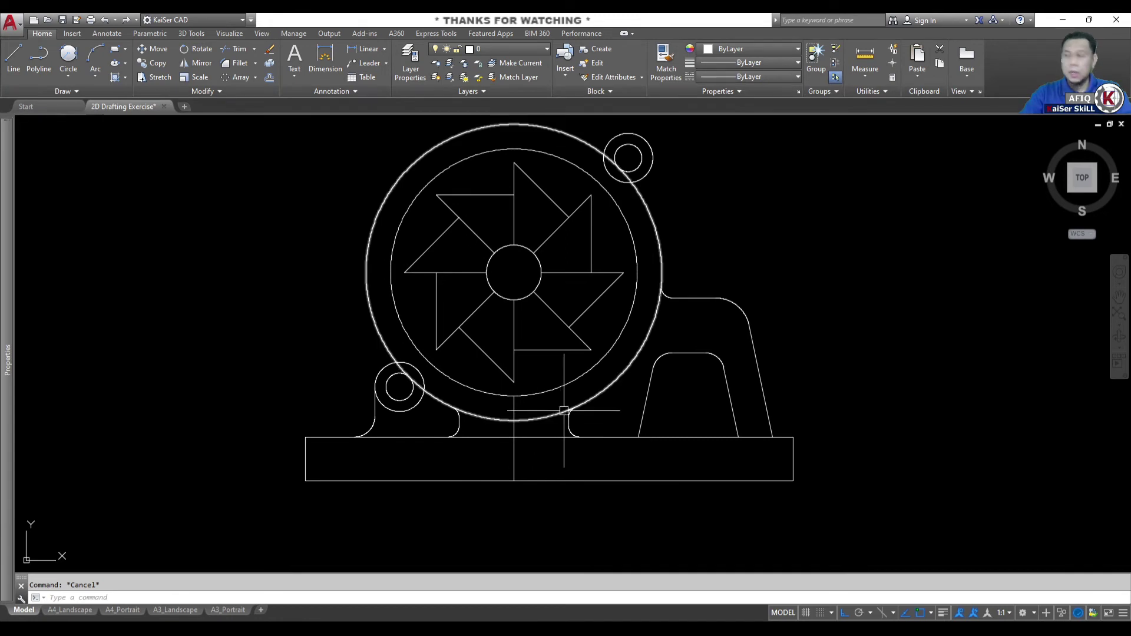
pyautogui.moveTo(722, 384); pyautogui.dragTo(625, 352, button='middle')
pyautogui.scroll(3, 677, 410)
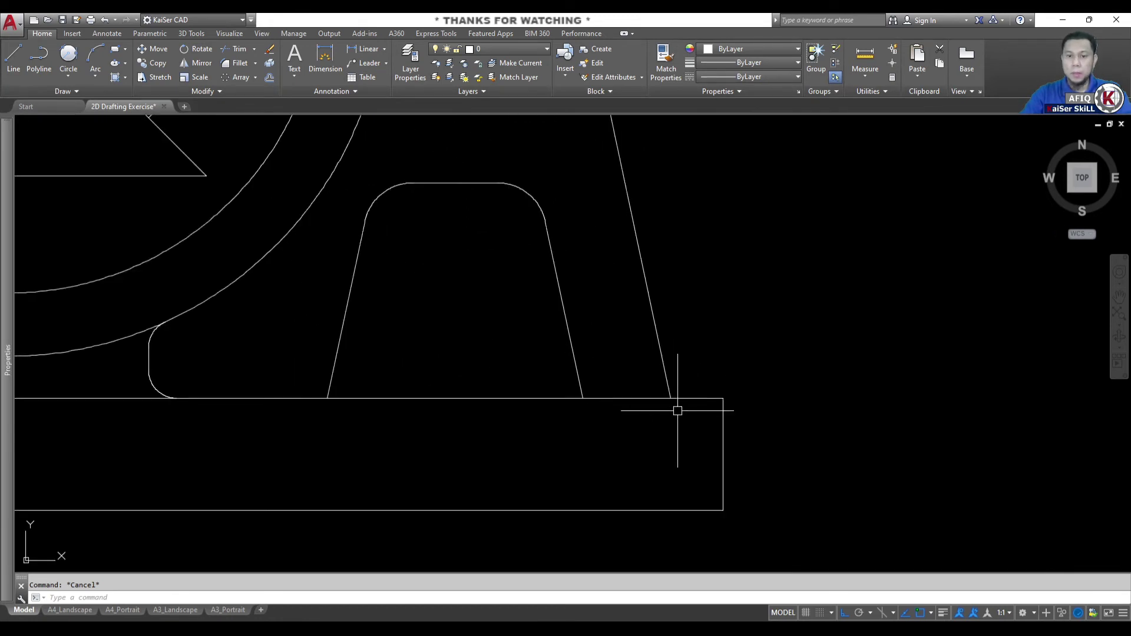
pyautogui.scroll(5, 682, 408)
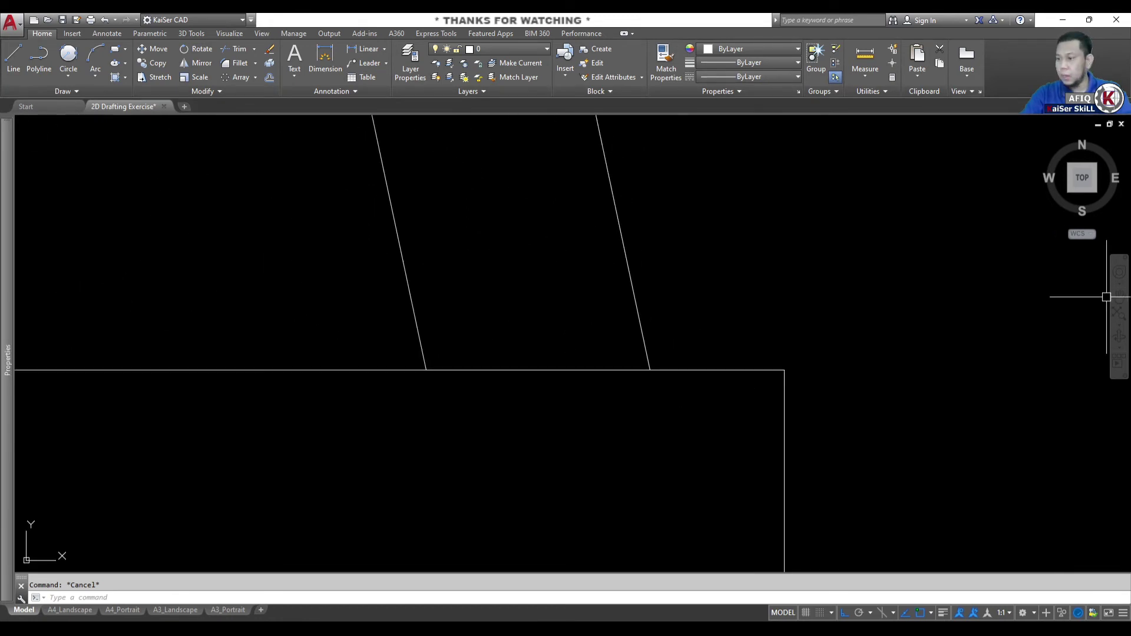
pyautogui.hotkey('alt', 'Tab')
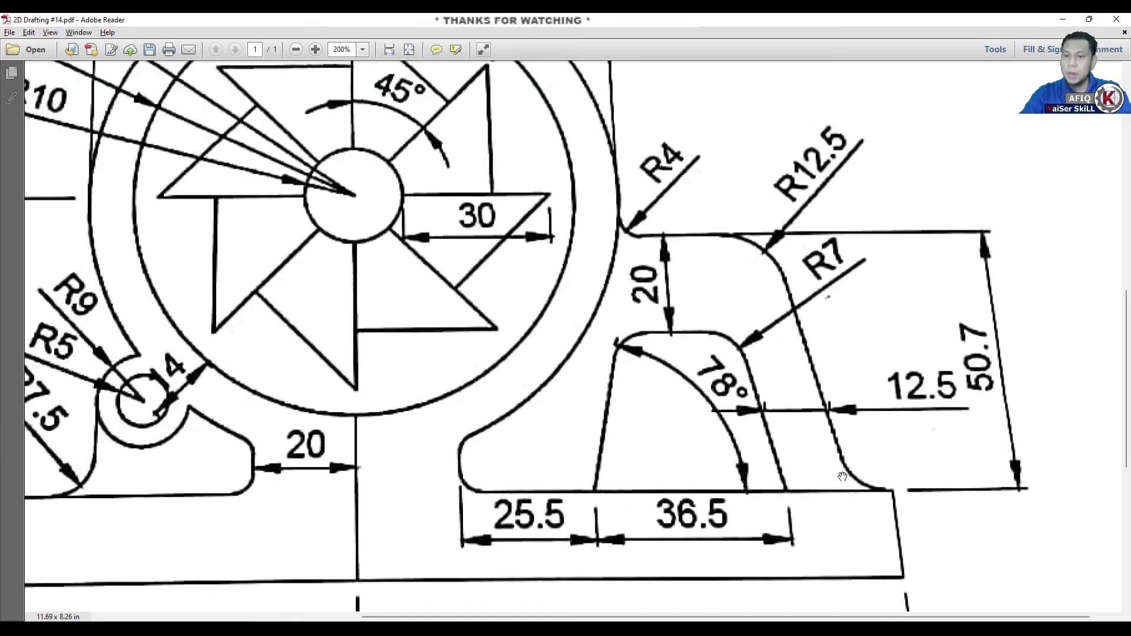
pyautogui.click(1063, 21)
pyautogui.write('dli')
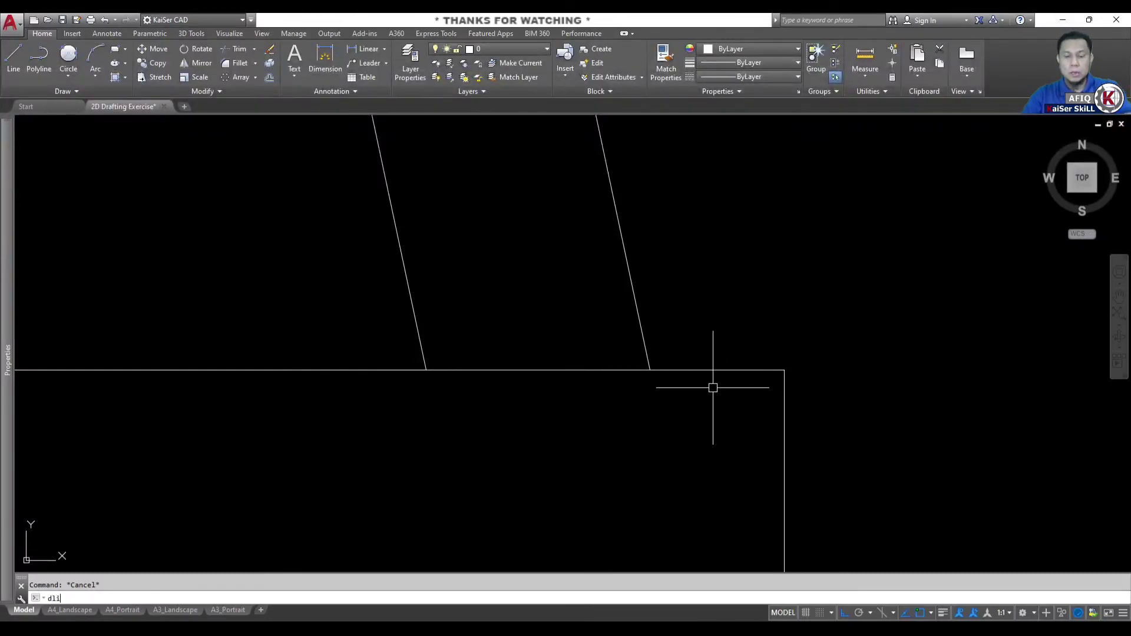
pyautogui.press('Return')
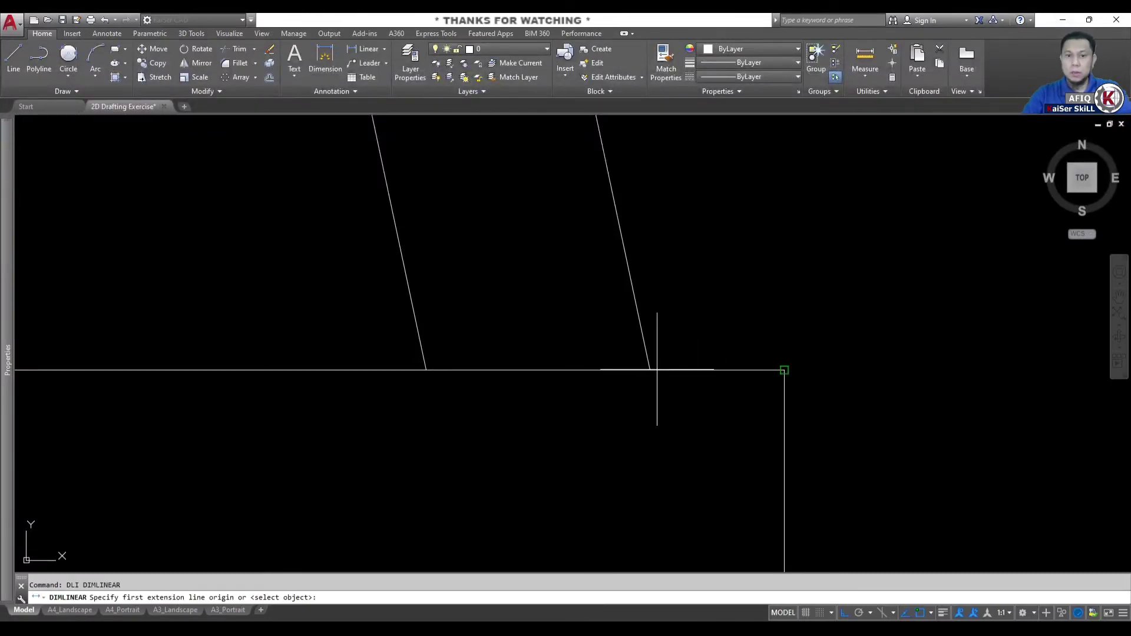
pyautogui.click(650, 370)
pyautogui.click(783, 369)
pyautogui.scroll(-2, 784, 369)
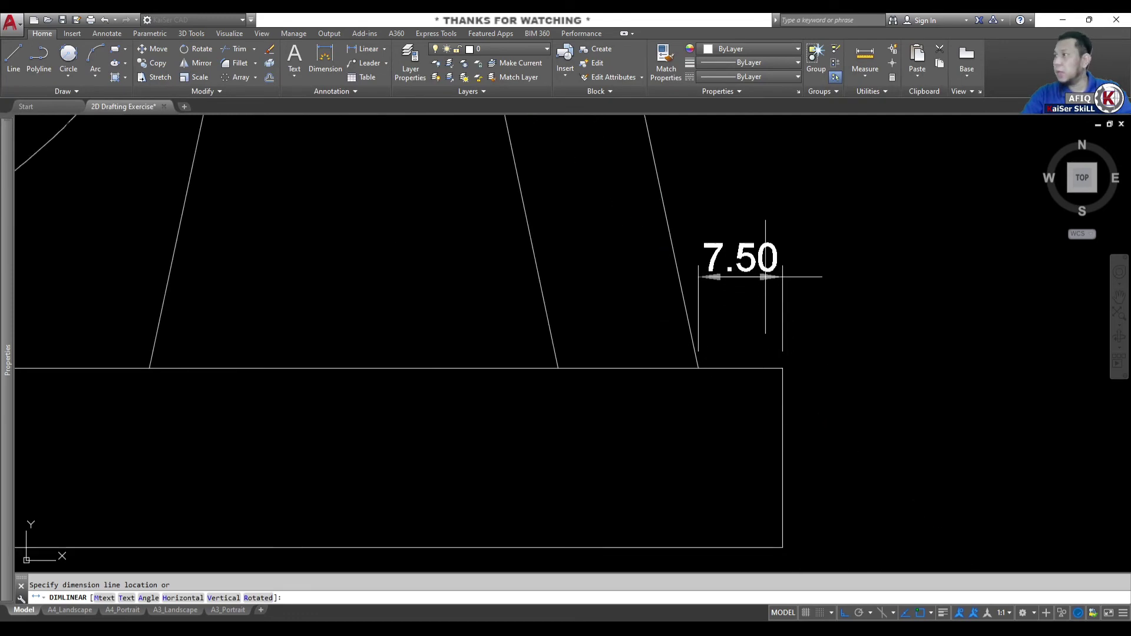
pyautogui.press('Escape')
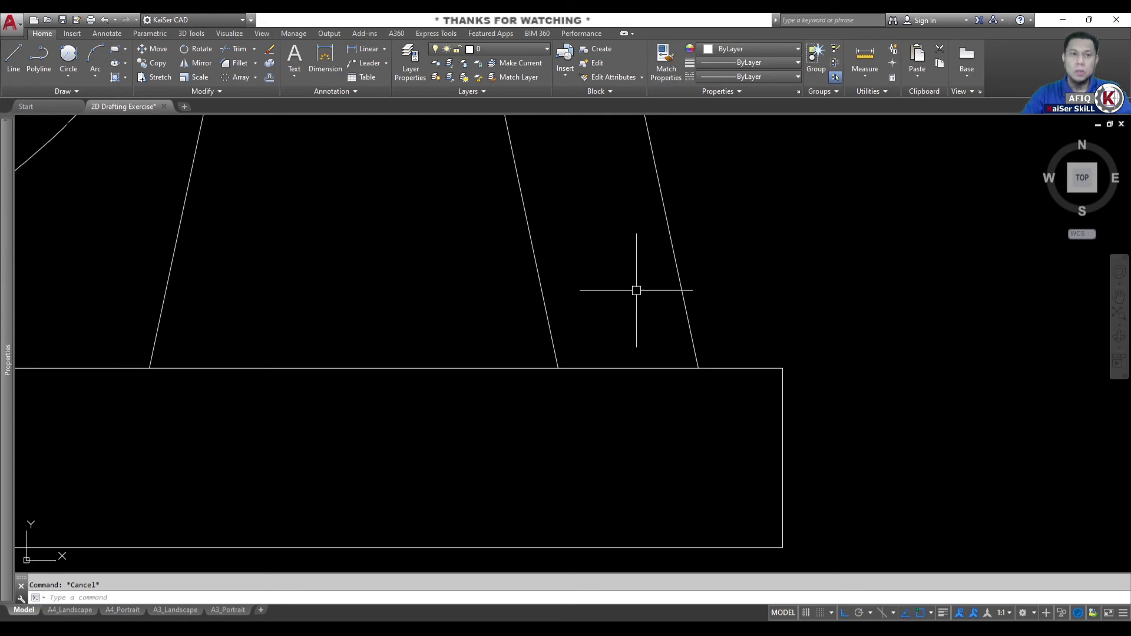
pyautogui.scroll(-2, 636, 290)
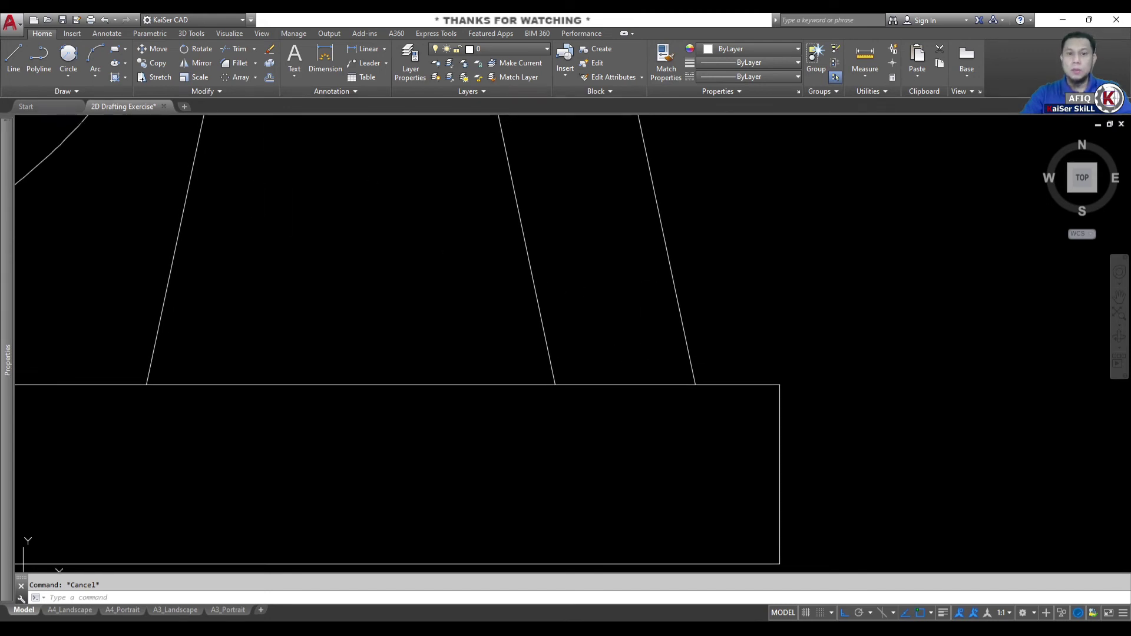
# Draw a radius 5 circle tangent to the outer slanted leg and the base's top edge.
pyautogui.click(68, 76)
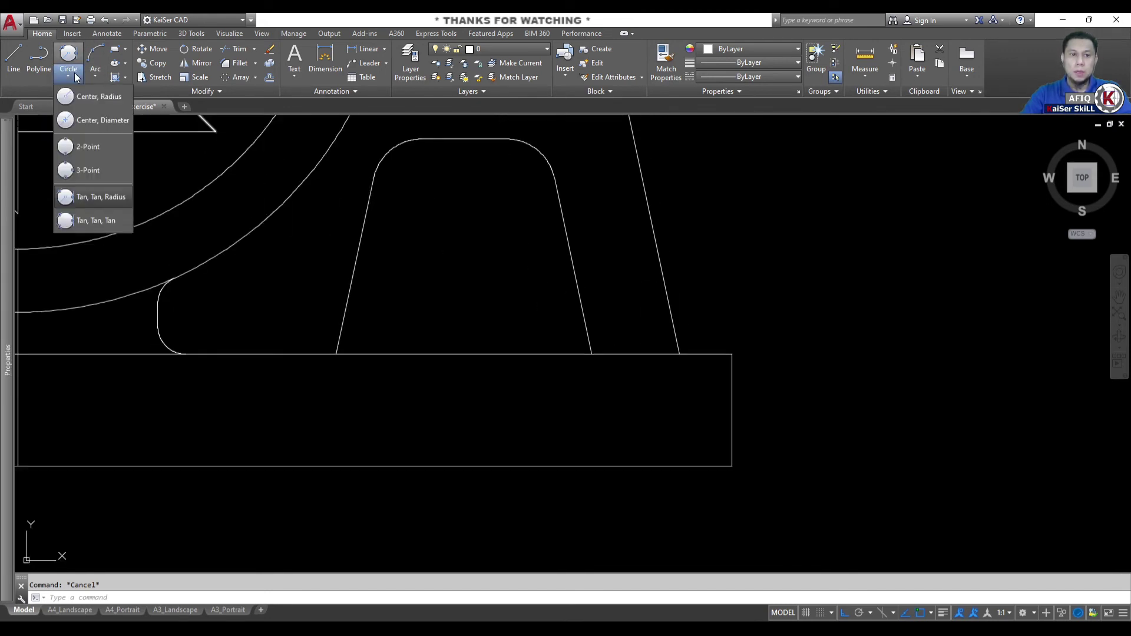
pyautogui.click(90, 194)
pyautogui.click(664, 283)
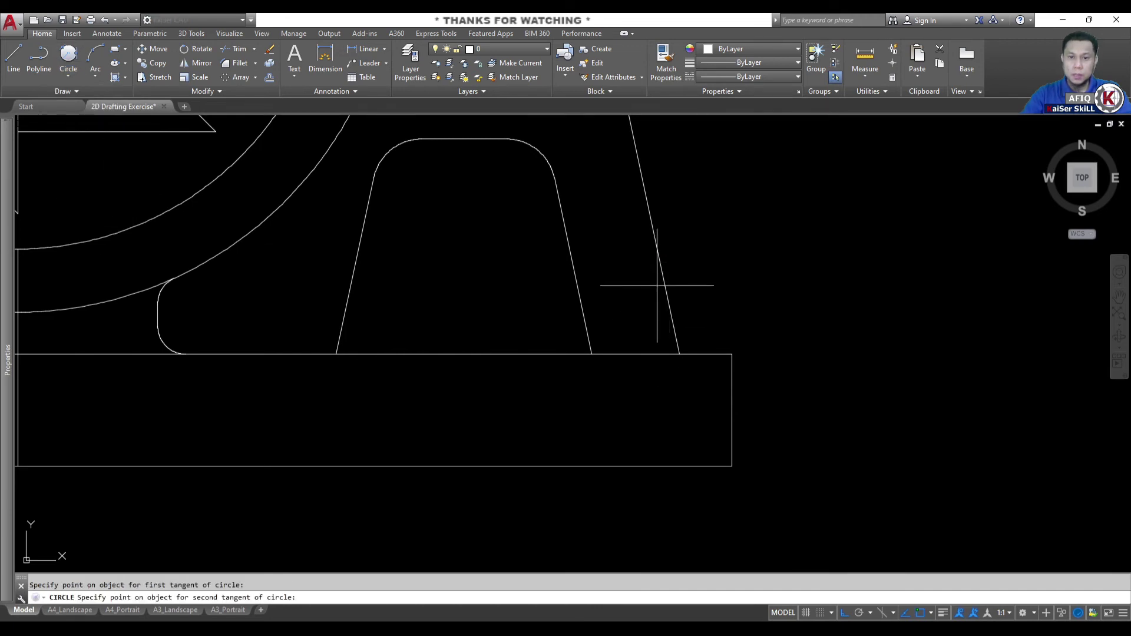
pyautogui.click(709, 353)
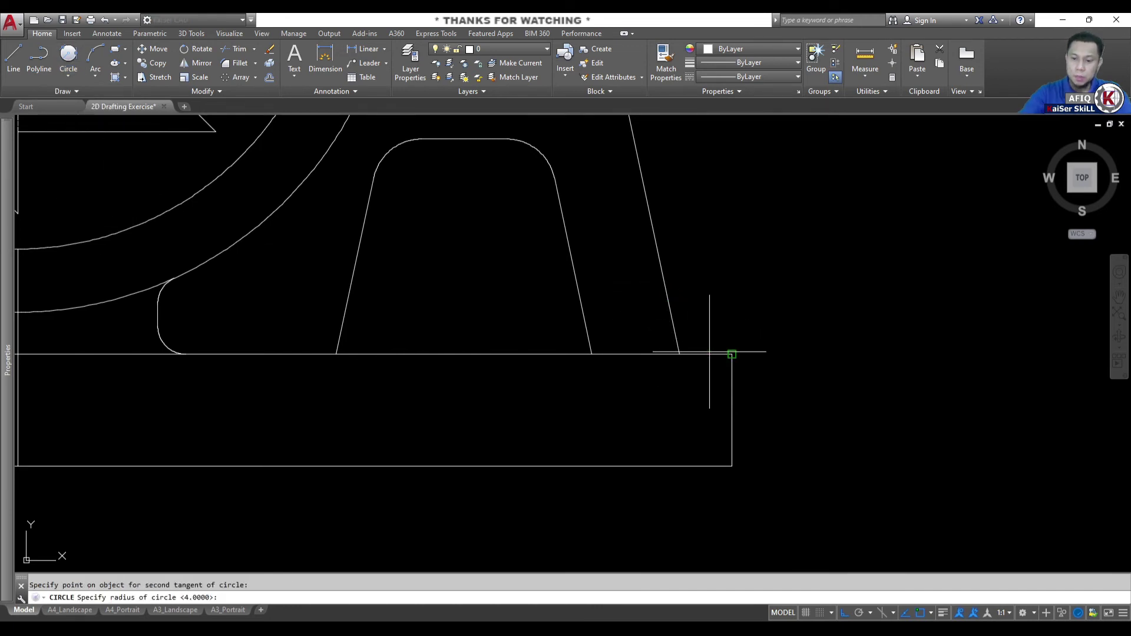
pyautogui.write('7.5')
pyautogui.press('Return')
pyautogui.press('Escape')
pyautogui.scroll(2, 756, 329)
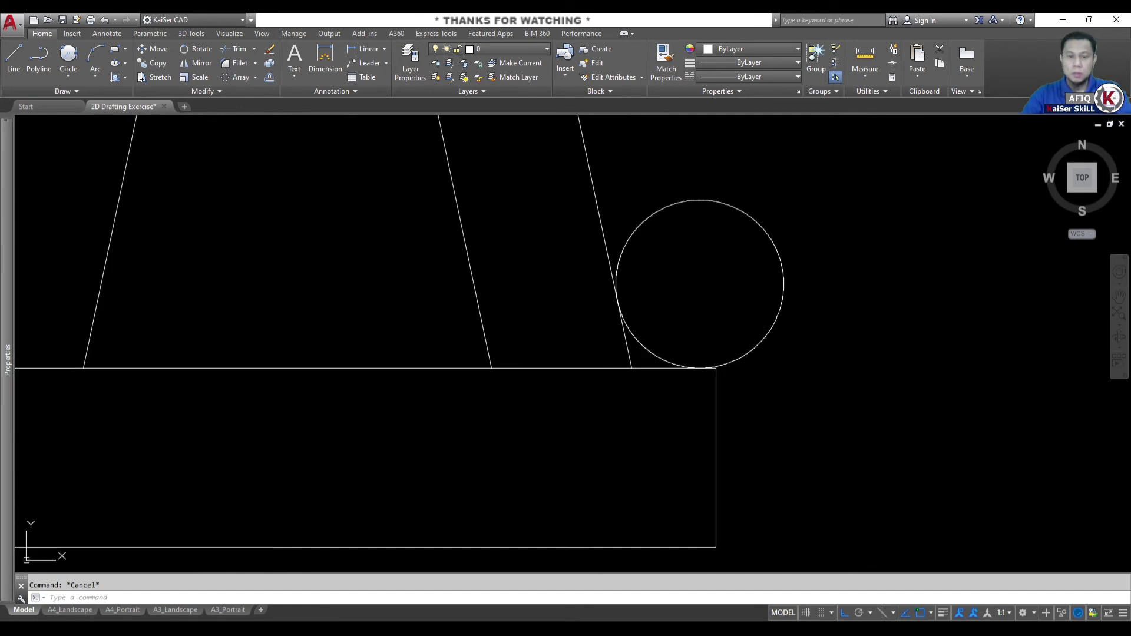
# Trim the excess circle and the leftover leg segment, leaving a radius 5 fillet arc.
pyautogui.write('tr')
pyautogui.press('Return')
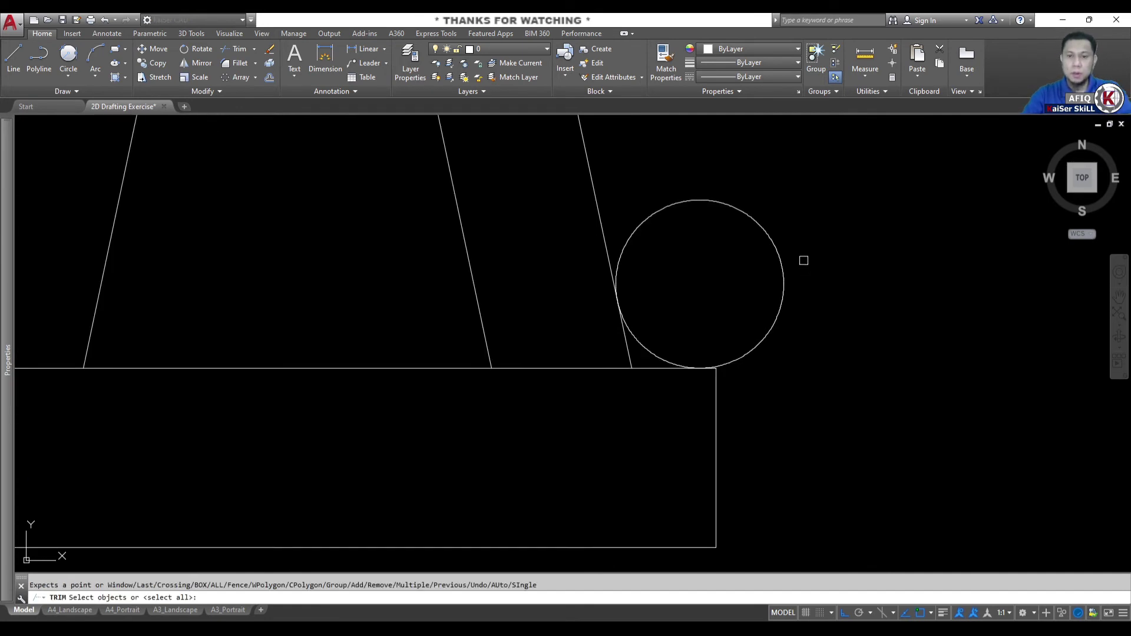
pyautogui.click(803, 257)
pyautogui.click(739, 308)
pyautogui.write('tr')
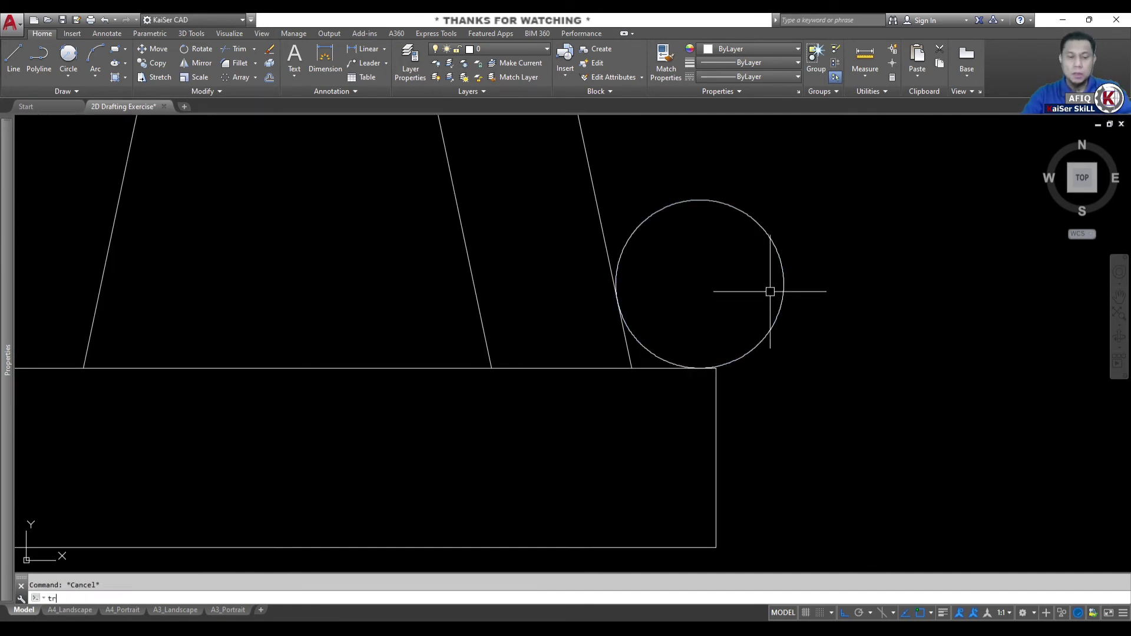
pyautogui.press('Return')
pyautogui.click(777, 255)
pyautogui.scroll(8, 648, 344)
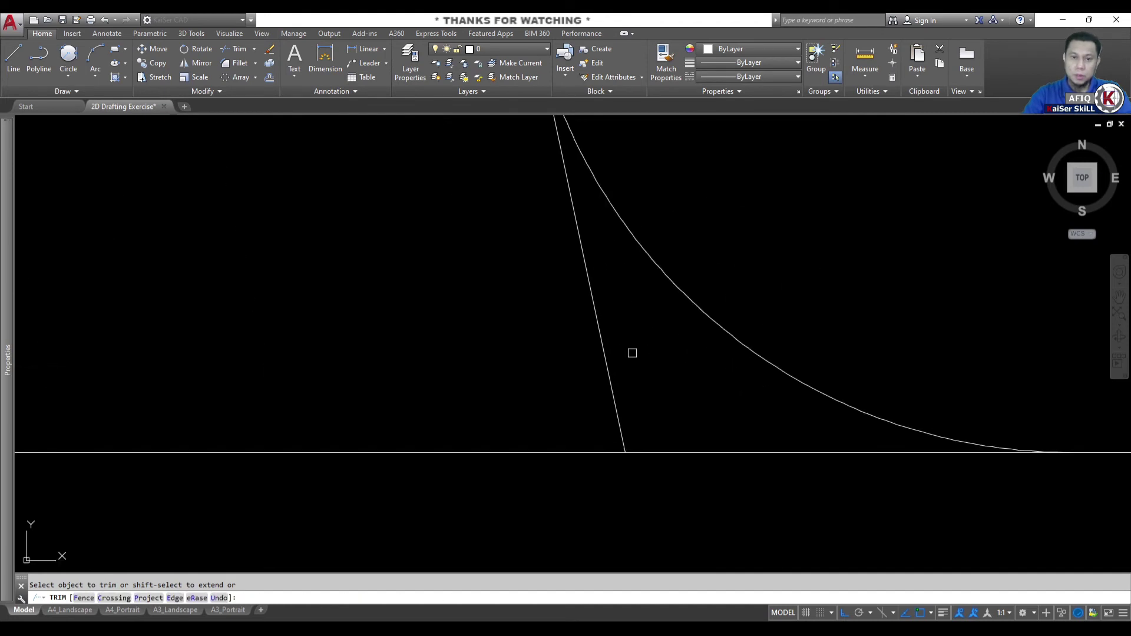
pyautogui.click(604, 356)
pyautogui.scroll(-10, 593, 356)
pyautogui.scroll(-6, 593, 356)
pyautogui.press('Escape')
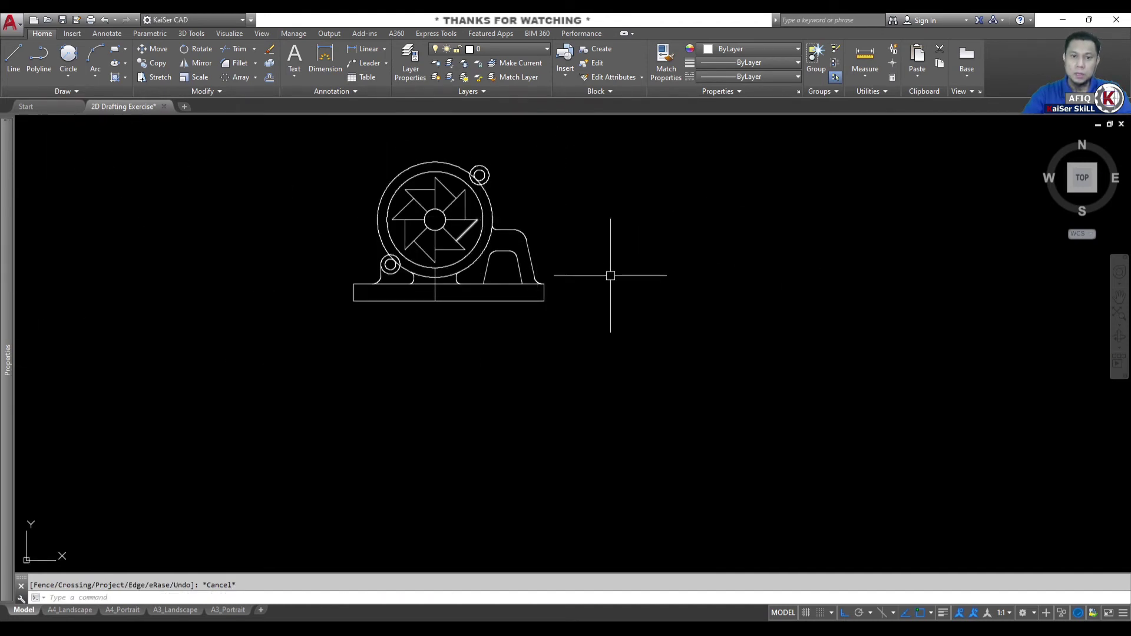
# Centre the bracket in AutoCAD, then zoom the reference PDF to 104% to see the whole sheet.
pyautogui.scroll(1, 536, 268)
pyautogui.moveTo(536, 268); pyautogui.dragTo(634, 323, button='middle')
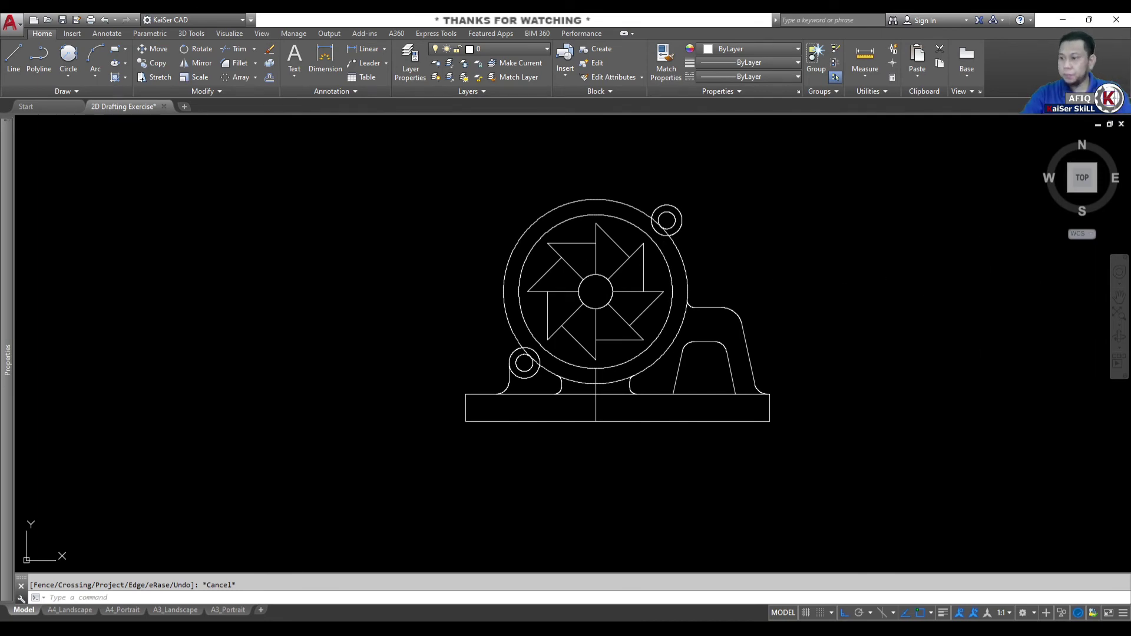
pyautogui.hotkey('alt', 'Tab')
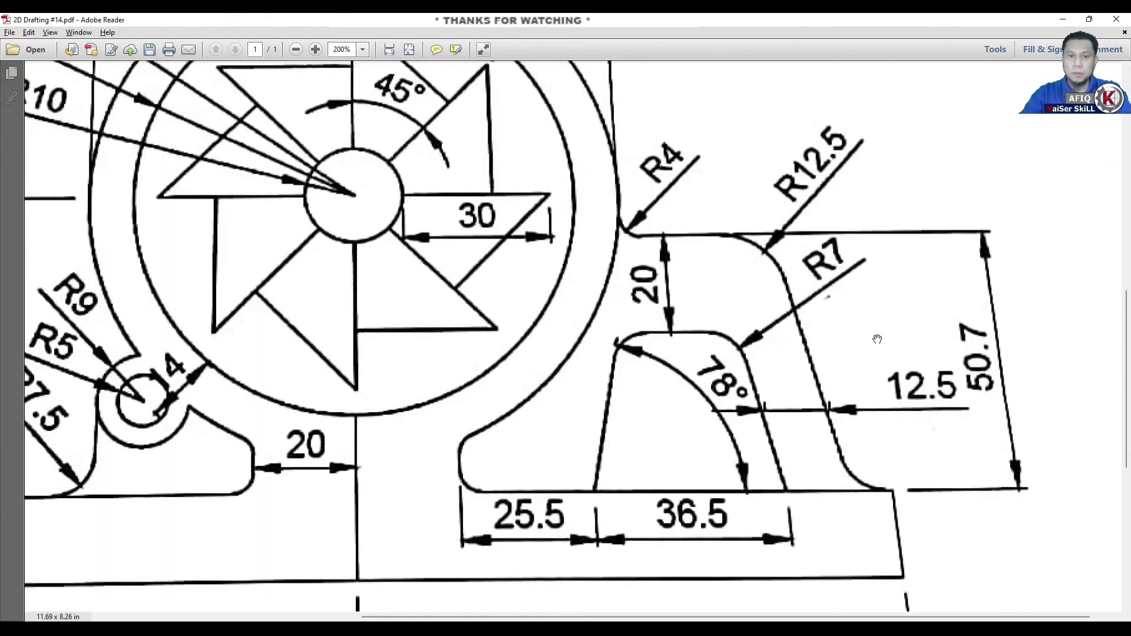
pyautogui.scroll(-1, 824, 294)
pyautogui.scroll(-1, 758, 257)
pyautogui.keyDown('ctrl'); pyautogui.scroll(-2, 758, 257); pyautogui.keyUp('ctrl')
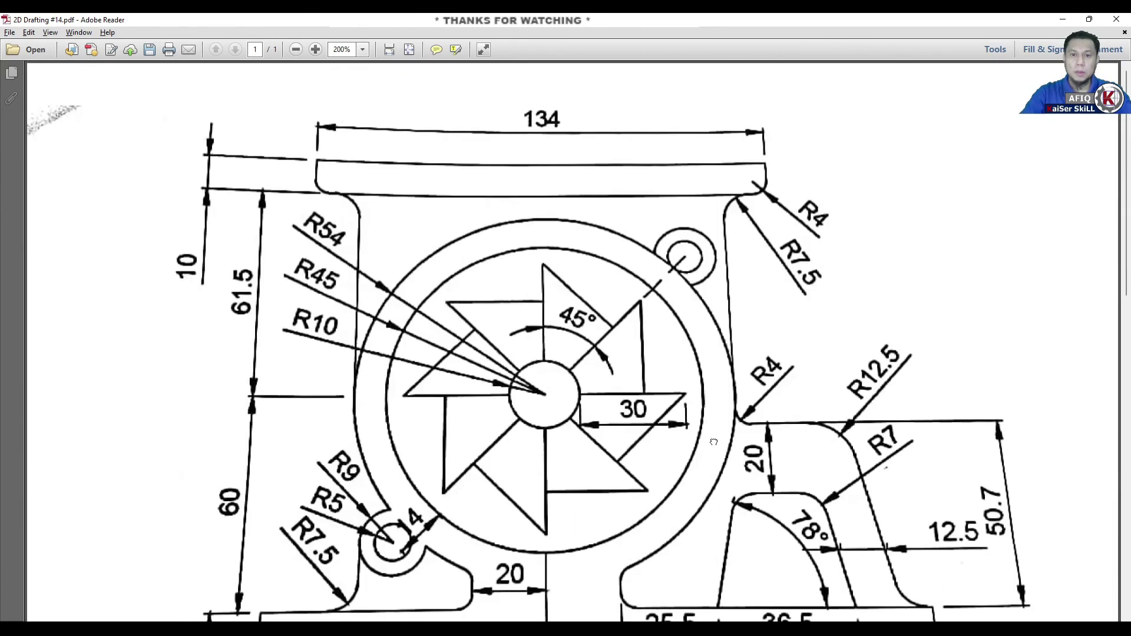
pyautogui.keyDown('ctrl'); pyautogui.scroll(-1, 675, 308); pyautogui.keyUp('ctrl')
pyautogui.keyDown('ctrl'); pyautogui.scroll(-1, 675, 309); pyautogui.keyUp('ctrl')
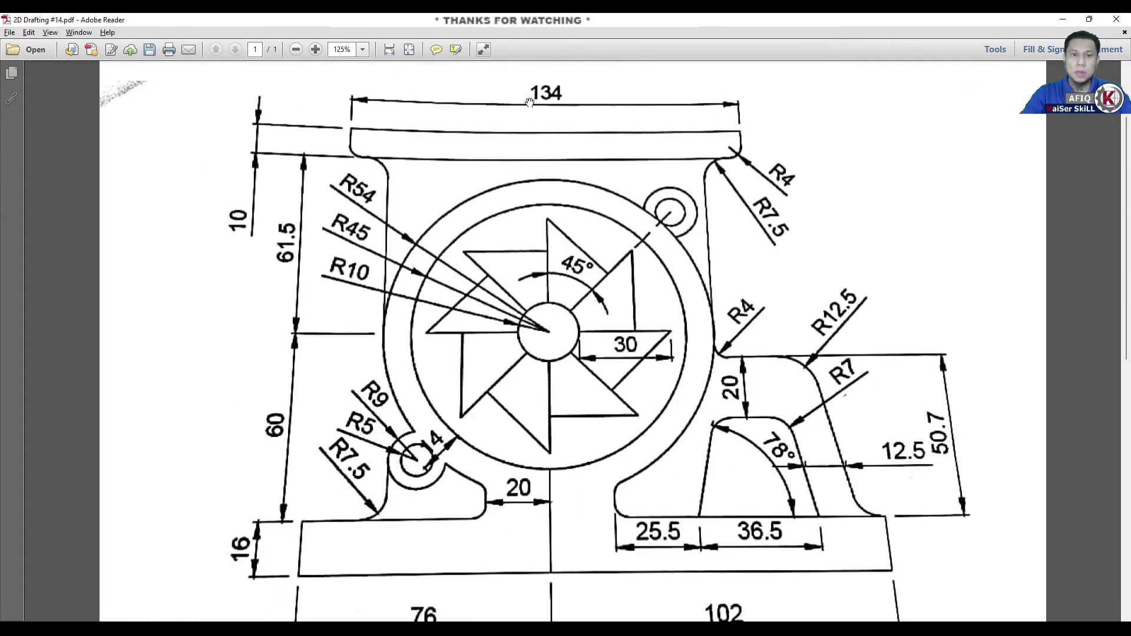
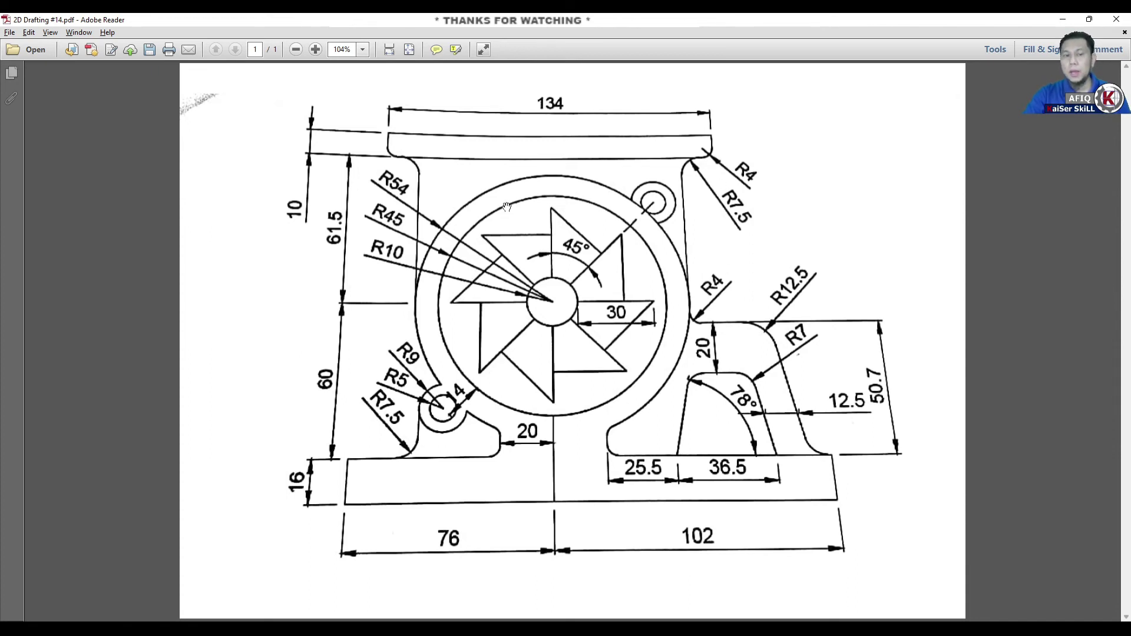
# Highlight the 61.5 height dimension on the reference PDF, then minimize Adobe Reader.
pyautogui.rightClick(403, 190)
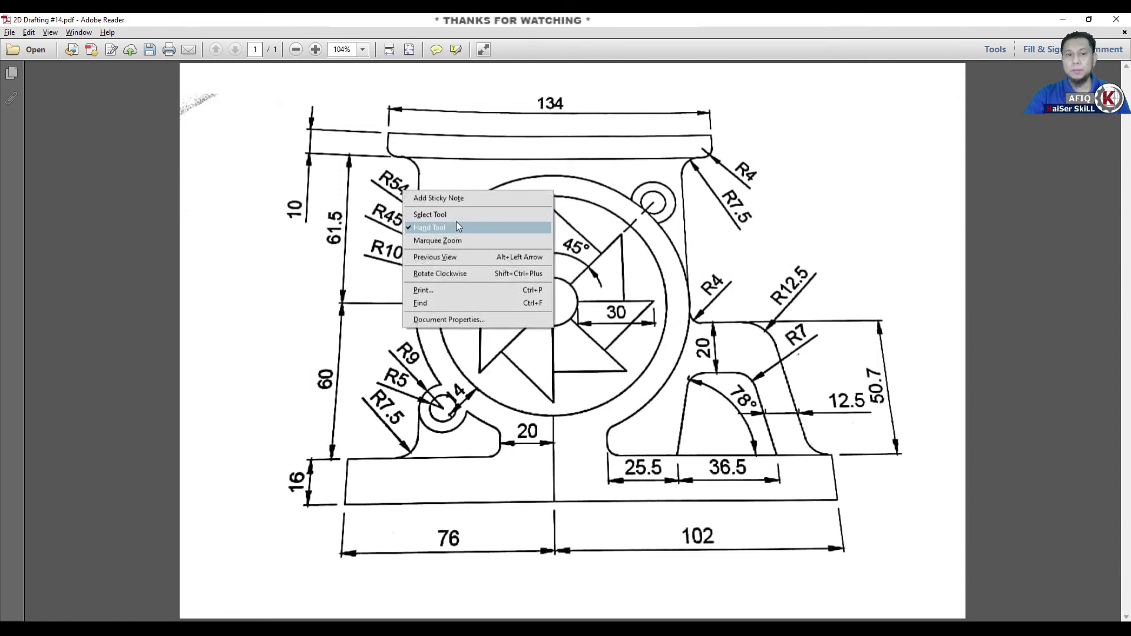
pyautogui.click(436, 227)
pyautogui.moveTo(318, 203); pyautogui.dragTo(363, 259)
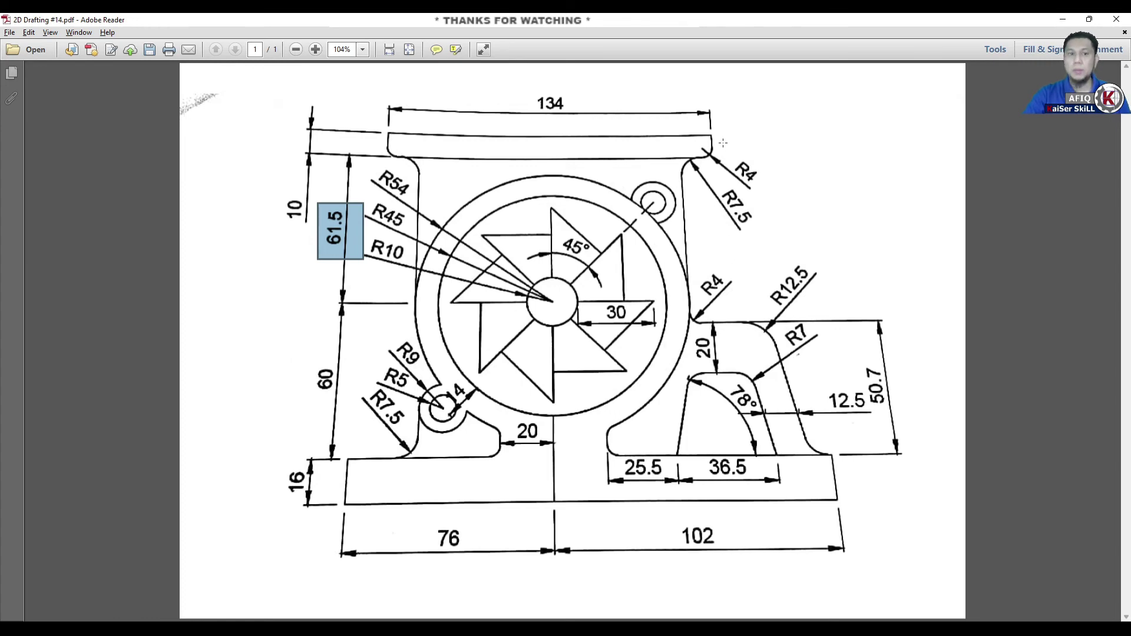
pyautogui.click(1065, 21)
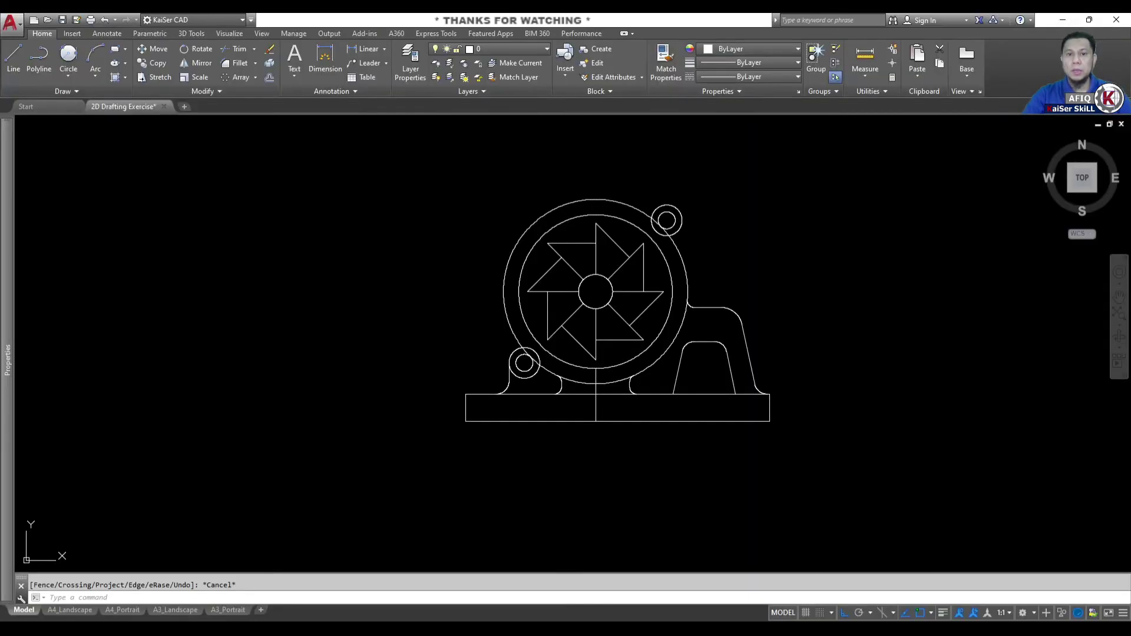
pyautogui.write('l')
pyautogui.press('Return')
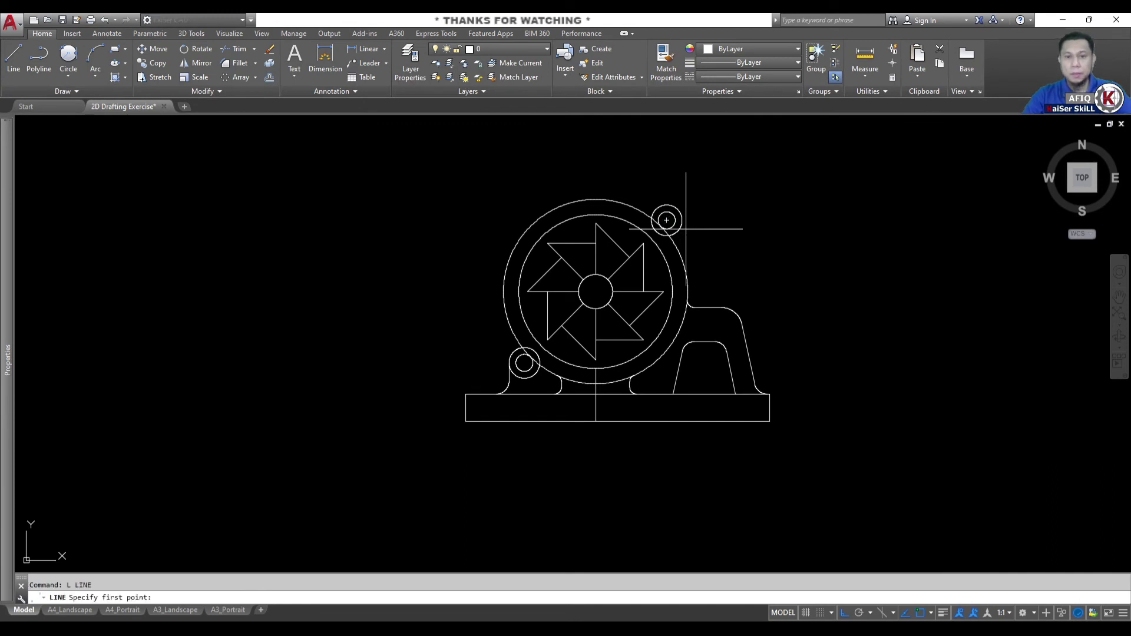
pyautogui.keyDown('shift'); pyautogui.rightClick(696, 258); pyautogui.keyUp('shift')
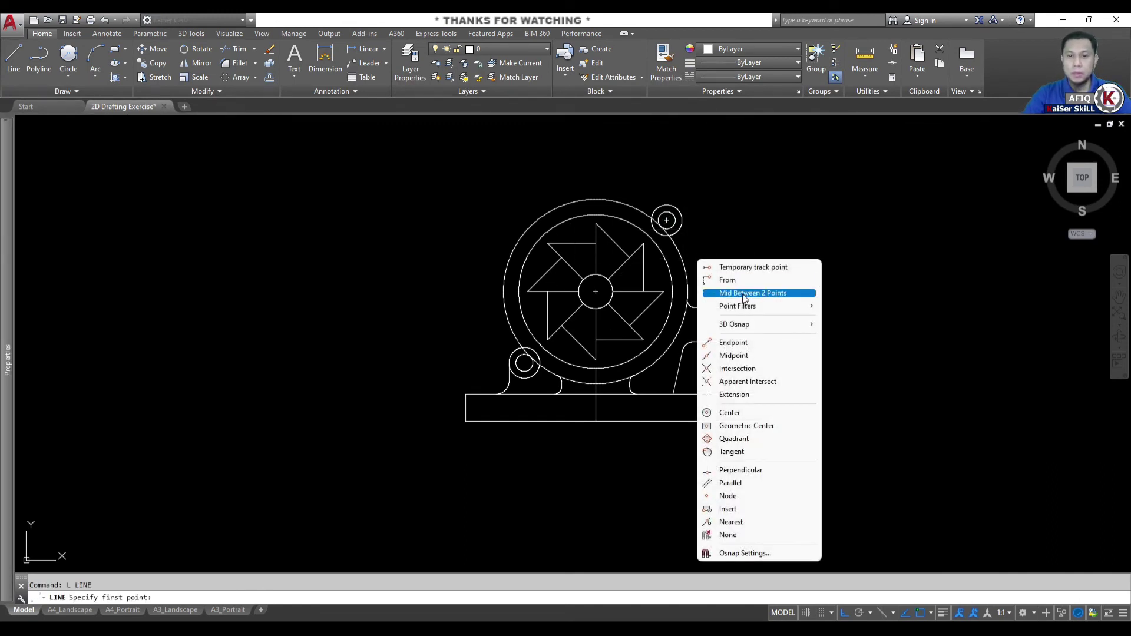
pyautogui.click(716, 280)
pyautogui.click(595, 292)
pyautogui.write('@67,61.5')
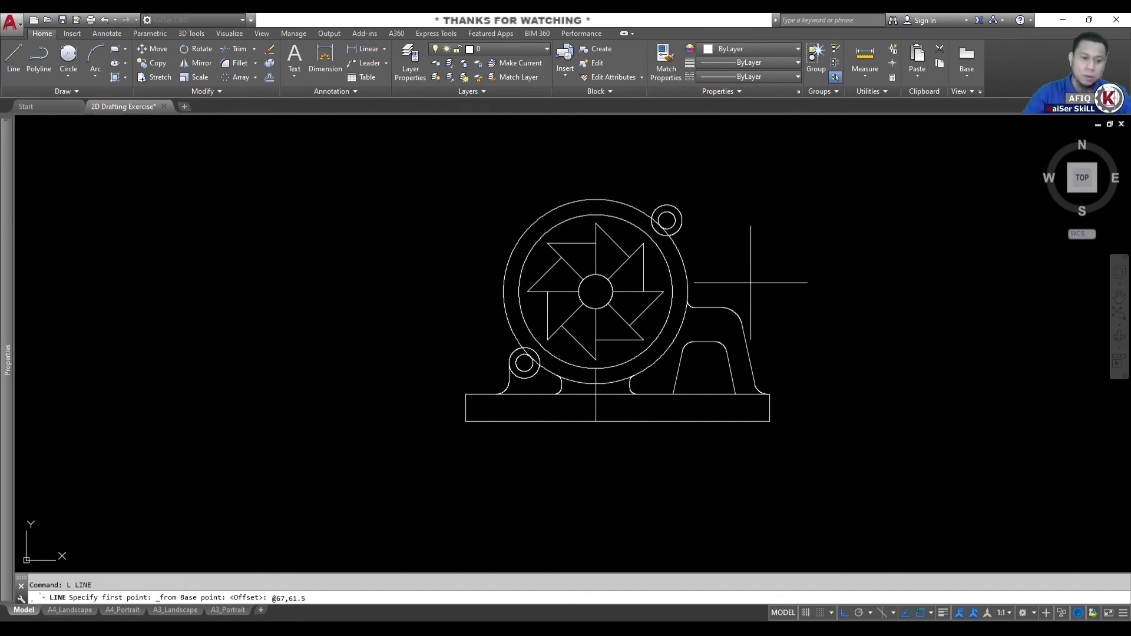
pyautogui.press('Return')
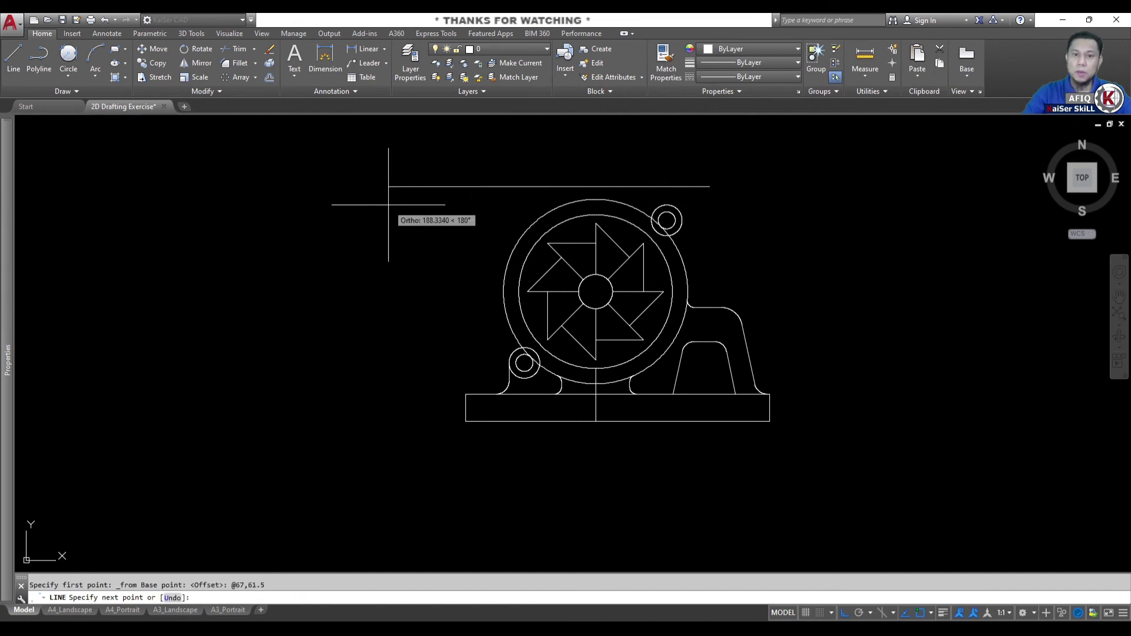
# Draw the plate's 134-long and 10-high edges and close the rectangle.
pyautogui.write('134')
pyautogui.press('Return')
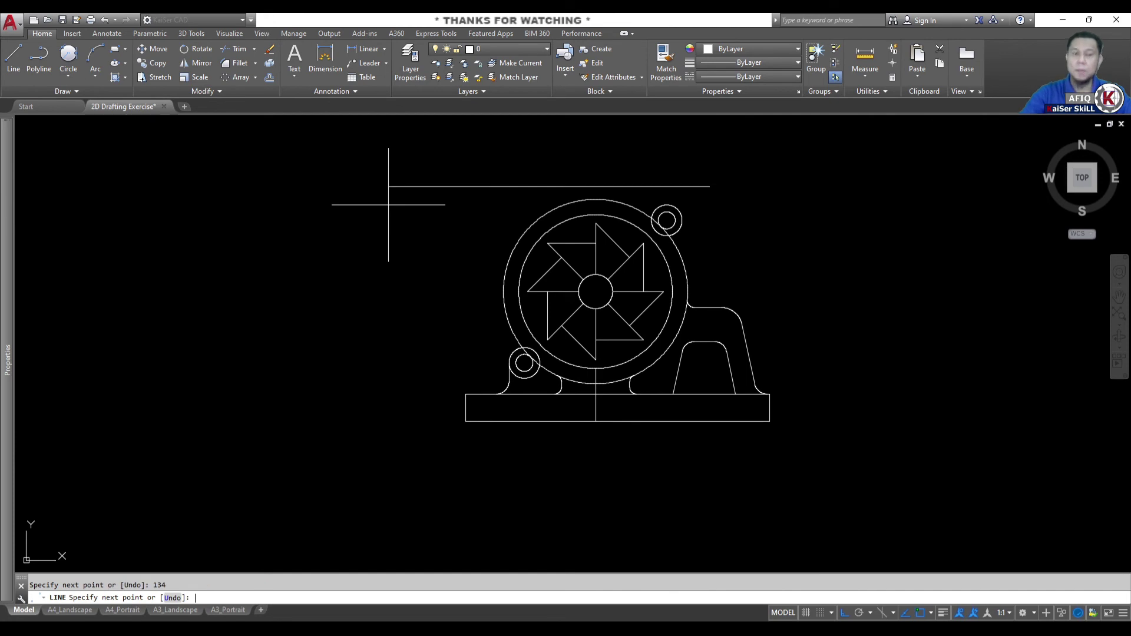
pyautogui.hotkey('alt', 'Tab')
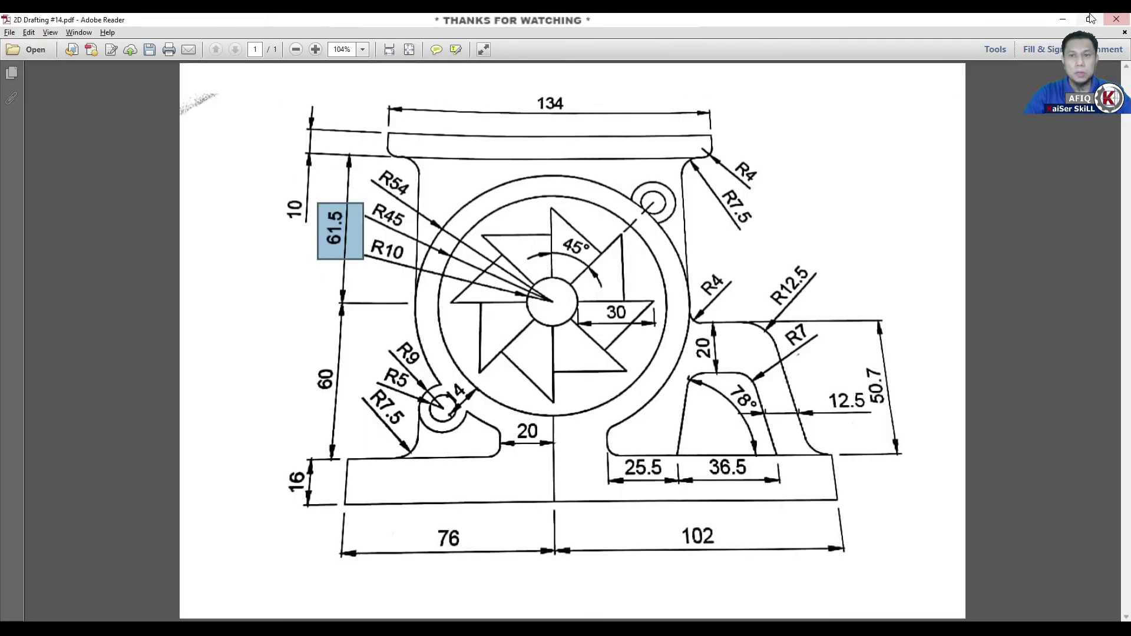
pyautogui.hotkey('alt', 'Tab')
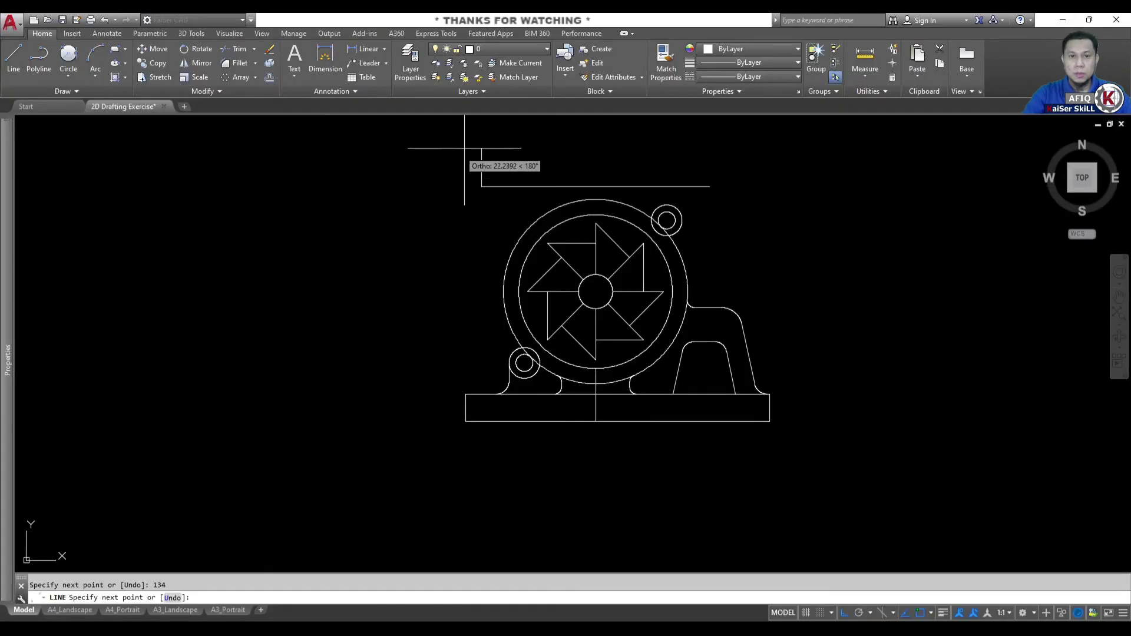
pyautogui.write('0')
pyautogui.press('Return')
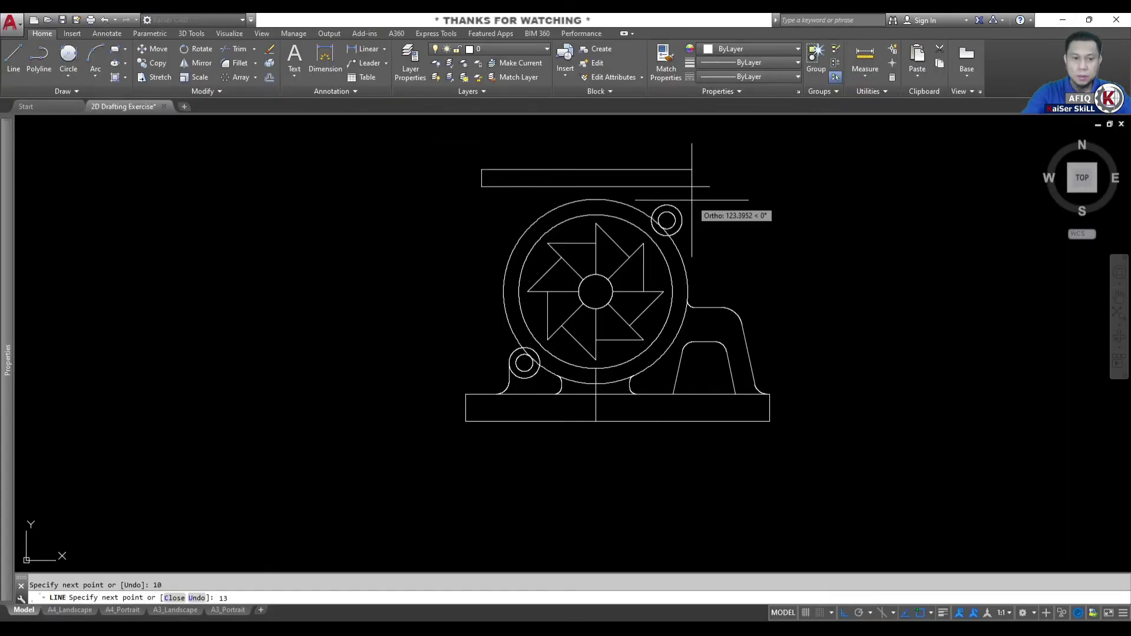
pyautogui.write('4')
pyautogui.press('Return')
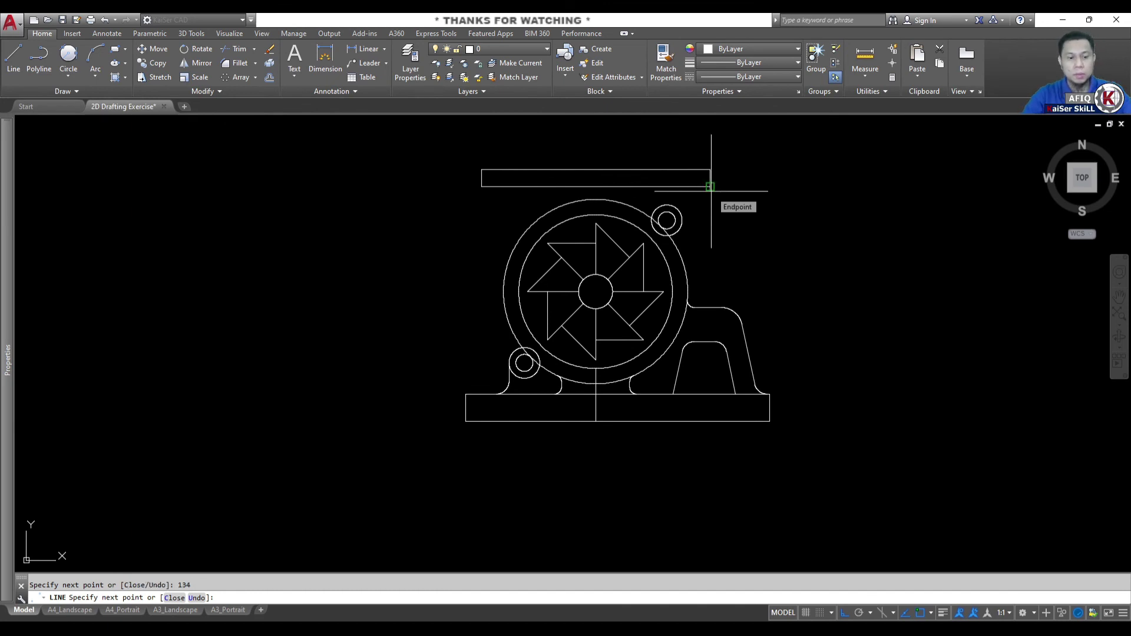
pyautogui.write('c')
pyautogui.press('Return')
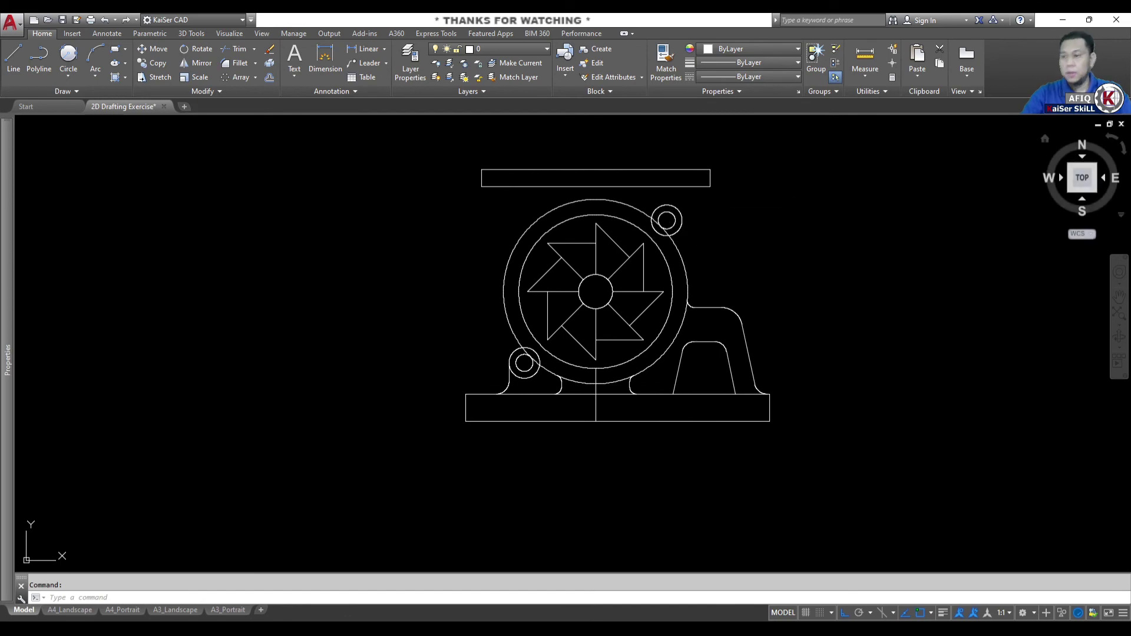
pyautogui.hotkey('alt', 'Tab')
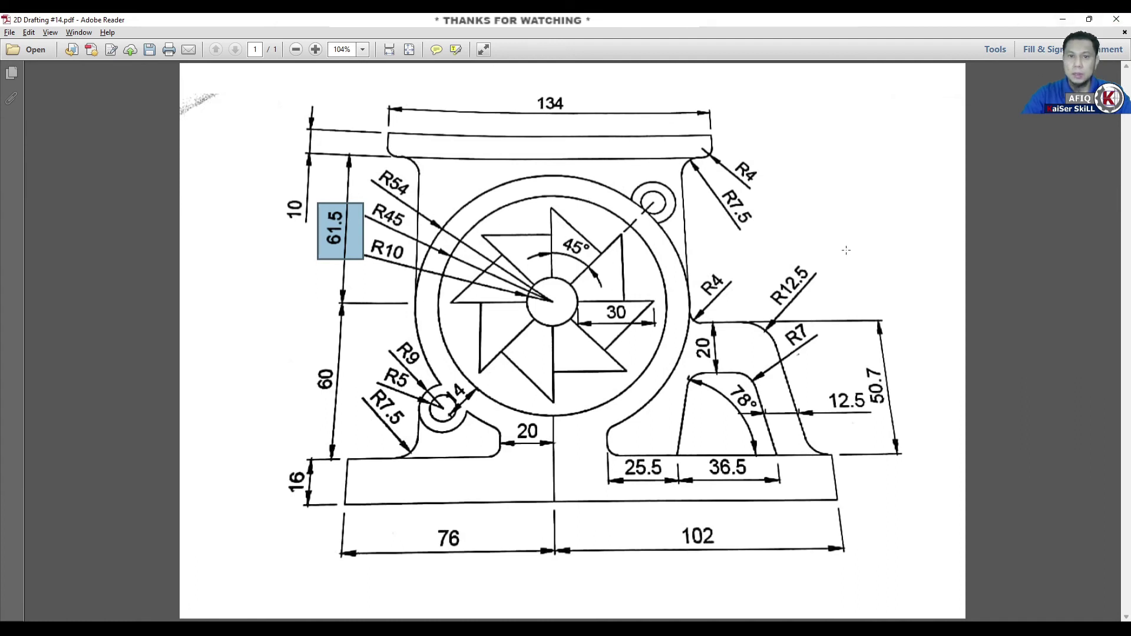
# Minimize the PDF reference to bring the AutoCAD drawing back.
pyautogui.click(1062, 19)
# Draw the left wall from the outer circle's left quadrant perpendicular up to the top plate.
pyautogui.write('l')
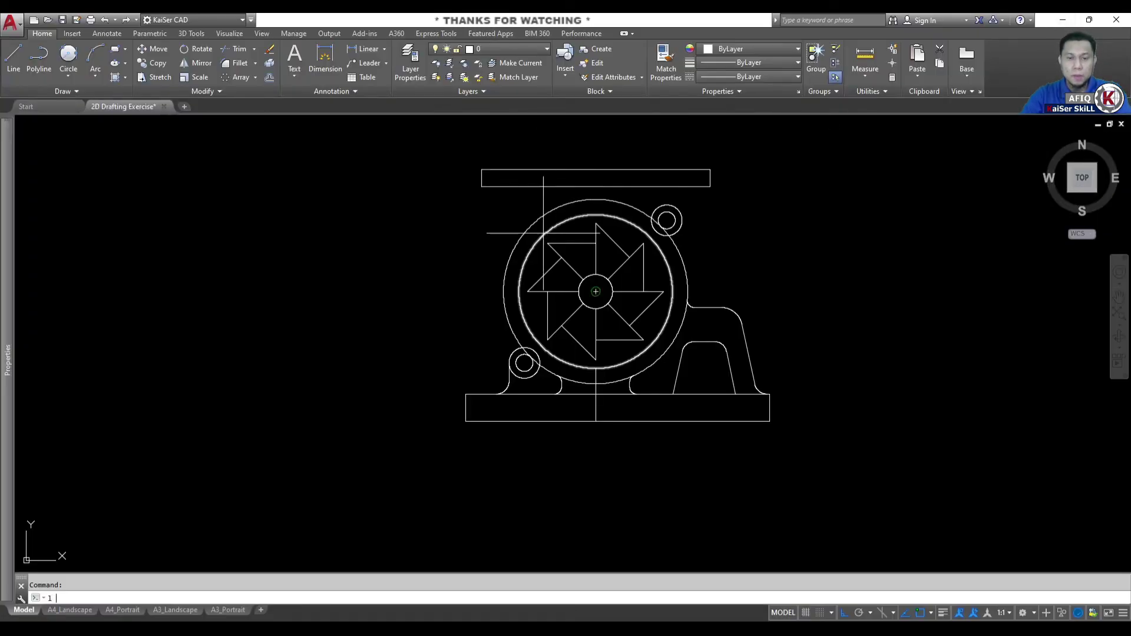
pyautogui.press('Return')
pyautogui.keyDown('shift'); pyautogui.rightClick(535, 232); pyautogui.keyUp('shift')
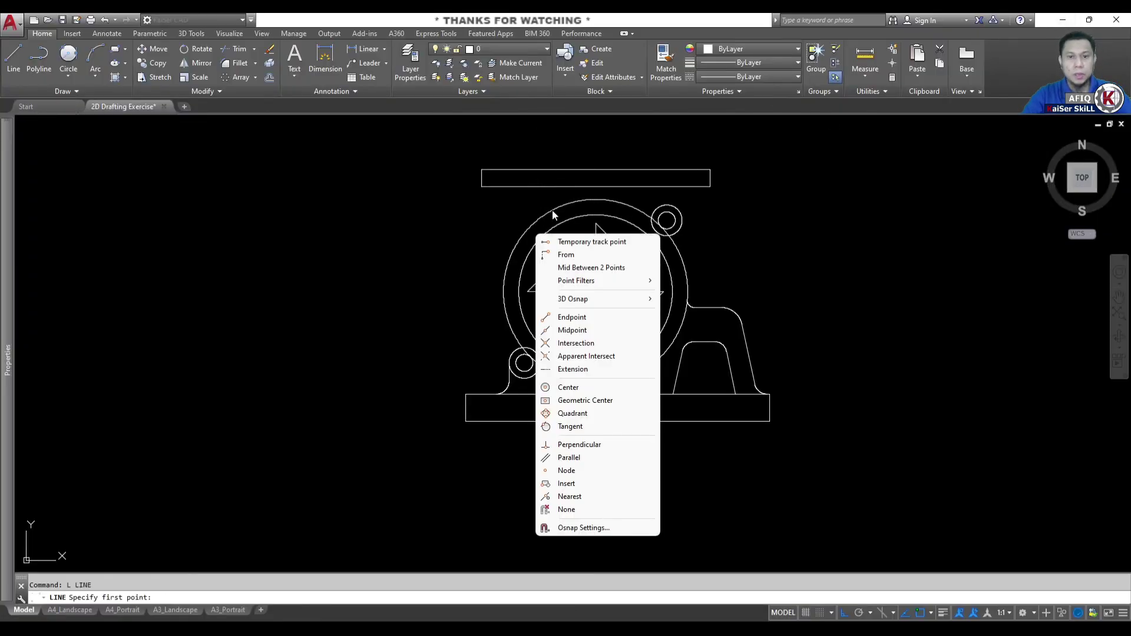
pyautogui.click(571, 413)
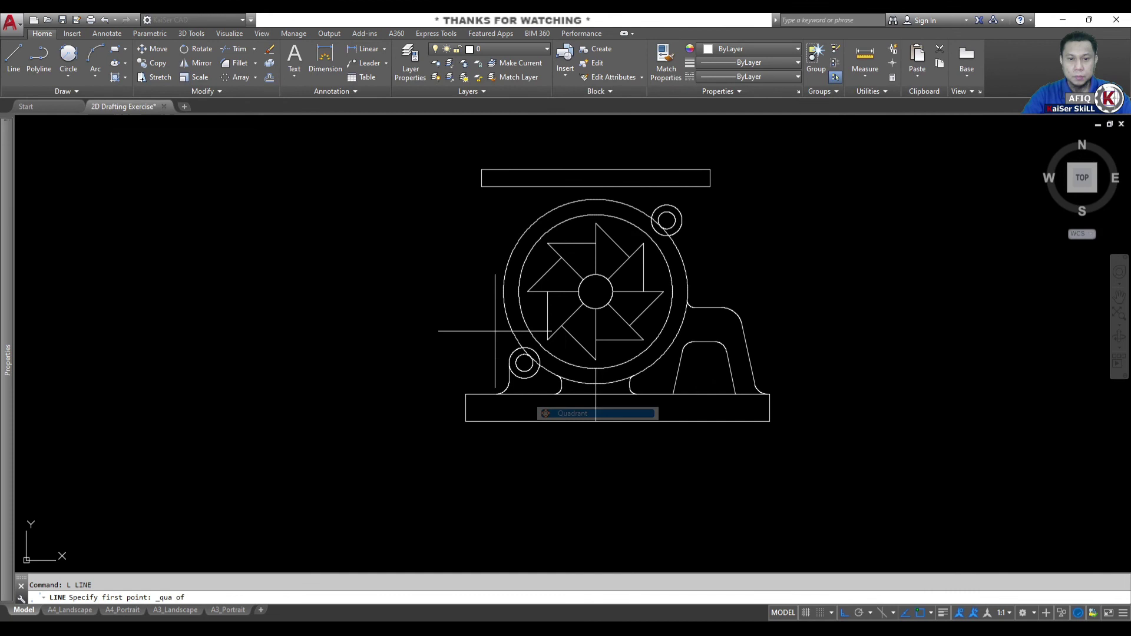
pyautogui.click(503, 291)
pyautogui.scroll(4, 521, 183)
pyautogui.keyDown('shift'); pyautogui.rightClick(498, 184); pyautogui.keyUp('shift')
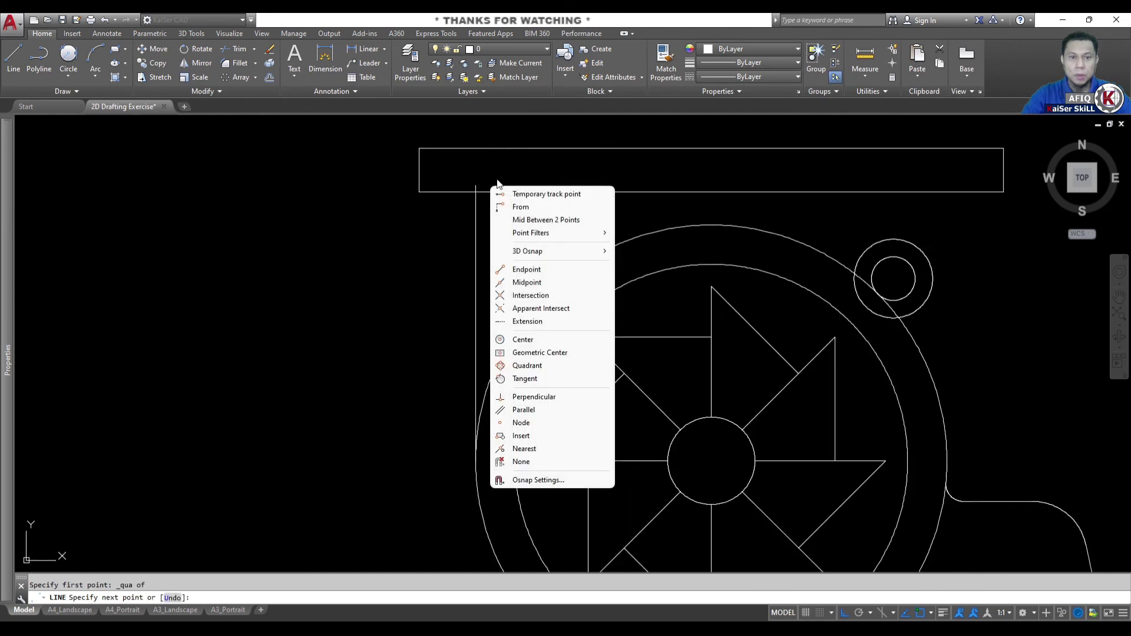
pyautogui.click(530, 396)
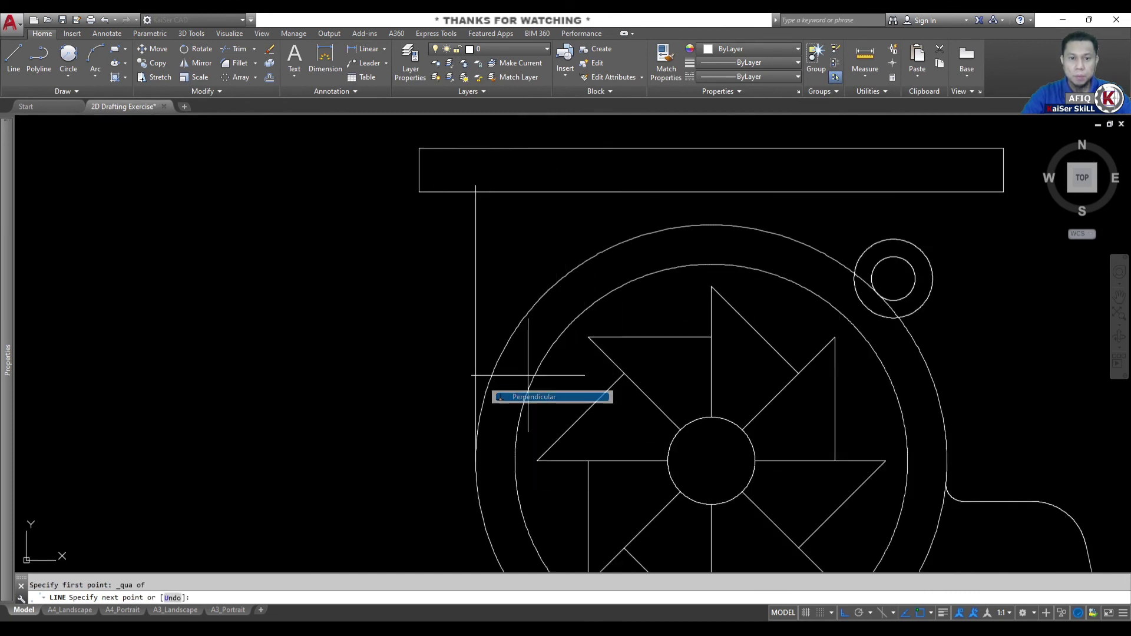
pyautogui.click(514, 188)
pyautogui.scroll(-4, 527, 248)
pyautogui.press('Escape')
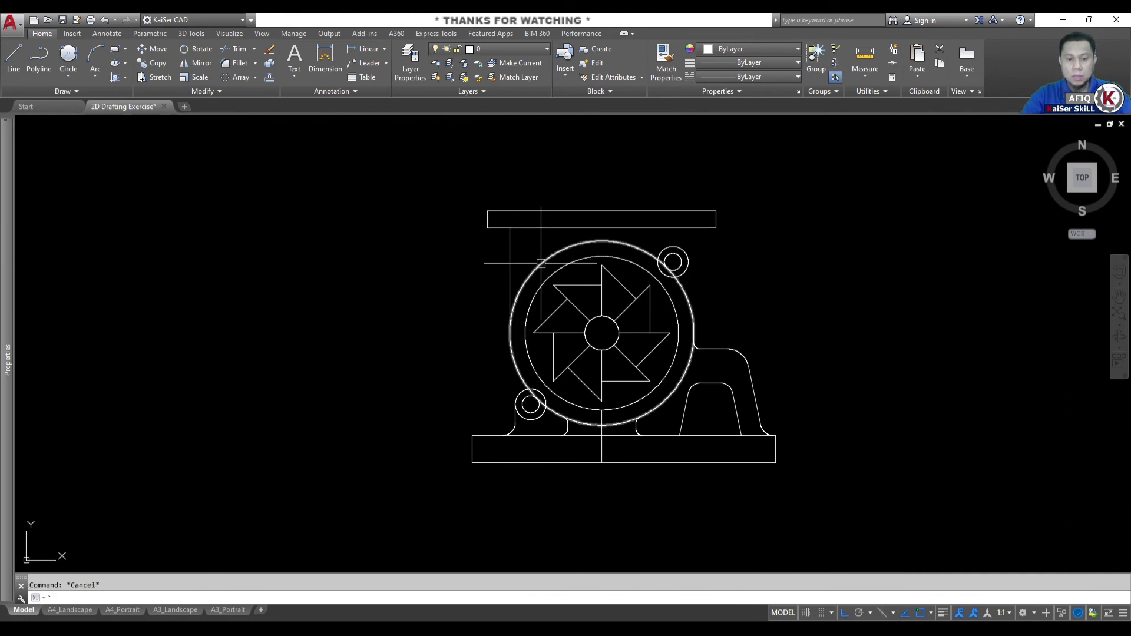
# Mirror the left wall about the vertical centre line, keeping the original.
pyautogui.write('mi')
pyautogui.press('Return')
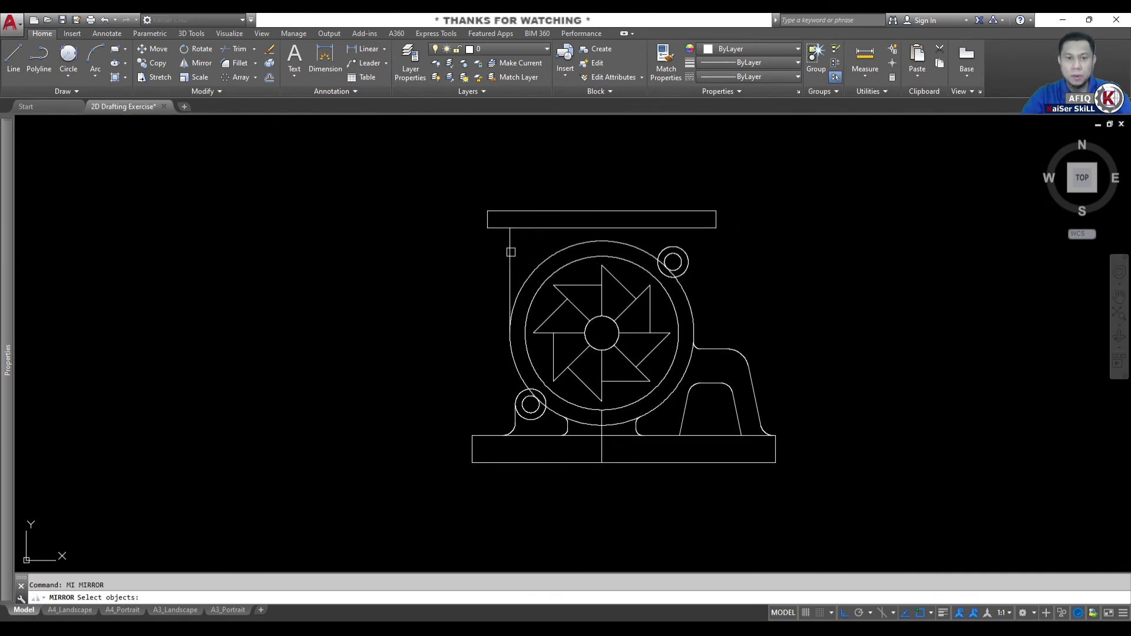
pyautogui.click(510, 252)
pyautogui.press('Return')
pyautogui.click(602, 266)
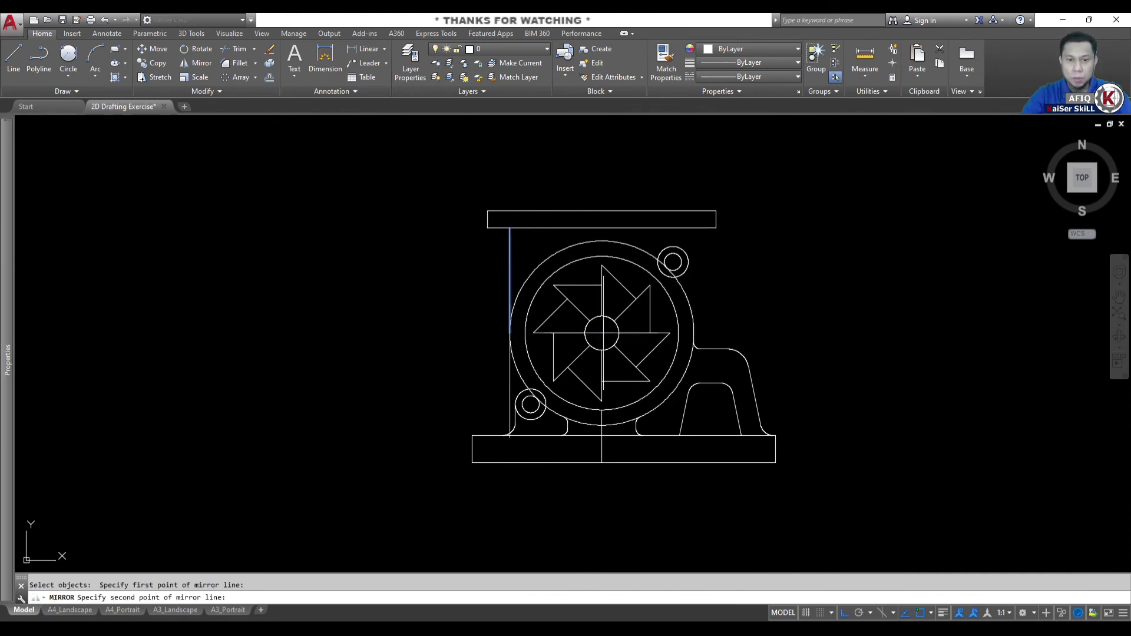
pyautogui.click(605, 152)
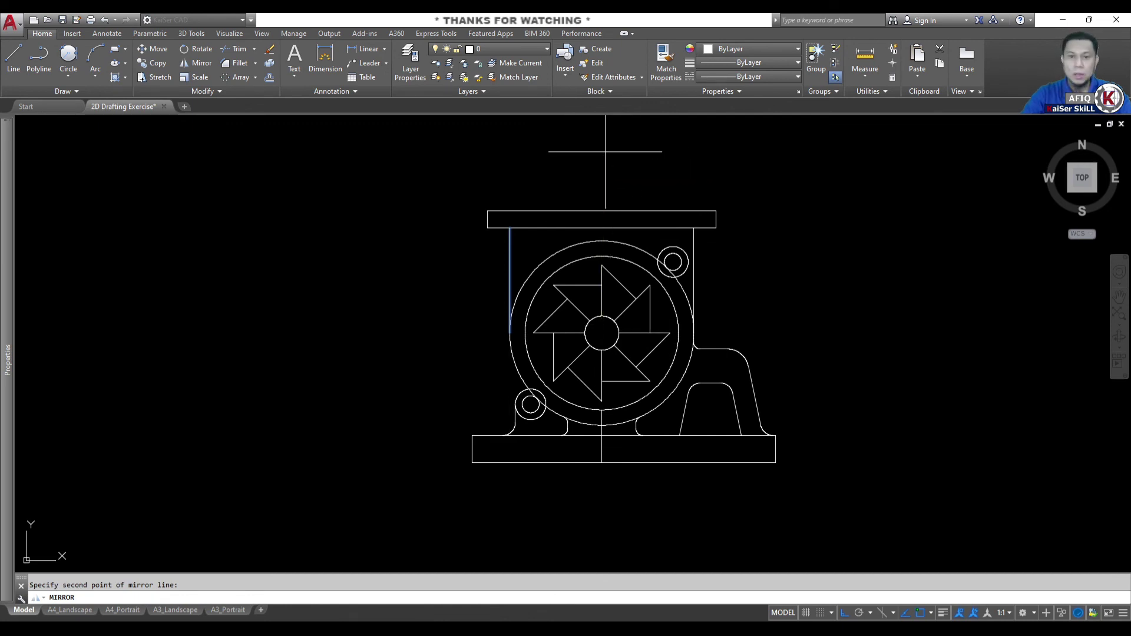
pyautogui.press('Return')
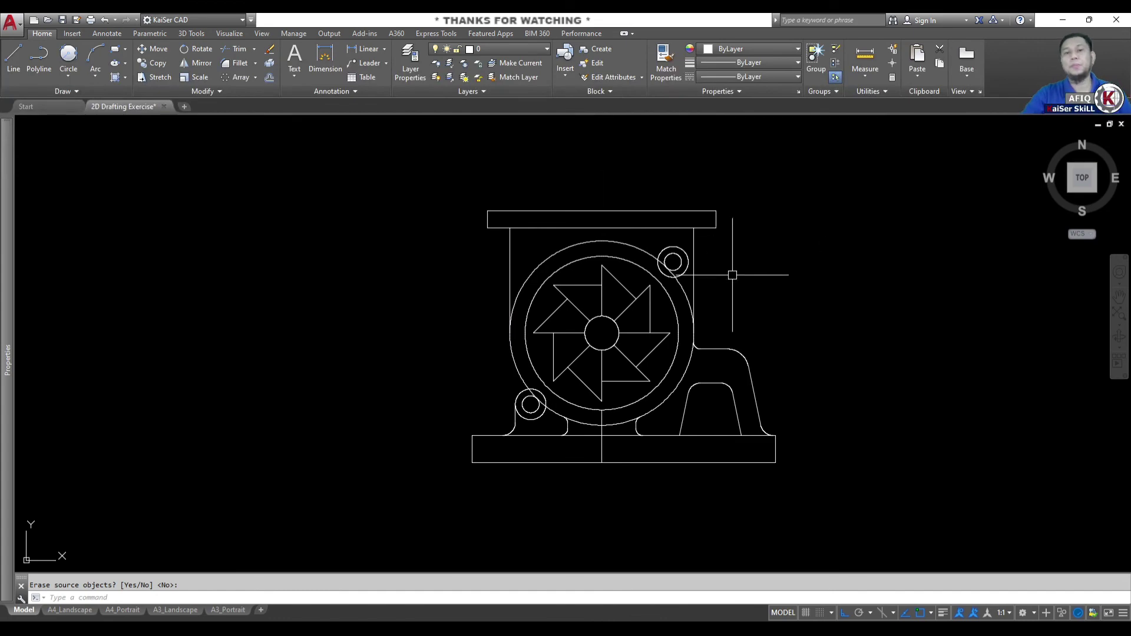
pyautogui.scroll(4, 492, 223)
pyautogui.moveTo(694, 214); pyautogui.dragTo(528, 223, button='middle')
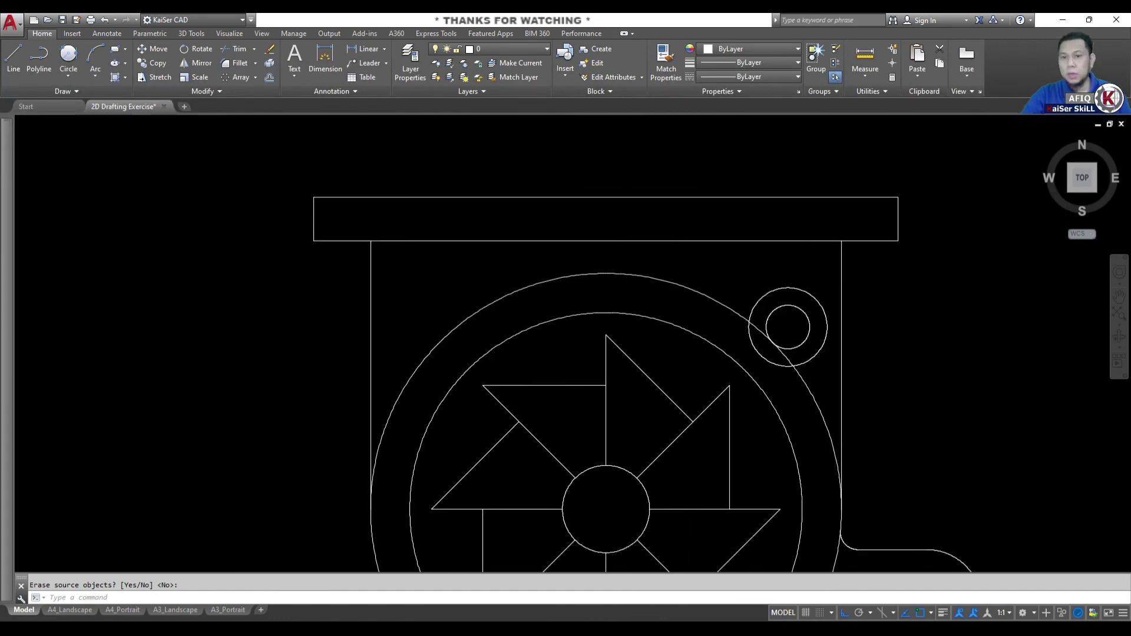
# Fillet the top plate's bottom-right and bottom-left corners.
pyautogui.hotkey('alt', 'Tab')
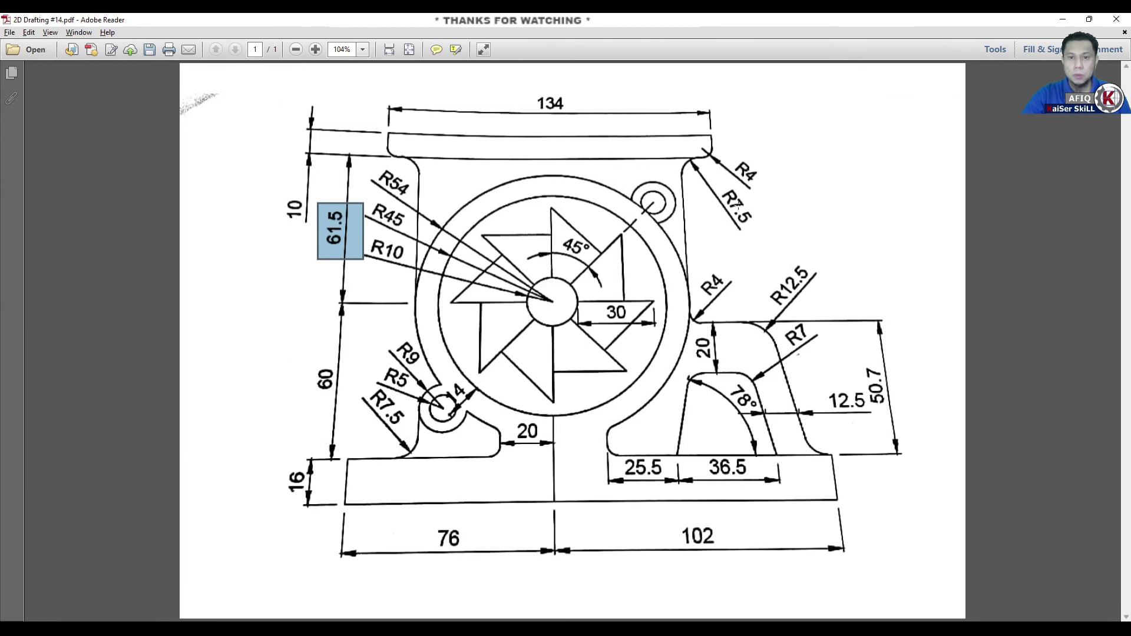
pyautogui.hotkey('alt', 'Tab')
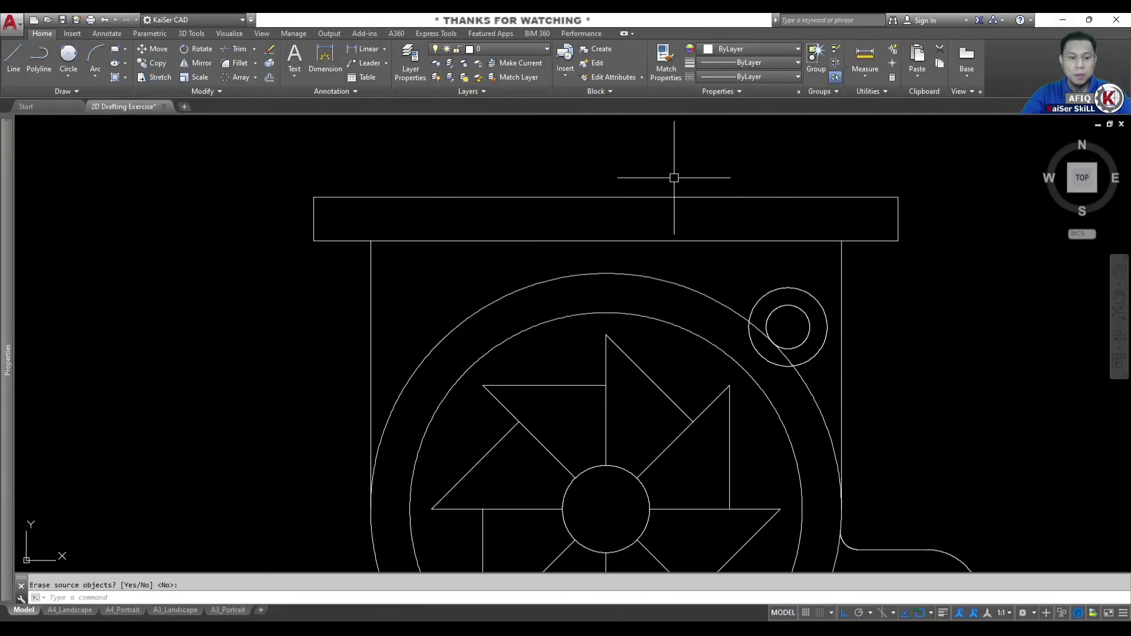
pyautogui.write('f')
pyautogui.press('Return')
pyautogui.write('r')
pyautogui.press('Return')
pyautogui.press('Return')
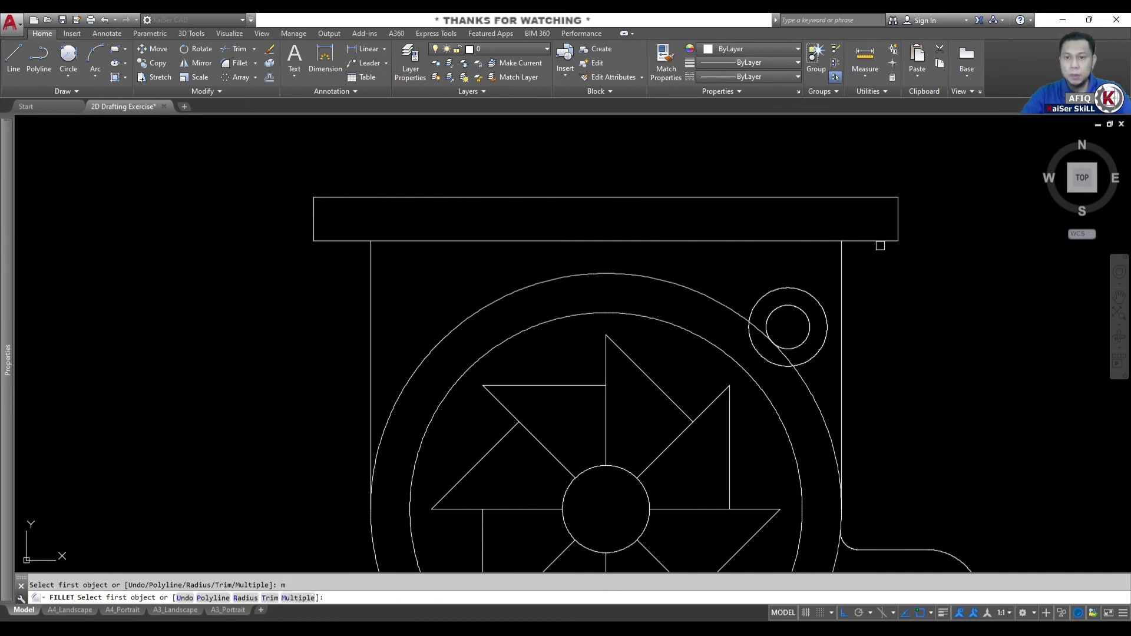
pyautogui.click(880, 239)
pyautogui.click(894, 224)
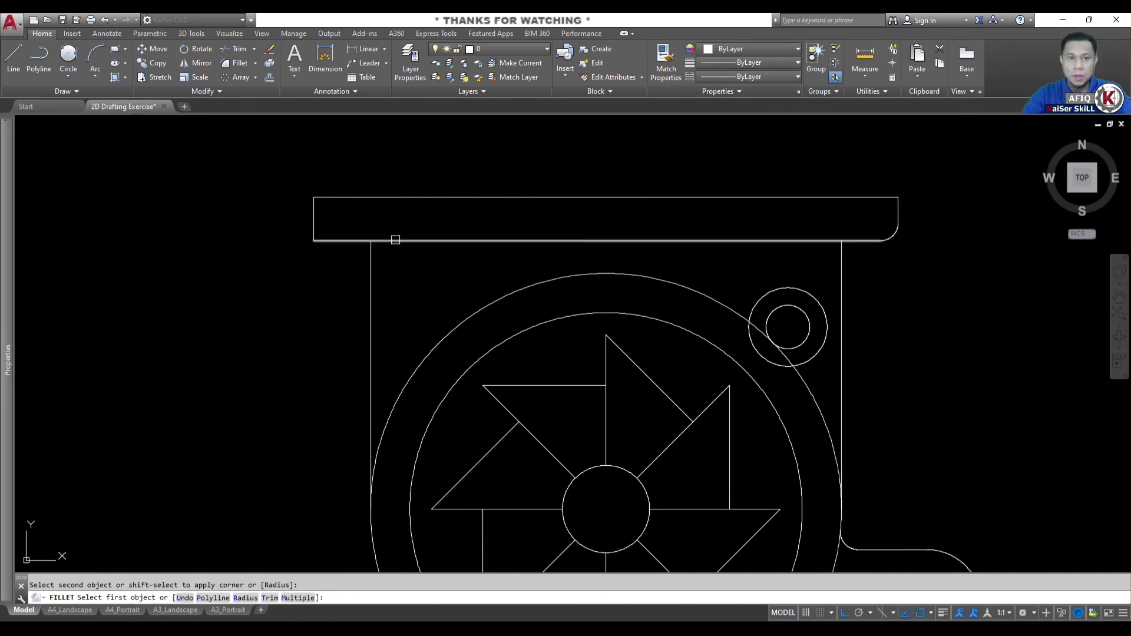
pyautogui.click(331, 241)
pyautogui.click(314, 224)
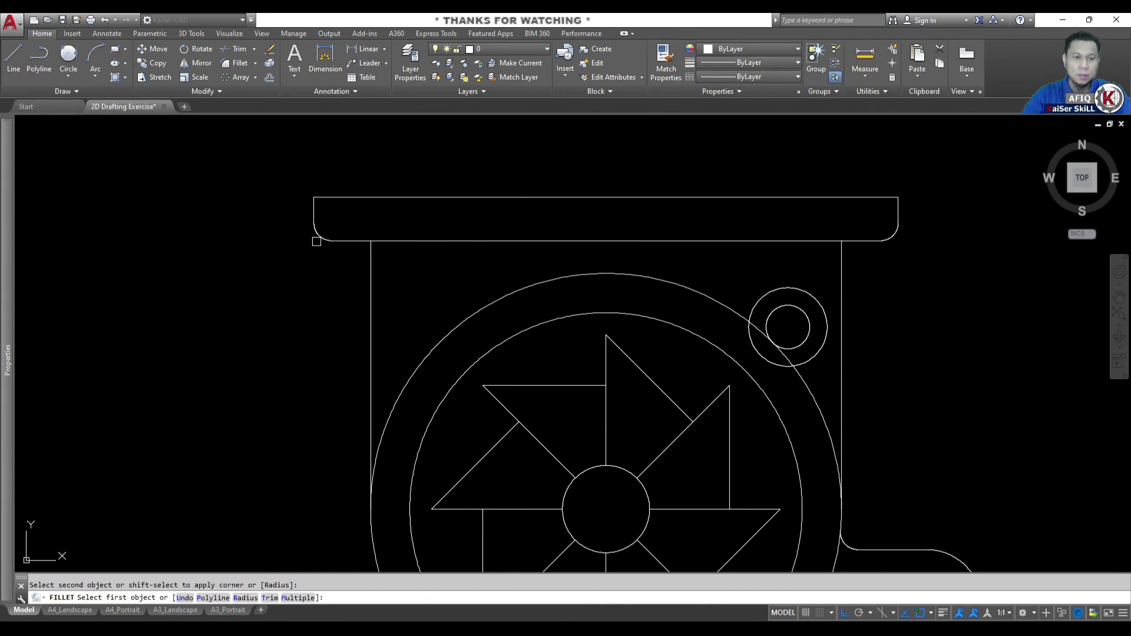
pyautogui.press('Return')
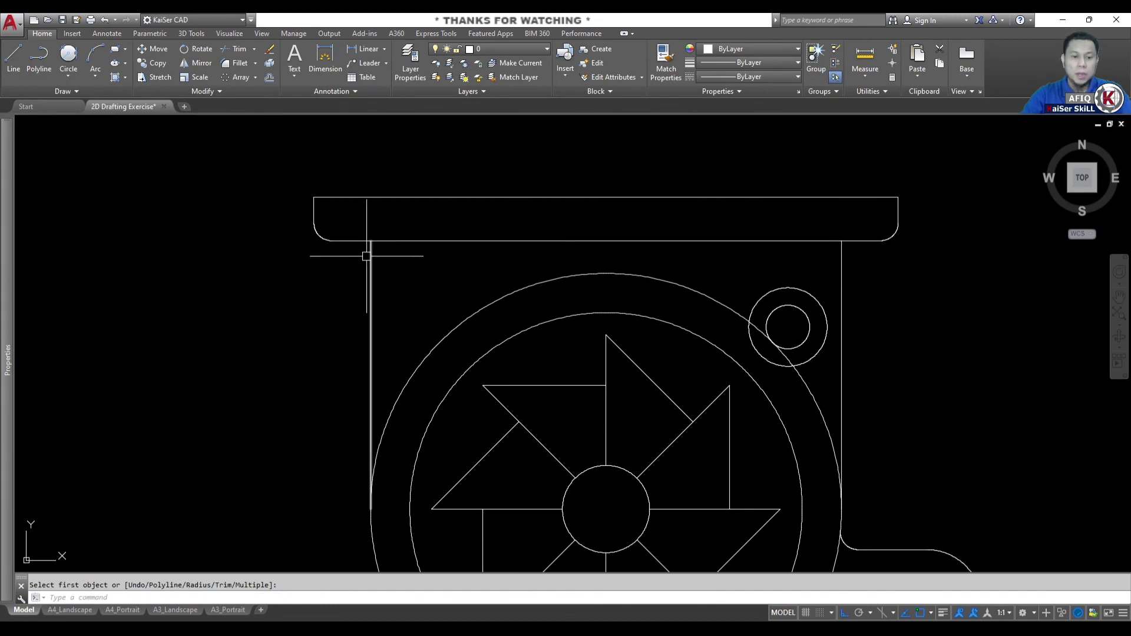
# Set the fillet radius to 7.5, then cancel without filleting the left wall.
pyautogui.write('f')
pyautogui.press('Return')
pyautogui.write('r')
pyautogui.press('Return')
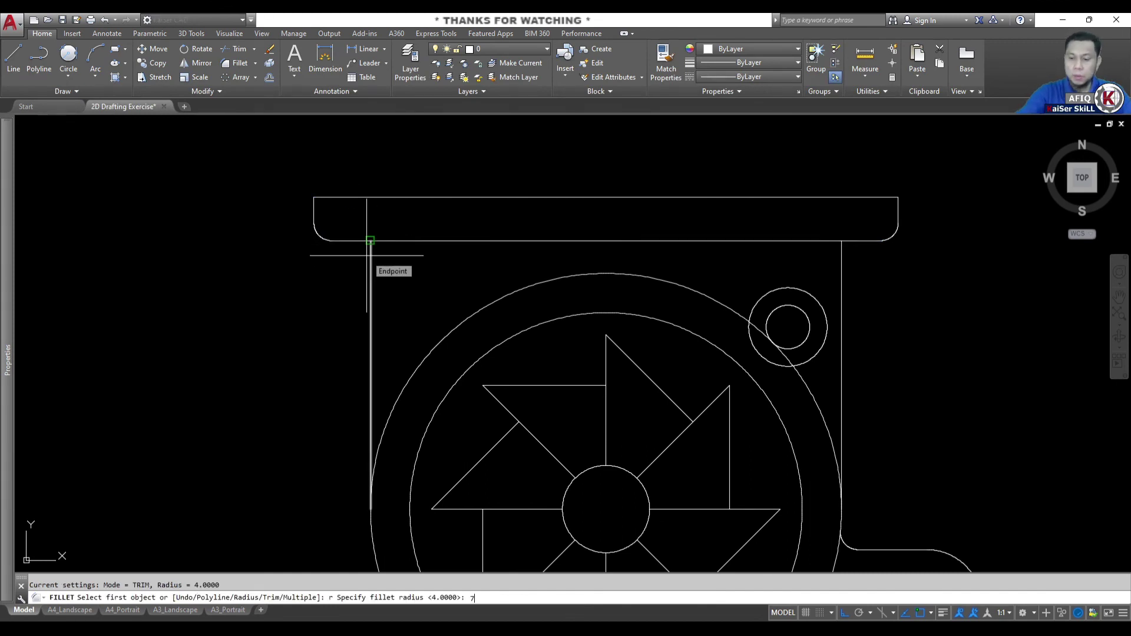
pyautogui.press('Return')
pyautogui.click(370, 254)
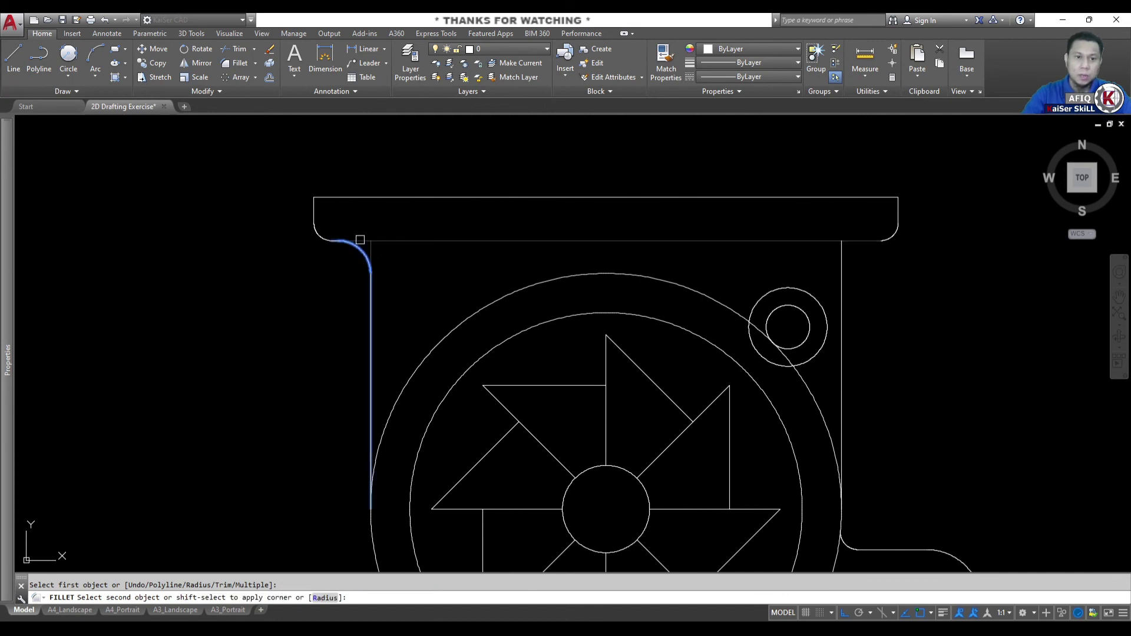
pyautogui.press('Escape')
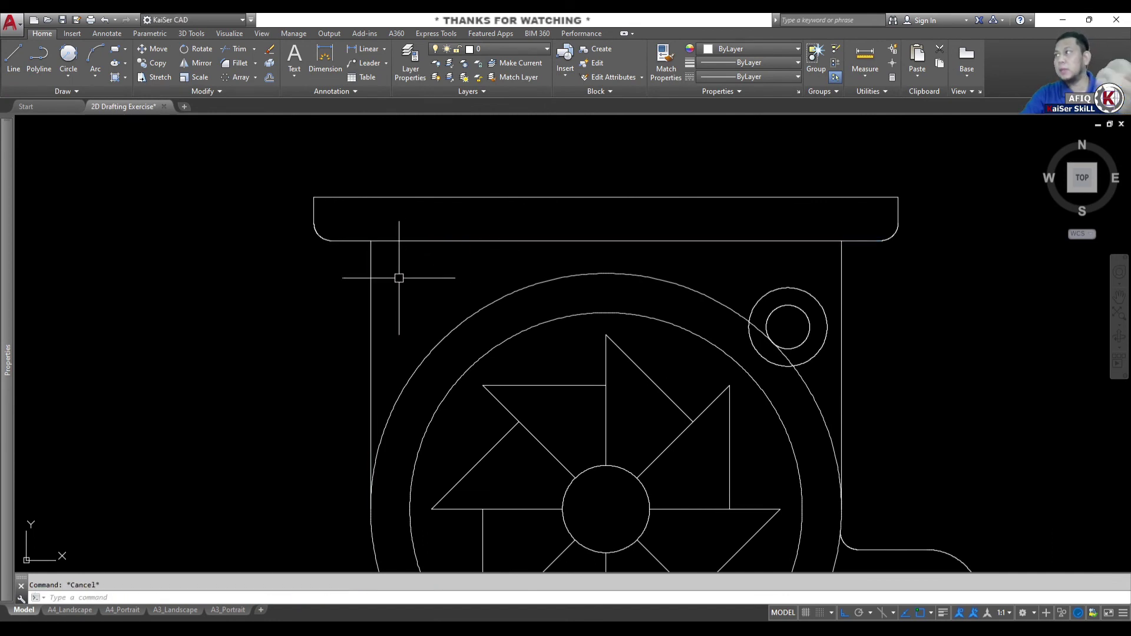
# Draw 7.5-radius circles tangent to the plate and each wall at both corners.
pyautogui.click(66, 73)
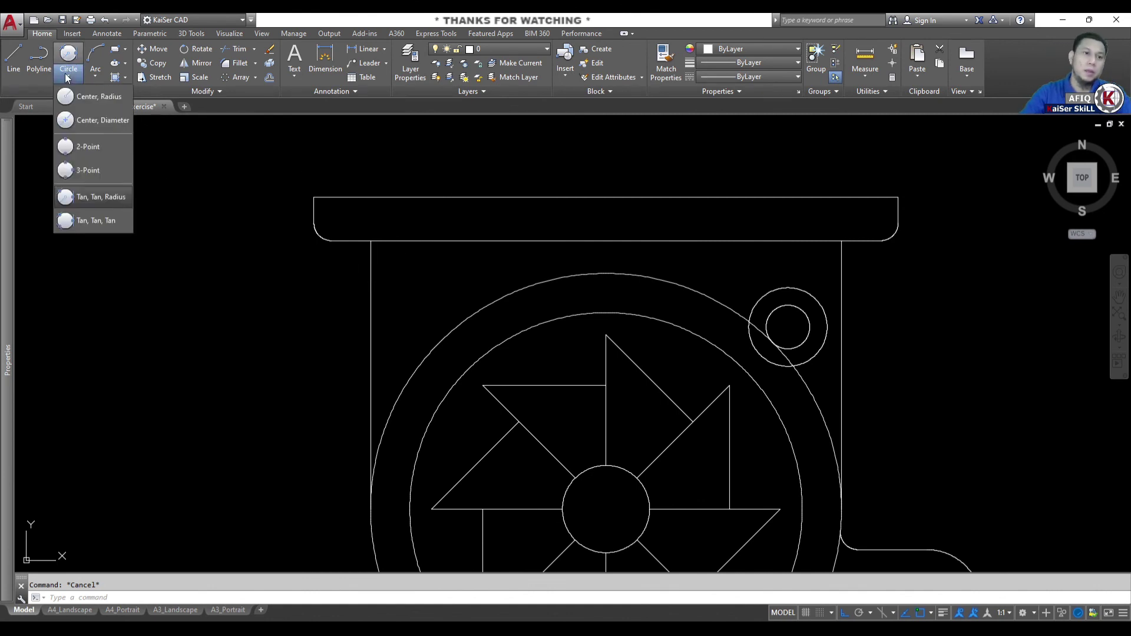
pyautogui.click(86, 194)
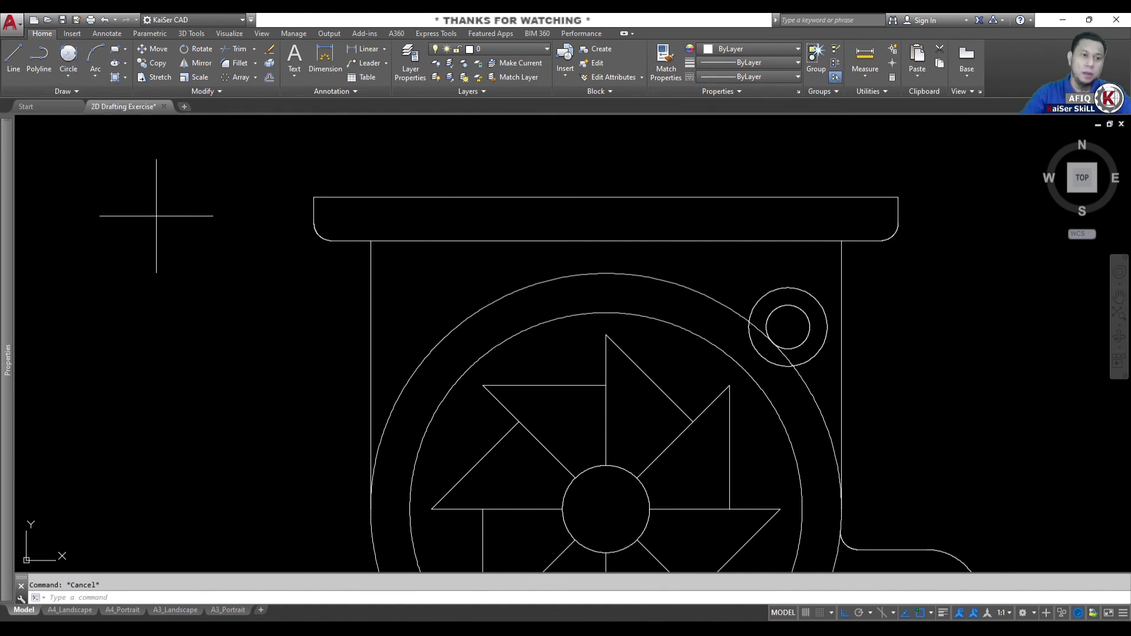
pyautogui.click(339, 241)
pyautogui.click(370, 260)
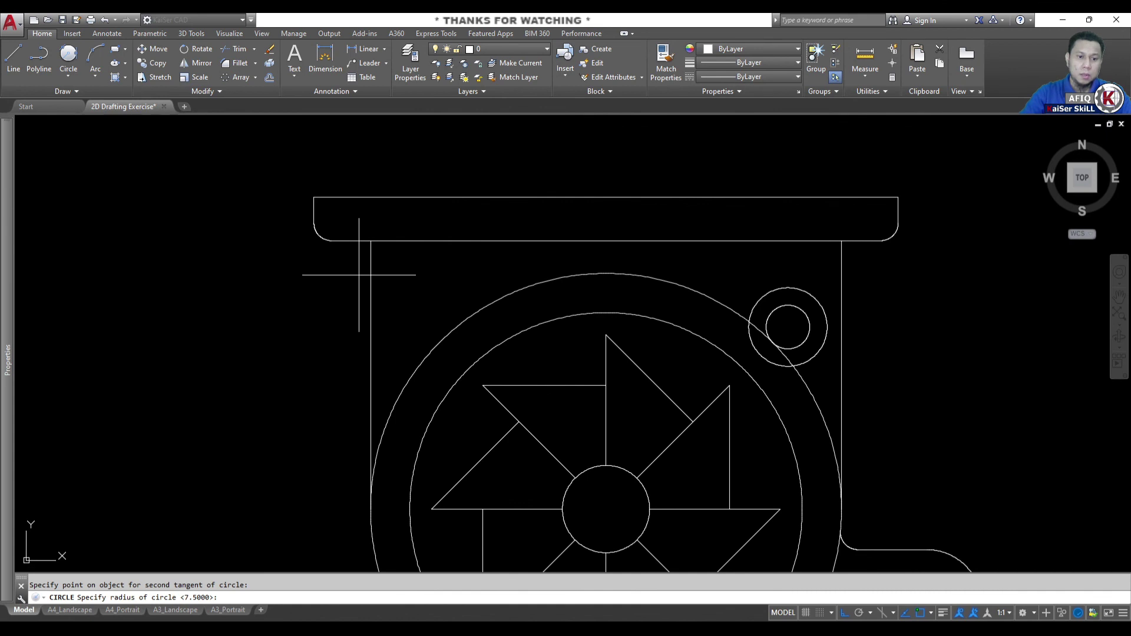
pyautogui.write('7.5')
pyautogui.press('Return')
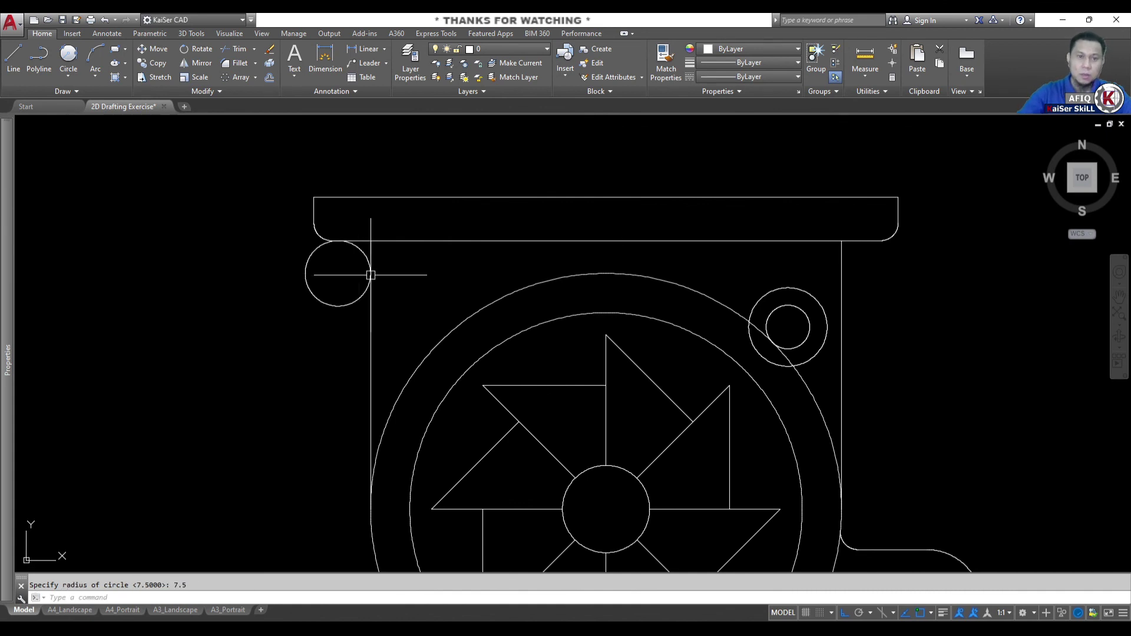
pyautogui.click(69, 54)
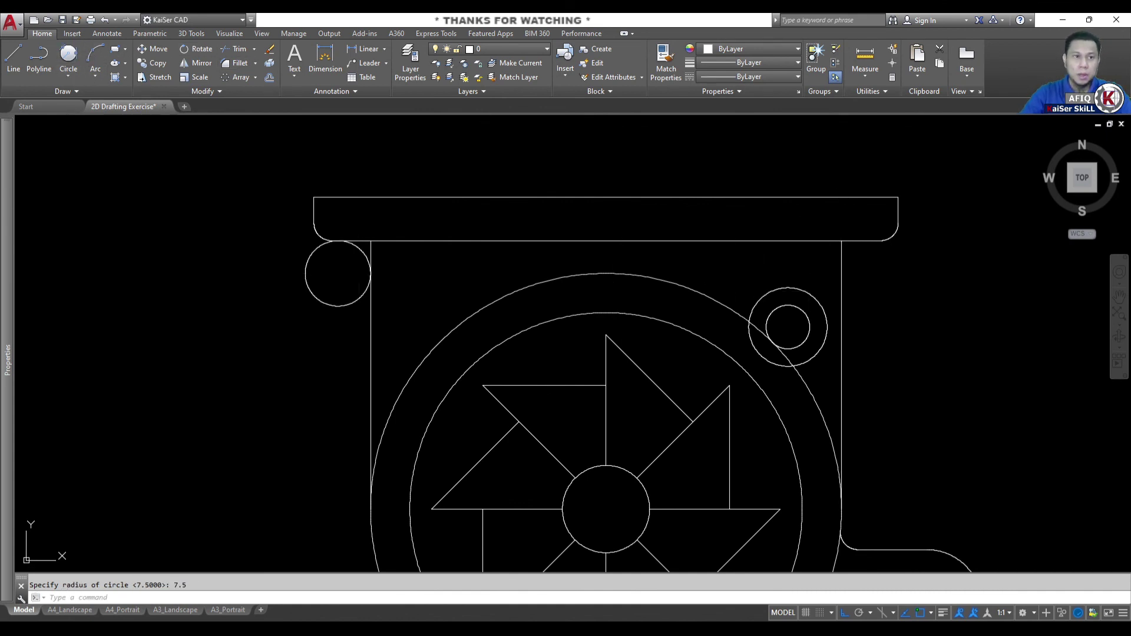
pyautogui.click(848, 241)
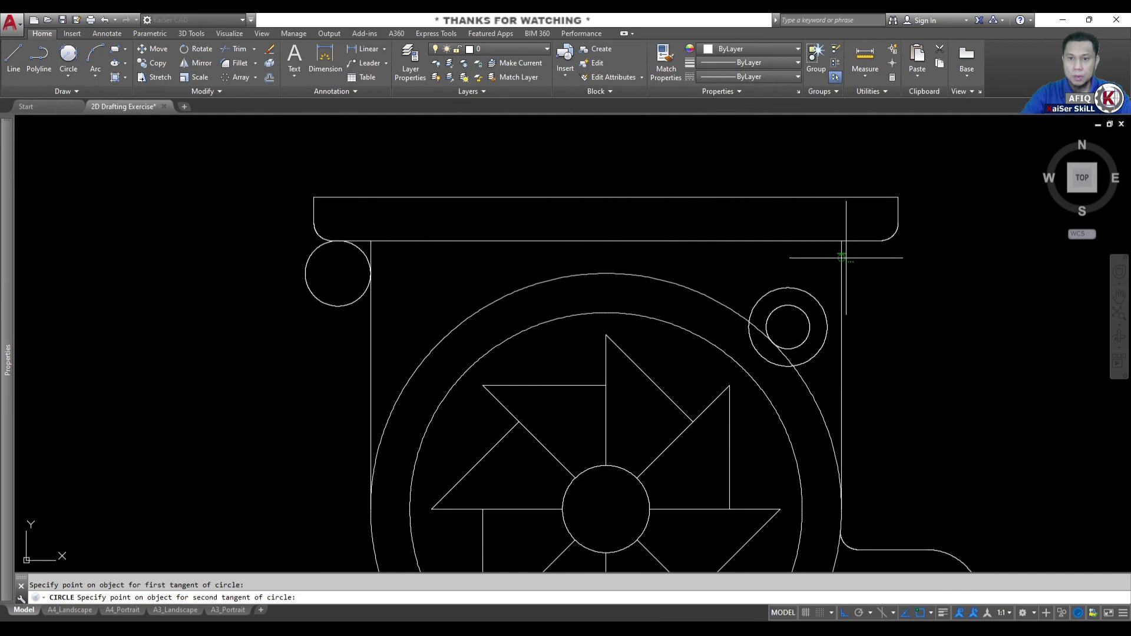
pyautogui.click(841, 259)
pyautogui.press('Escape')
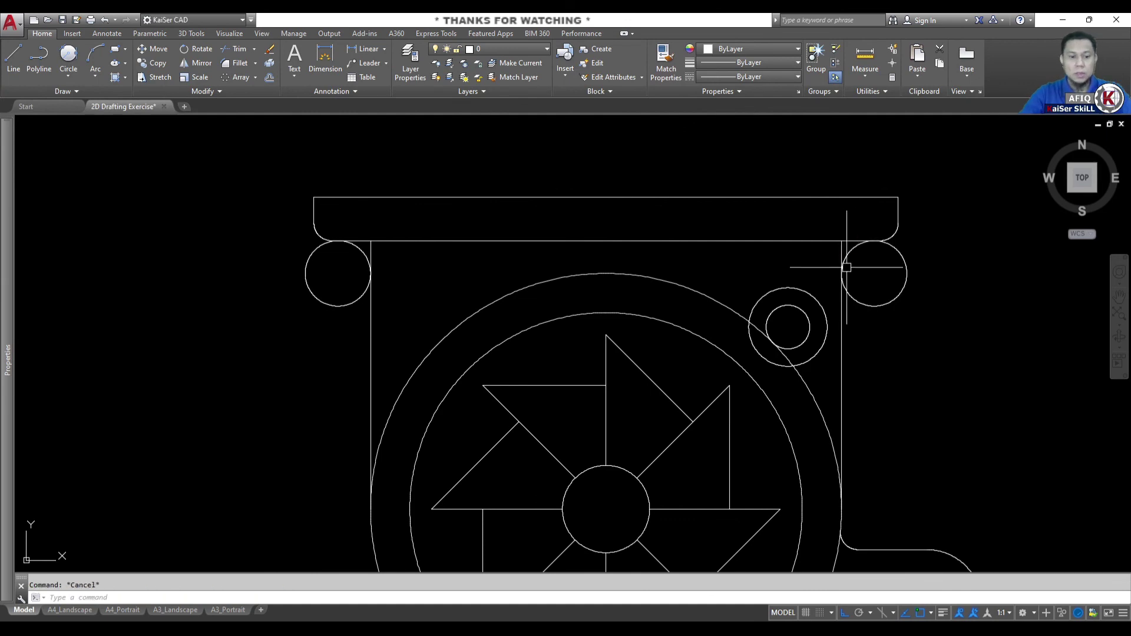
pyautogui.write('tr')
# Trim the corner circles and leftover line ends into rounded fillets on both walls.
pyautogui.press('Return')
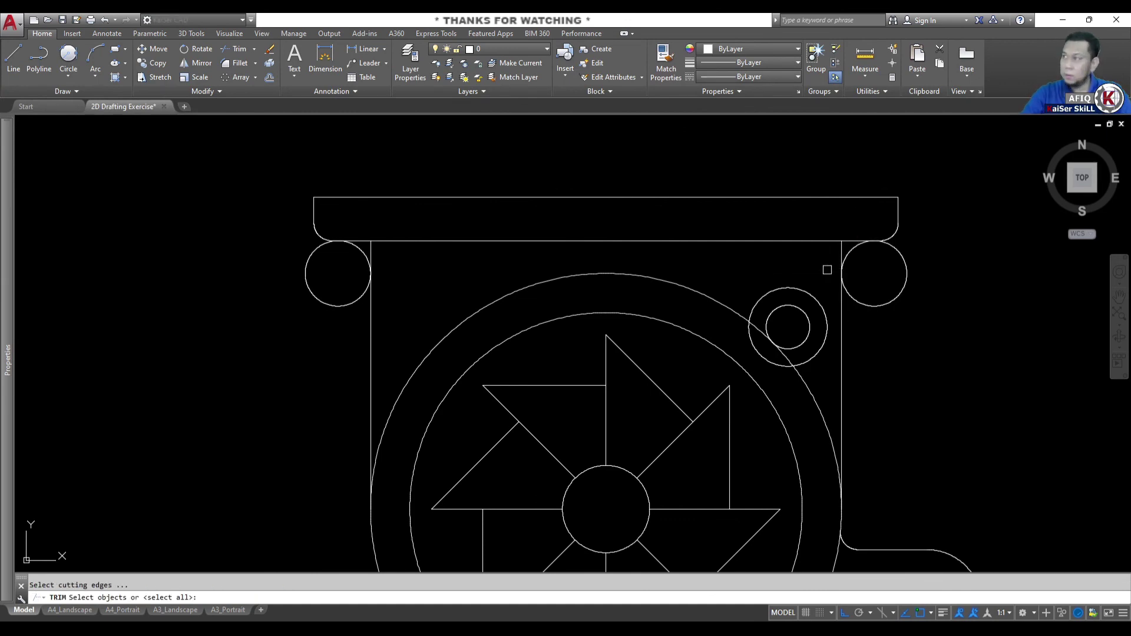
pyautogui.press('Return')
pyautogui.click(936, 324)
pyautogui.click(911, 306)
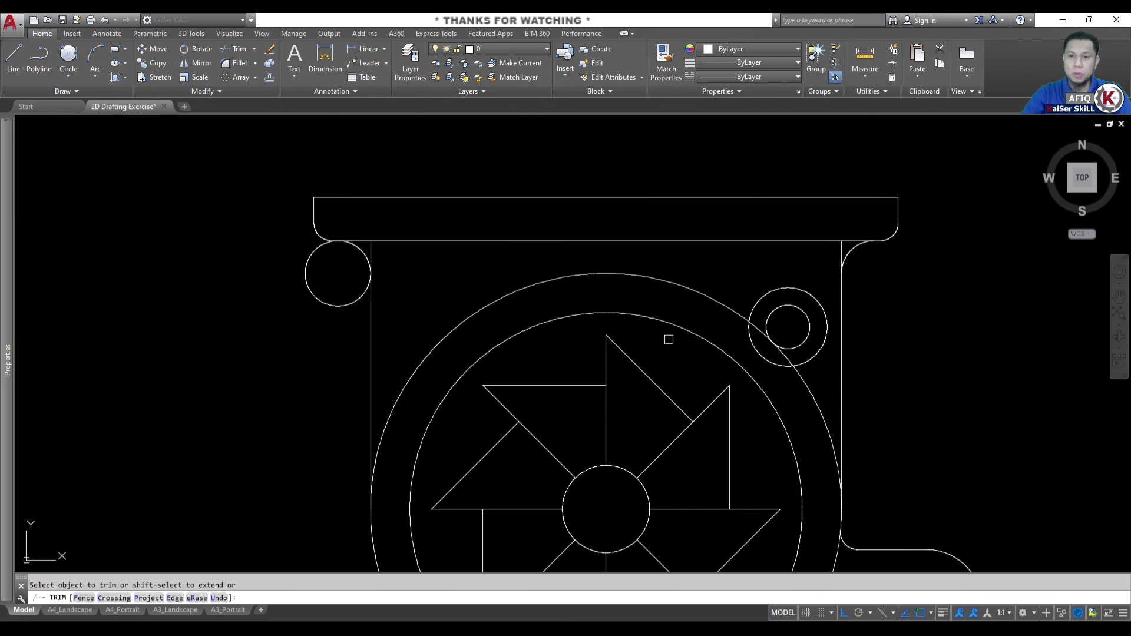
pyautogui.click(325, 271)
pyautogui.click(278, 318)
pyautogui.scroll(5, 353, 261)
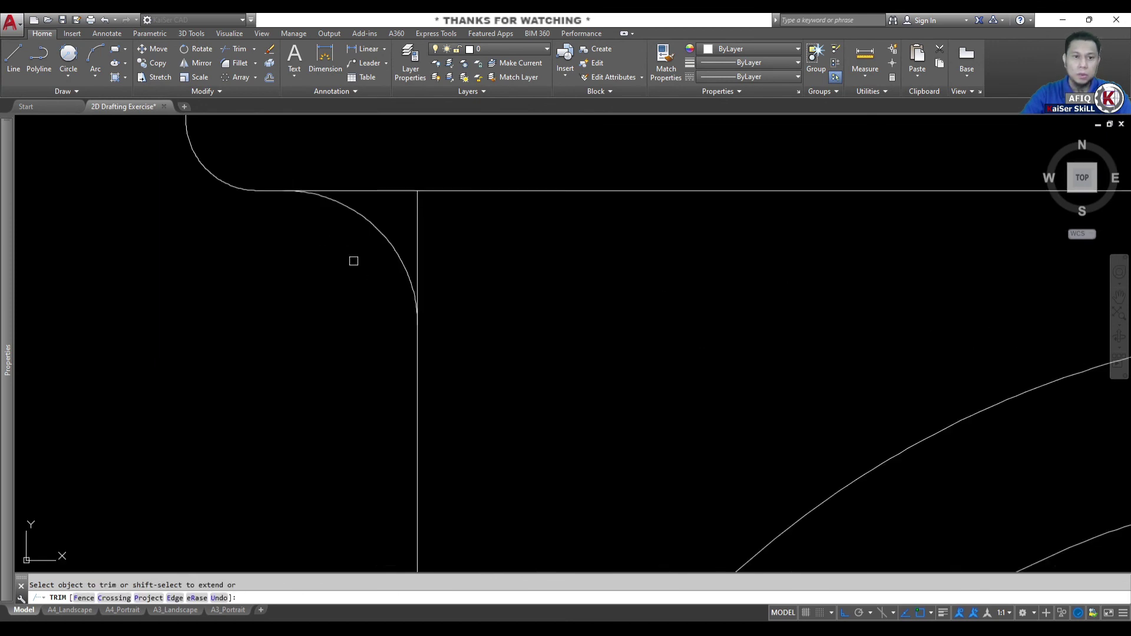
pyautogui.click(442, 230)
pyautogui.click(406, 183)
pyautogui.scroll(-5, 563, 250)
pyautogui.scroll(3, 373, 186)
pyautogui.scroll(3, 752, 253)
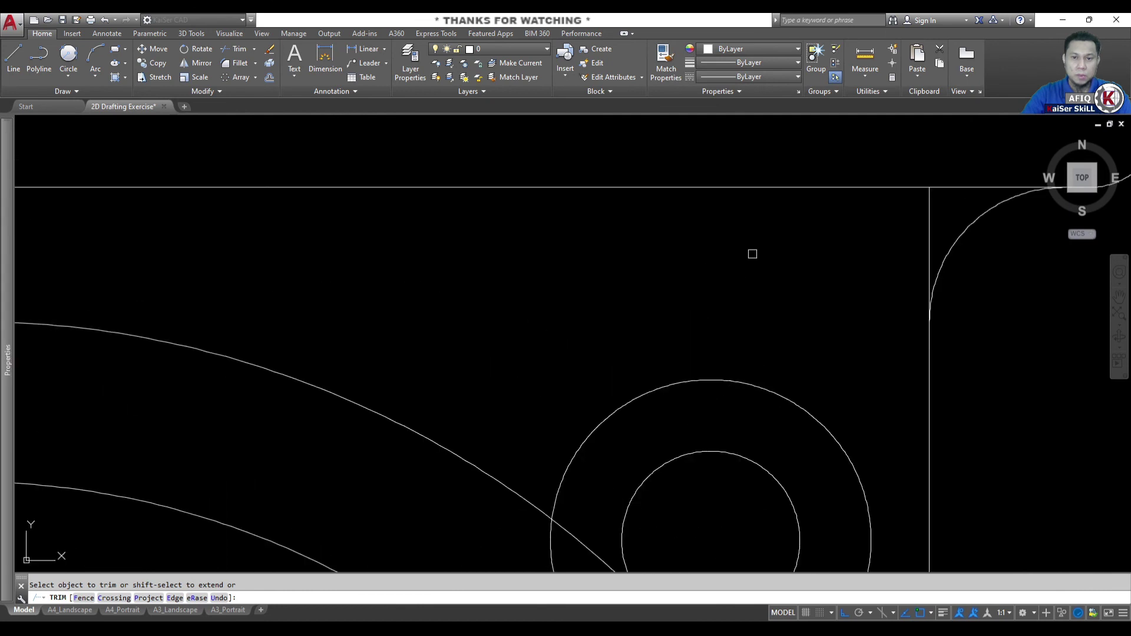
pyautogui.click(973, 212)
pyautogui.click(949, 189)
pyautogui.scroll(-5, 883, 224)
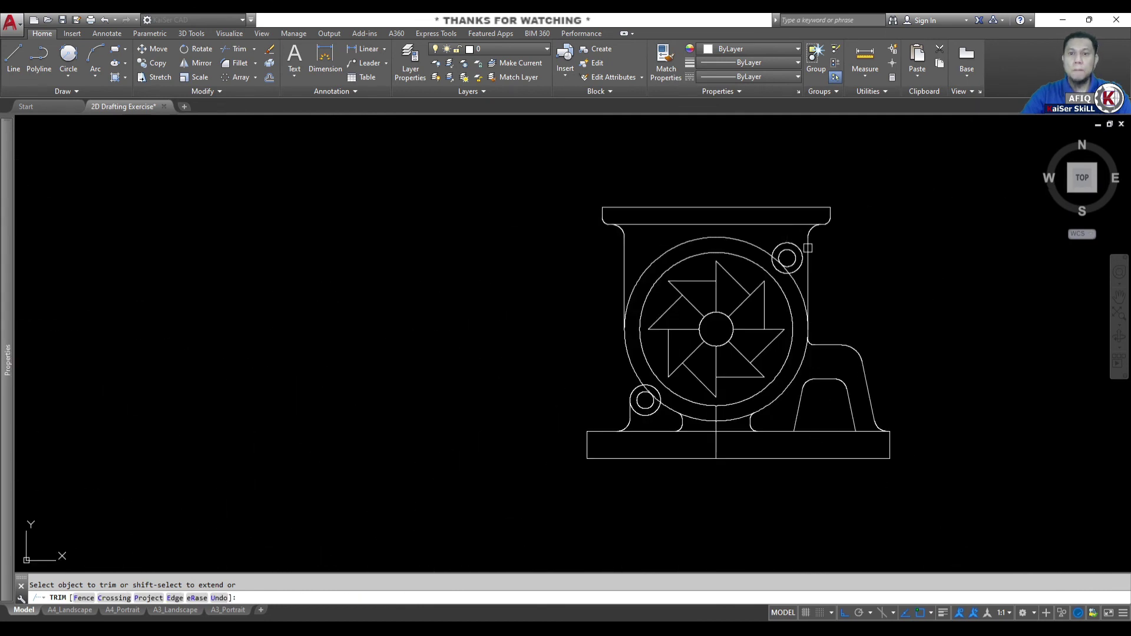
pyautogui.moveTo(756, 279); pyautogui.dragTo(743, 256, button='middle')
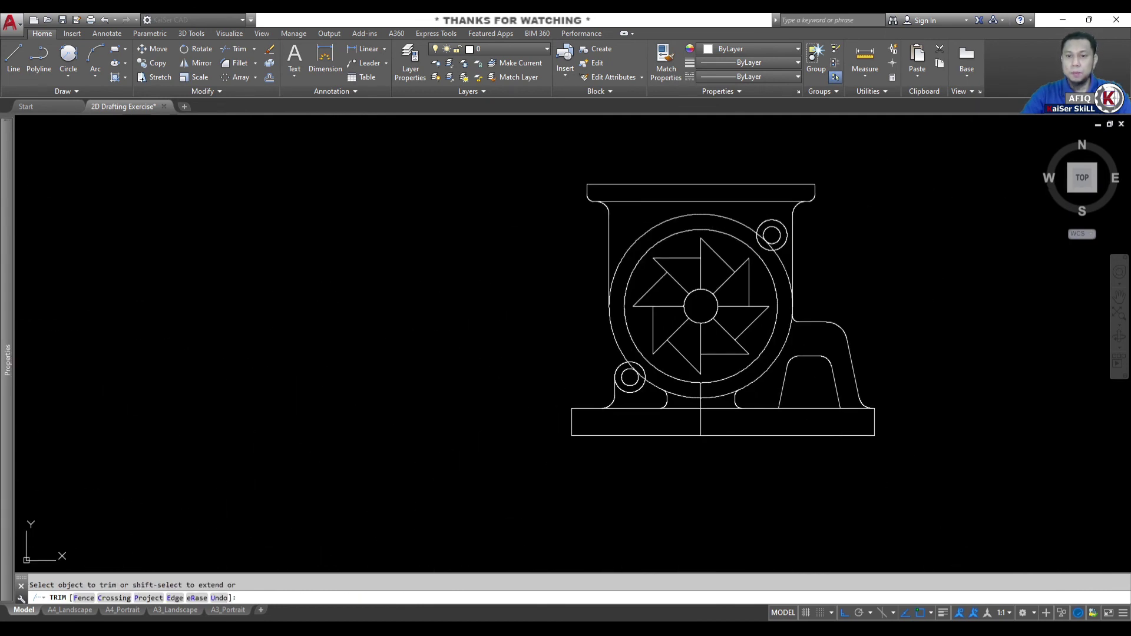
pyautogui.press('Escape')
pyautogui.hotkey('alt', 'Tab')
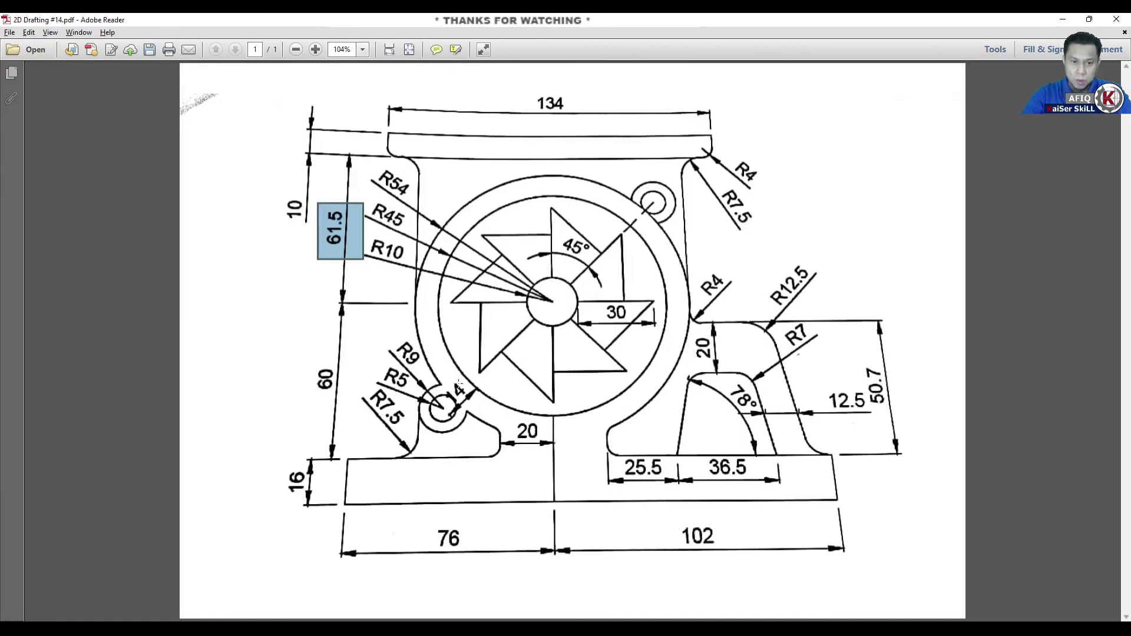
pyautogui.click(1062, 19)
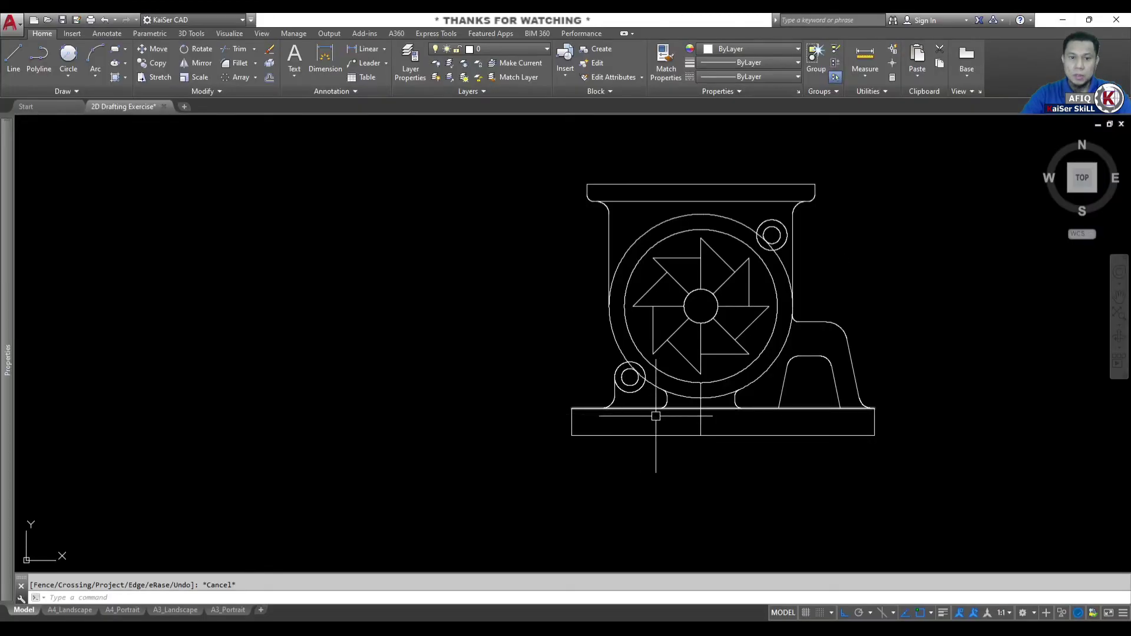
# Trim away the leftover arc and line between the base fillets.
pyautogui.scroll(4, 683, 406)
pyautogui.write('tr')
pyautogui.press('Return')
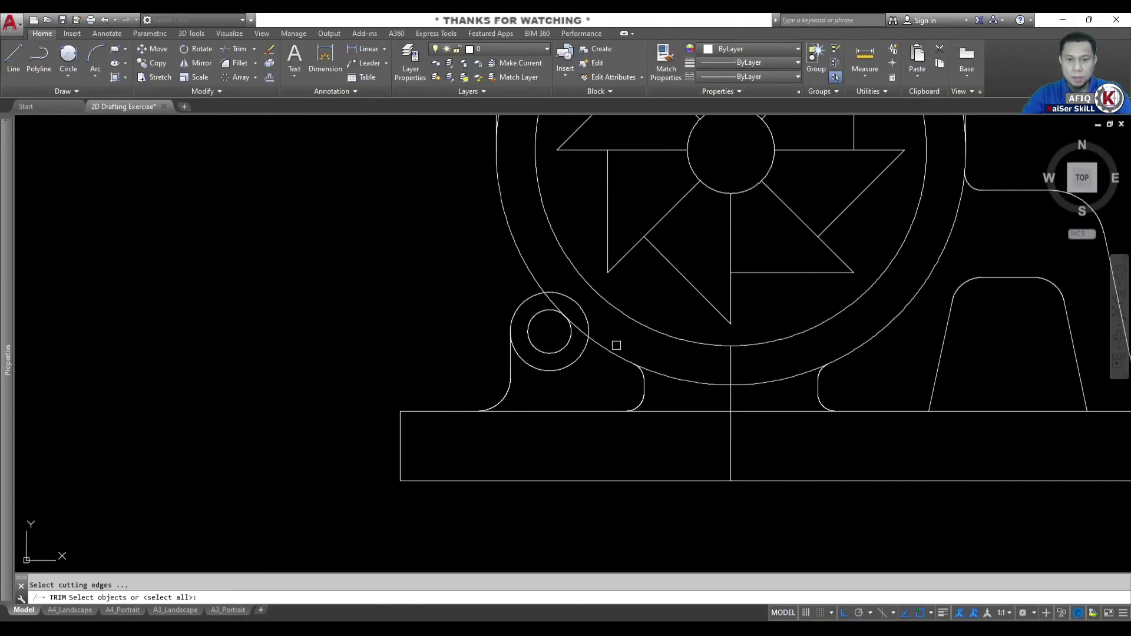
pyautogui.click(616, 345)
pyautogui.click(861, 443)
pyautogui.press('Return')
pyautogui.click(793, 445)
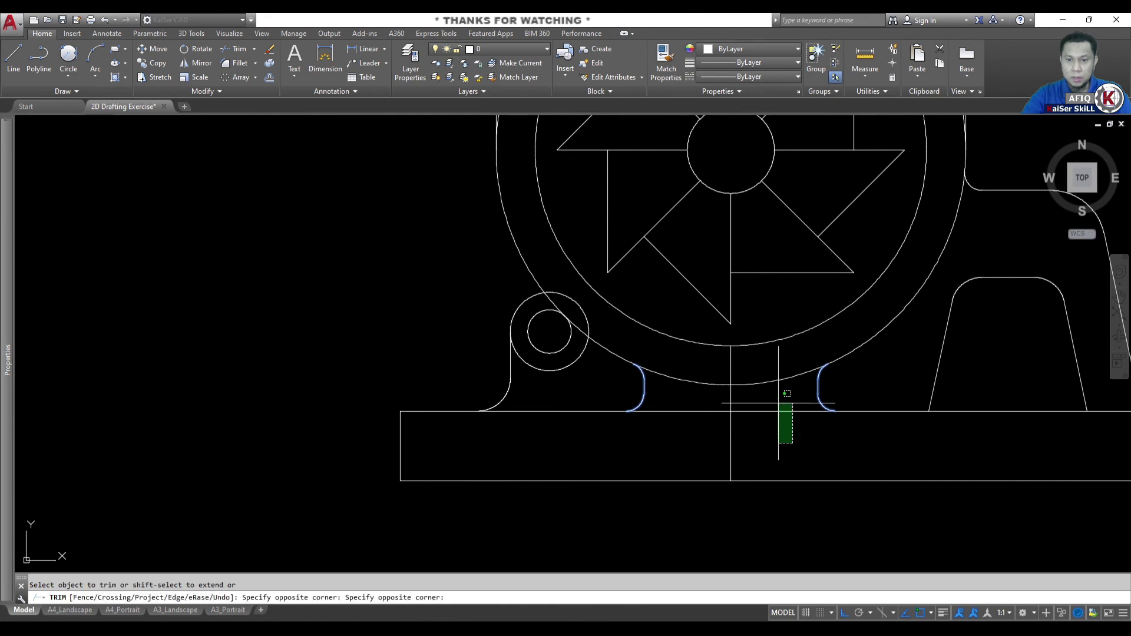
pyautogui.click(774, 368)
pyautogui.scroll(-3, 756, 419)
pyautogui.press('Escape')
pyautogui.scroll(5, 651, 365)
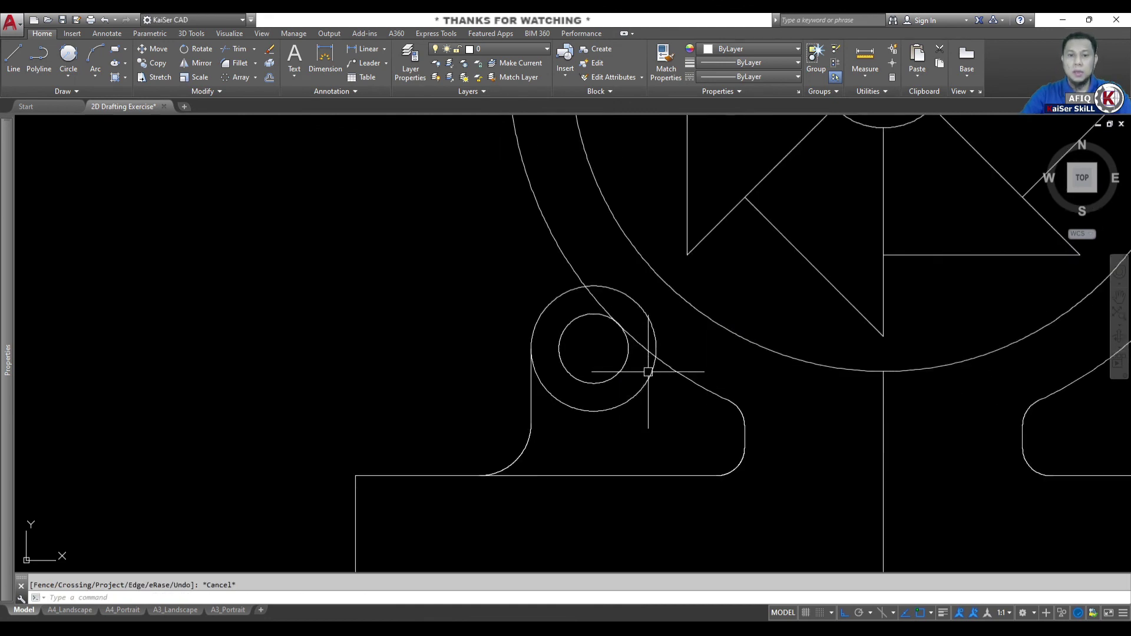
pyautogui.scroll(-2, 665, 366)
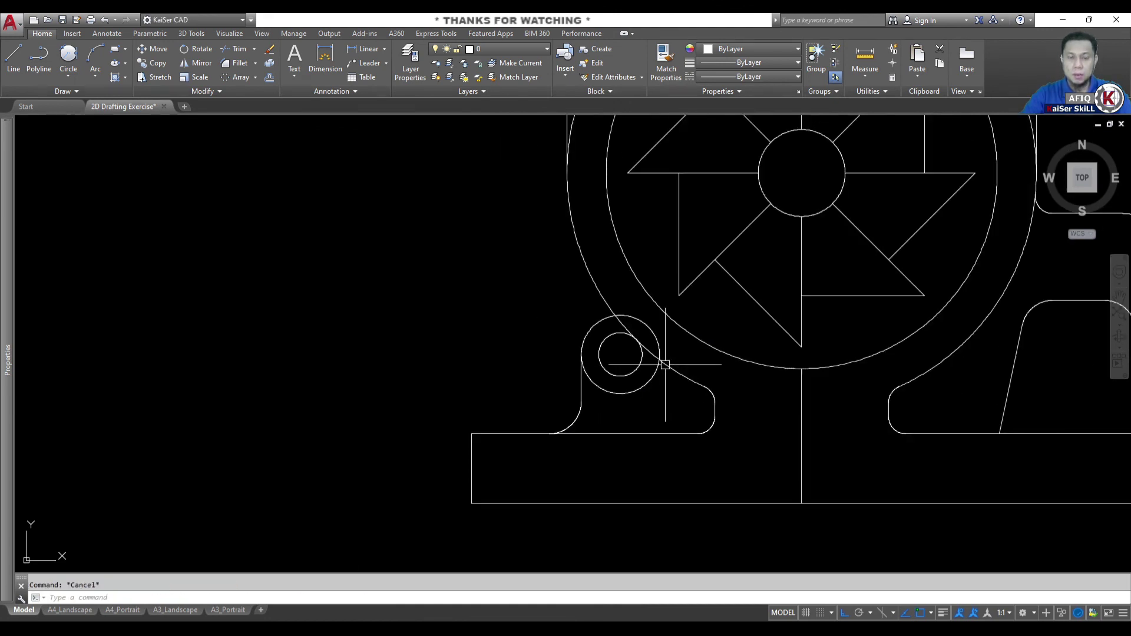
# Trim the extra arc around the top-right lug circle and zoom to fit the drawing.
pyautogui.write('tr')
pyautogui.press('Return')
pyautogui.press('Return')
pyautogui.scroll(2, 658, 336)
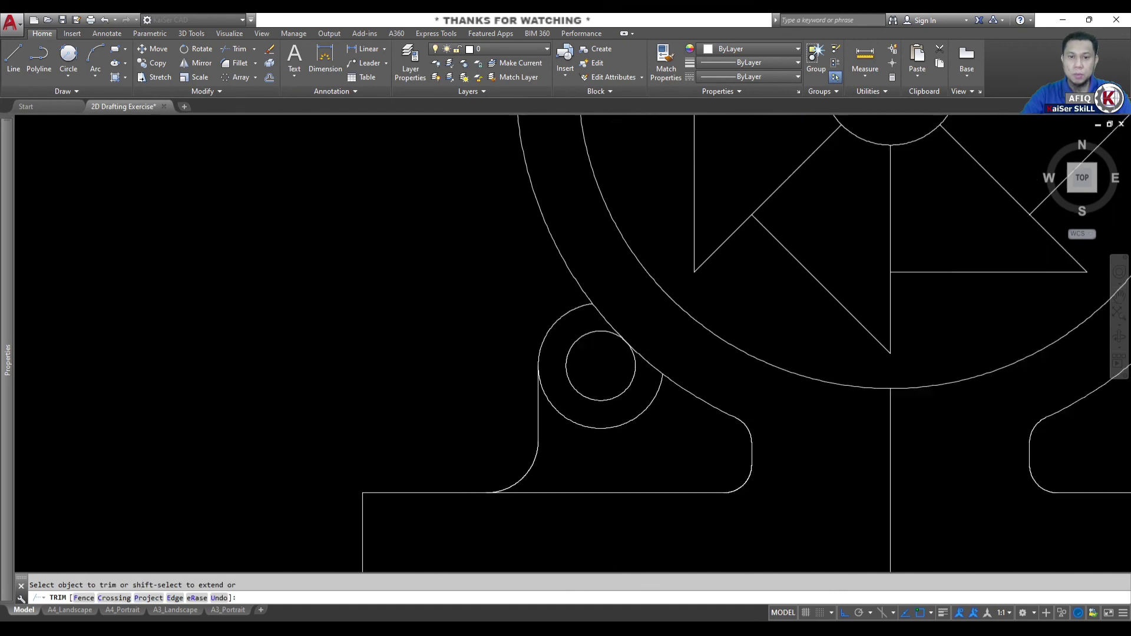
pyautogui.scroll(2, 632, 368)
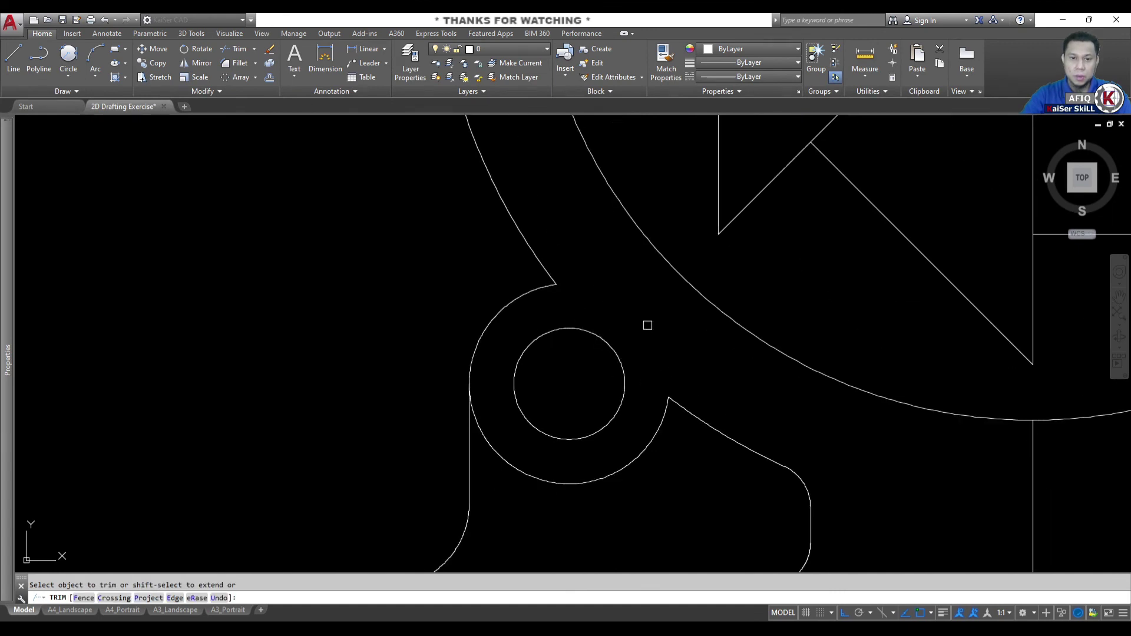
pyautogui.scroll(-3, 659, 341)
pyautogui.scroll(2, 759, 253)
pyautogui.scroll(3, 768, 245)
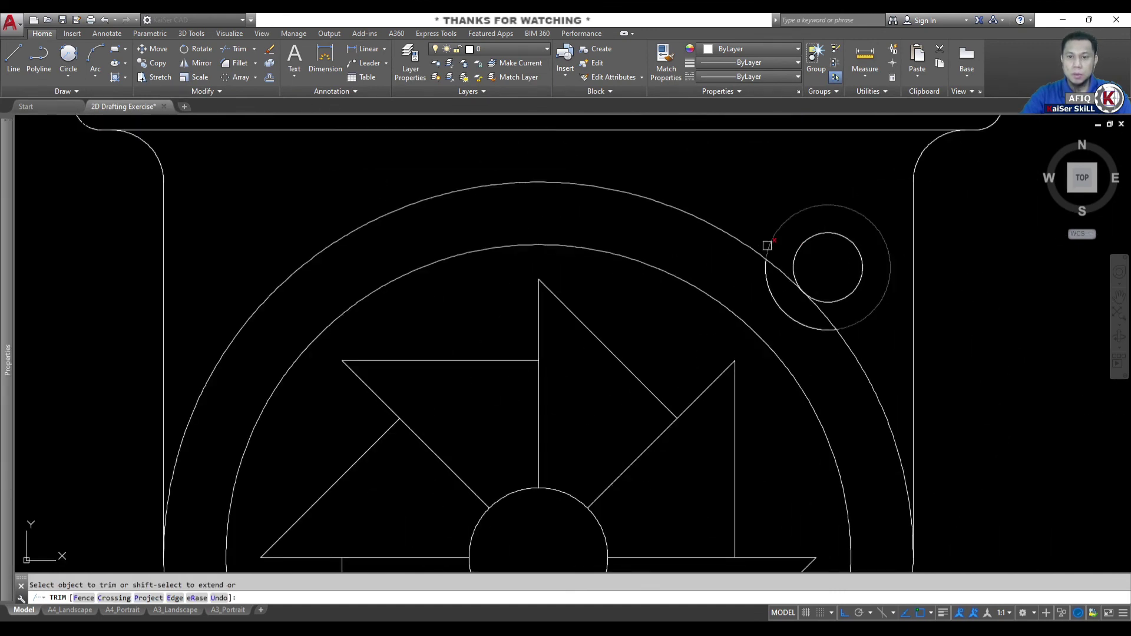
pyautogui.click(766, 277)
pyautogui.scroll(-6, 702, 260)
pyautogui.press('Escape')
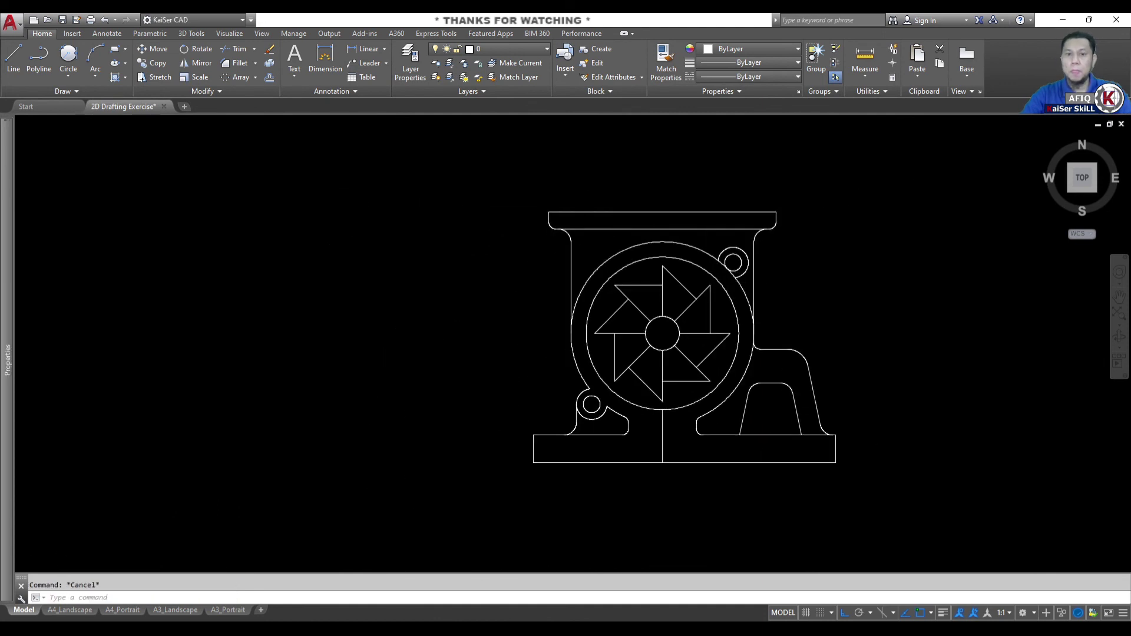
pyautogui.middleClick(800, 307)
pyautogui.middleClick(800, 307)
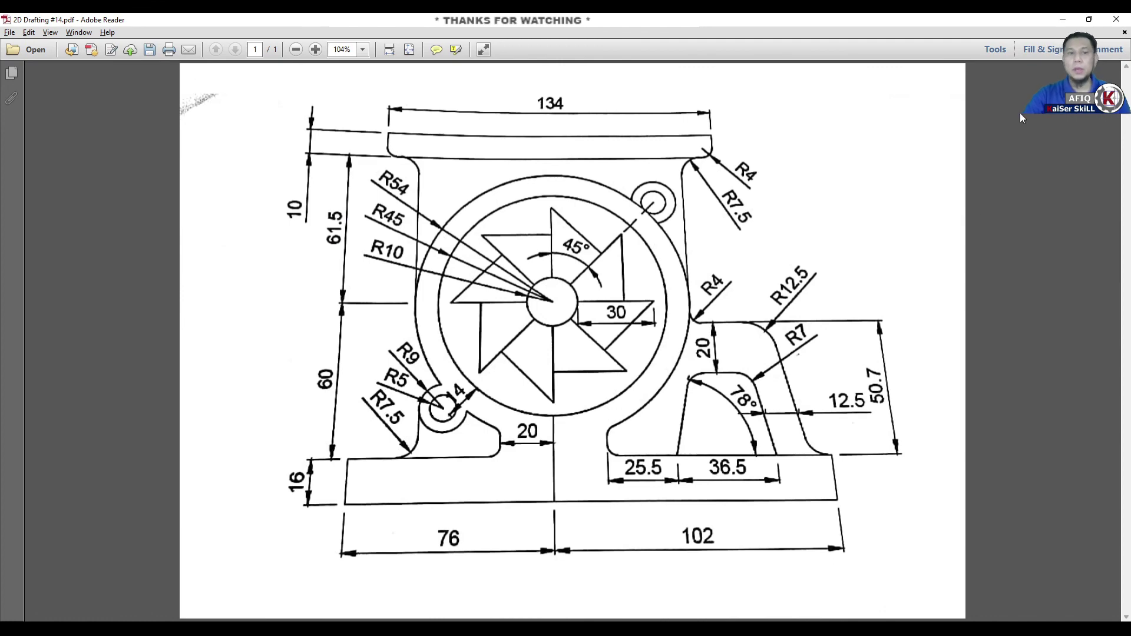
pyautogui.click(1060, 21)
pyautogui.scroll(-2, 736, 235)
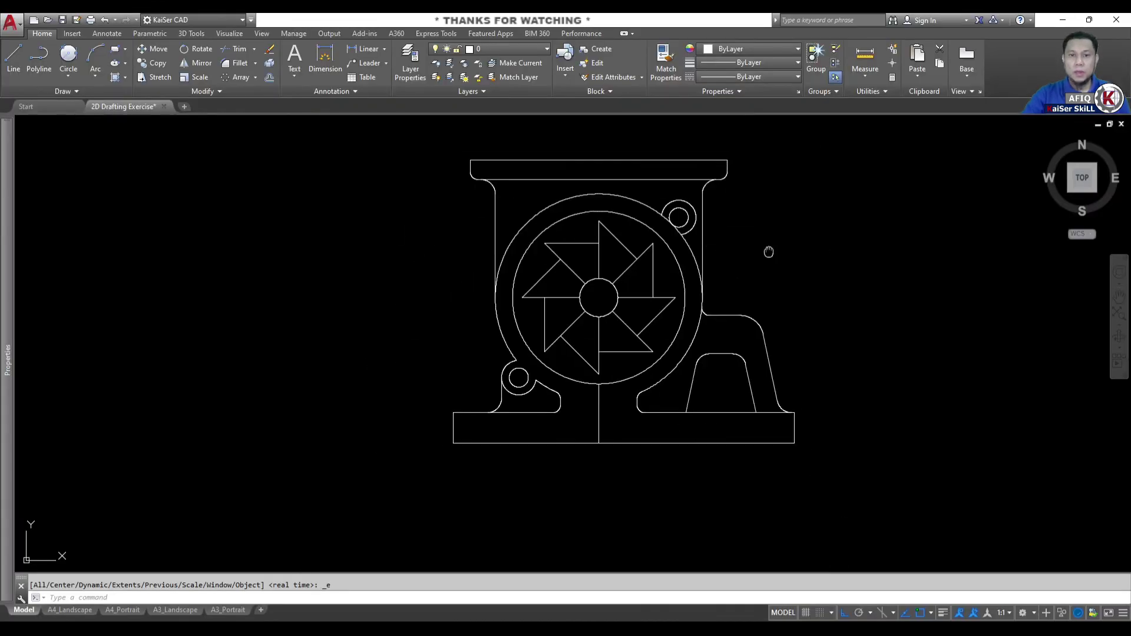
pyautogui.moveTo(768, 252); pyautogui.dragTo(709, 246, button='middle')
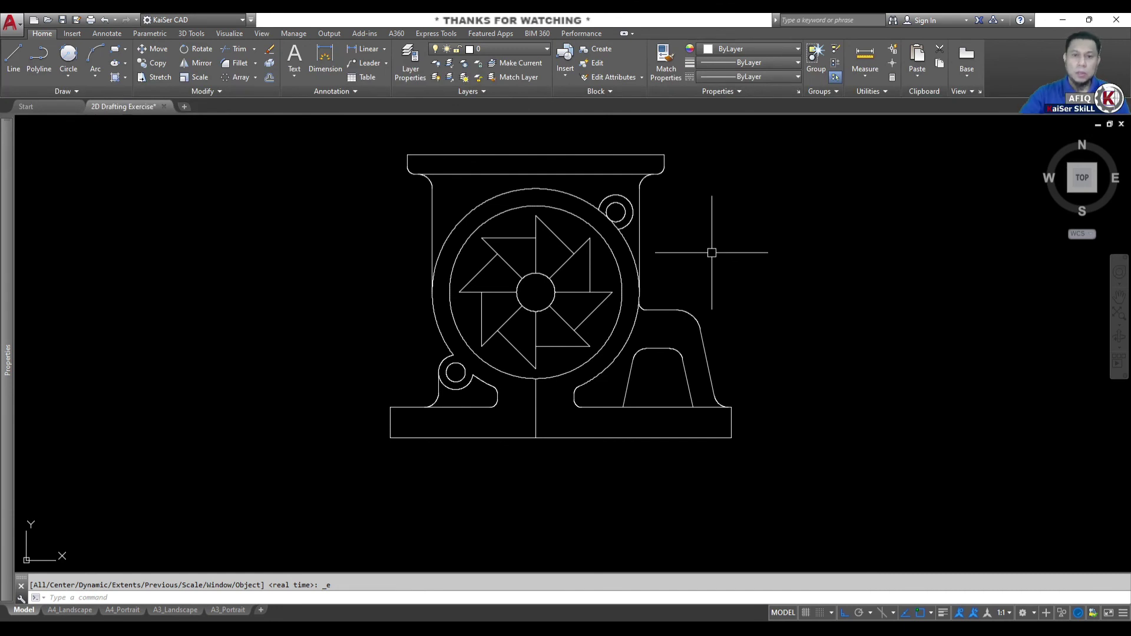
pyautogui.scroll(2, 577, 265)
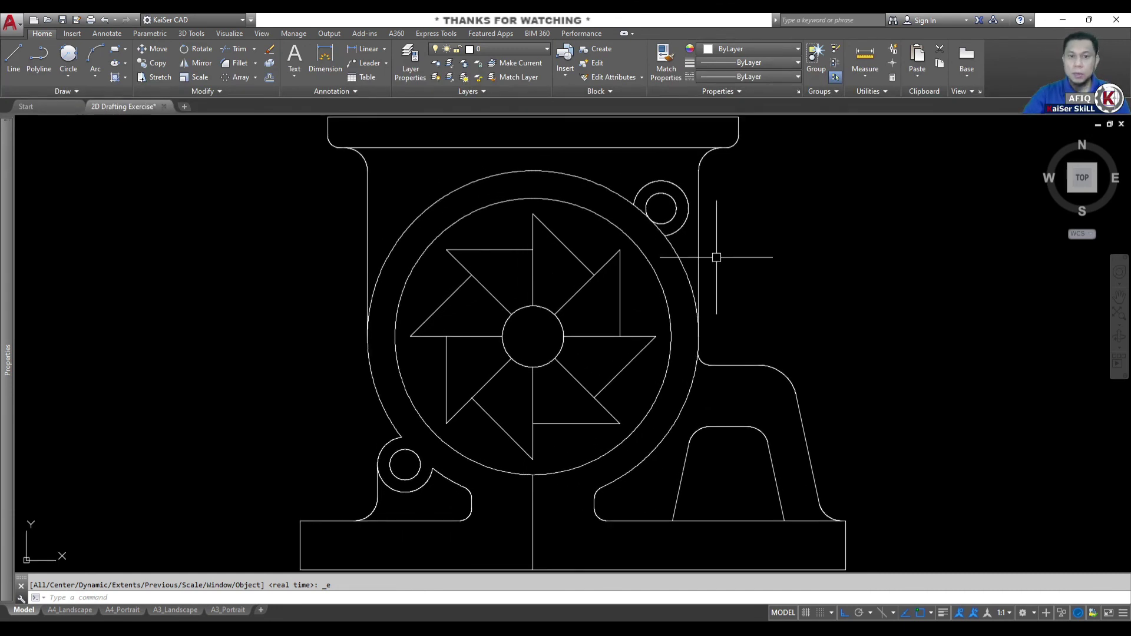
pyautogui.scroll(-2, 717, 257)
pyautogui.moveTo(732, 252); pyautogui.dragTo(702, 264, button='middle')
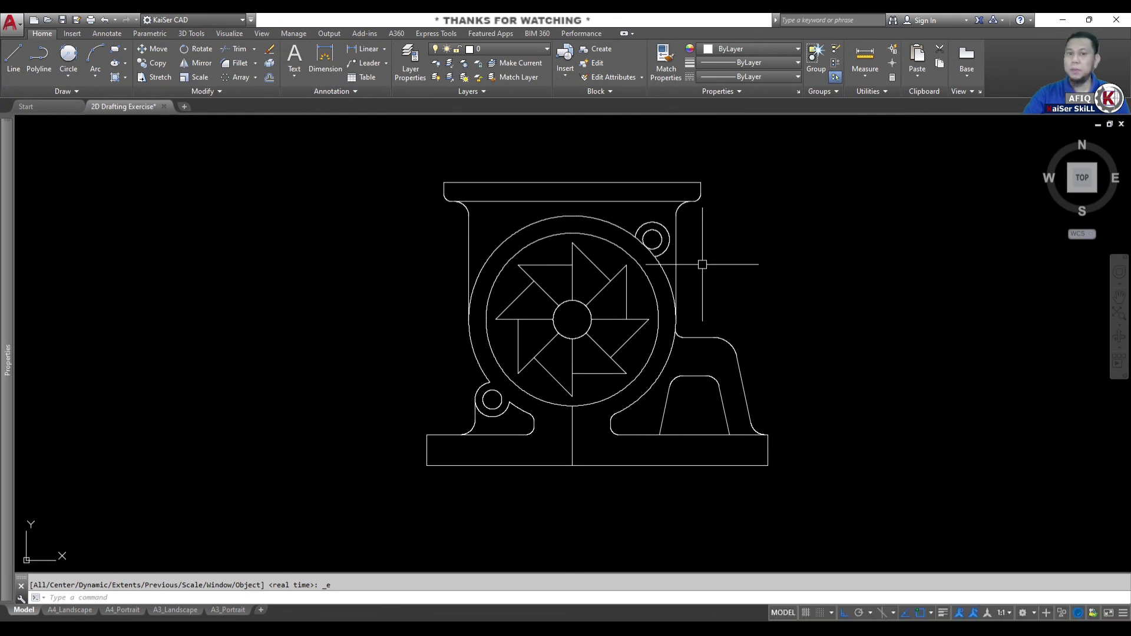